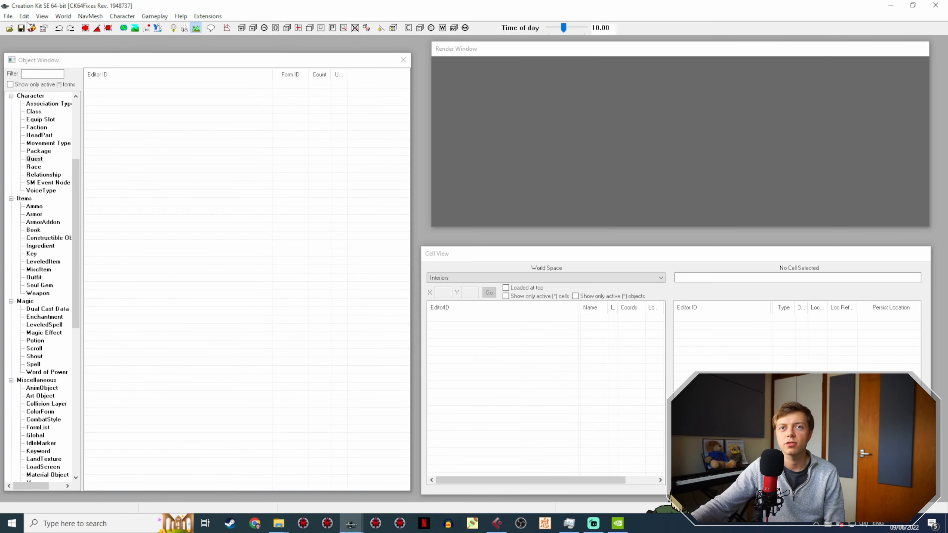
Step: Find Lucien.esp in the plugin list, set it as the active file and load it
click(10, 28)
click(317, 140)
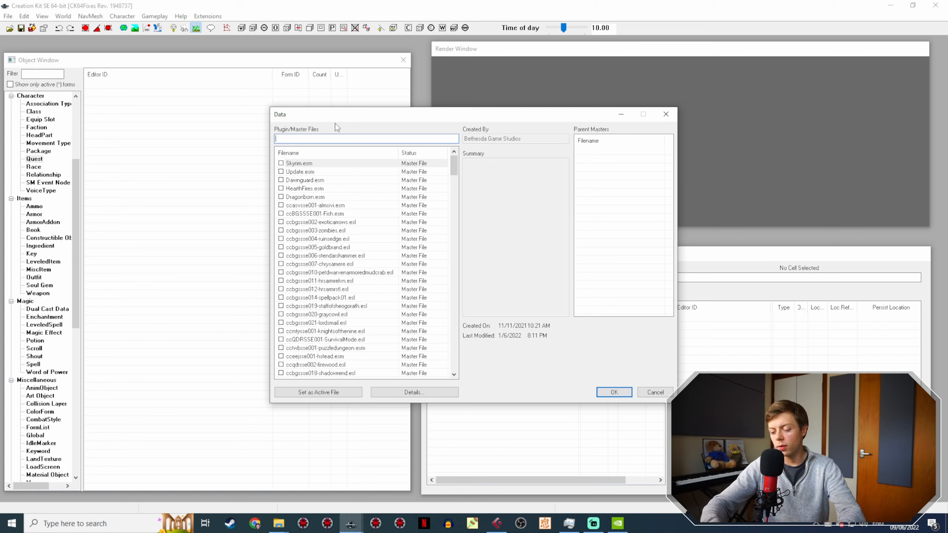
text(luci)
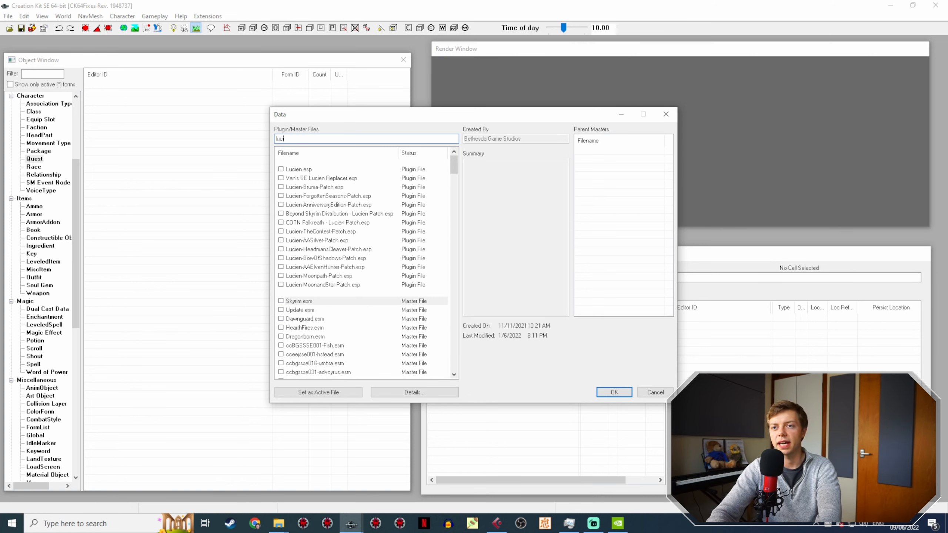
click(324, 168)
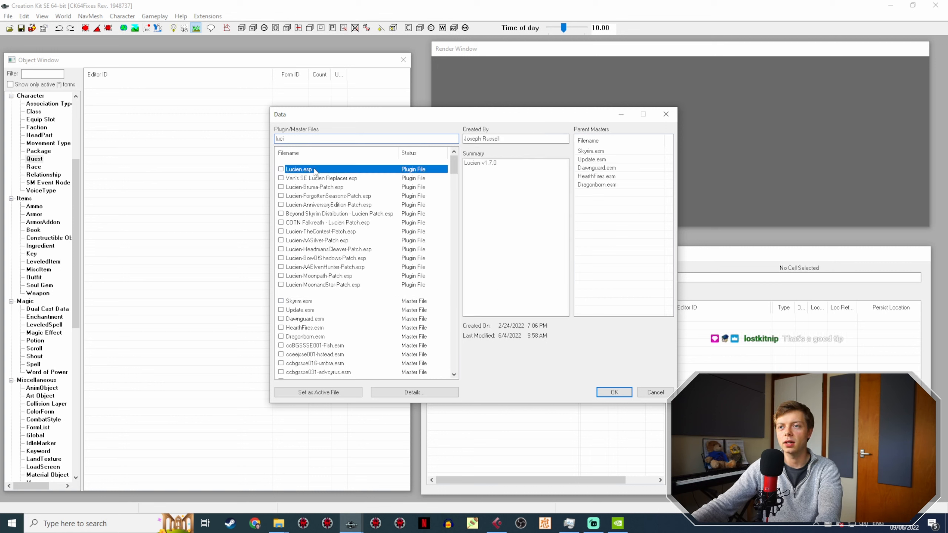
click(324, 393)
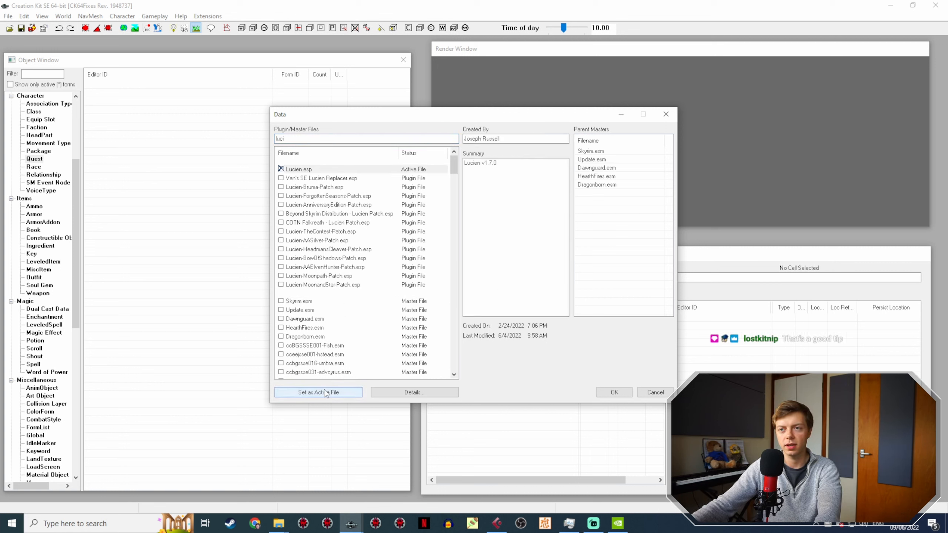
click(614, 393)
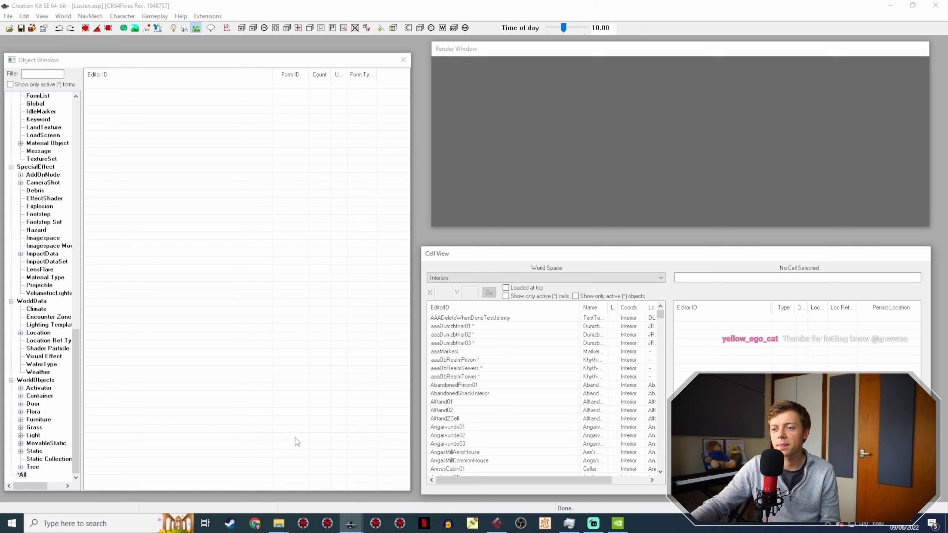
Step: List the Quest forms in the Object Window and restrict the list to active forms only
scroll(59, 306, up, 20)
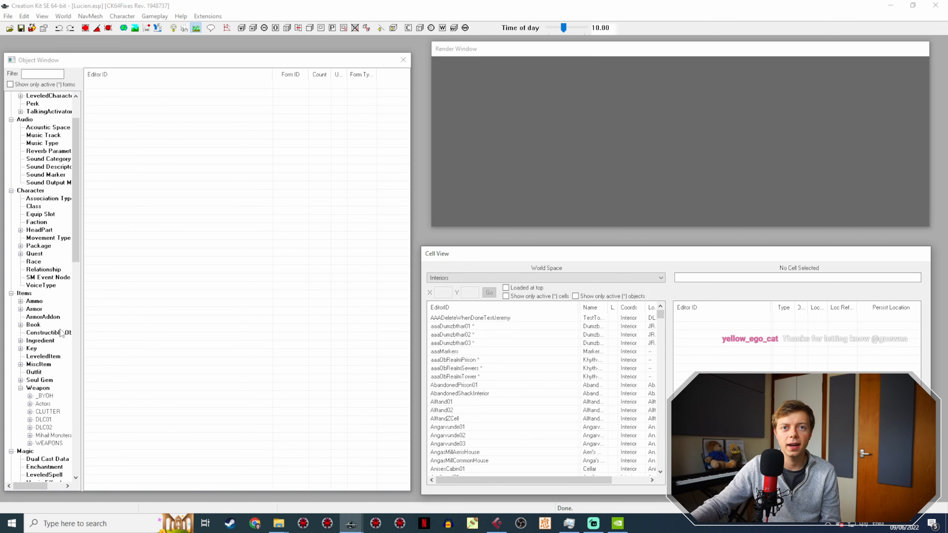
click(35, 301)
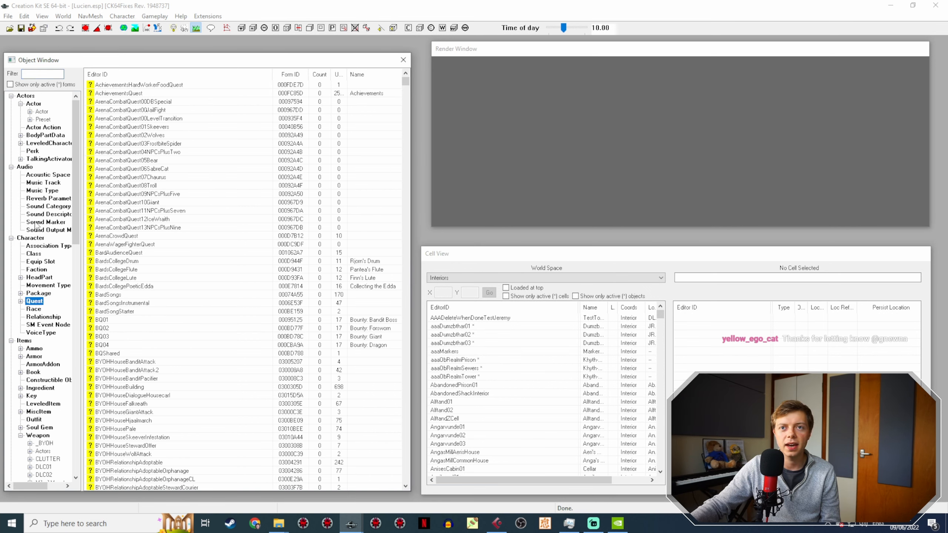
click(10, 84)
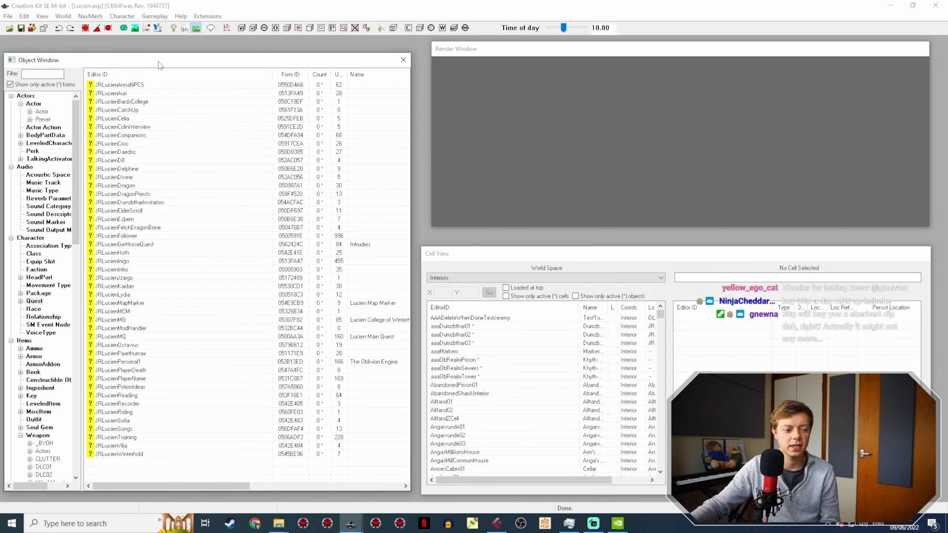
mouse_move(160, 65)
mouse_down()
mouse_move(168, 54)
mouse_move(159, 51)
mouse_up()
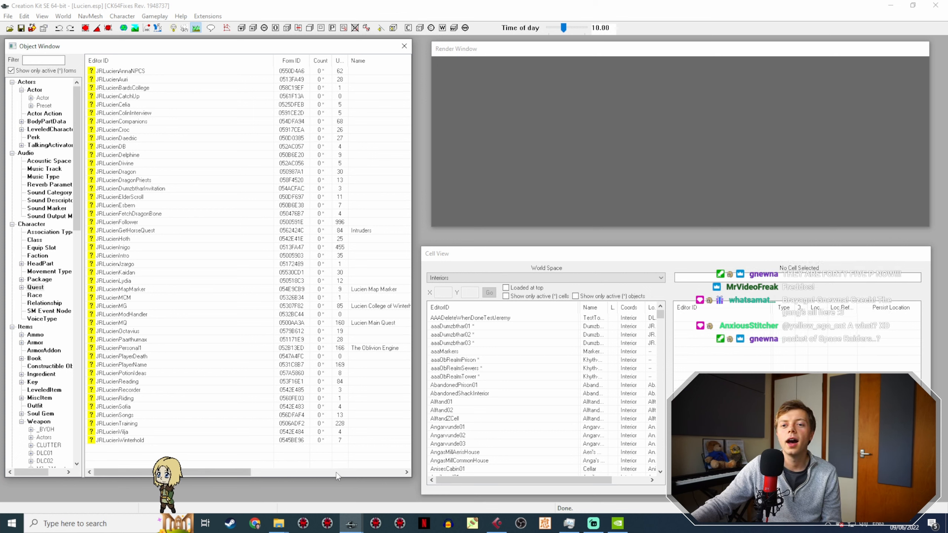
Step: Switch to the Cubase project LucienJune2022 and play the Audio 01 recording from about 08:35
click(497, 523)
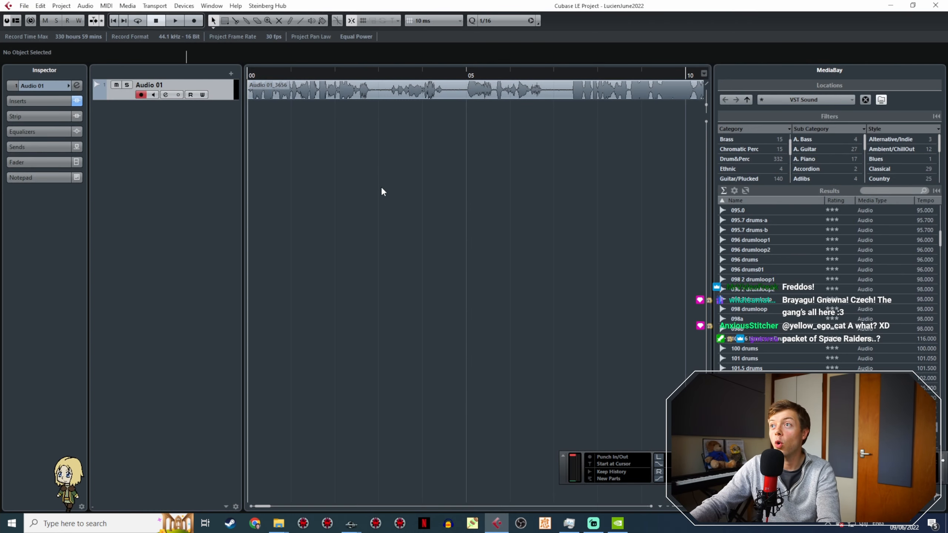
ctrl+scroll(403, 204, down, 9)
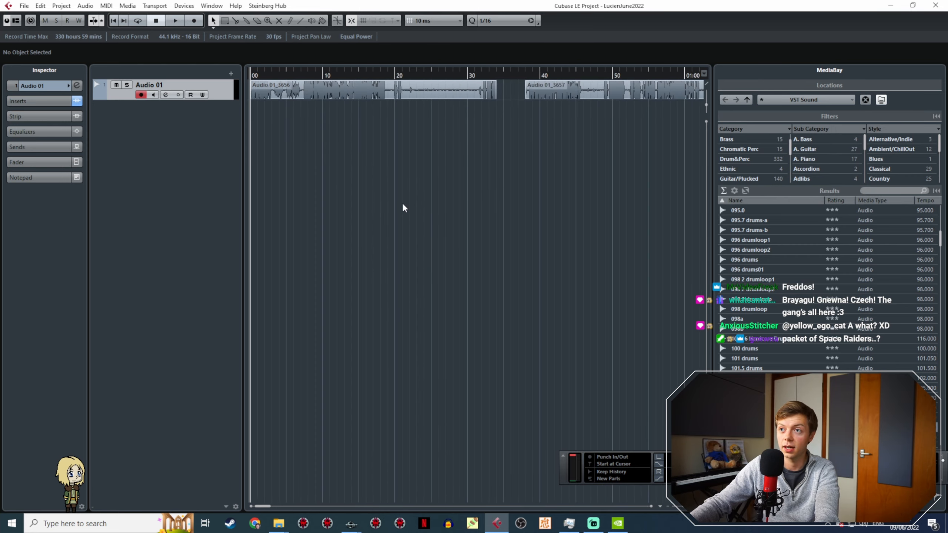
ctrl+scroll(403, 204, down, 4)
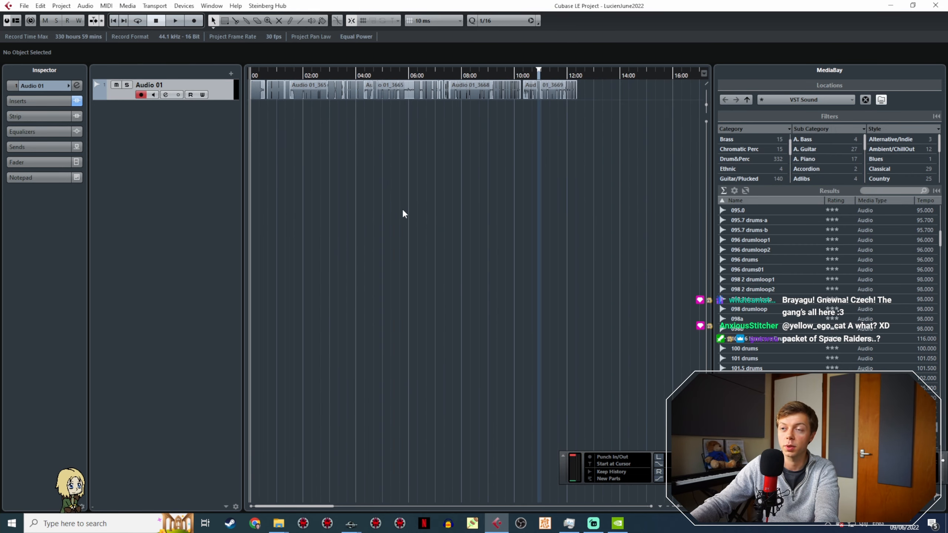
click(477, 76)
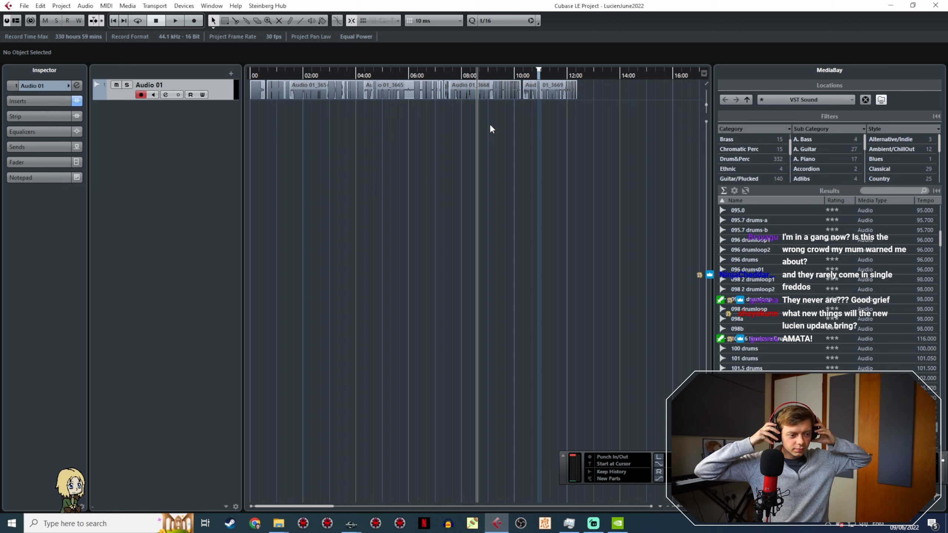
key(space)
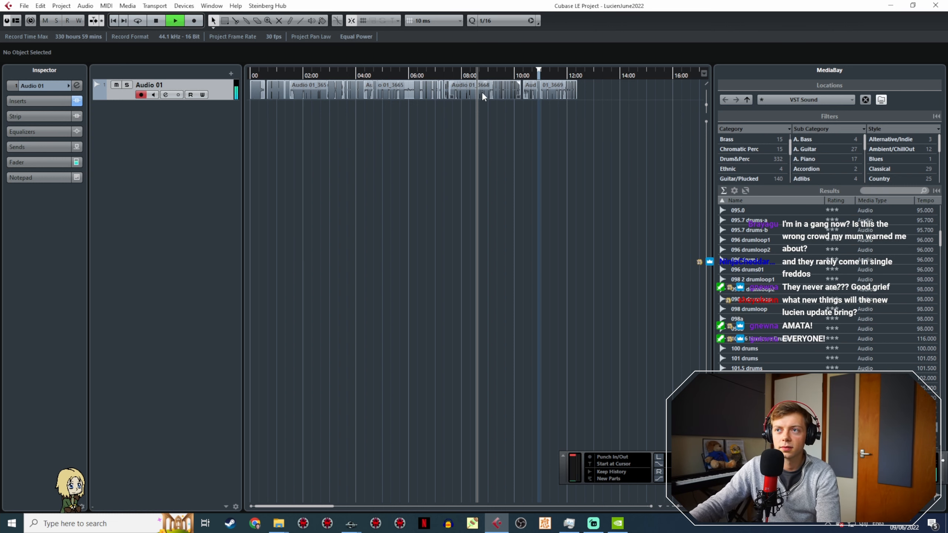
Step: Audition the Audio 01 recording from 09:20 and from about 10:45, and stop playback
ctrl+scroll(480, 105, up, 10)
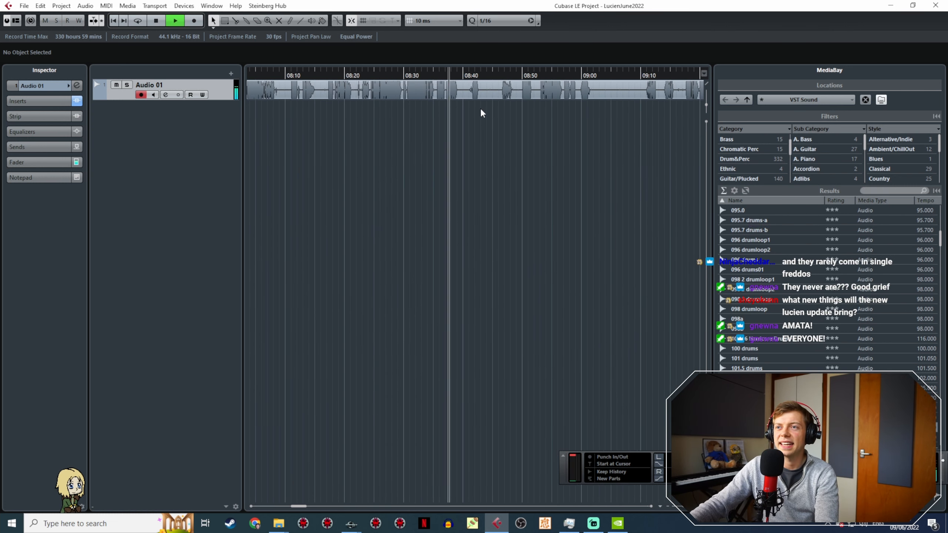
ctrl+scroll(474, 148, down, 5)
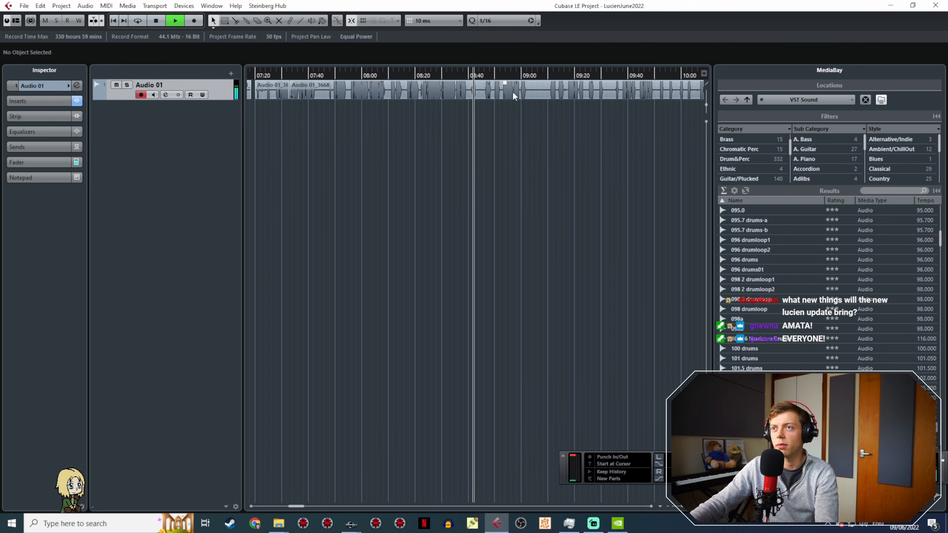
shift+scroll(524, 149, down, 7)
click(376, 77)
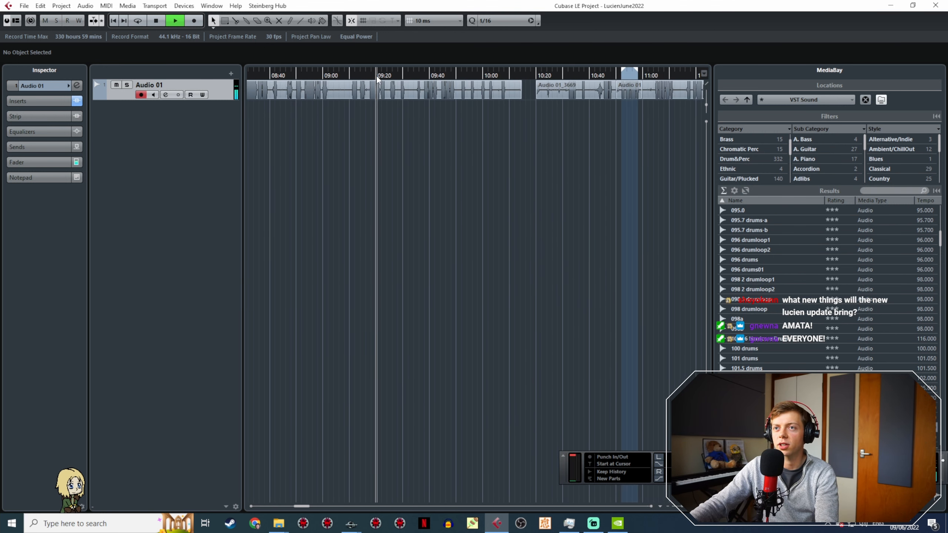
click(609, 70)
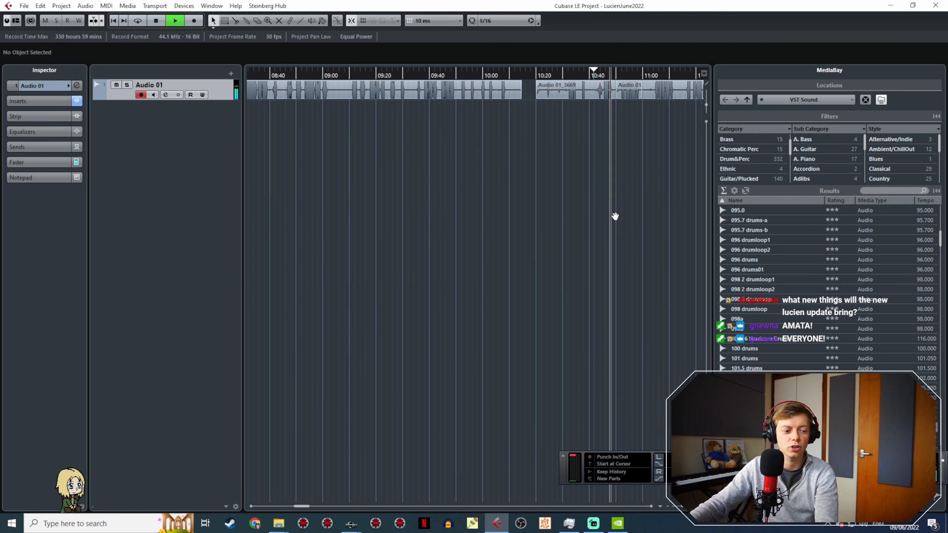
middle_drag(613, 214, 378, 224)
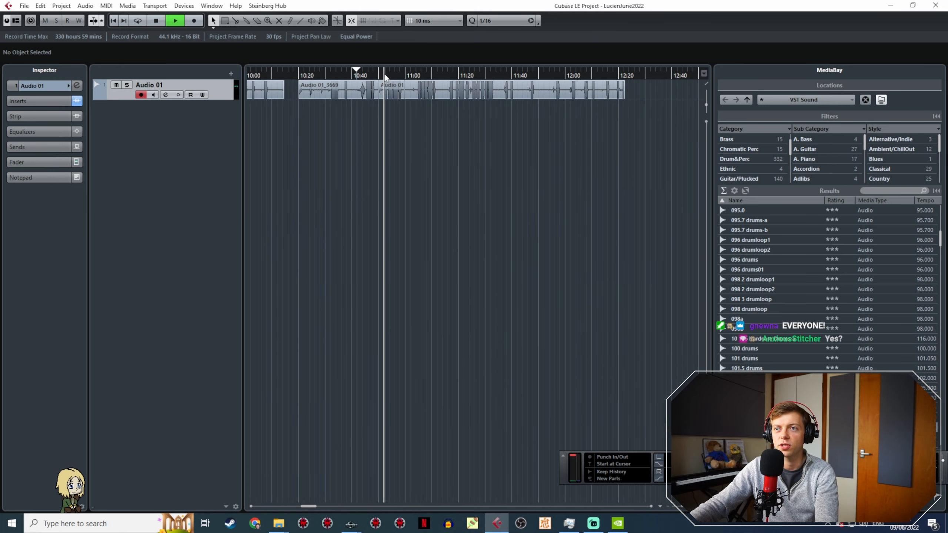
key(space)
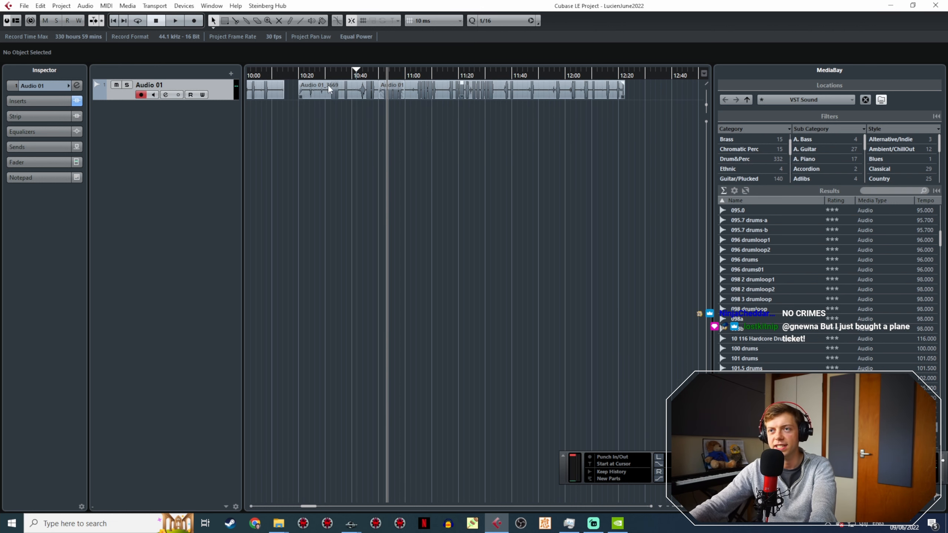
Step: Play the short passage of Audio 01 around 10:55 and stop playback
ctrl+scroll(387, 102, up, 5)
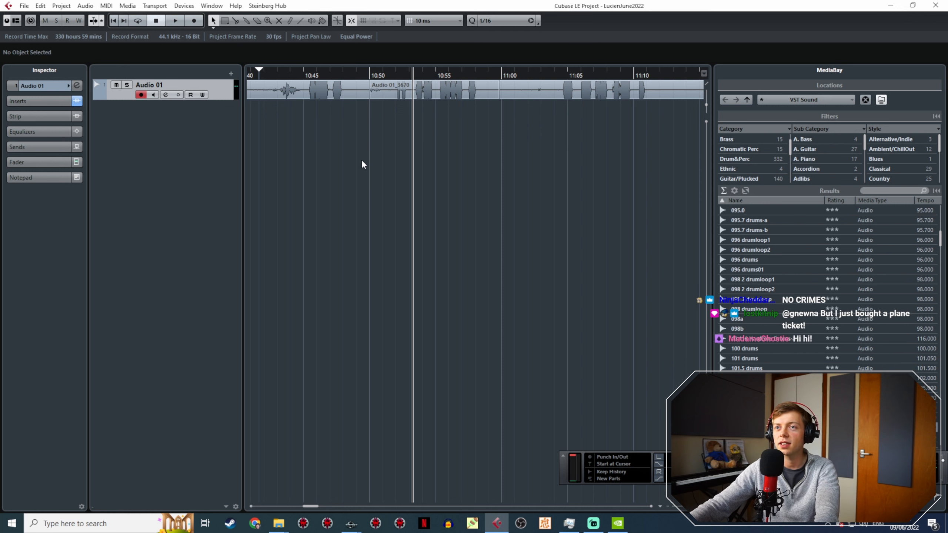
drag(365, 156, 469, 140)
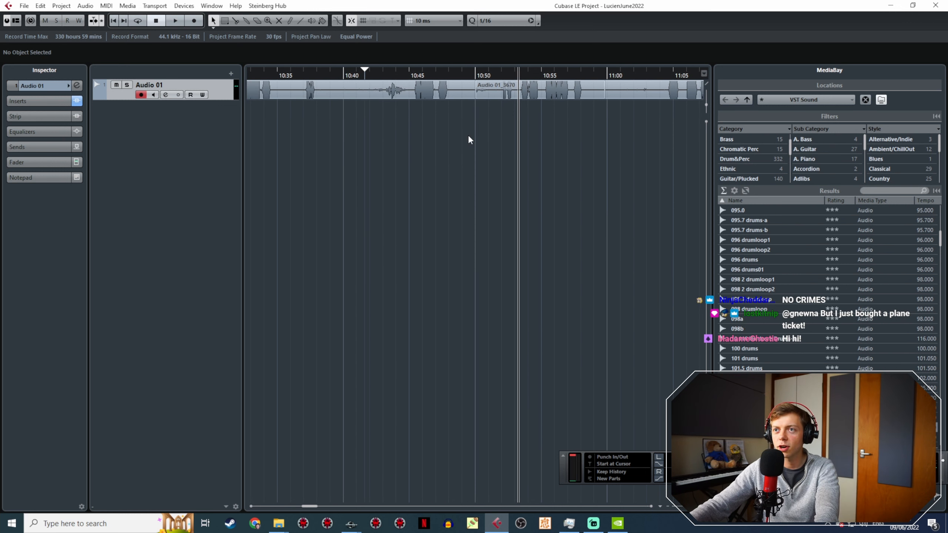
key(space)
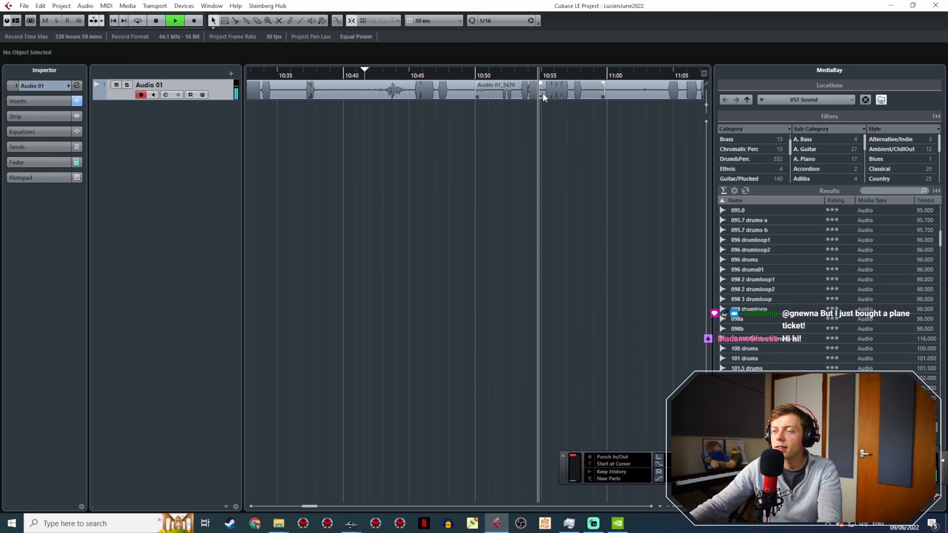
ctrl+scroll(543, 94, down, 4)
key(space)
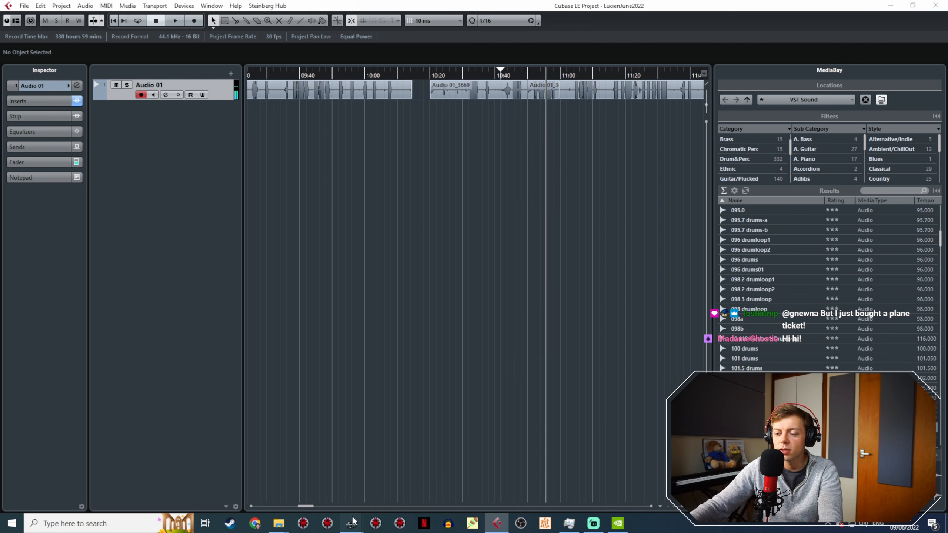
Step: Switch back to the Creation Kit and open the JRLucienCroc quest
click(351, 523)
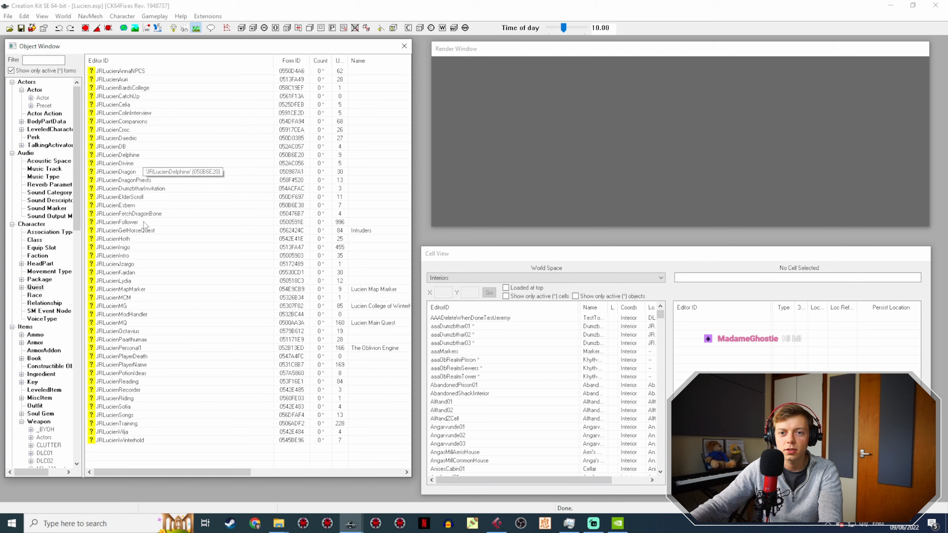
click(129, 129)
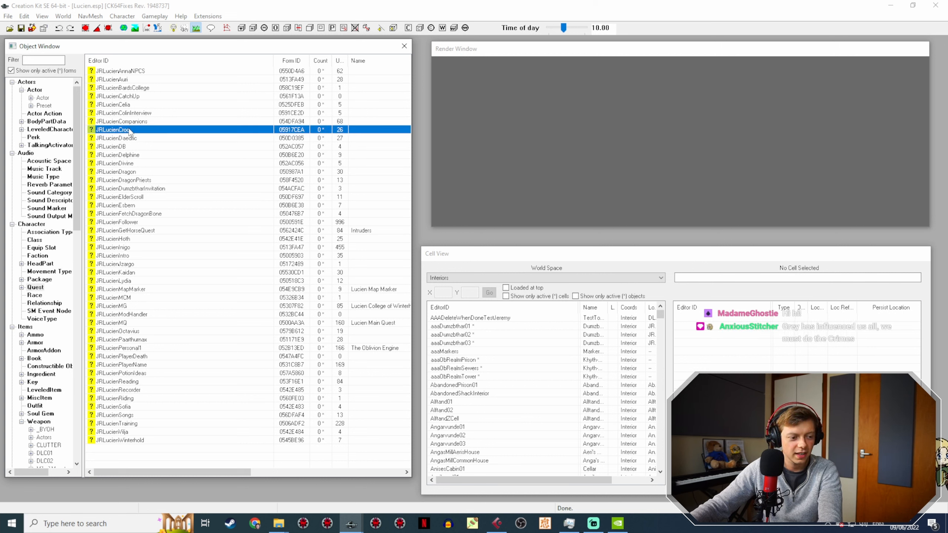
double_click(149, 129)
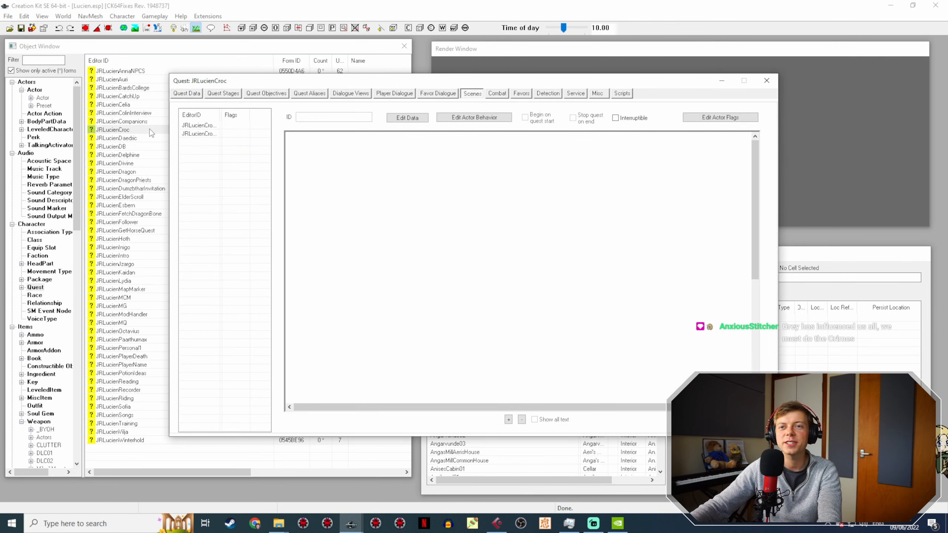
drag(496, 82, 436, 72)
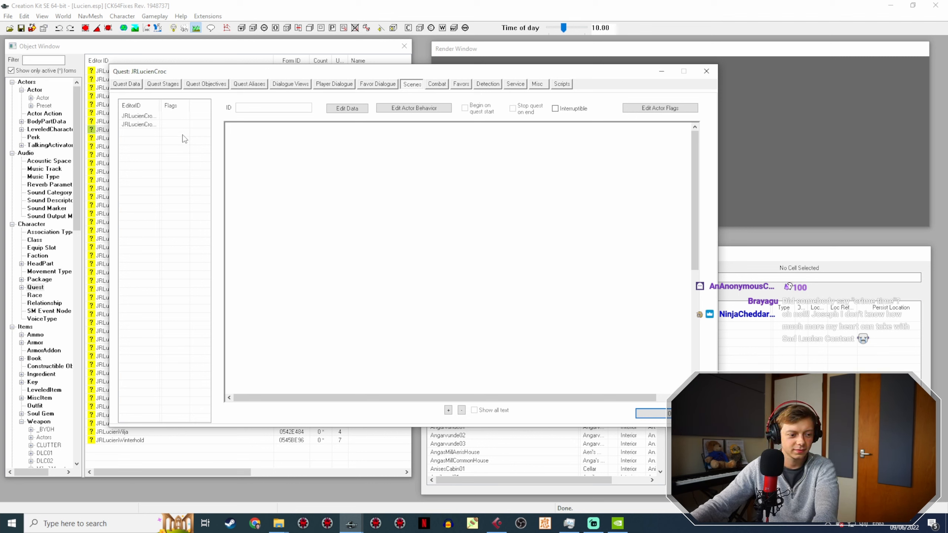
Step: Review the dialogue phases of JRLucienCrocScene2 and JRLucienCrocScene1 in the quest's scenes
click(143, 120)
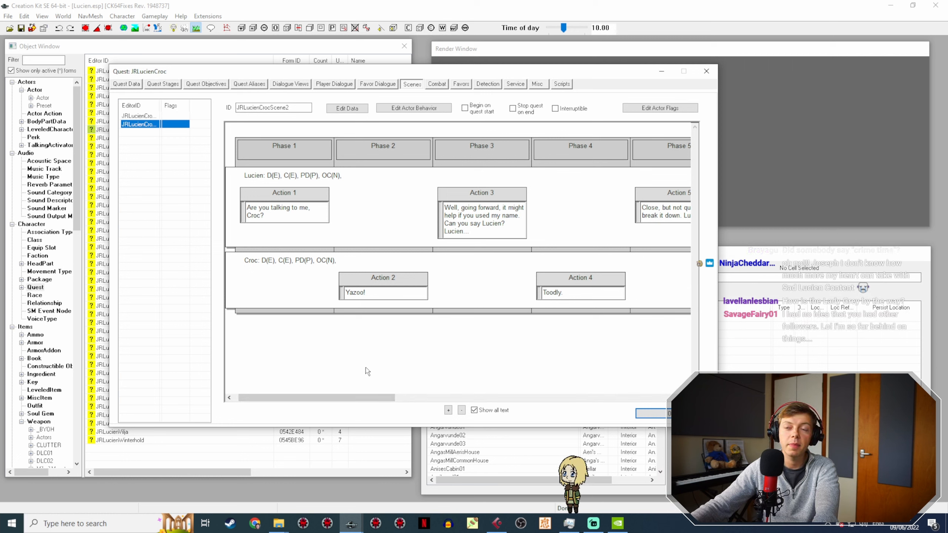
drag(355, 397, 328, 389)
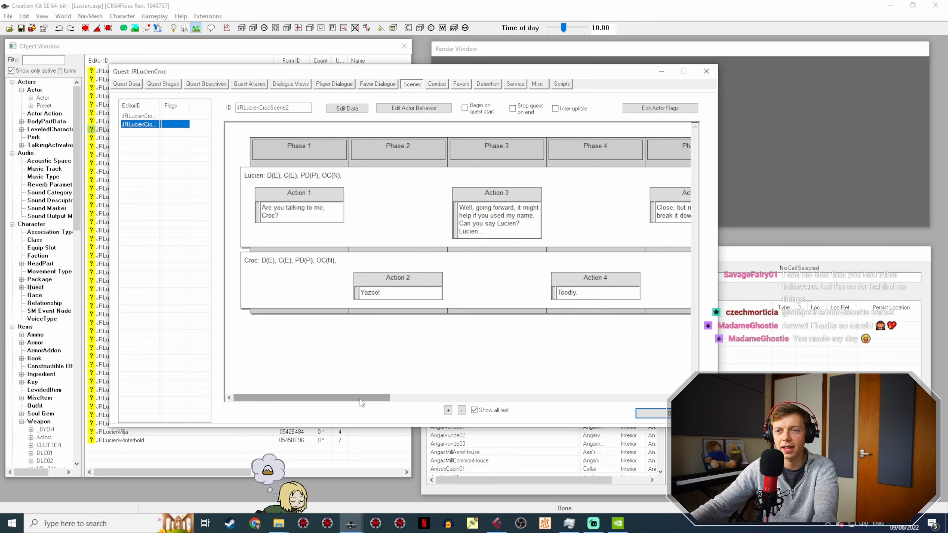
drag(370, 399, 368, 398)
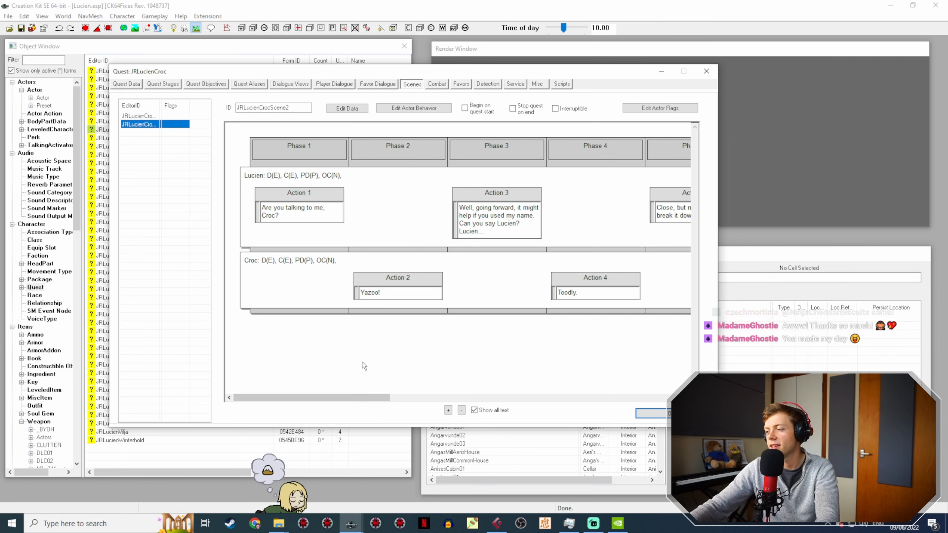
click(147, 116)
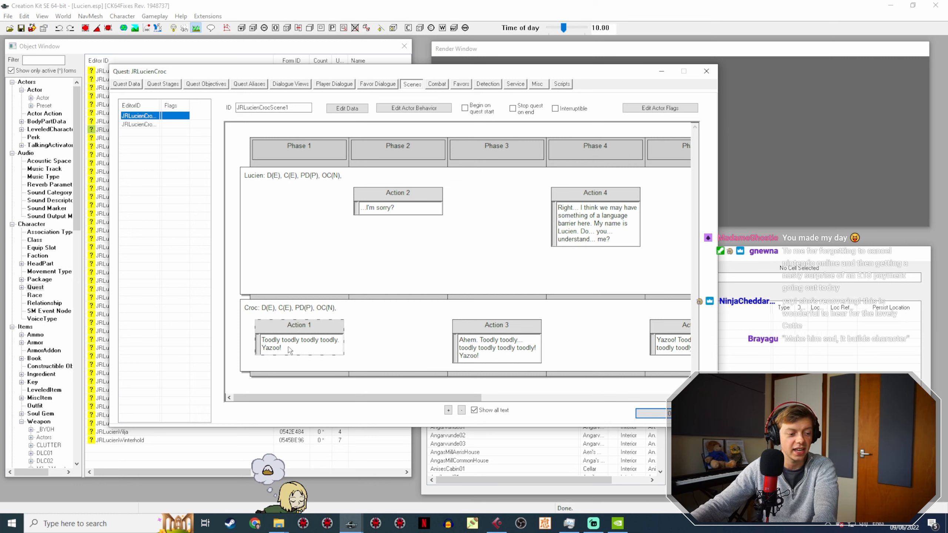
Step: Open the response "Toodly toodly toodly toodly. Yazoo!" from Croc's Action 1 in JRLucienCrocScene1 for editing
double_click(325, 330)
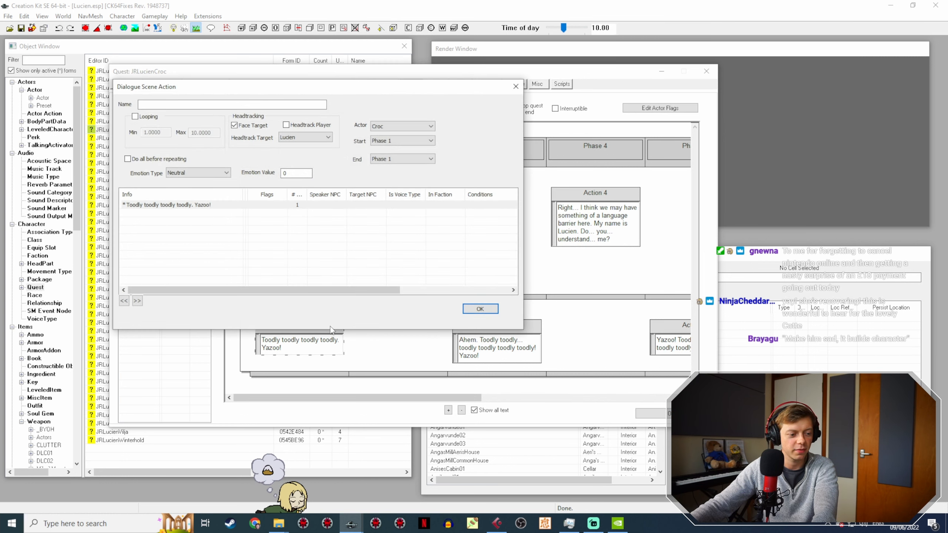
click(229, 204)
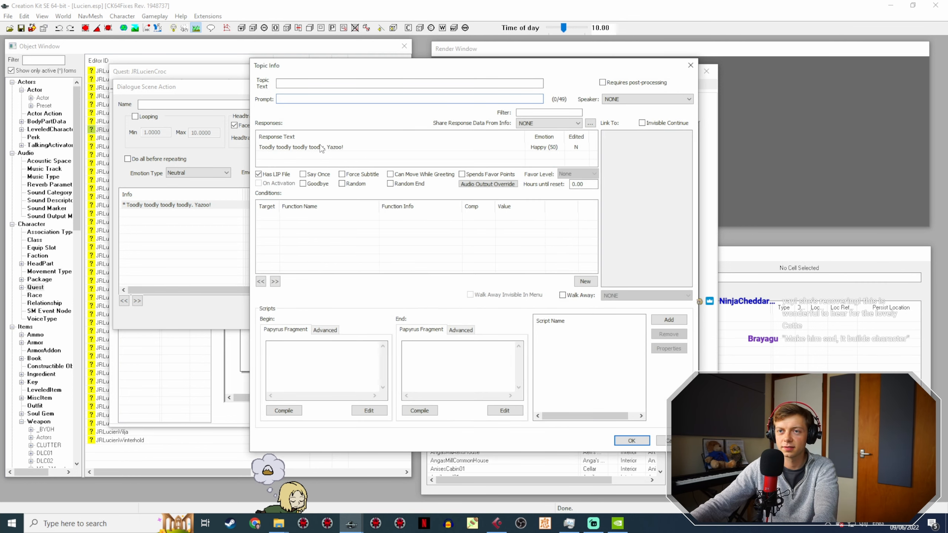
double_click(320, 146)
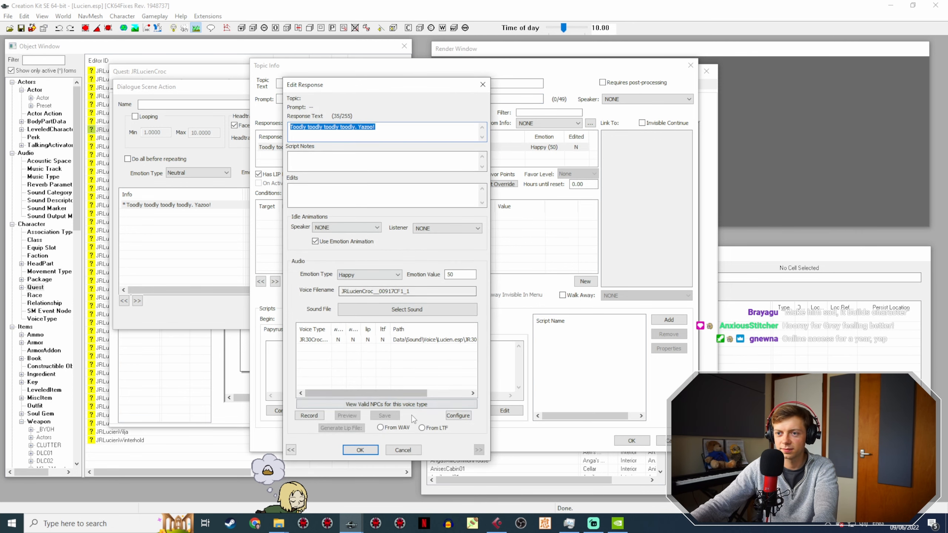
Step: Close Croc's Action 1 response, its topic info and the scene action, discarding any change to the response
click(403, 450)
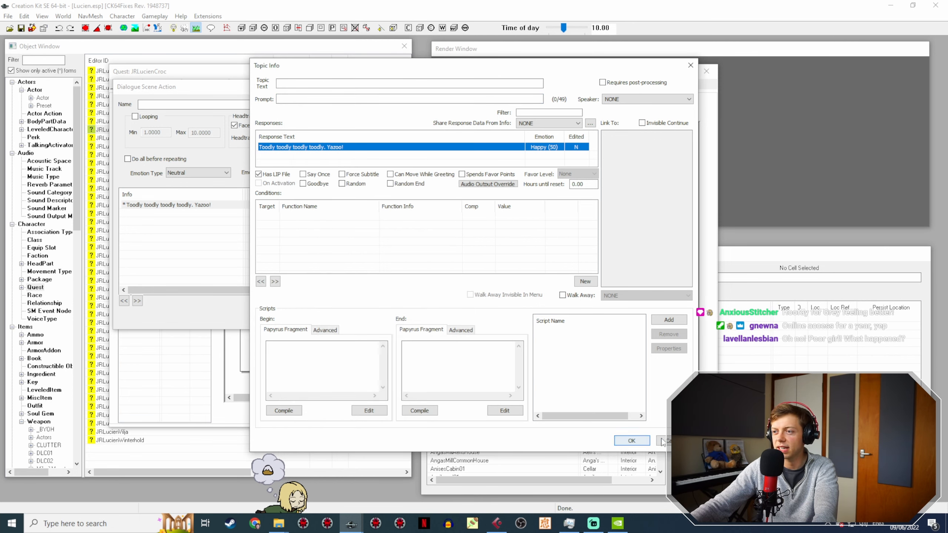
click(632, 440)
click(480, 309)
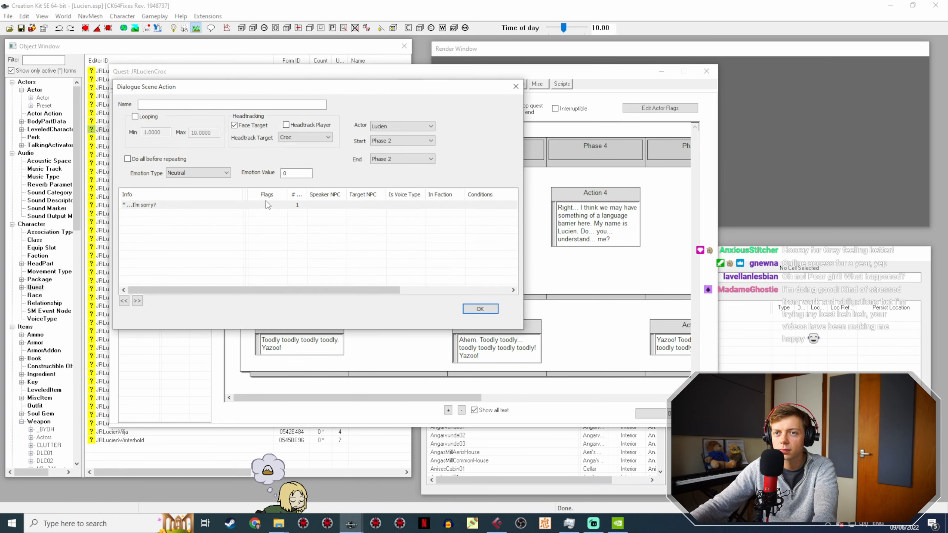
Step: Check the audio settings of Lucien's "...I'm sorry?" response in Action 2, and close the action without editing it
double_click(267, 204)
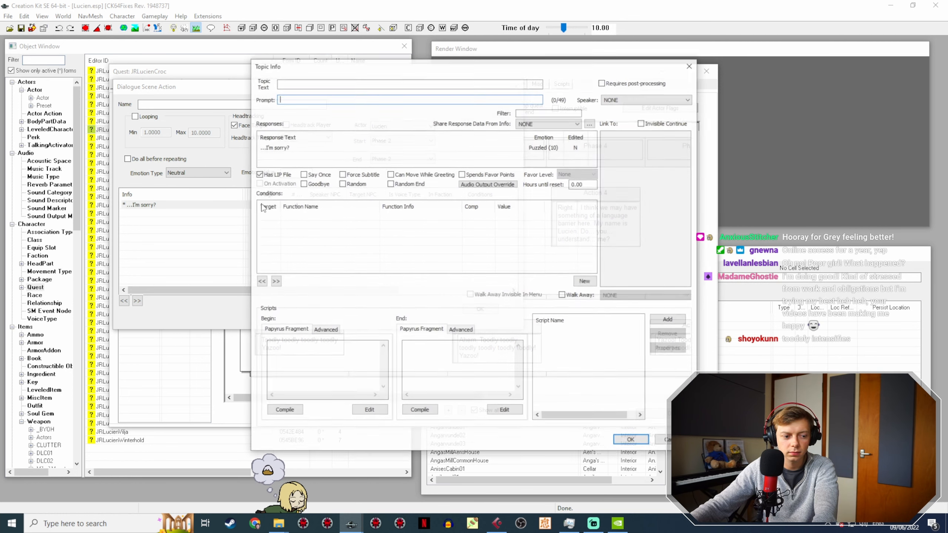
double_click(290, 147)
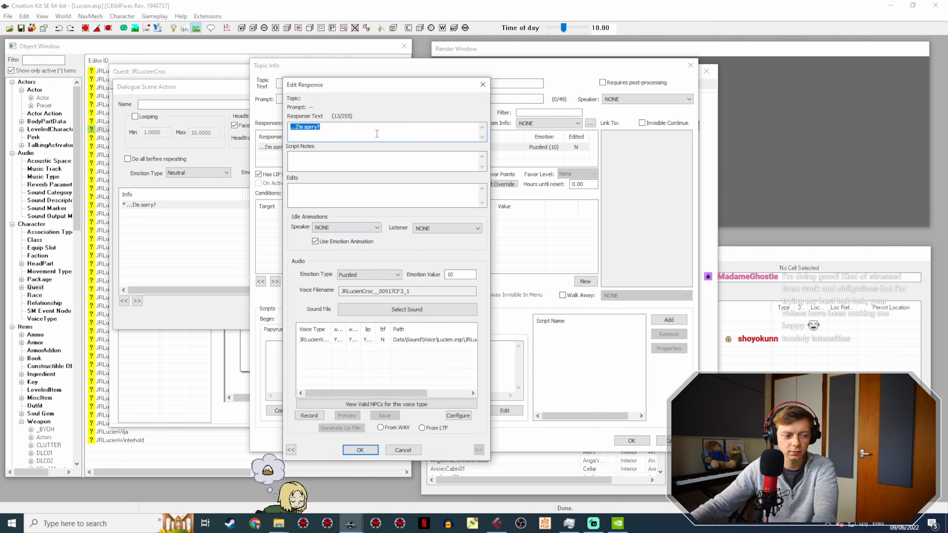
click(403, 450)
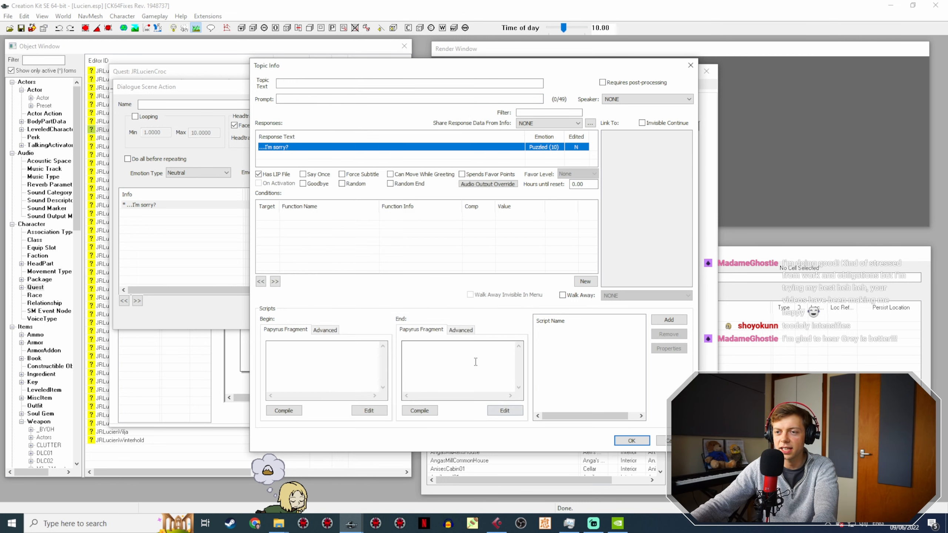
click(670, 439)
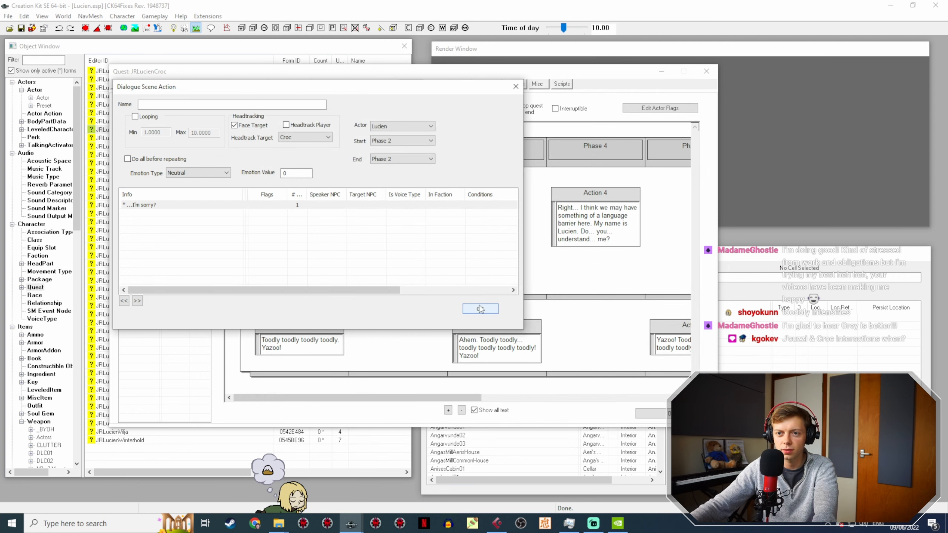
click(480, 308)
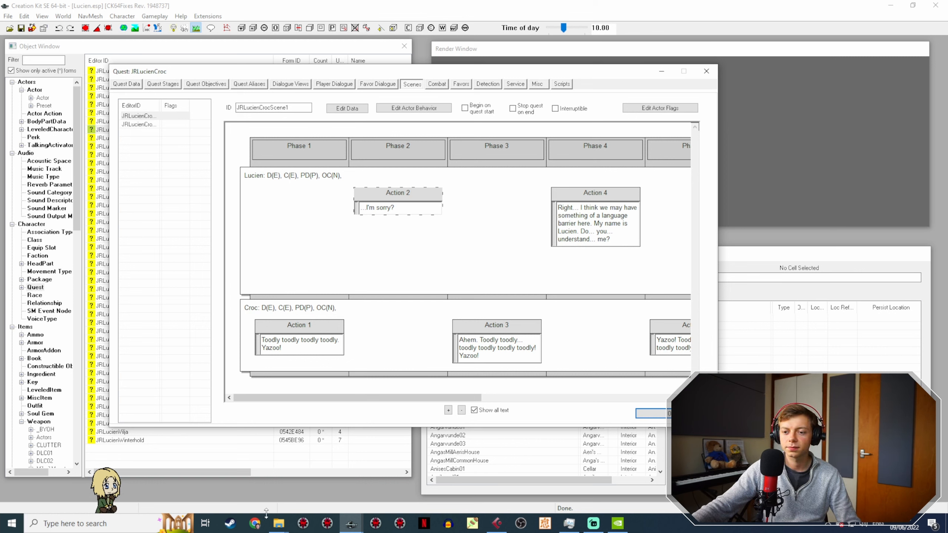
Step: Switch to the JRLucienVoice folder in File Explorer, play JRLucienCroc__00917D1B_1.wav and minimise the music player
mouse_move(278, 522)
click(251, 478)
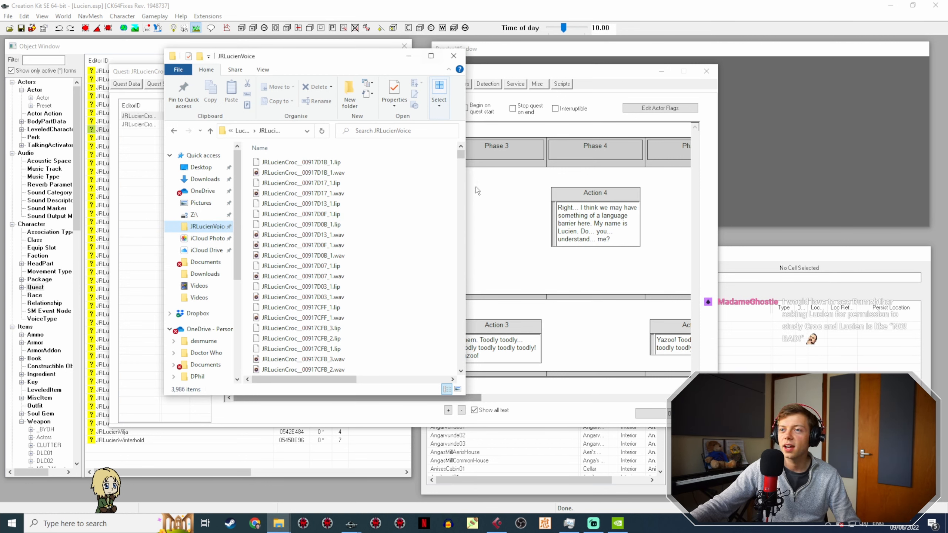
drag(516, 184, 824, 184)
click(348, 173)
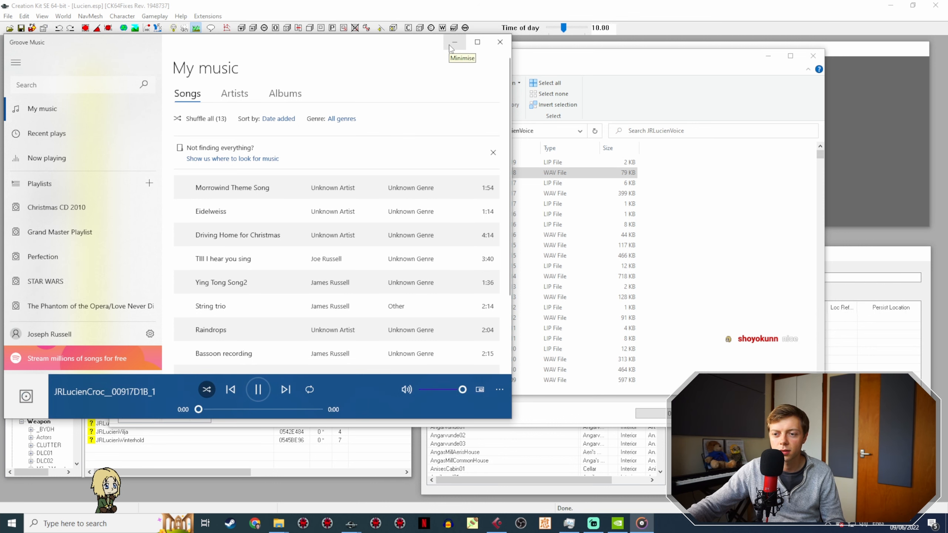
click(451, 46)
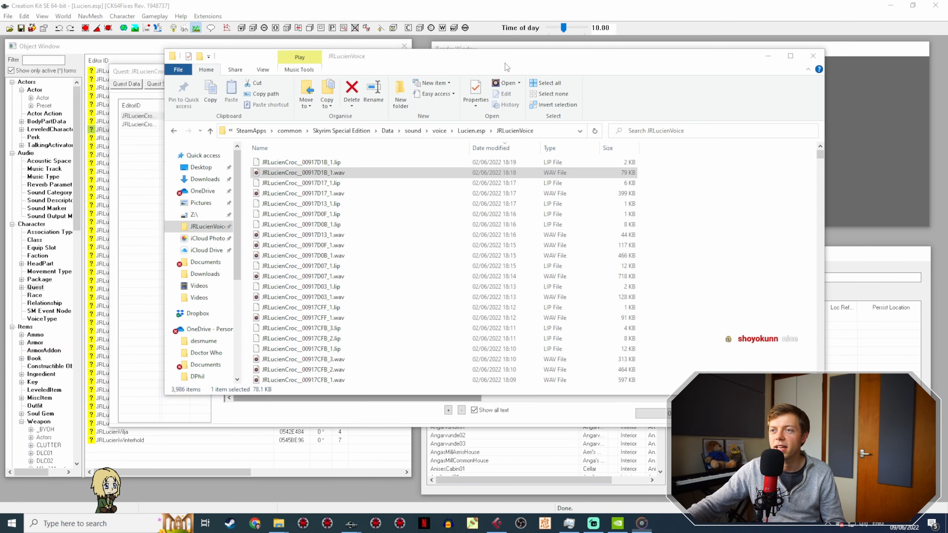
Step: Browse the Croc.esp and Lucien.esp folders under Data\sound\voice to compare their voice type subfolders
click(440, 131)
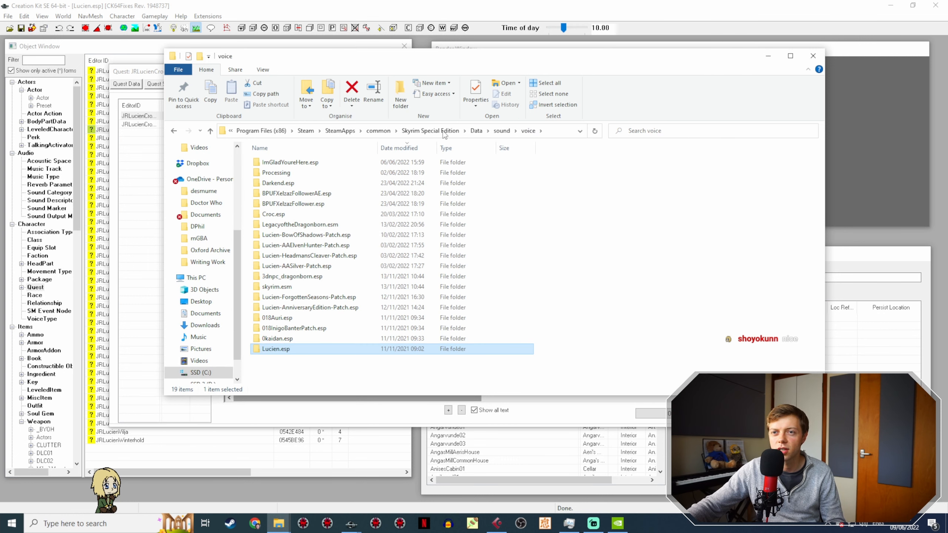
double_click(320, 215)
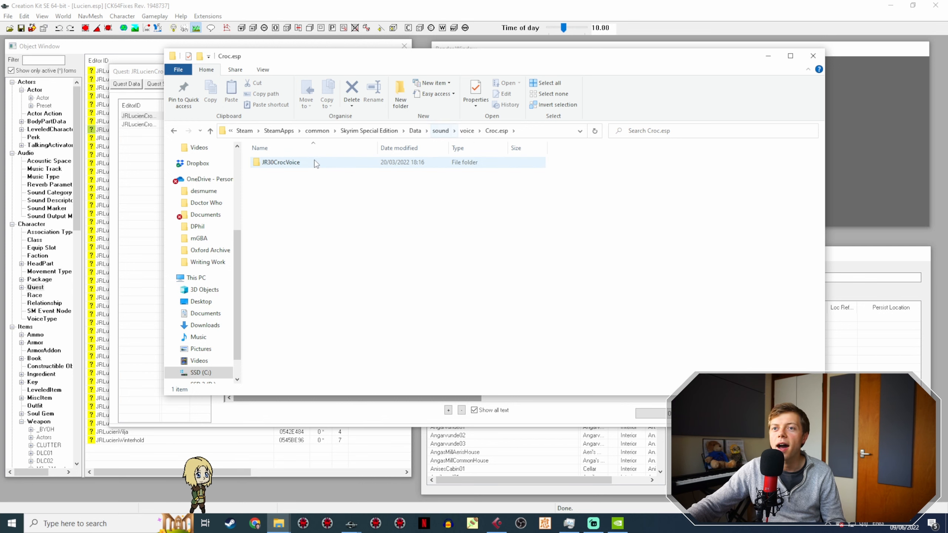
click(442, 132)
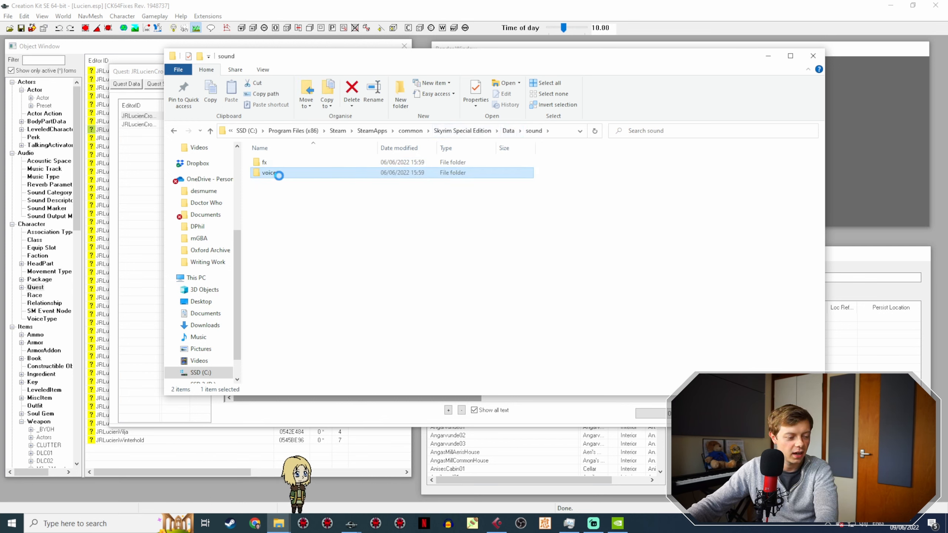
double_click(277, 174)
double_click(297, 348)
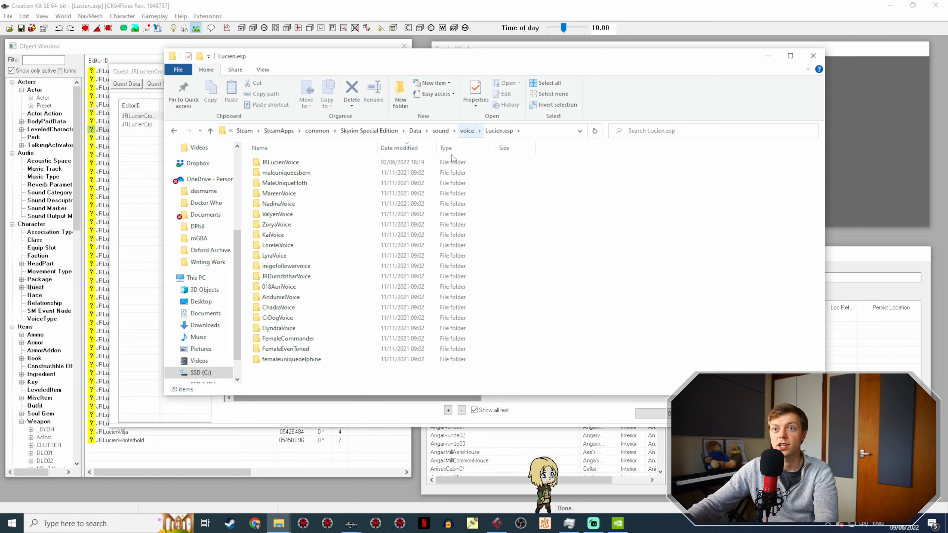
click(467, 130)
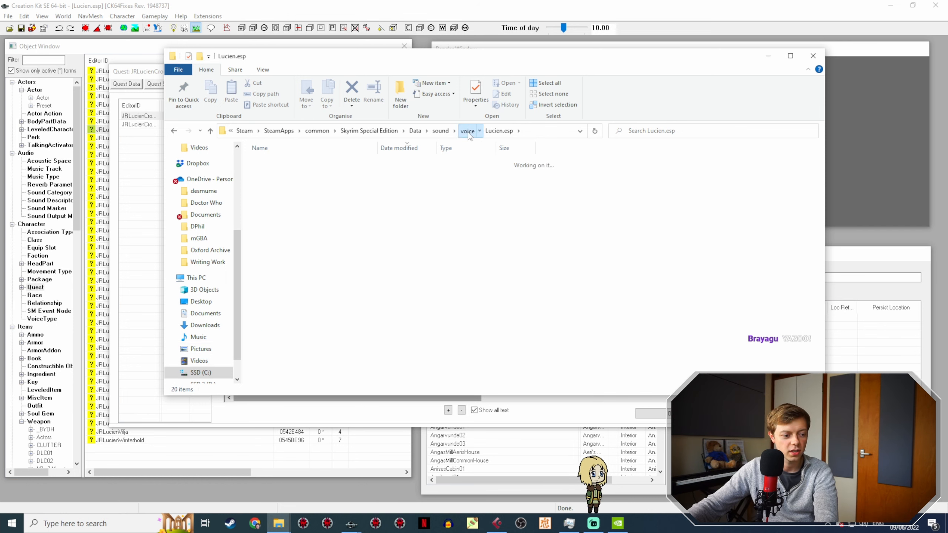
double_click(276, 214)
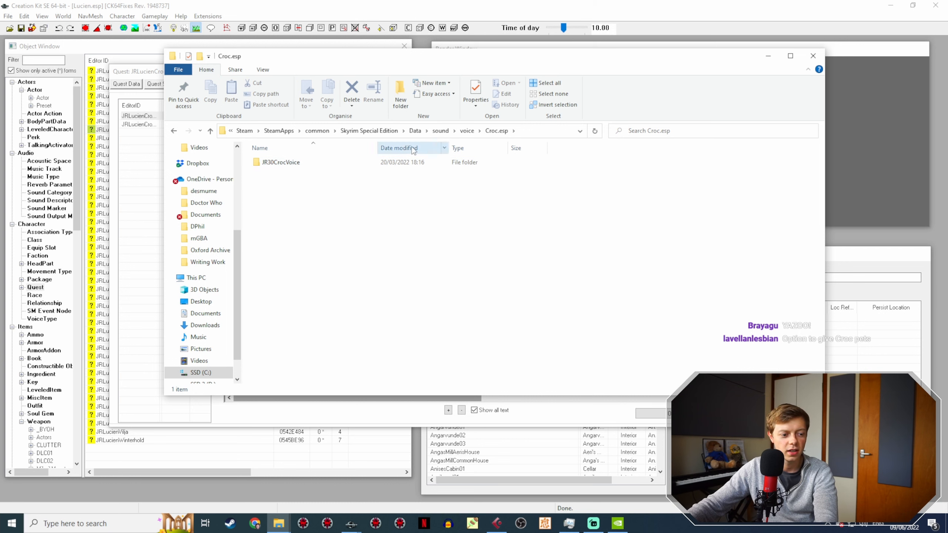
click(467, 131)
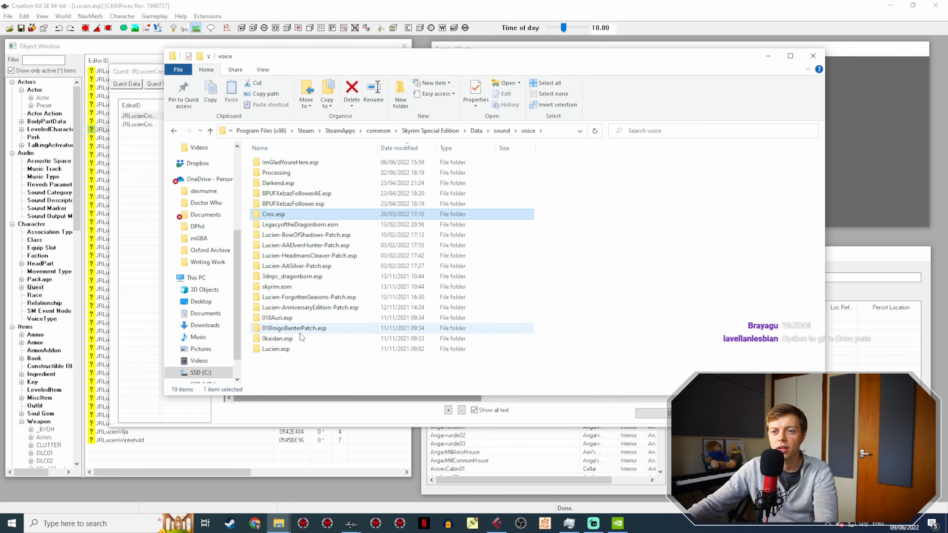
Step: Create a folder named JR30CrocVoice inside the Lucien.esp voice folder
double_click(289, 350)
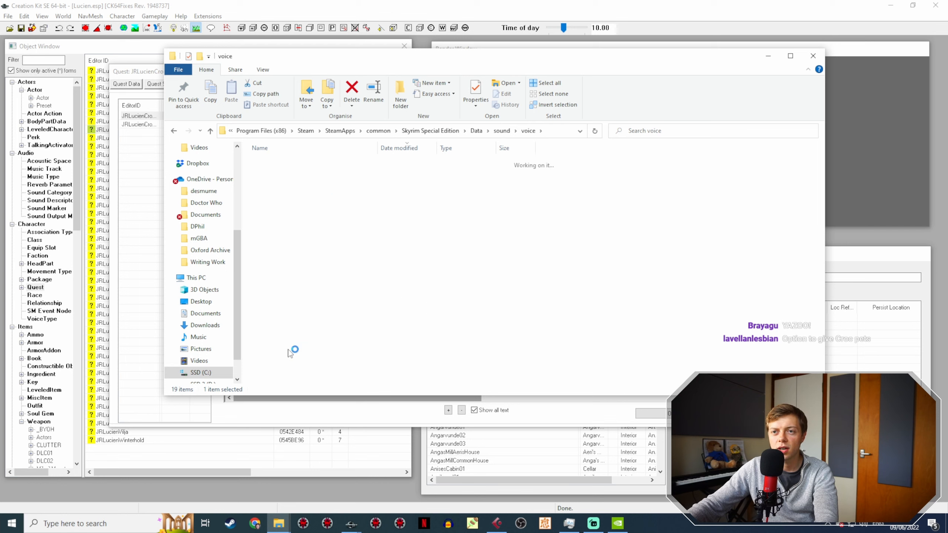
right_click(288, 382)
mouse_move(248, 356)
click(317, 357)
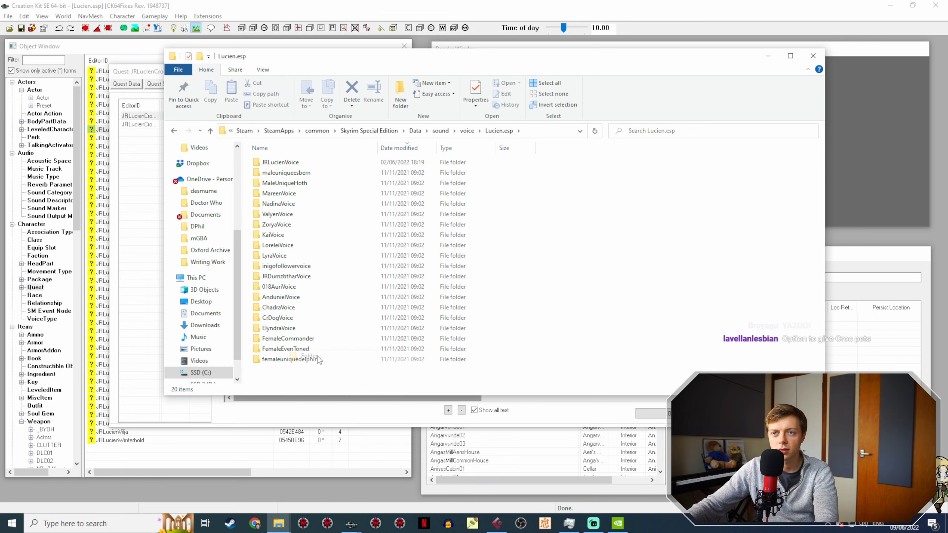
text(JR30Cr)
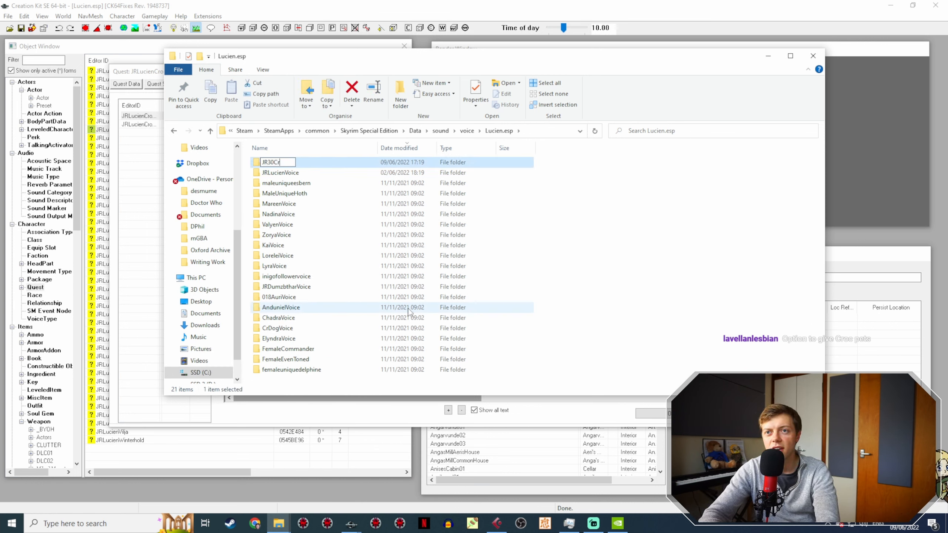
text(ocVoice)
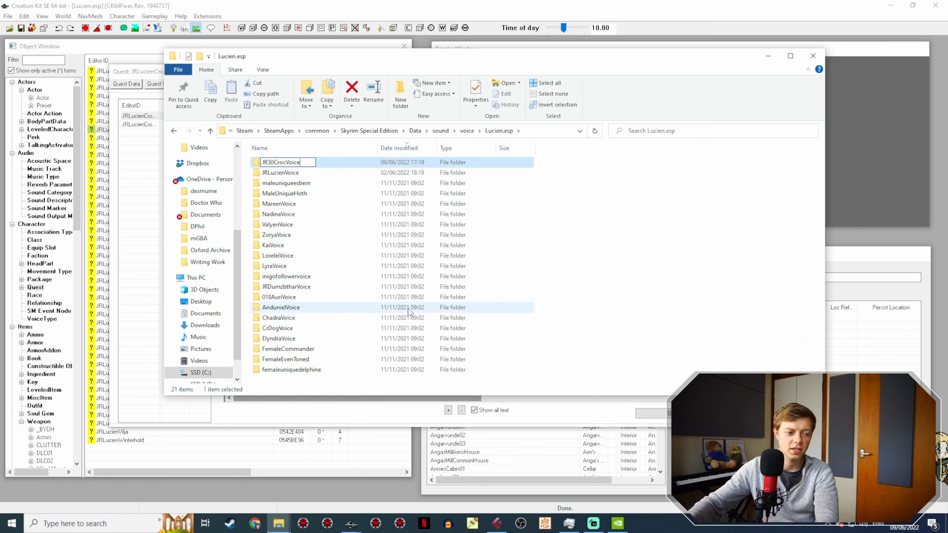
key(Return)
Step: Look into the JRLucienVoice and JR30CrocVoice folders inside Lucien.esp
double_click(299, 173)
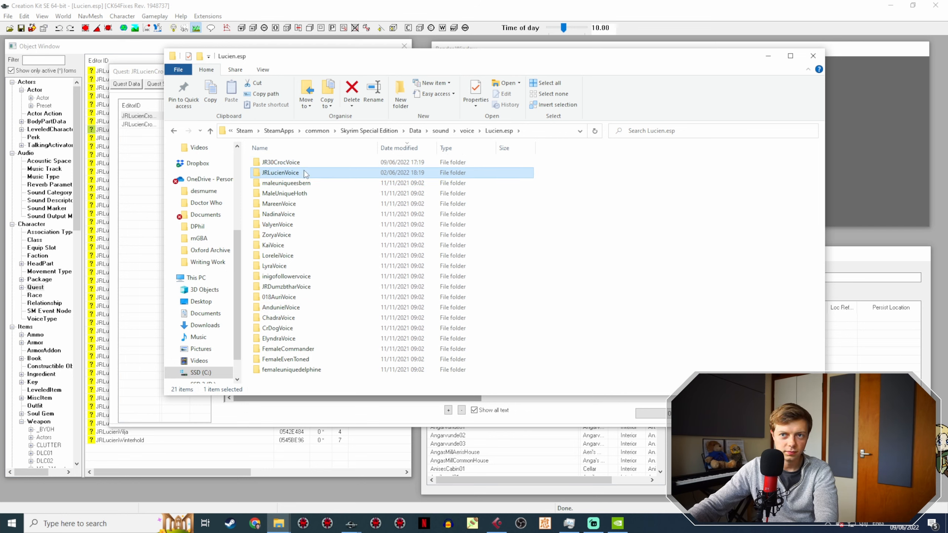
click(471, 131)
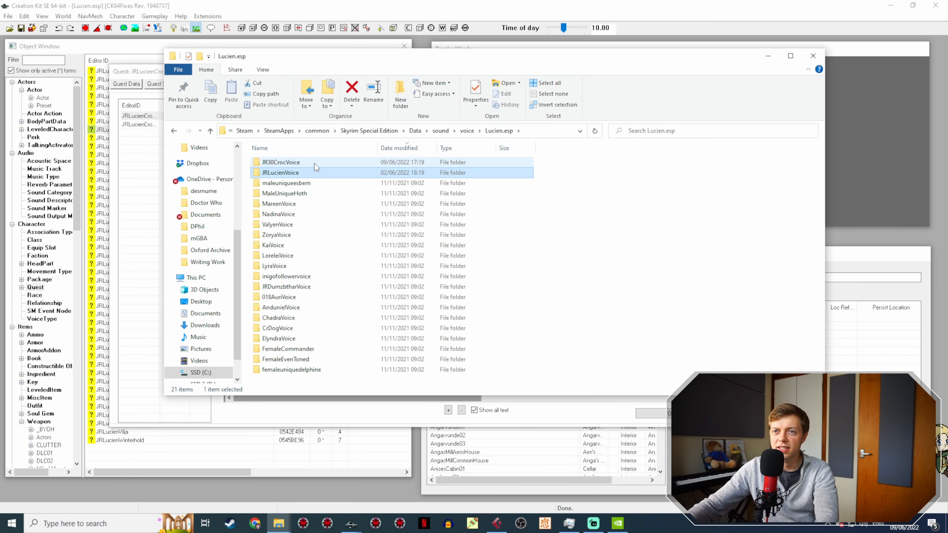
double_click(314, 164)
Step: Switch back to the Creation Kit, close the JRLucienCroc quest and locate the JRLucienCrocPlaceholder actor
click(125, 74)
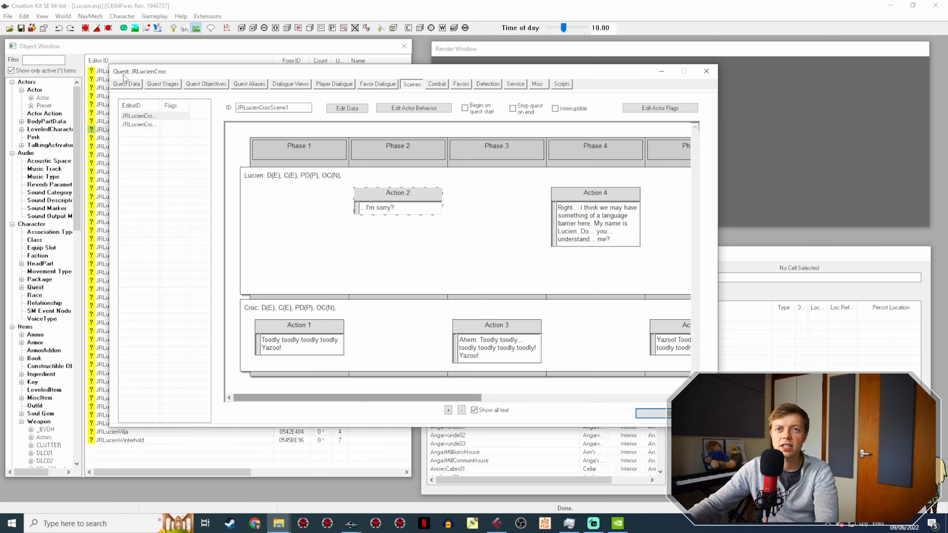
click(648, 414)
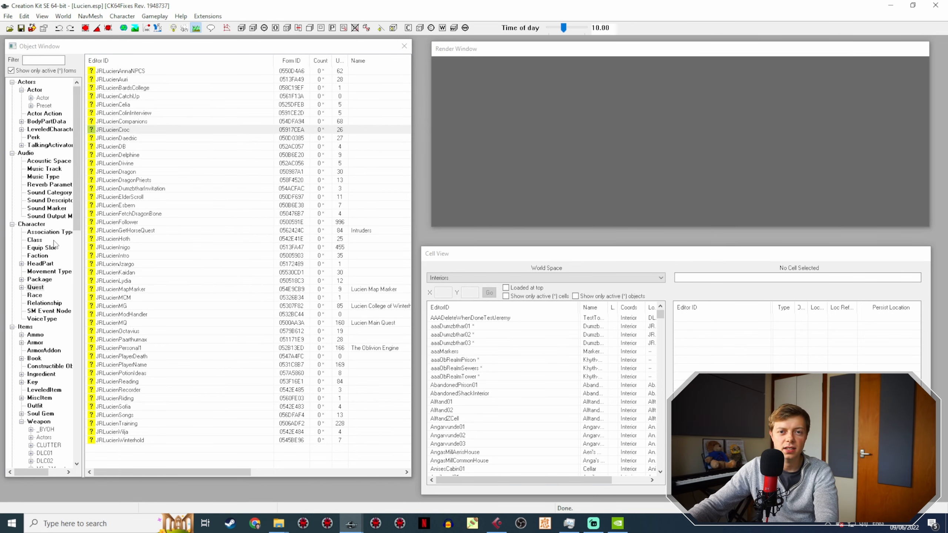
click(43, 98)
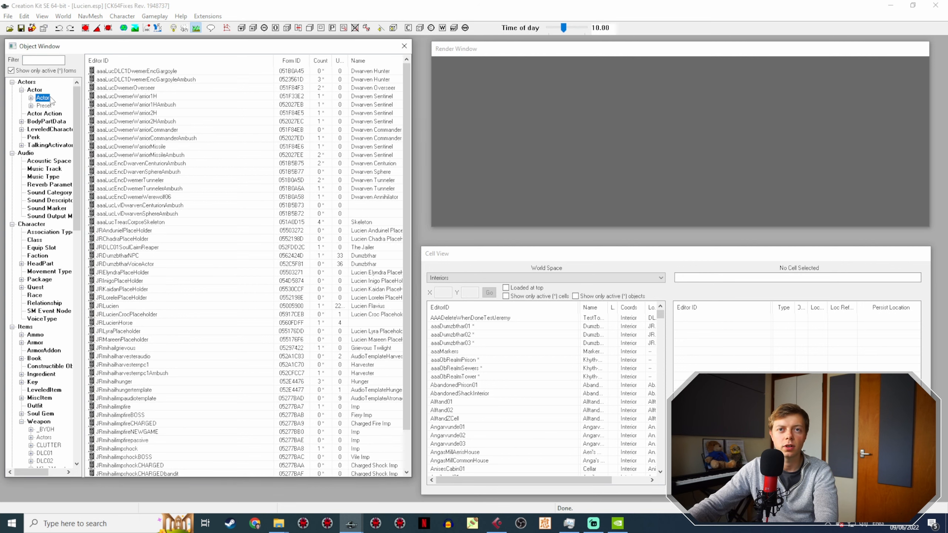
scroll(164, 248, down, 2)
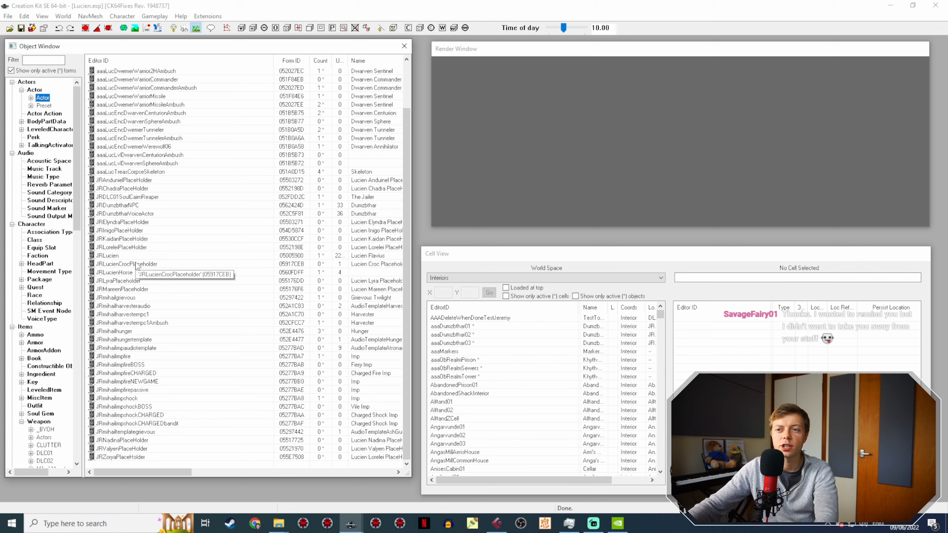
Step: List the mod's voice types in the Object Window to check the entry for Croc
scroll(47, 334, down, 20)
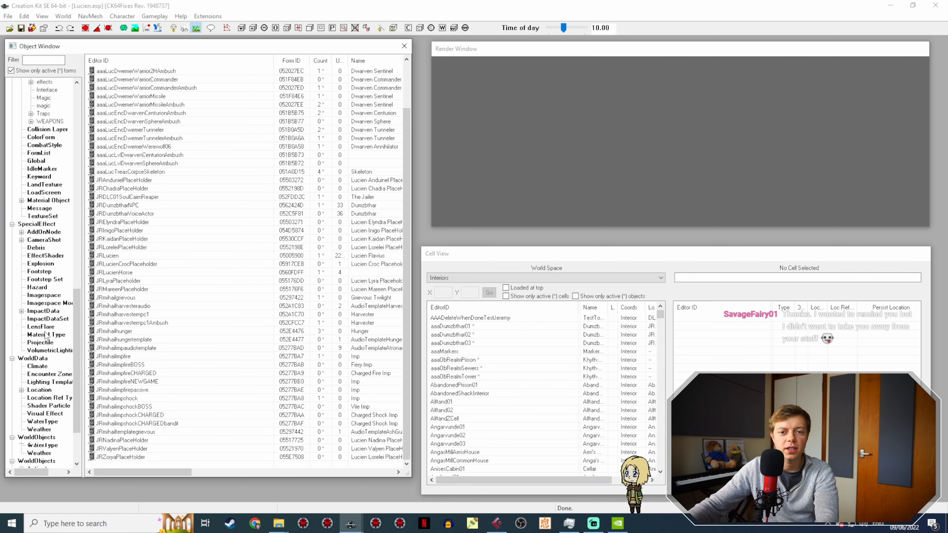
scroll(47, 335, up, 8)
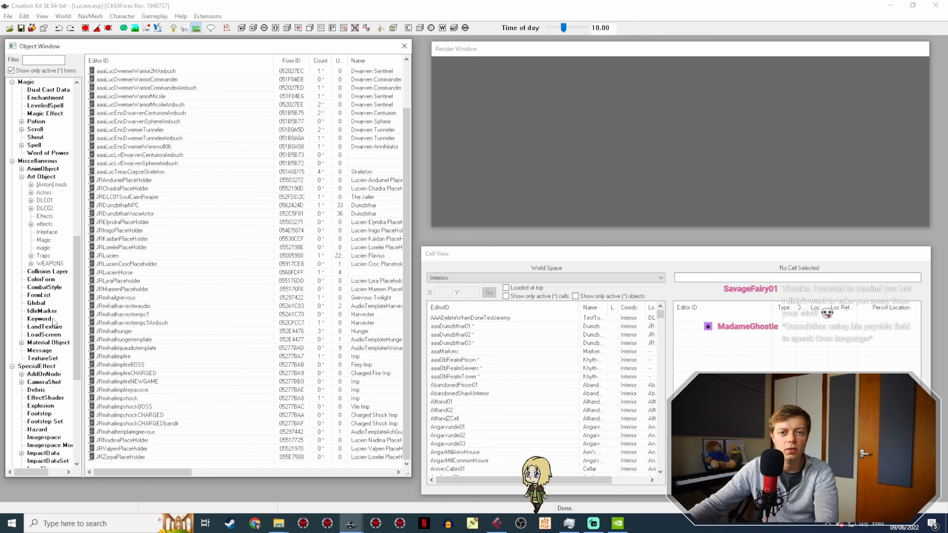
scroll(55, 318, up, 13)
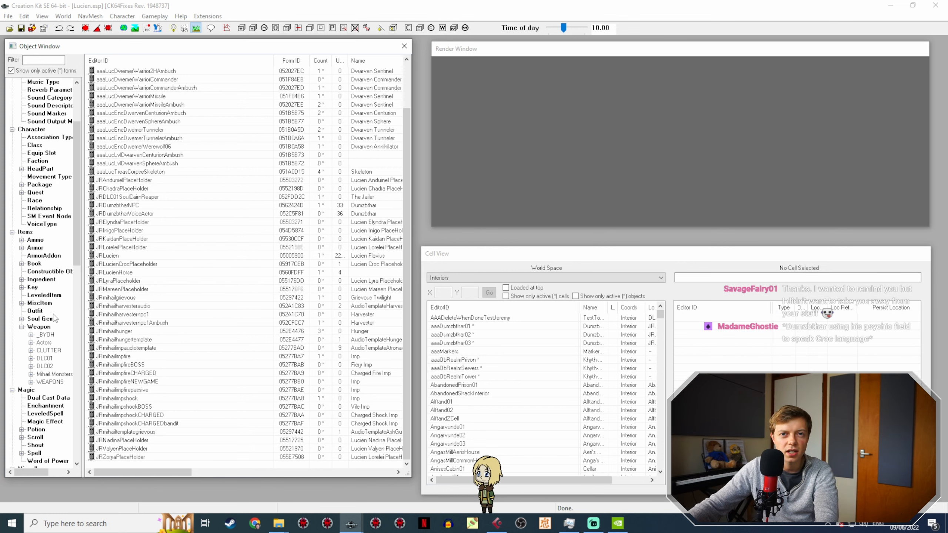
click(41, 223)
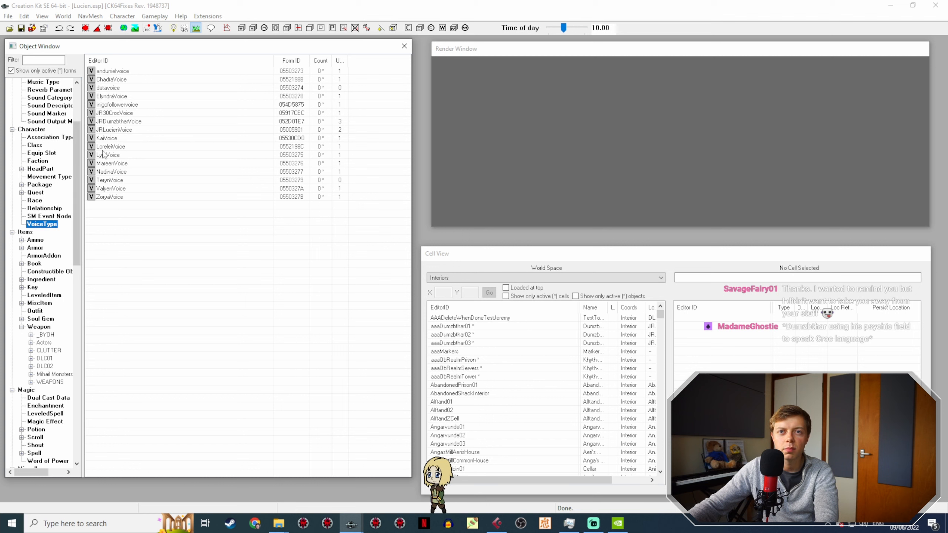
Step: Return to the mod's quest list and open the JRLucienIntro quest
scroll(24, 230, up, 4)
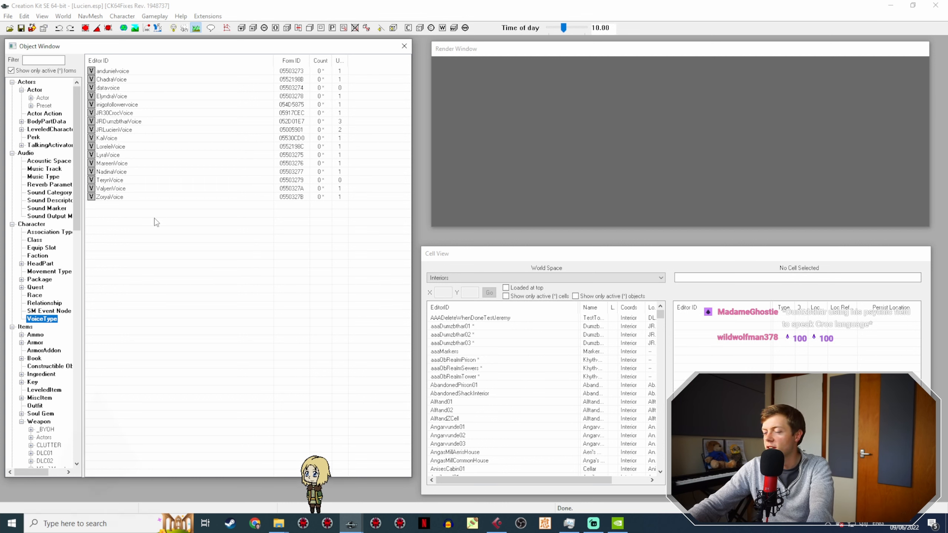
click(36, 288)
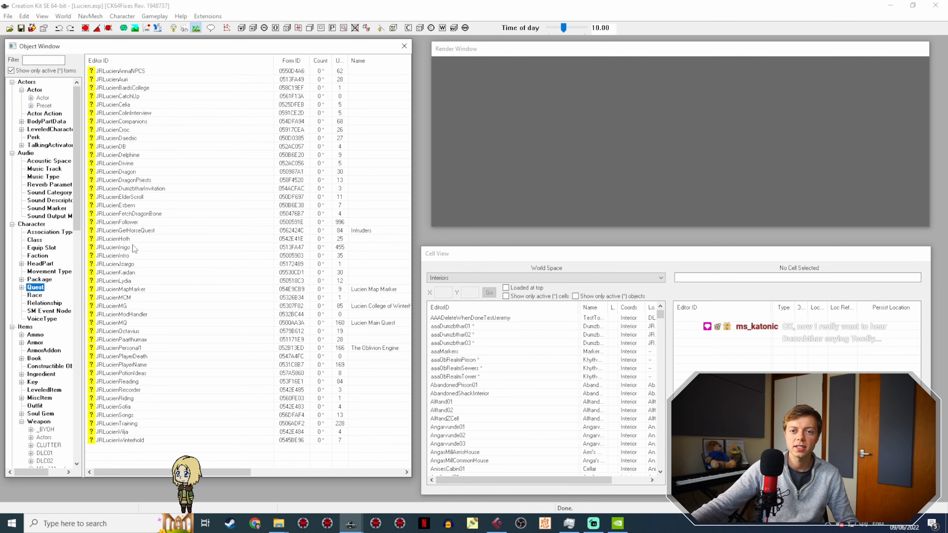
click(128, 257)
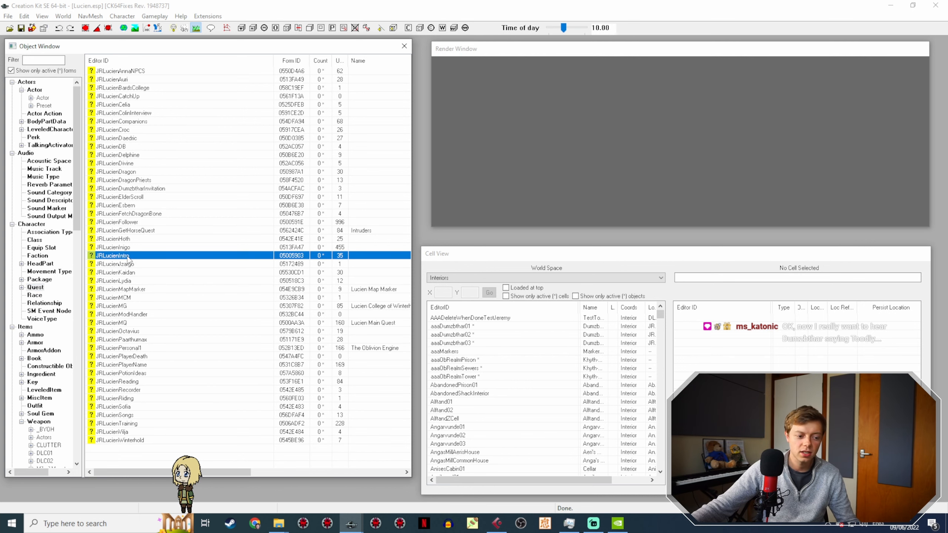
double_click(128, 256)
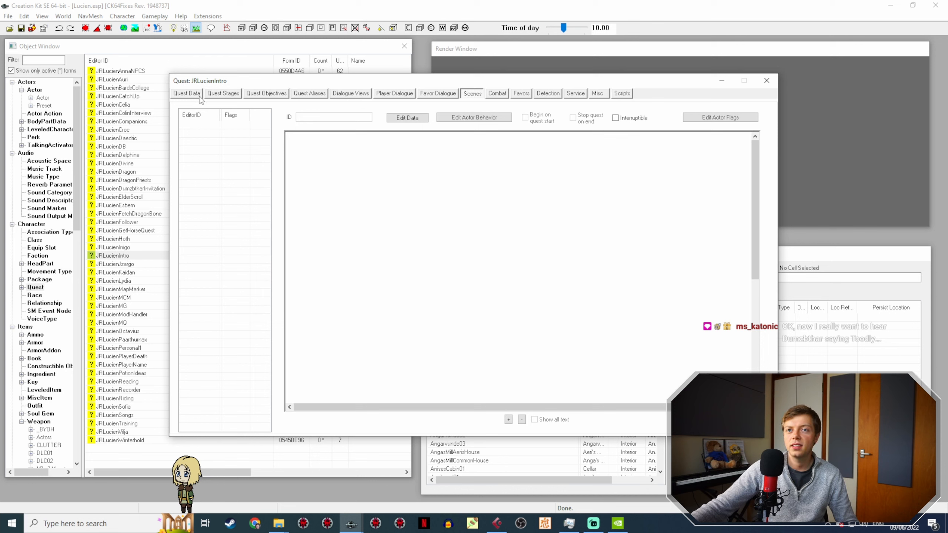
Step: Examine the quest stages of JRLucienIntro, comparing stages 0, 10, 15 and 30
click(215, 95)
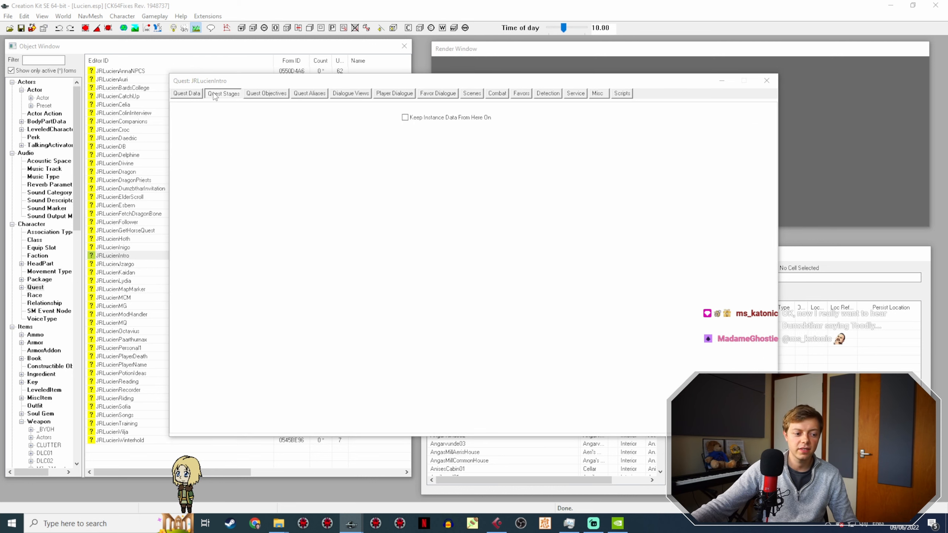
click(195, 138)
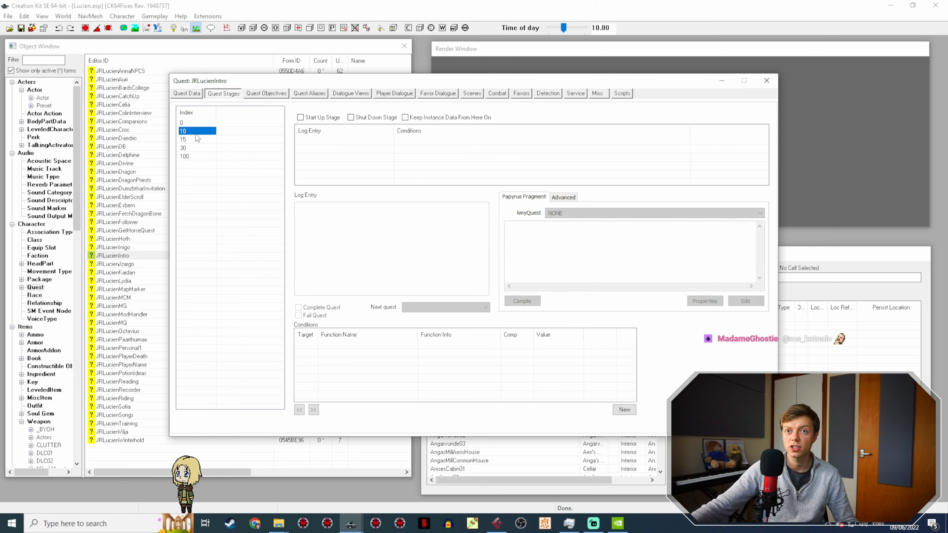
click(195, 148)
click(199, 122)
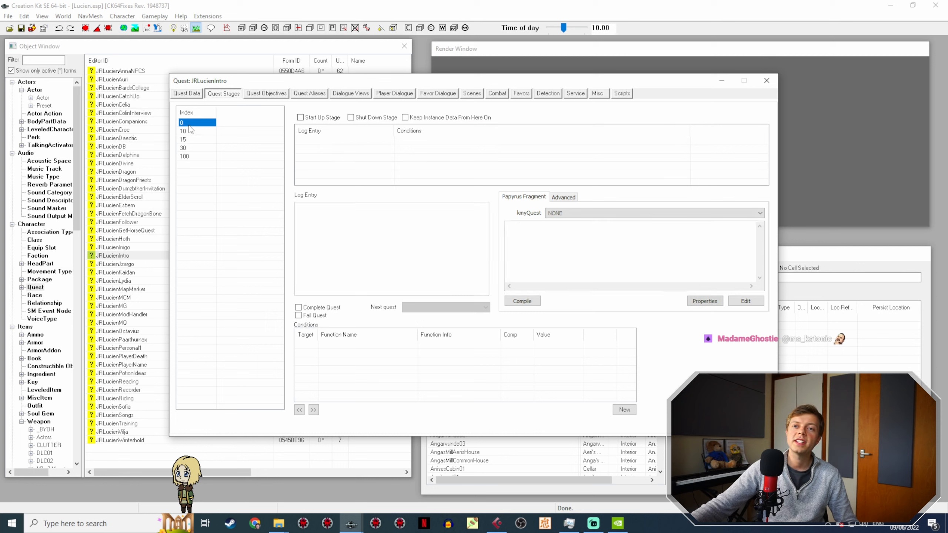
click(194, 149)
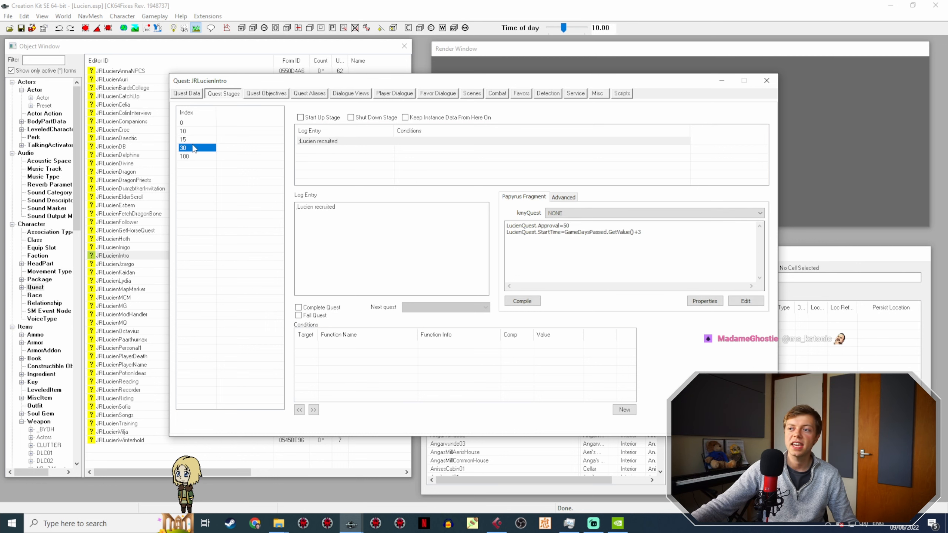
click(198, 123)
click(194, 130)
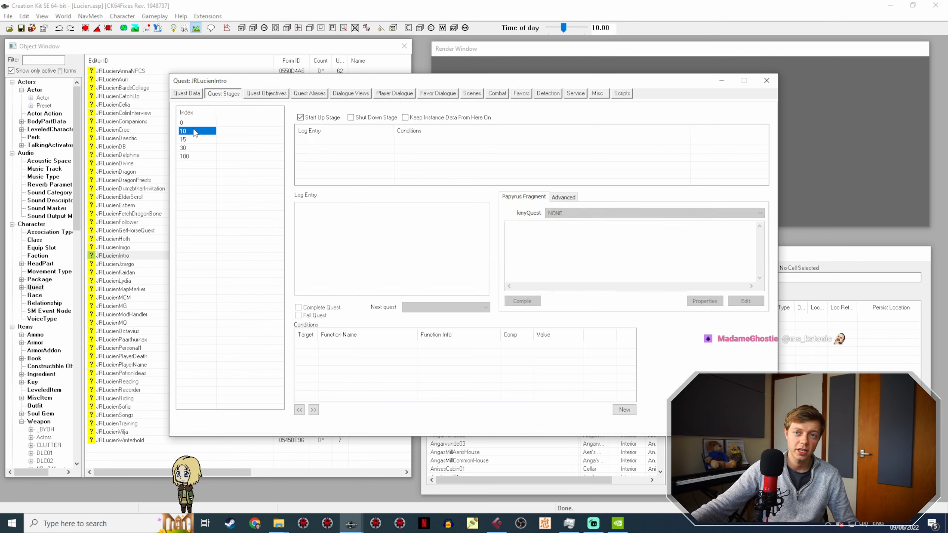
click(190, 140)
Step: Browse the player dialogue branch of JRLucienIntro and read several of its topics, including the flirt and refusal ones
click(396, 93)
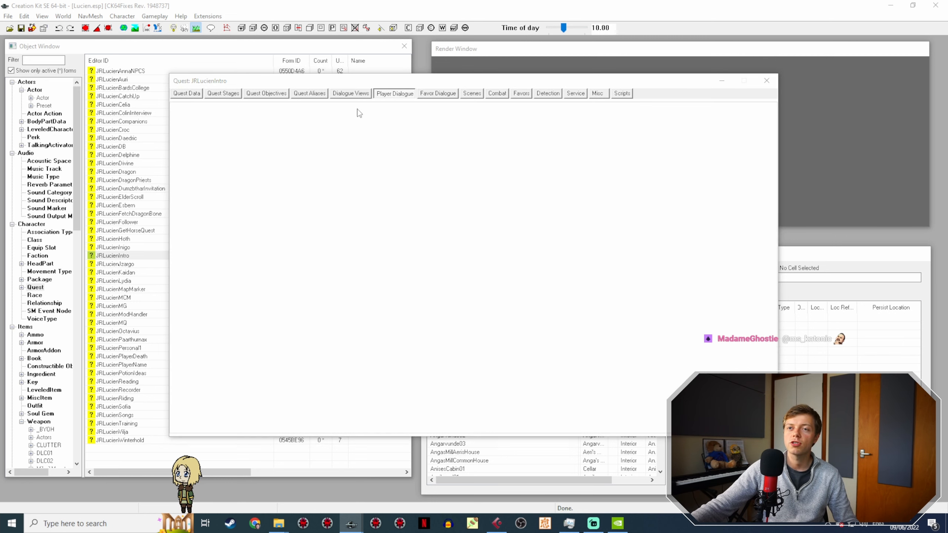
click(231, 153)
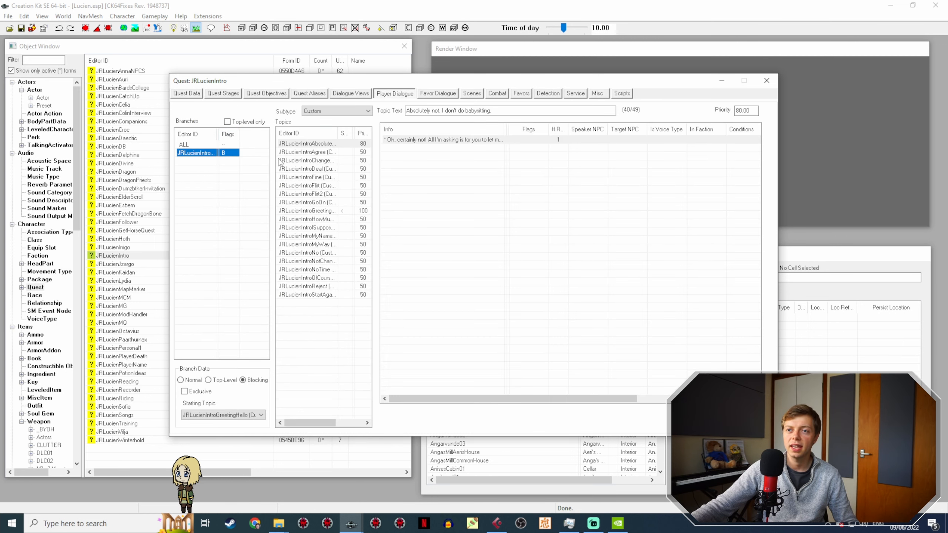
click(304, 160)
click(310, 186)
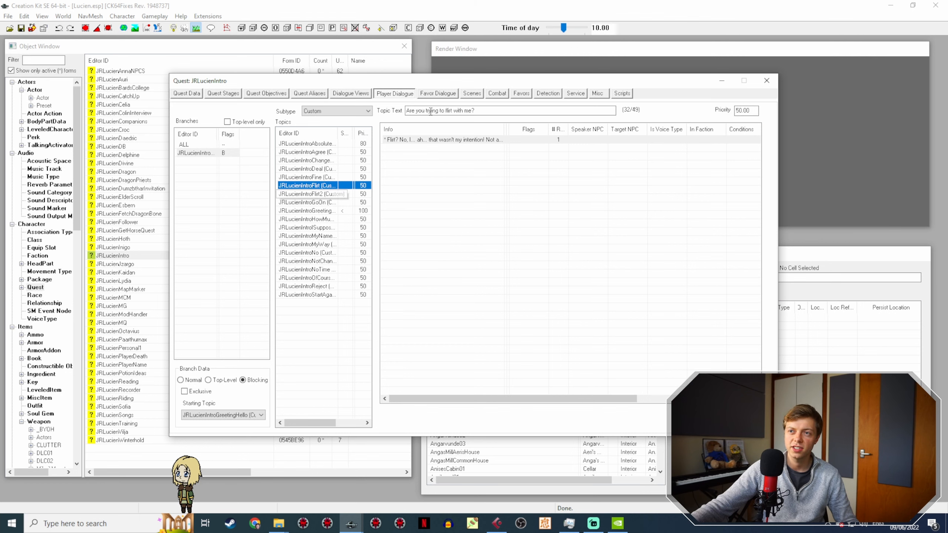
click(320, 228)
click(322, 254)
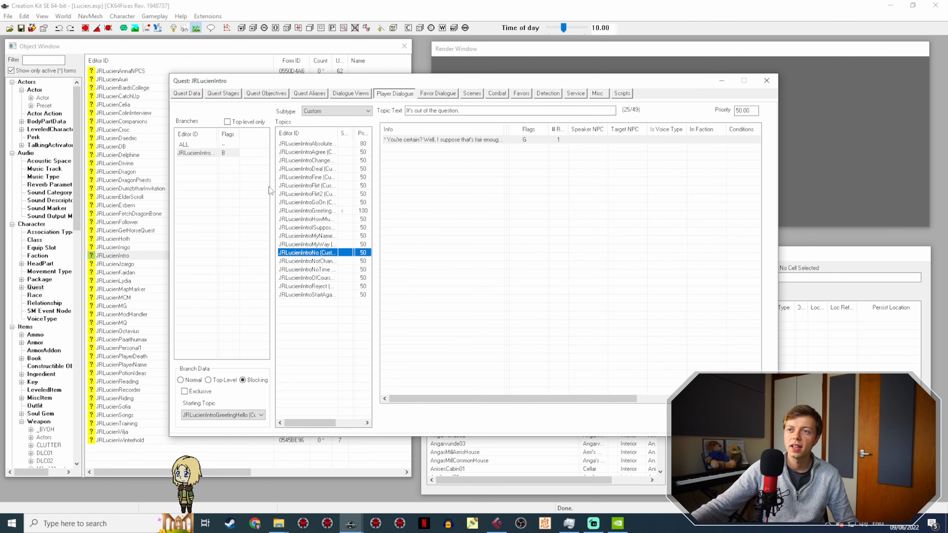
Step: Return to the quest stages of JRLucienIntro and read the script fragments of stages 15 and 30
click(232, 94)
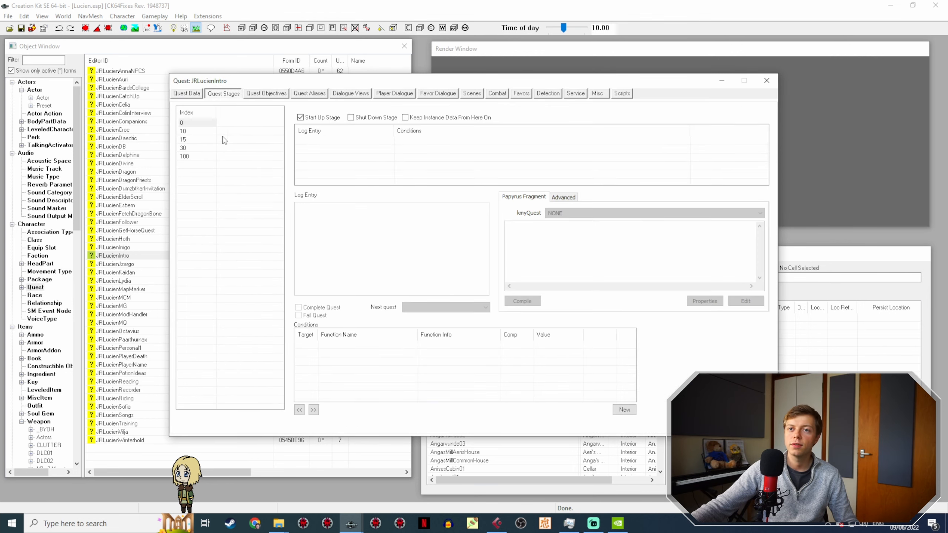
click(188, 142)
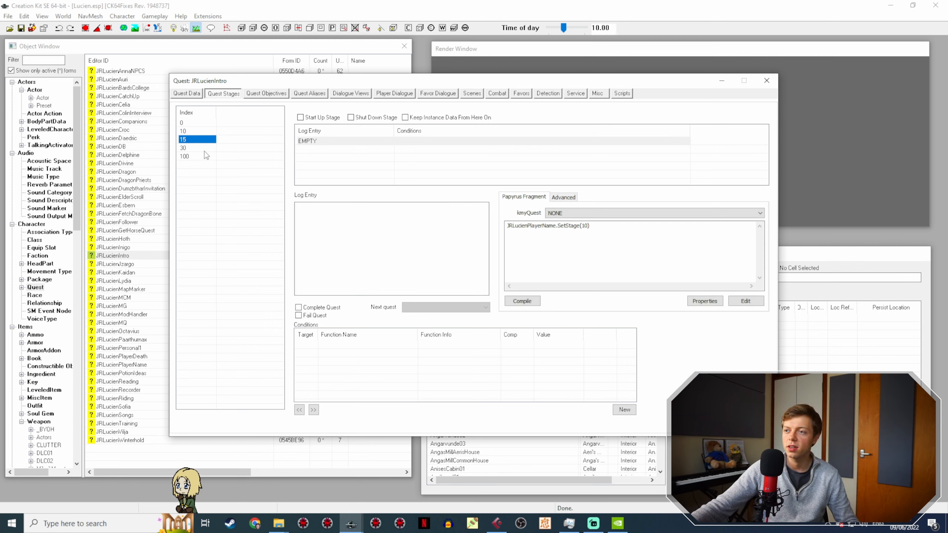
click(201, 148)
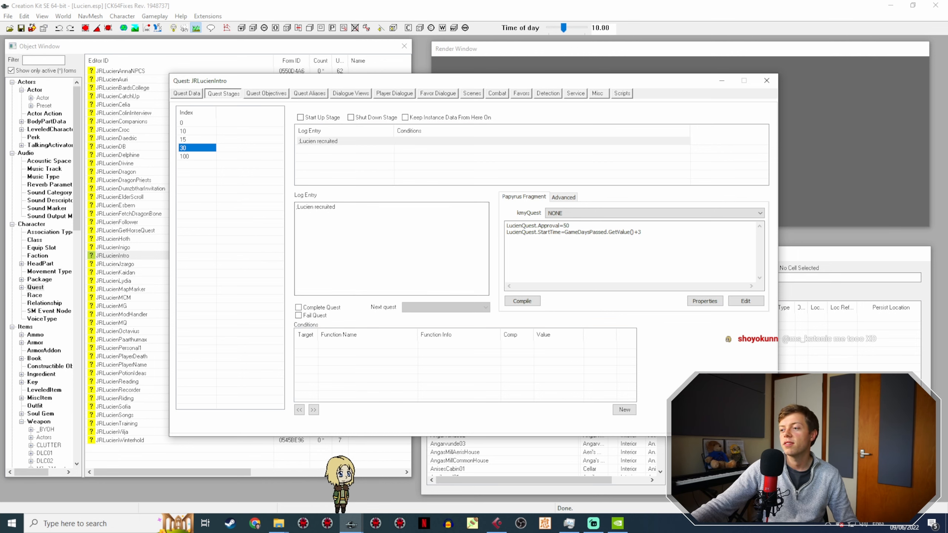
Step: Close JRLucienIntro and open the JRLucienFollower quest to check its quest dialogue conditions
click(750, 423)
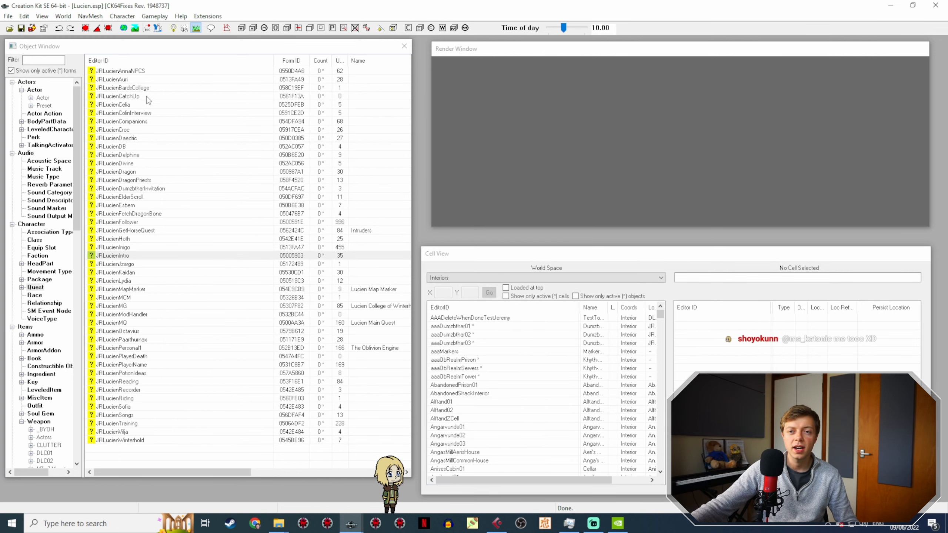
click(139, 221)
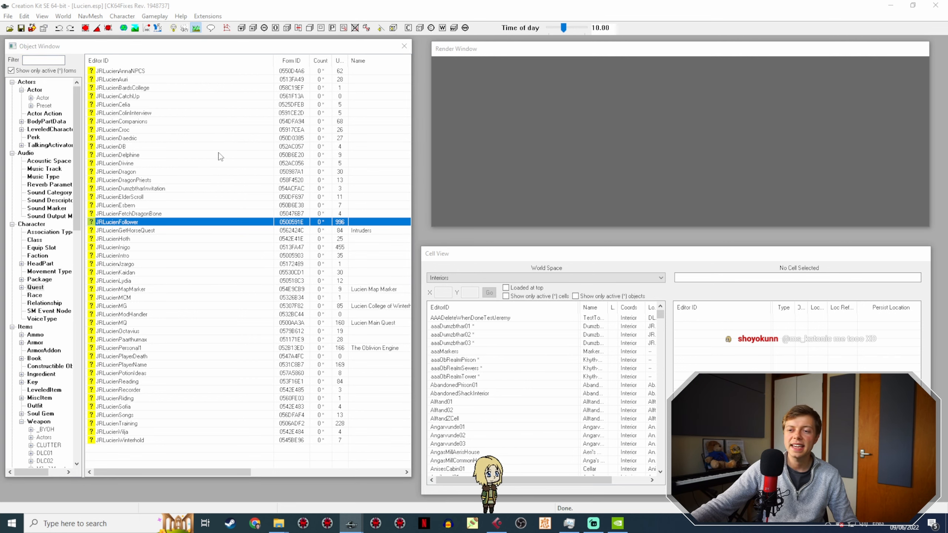
click(191, 95)
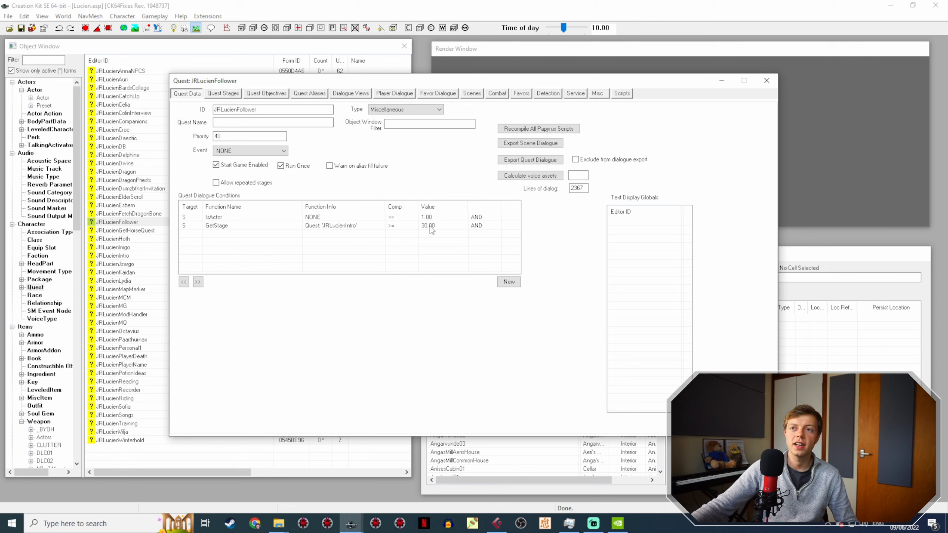
Step: Look through JRLucienFollower's player dialogue branches, such as dismissal, do something, follow me, tactics and trade
click(396, 94)
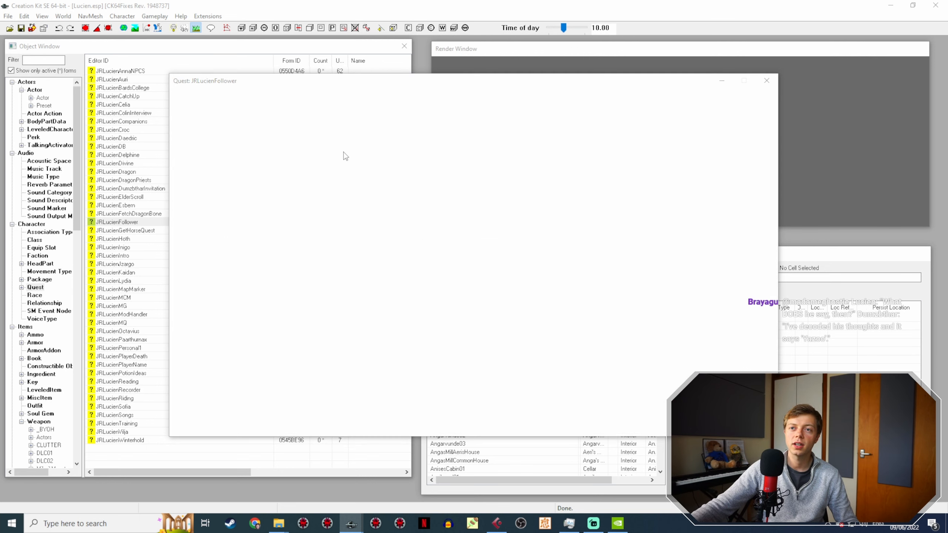
click(201, 153)
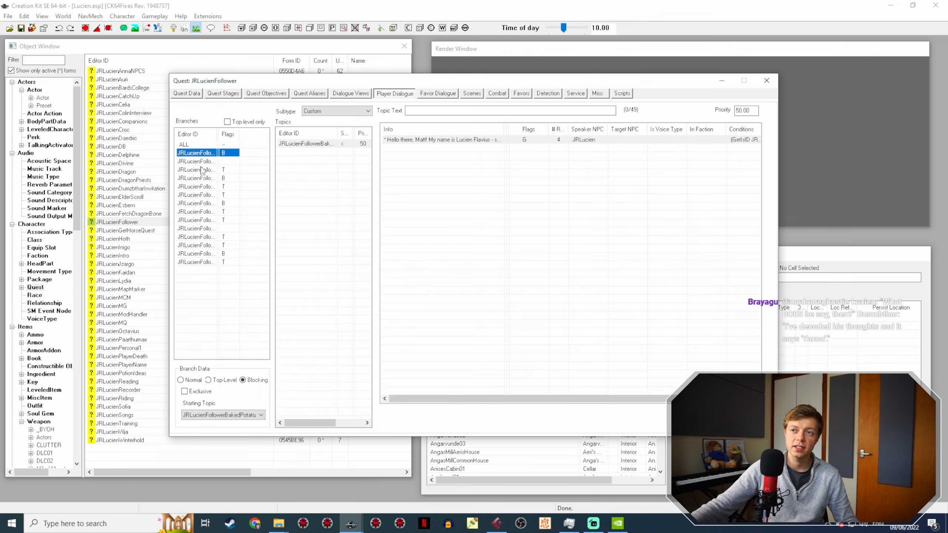
click(197, 170)
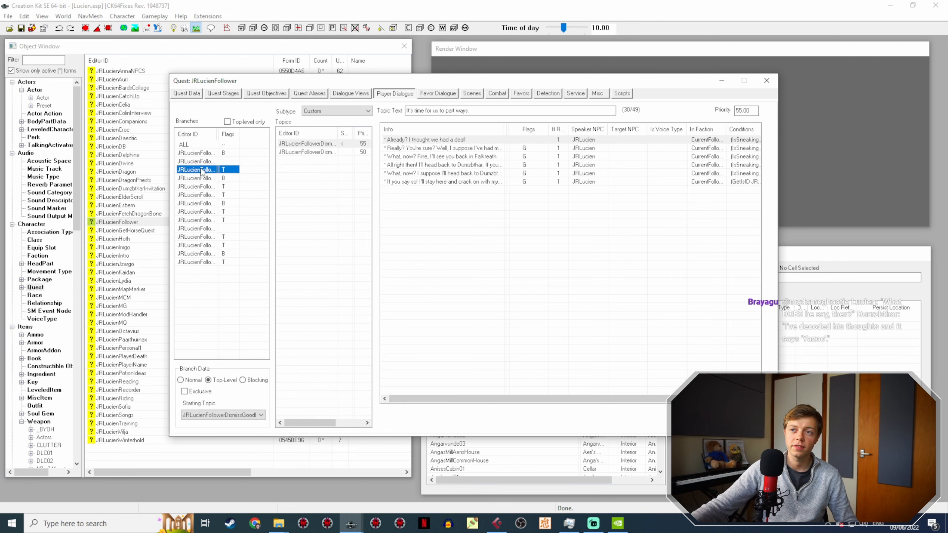
click(202, 188)
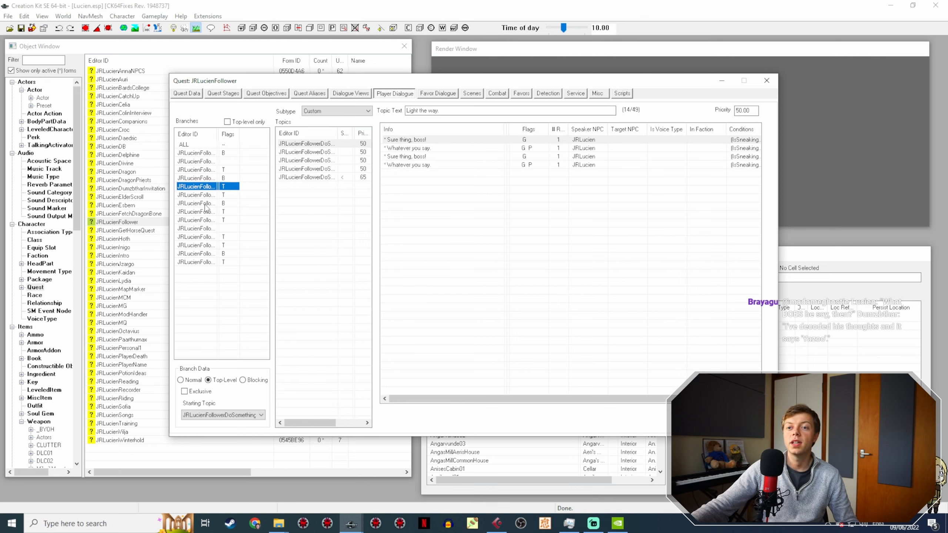
click(203, 203)
click(205, 194)
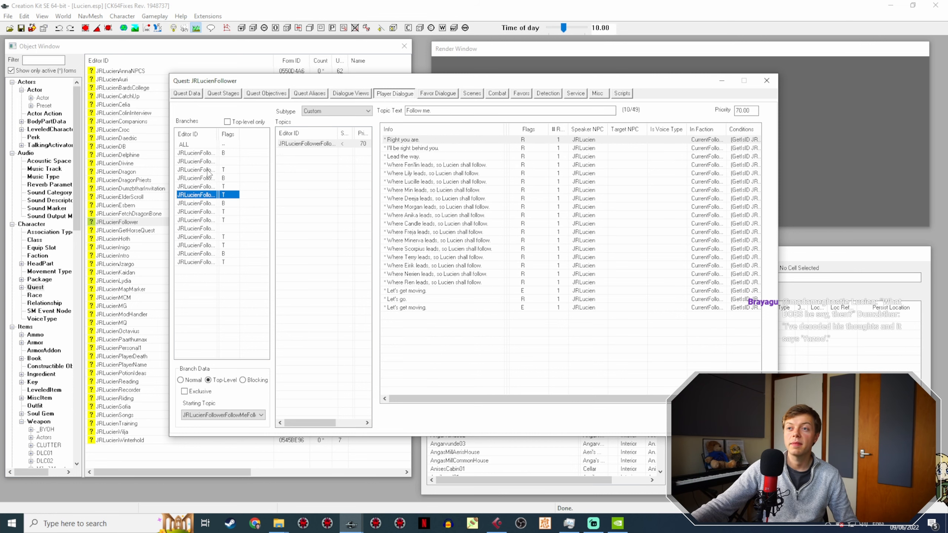
click(204, 212)
click(206, 237)
click(206, 245)
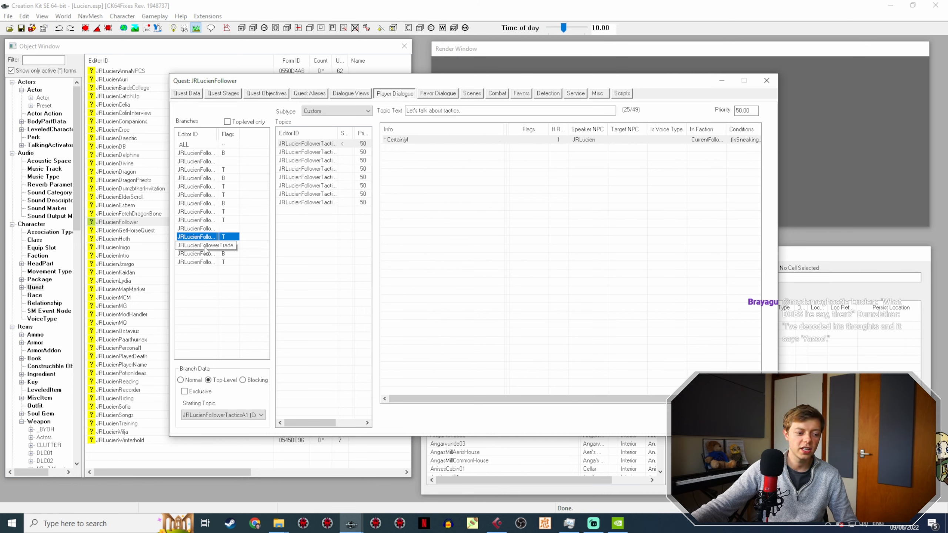
Step: Recheck JRLucienFollower's quest dialogue conditions, and replace it with the JRLucienCroc quest
click(196, 94)
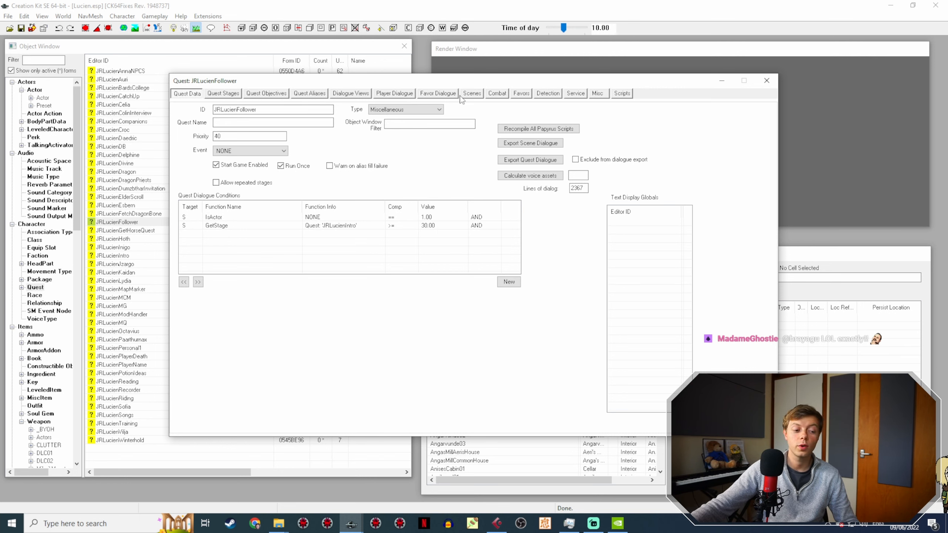
click(741, 426)
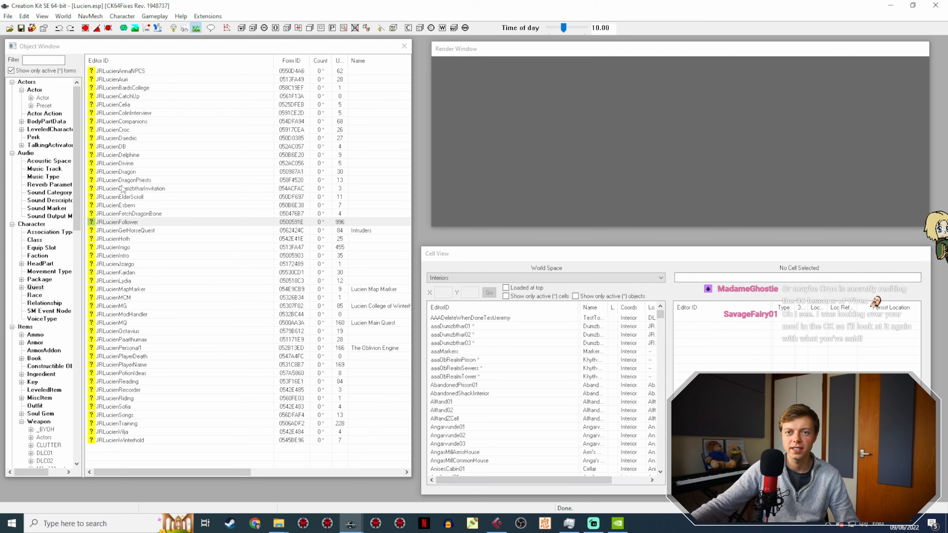
click(129, 130)
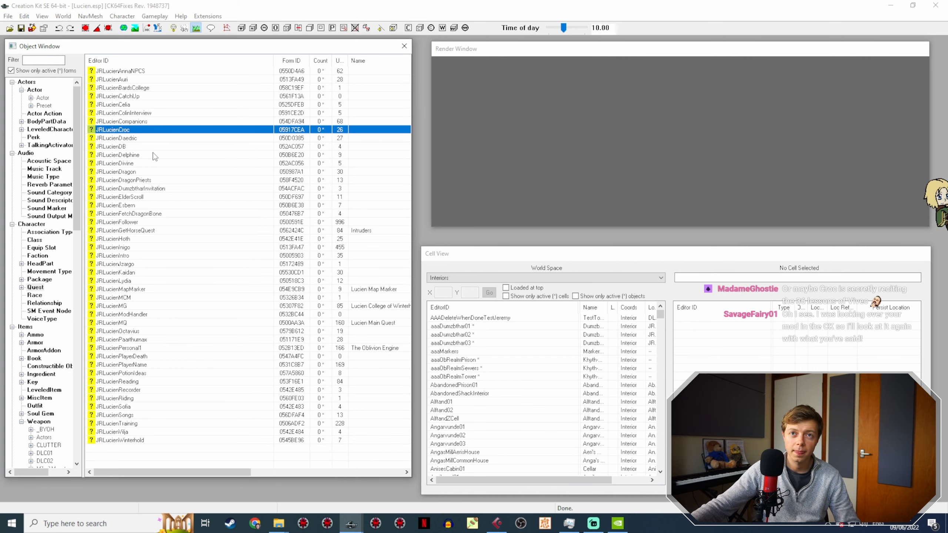
double_click(153, 127)
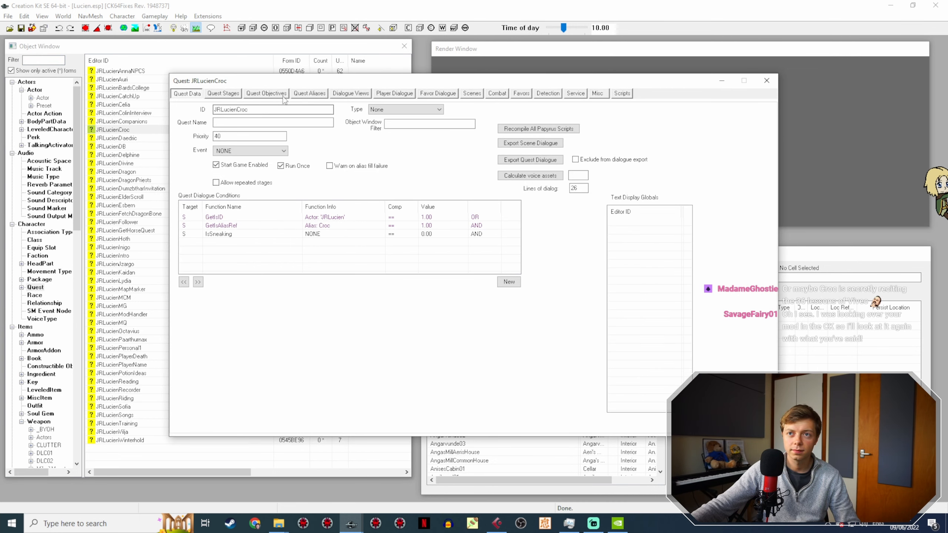
Step: Widen the Fill Type column in JRLucienCroc's alias list to check which actor fills the Croc alias
click(319, 96)
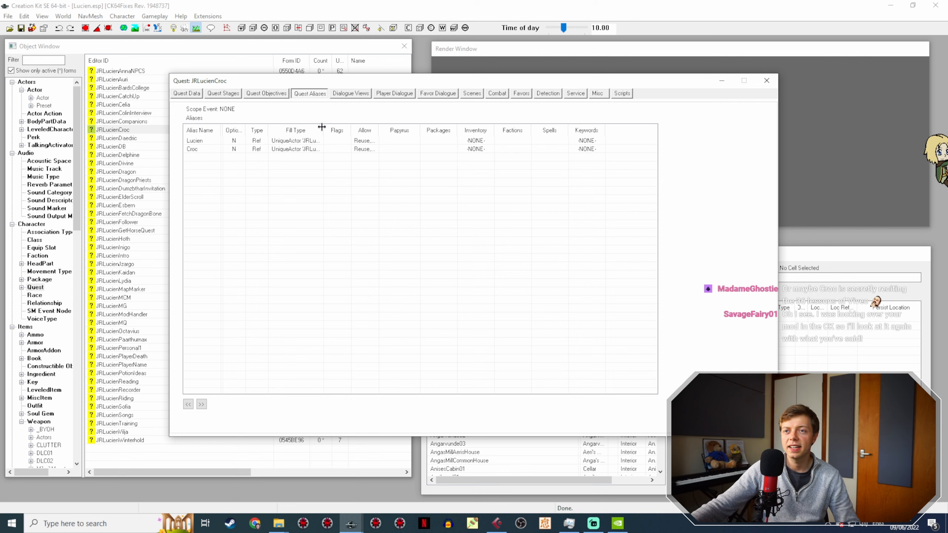
drag(323, 127, 401, 124)
click(379, 150)
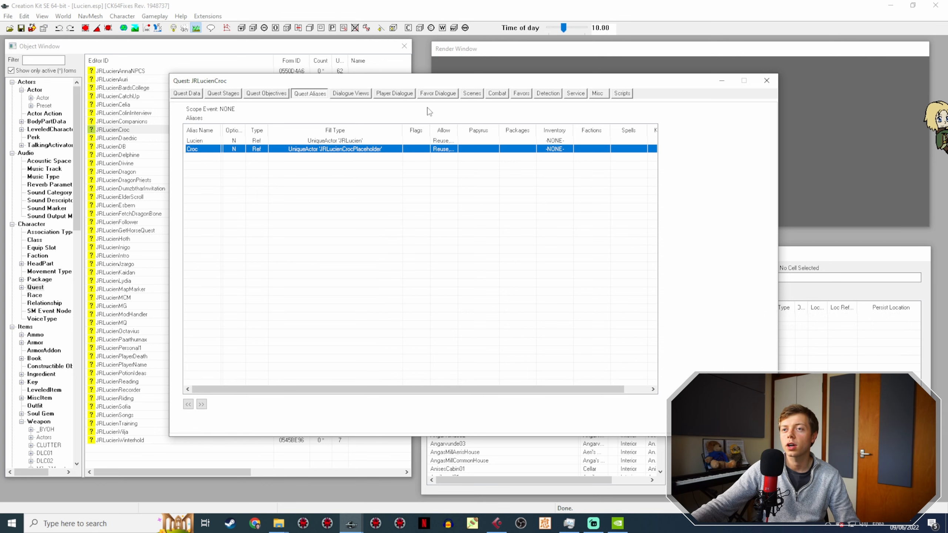
Step: Display JRLucienCroc's scenes and read the exchange between Lucien and Croc in JRLucienCrocScene2
click(472, 94)
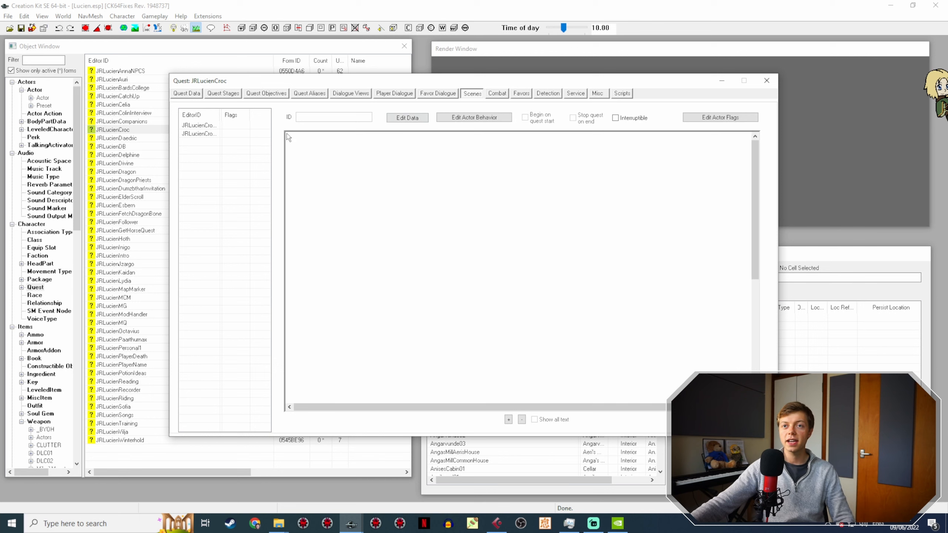
click(212, 134)
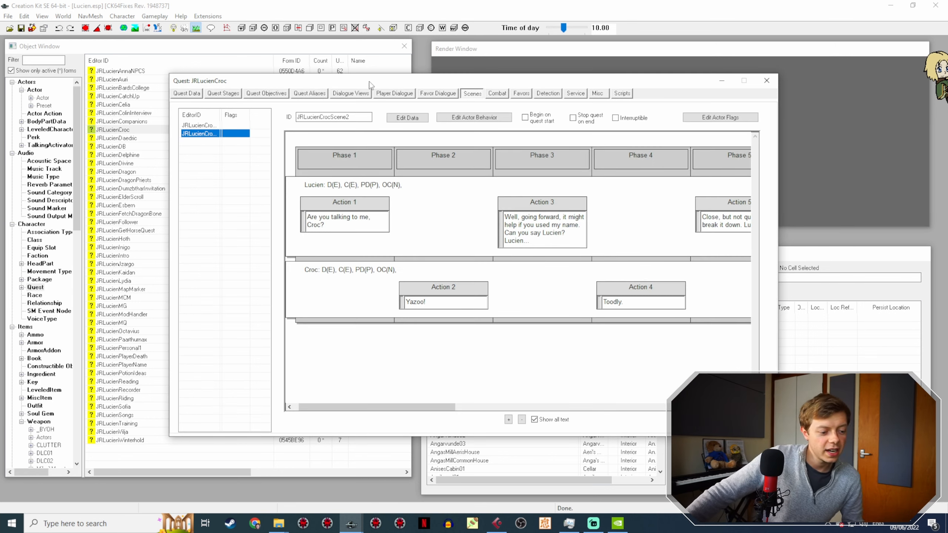
click(355, 198)
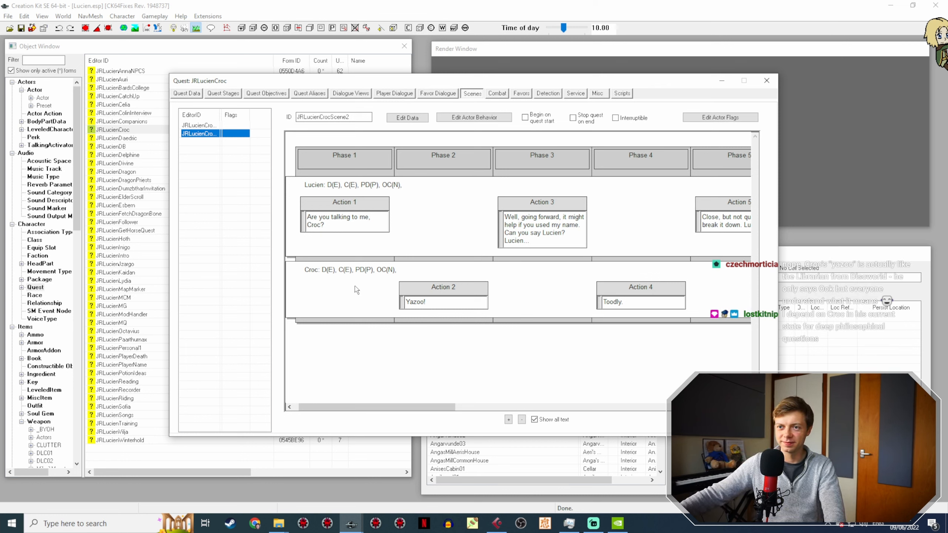
Step: In JRLucienCrocScene1, open Croc's Action 1 and the topic info of its line "Toodly toodly toodly toodly. Yazoo!"
click(195, 127)
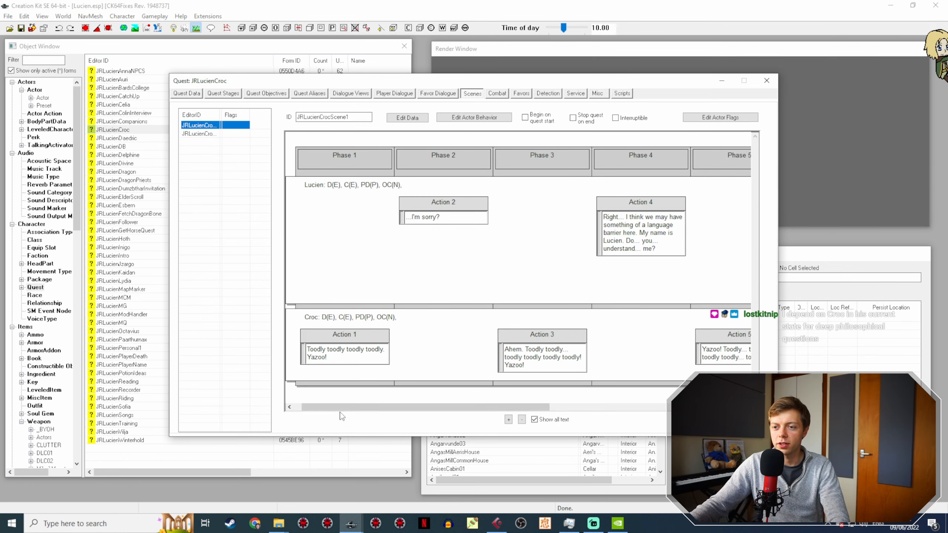
click(357, 347)
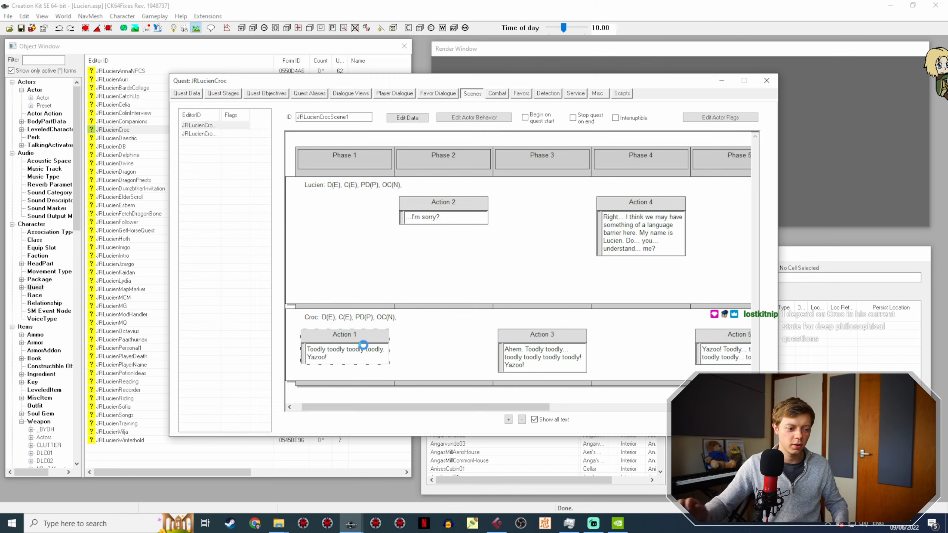
double_click(365, 350)
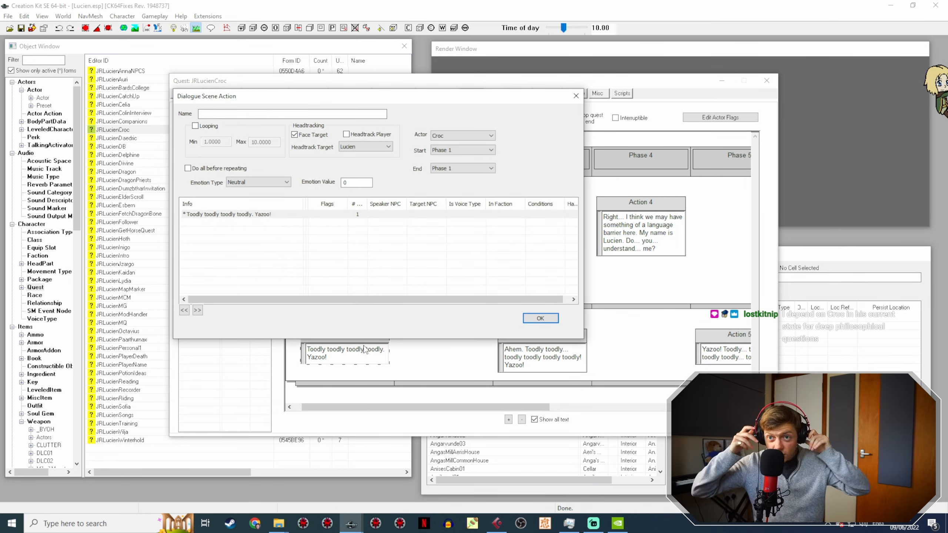
double_click(270, 215)
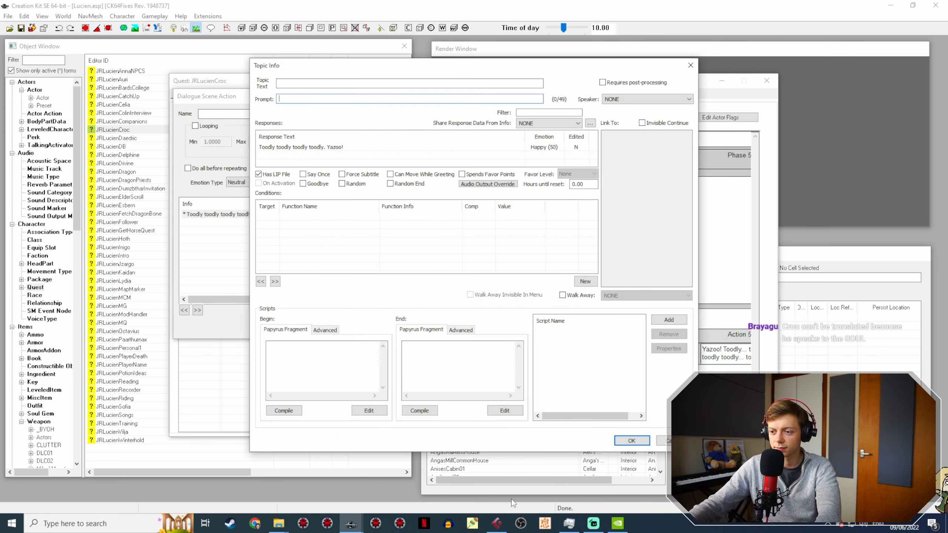
Step: Switch to Cubase, play the Audio 01 recording and stop playback after moving the cursor to just past 10:40
click(497, 523)
key(space)
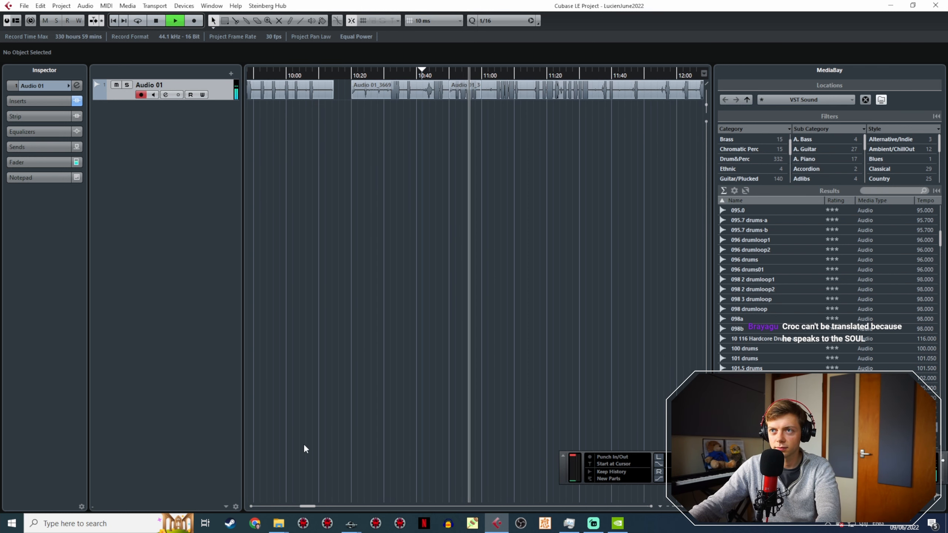
click(426, 77)
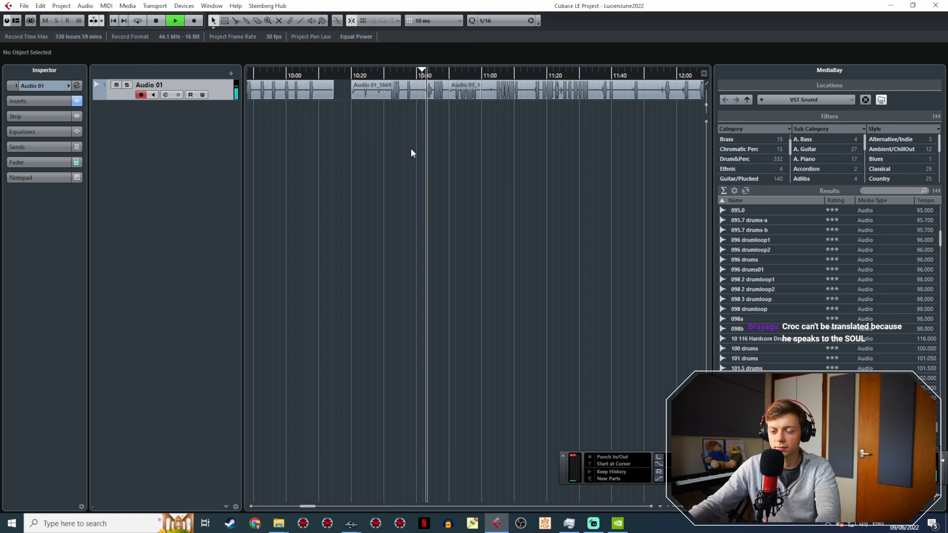
key(space)
Step: Bring the Lucien Shimeji folder window to the front, and change the stream to the full camera view in the streaming software
mouse_move(282, 530)
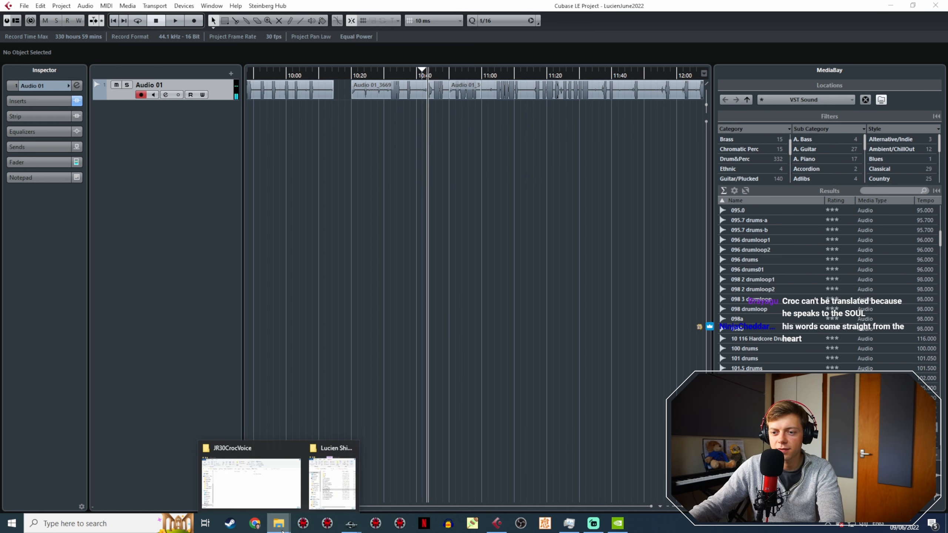
click(331, 493)
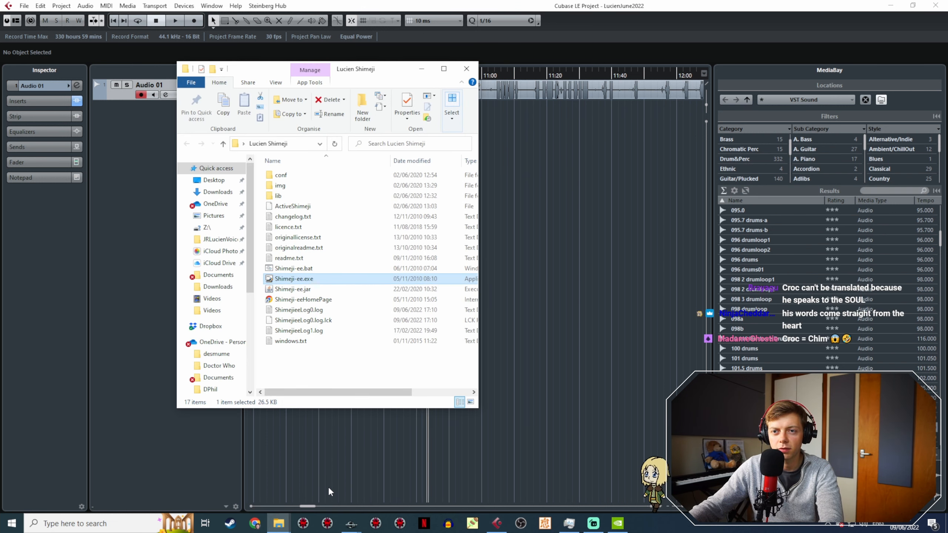
click(594, 524)
click(223, 425)
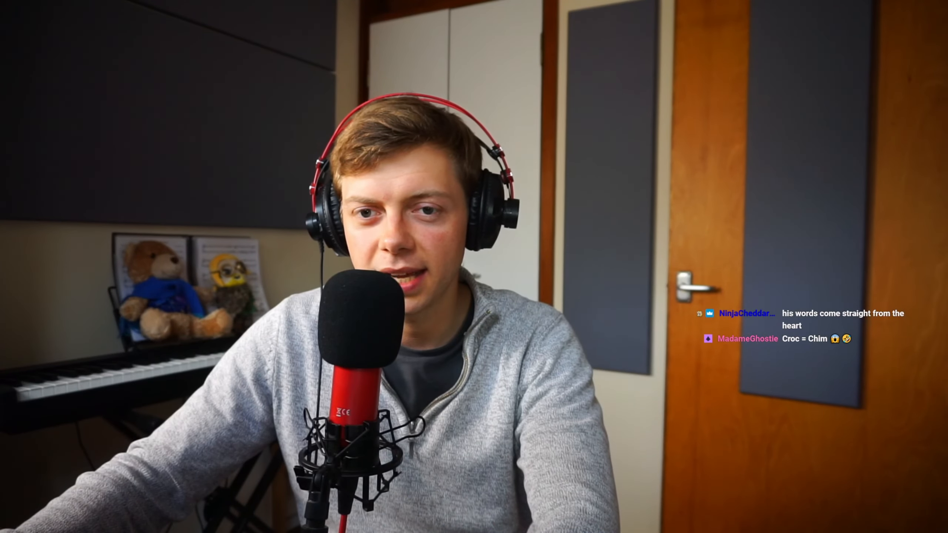
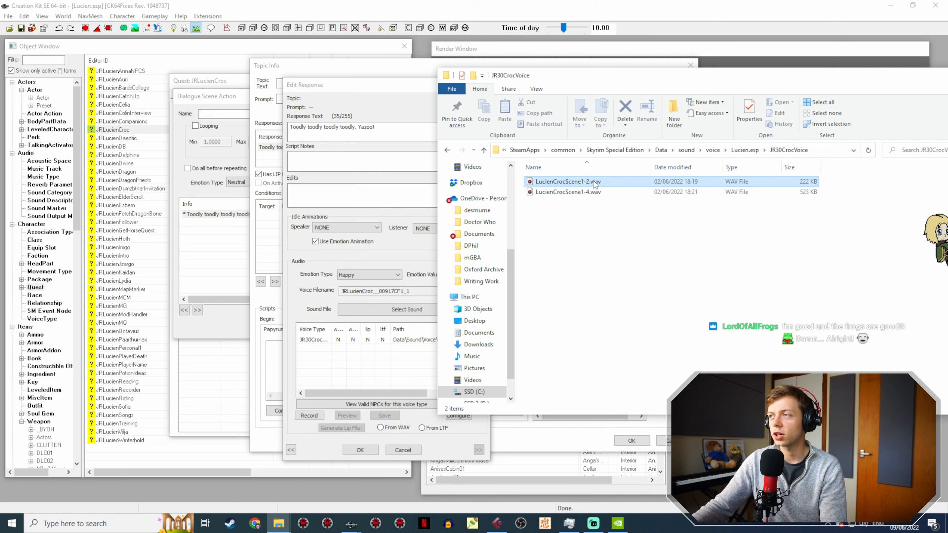
Step: Rename LucienCrocScene1-2.wav in the JR30CrocVoice folder as JRLucienCroc__00917CF1_1.wav and play the recording
click(593, 183)
click(593, 182)
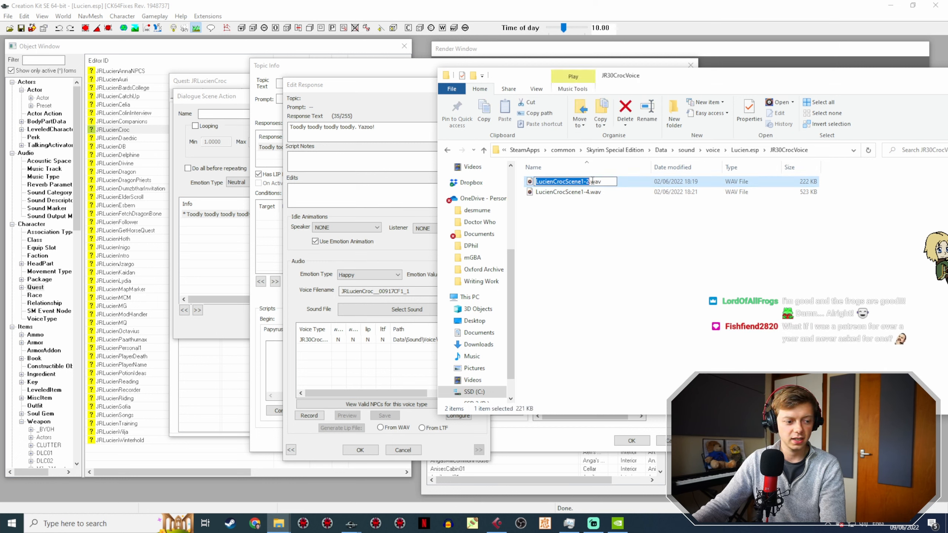
text(JRLucienCroc__00917CF1_1)
key(Return)
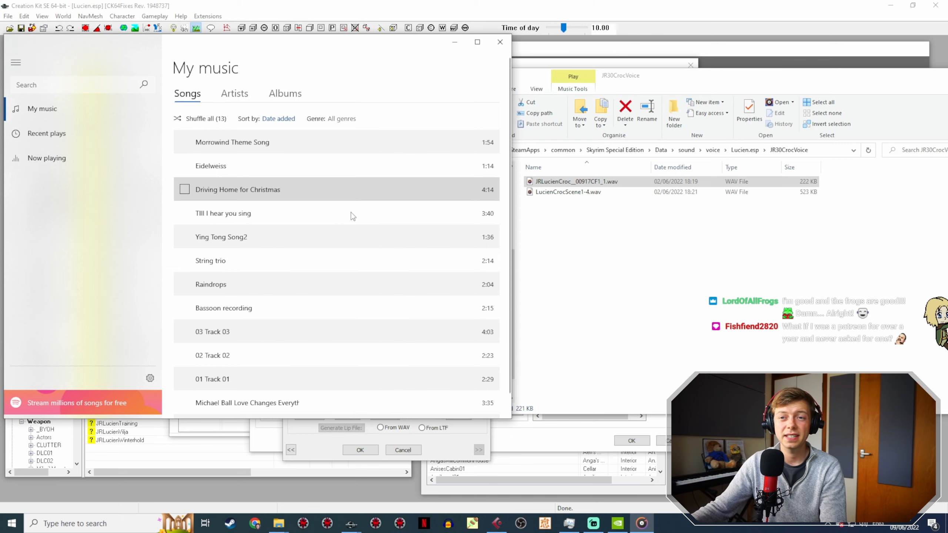
click(458, 42)
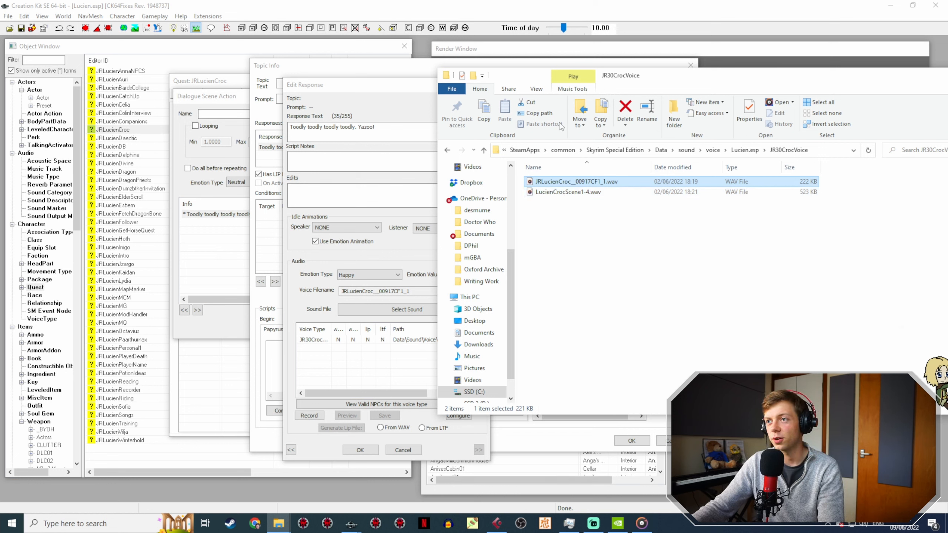
Step: Reopen the response "Toodly toodly toodly toodly. Yazoo!", generate its lip file from WAV, and close Action 1 with the changes accepted
click(344, 94)
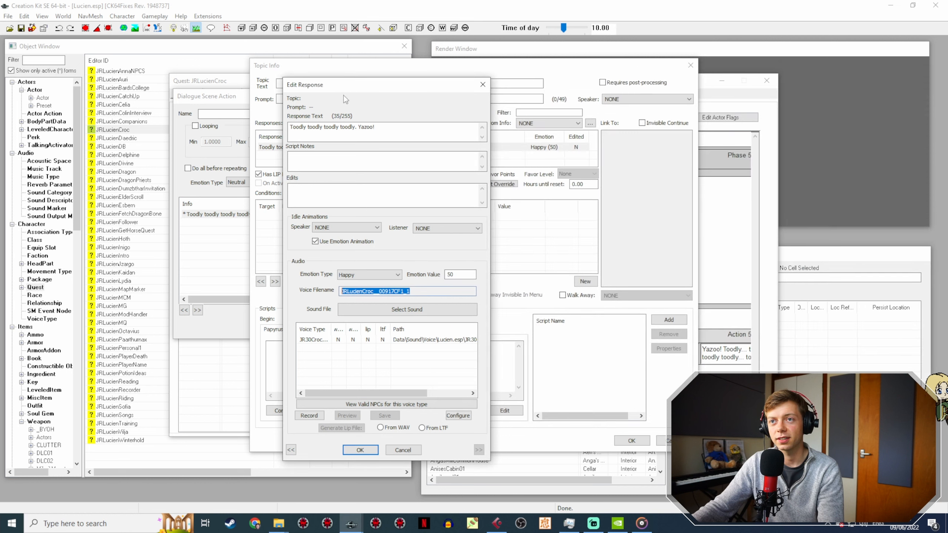
click(360, 450)
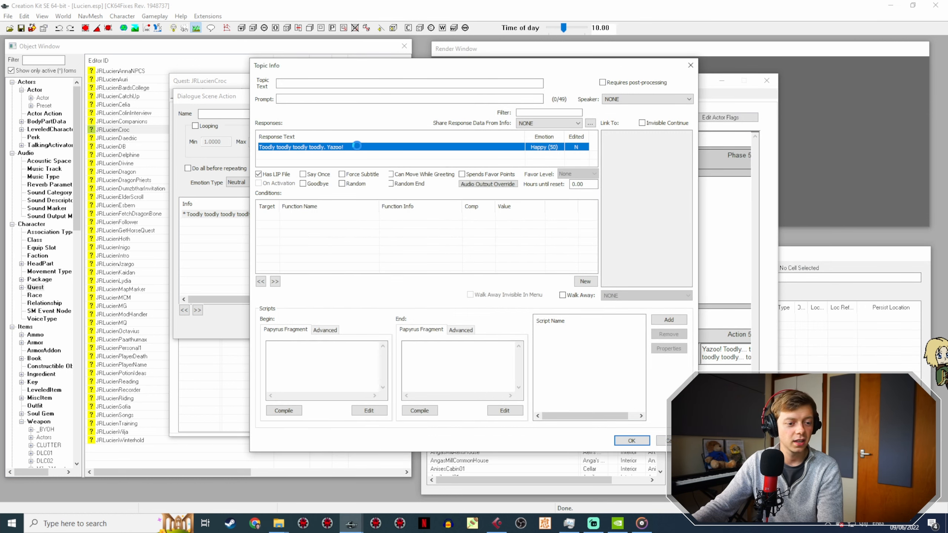
double_click(360, 147)
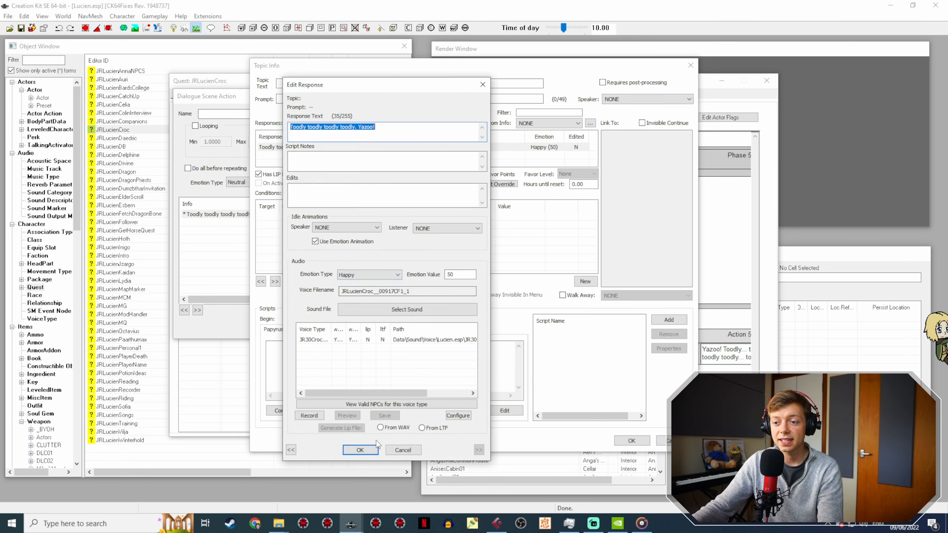
click(385, 341)
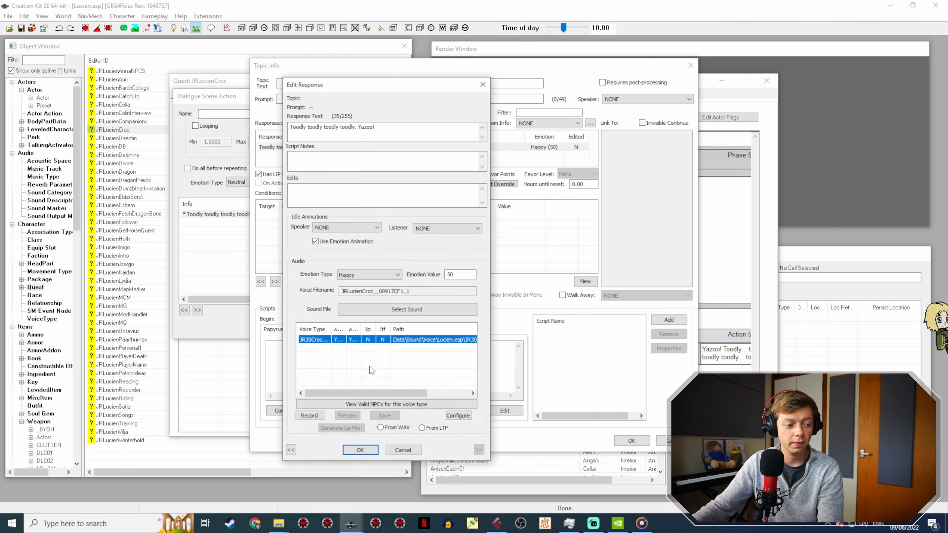
click(387, 426)
click(351, 428)
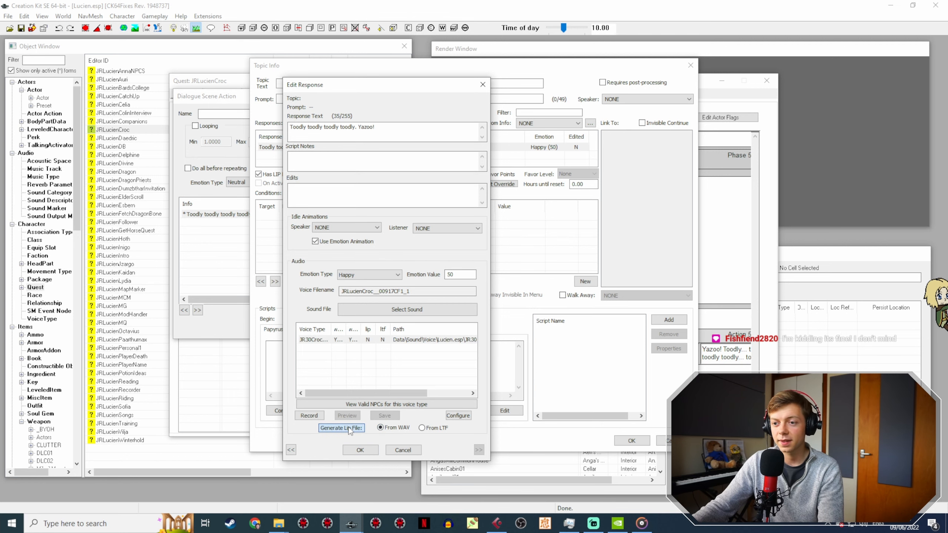
click(360, 450)
click(630, 440)
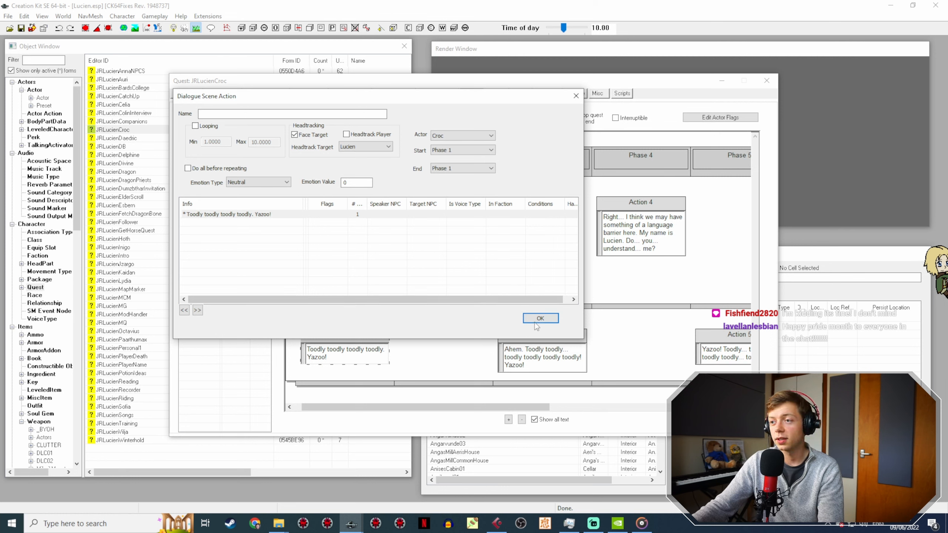
click(530, 318)
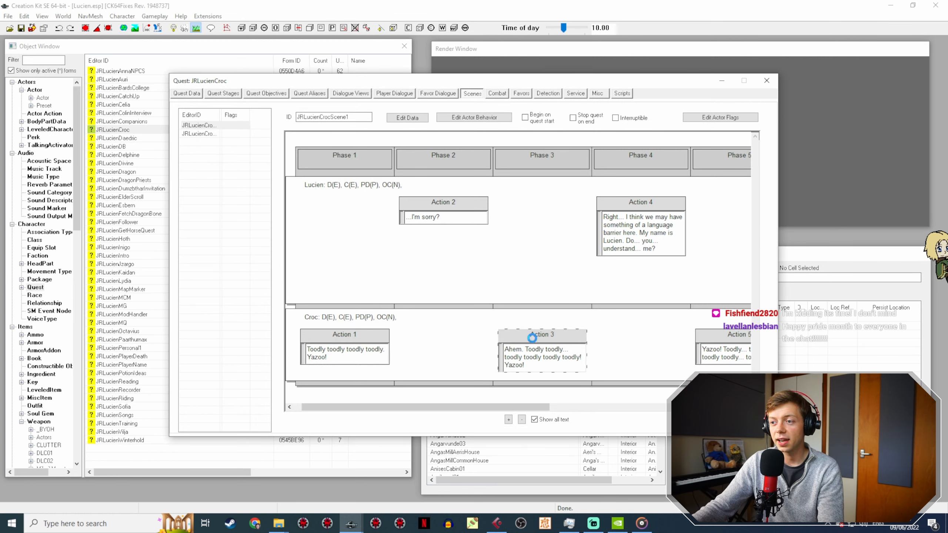
Step: Open Croc's Action 3 and the topic info of its line "Ahem. Toodly toodly... toodly toodly toodly toodly! Yazoo!"
double_click(532, 338)
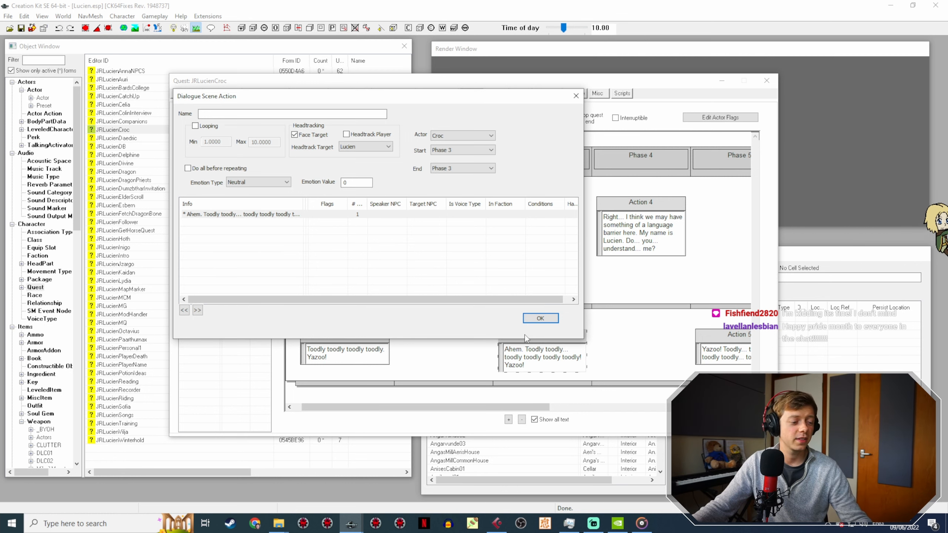
click(245, 215)
double_click(245, 215)
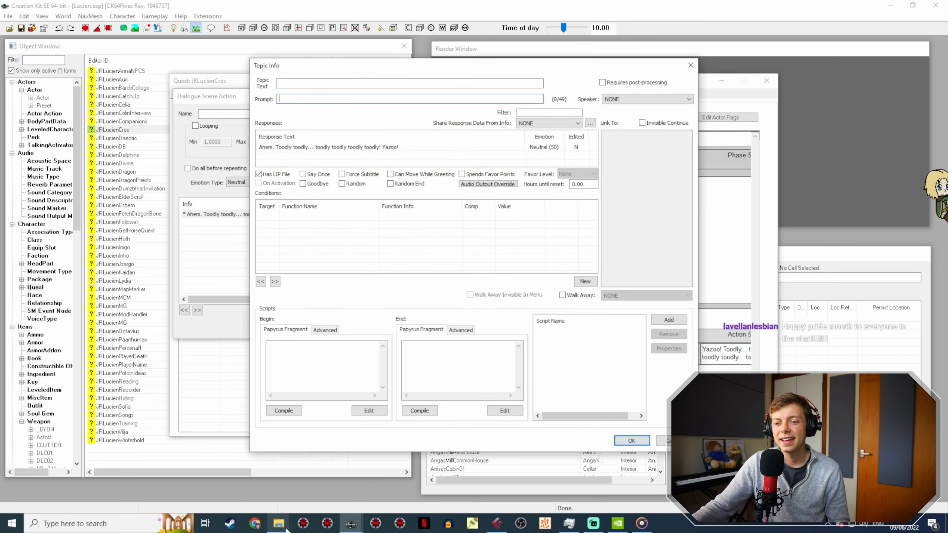
Step: Play LucienCrocScene1-4.wav from the JR30CrocVoice folder to check it against the Action 3 line, dismissing the player after listening
mouse_move(280, 524)
click(332, 480)
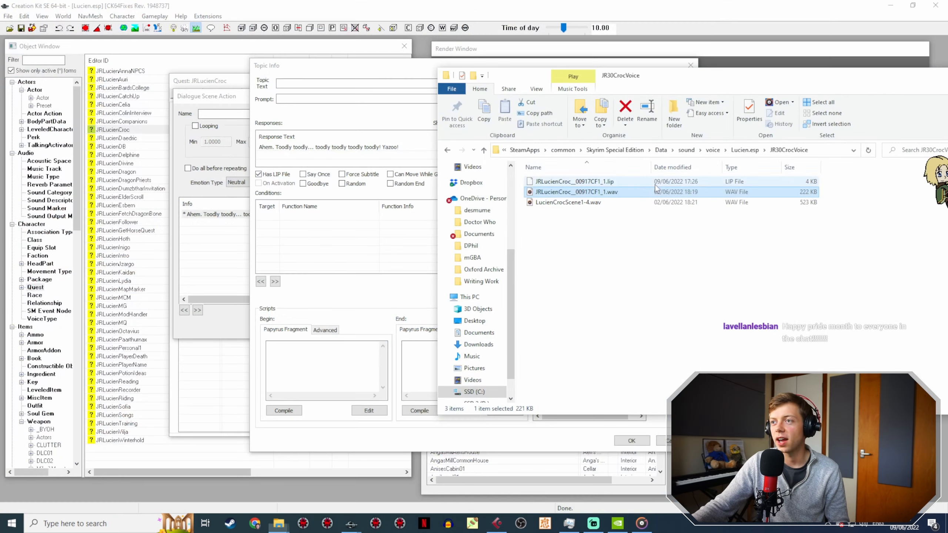
double_click(594, 204)
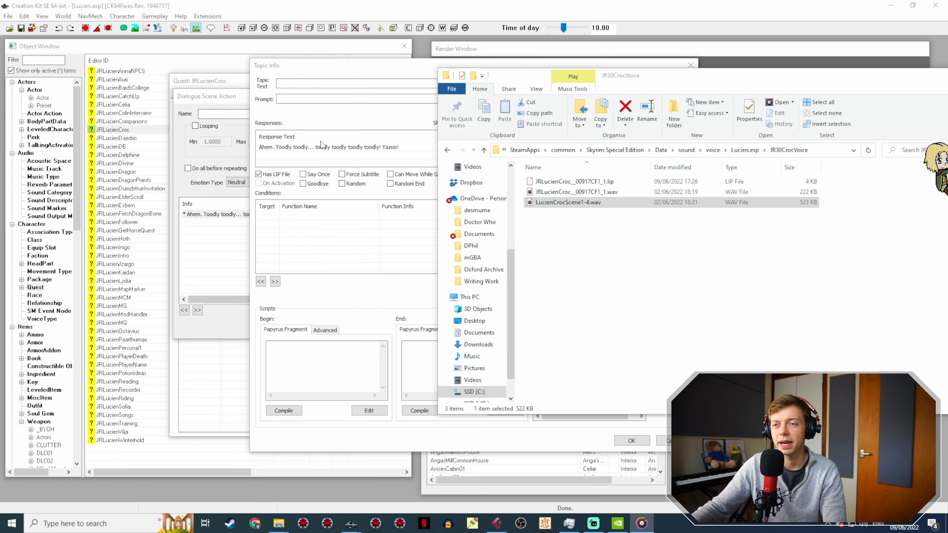
click(456, 42)
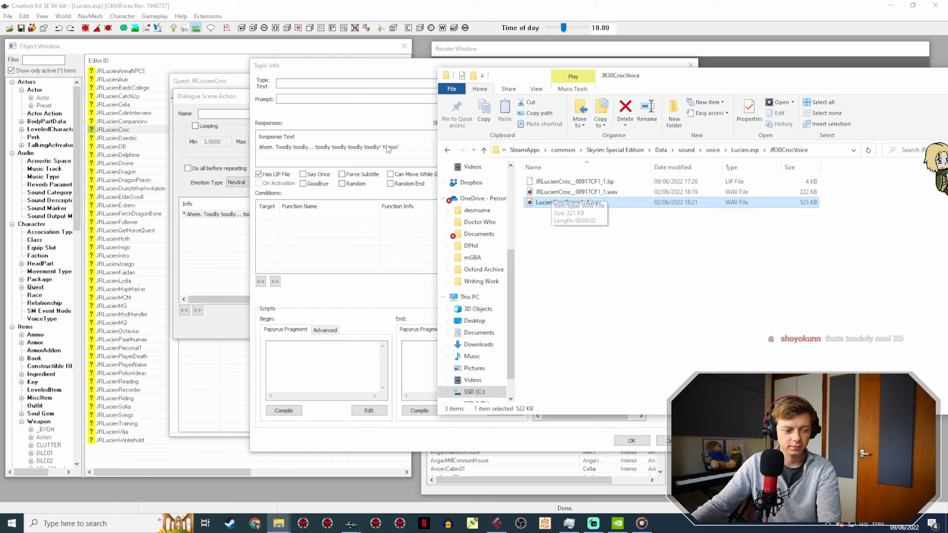
Step: Copy the Action 3 response's voice filename and rename LucienCrocScene1-4.wav as JRLucienCroc__00917CF5_1.wav
click(360, 147)
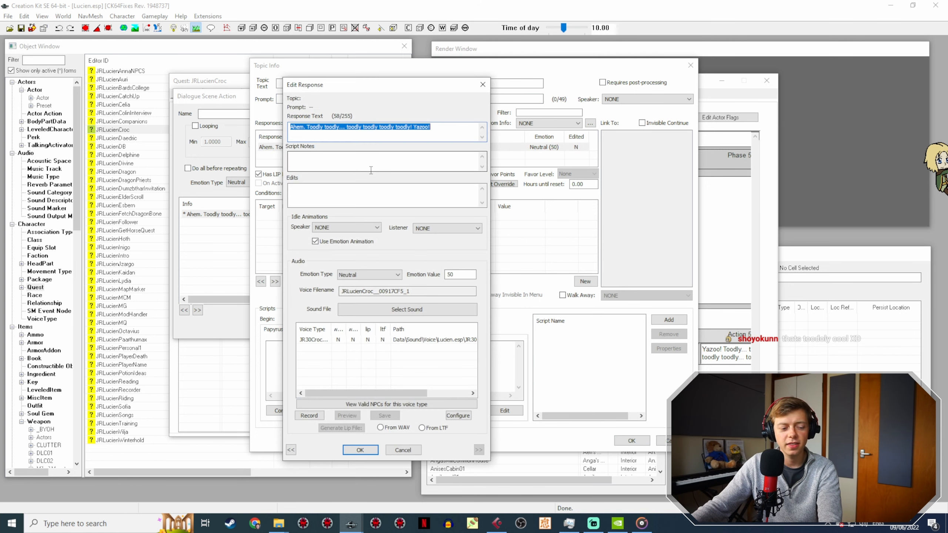
drag(410, 292, 316, 291)
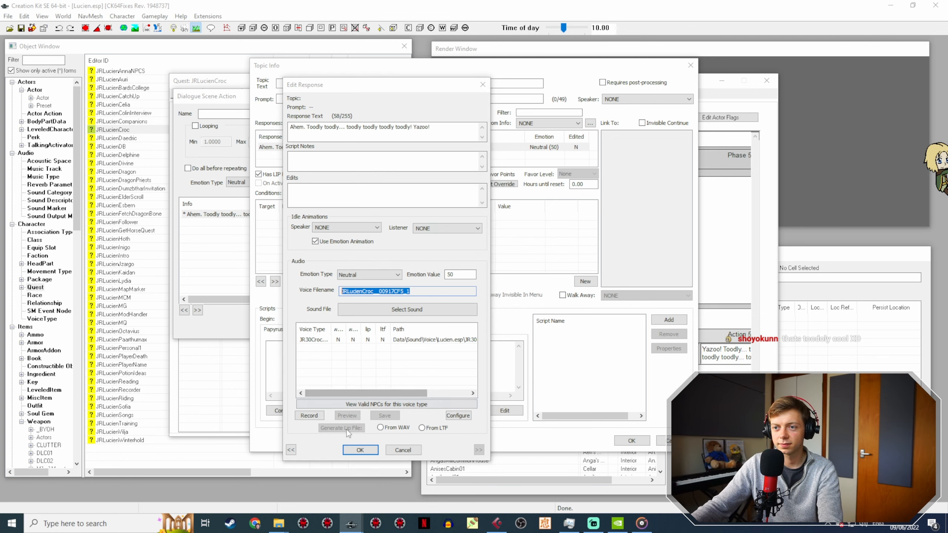
click(359, 449)
click(278, 523)
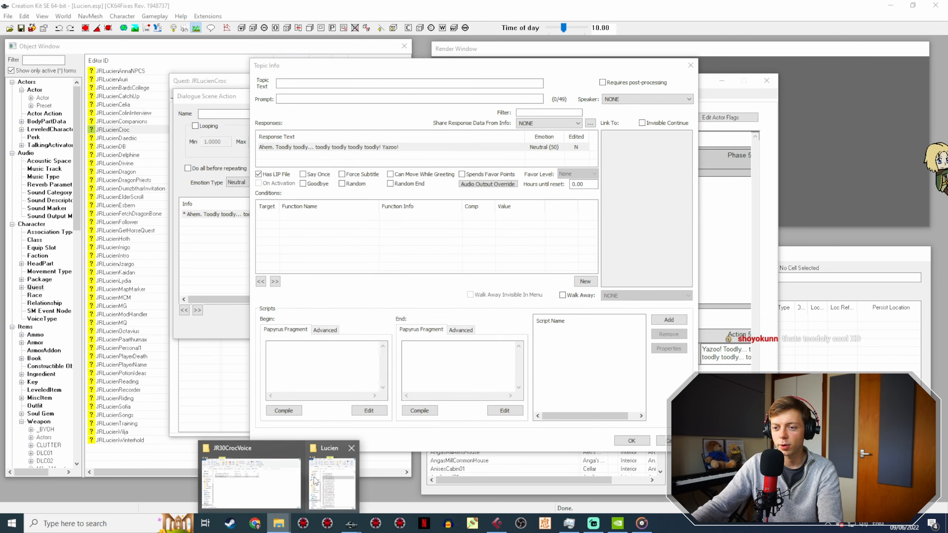
click(264, 483)
click(592, 205)
key(F2)
text(JRLucienCroc__00917CF5_1)
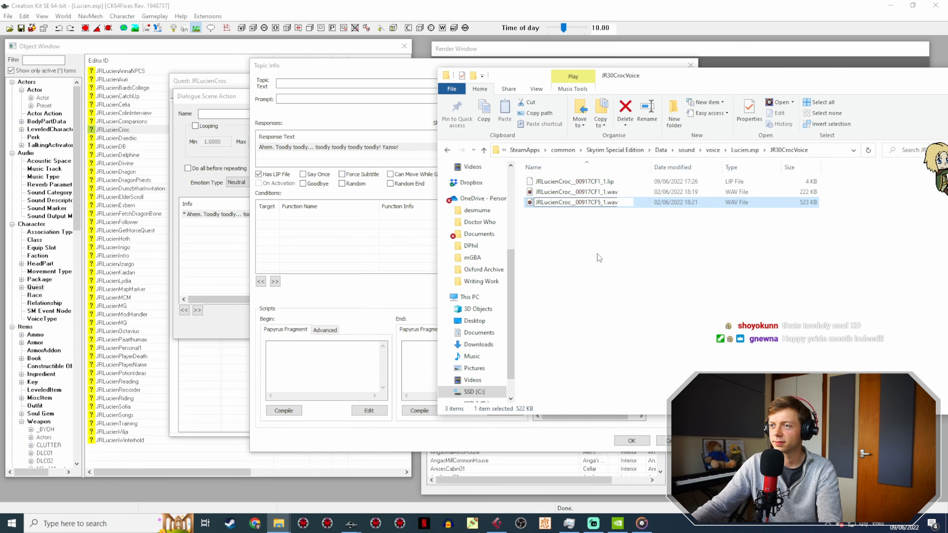
click(317, 237)
Step: Reload the Action 3 topic info, generate the "Ahem" response's lip file from WAV, and close the scene action
click(631, 441)
double_click(241, 214)
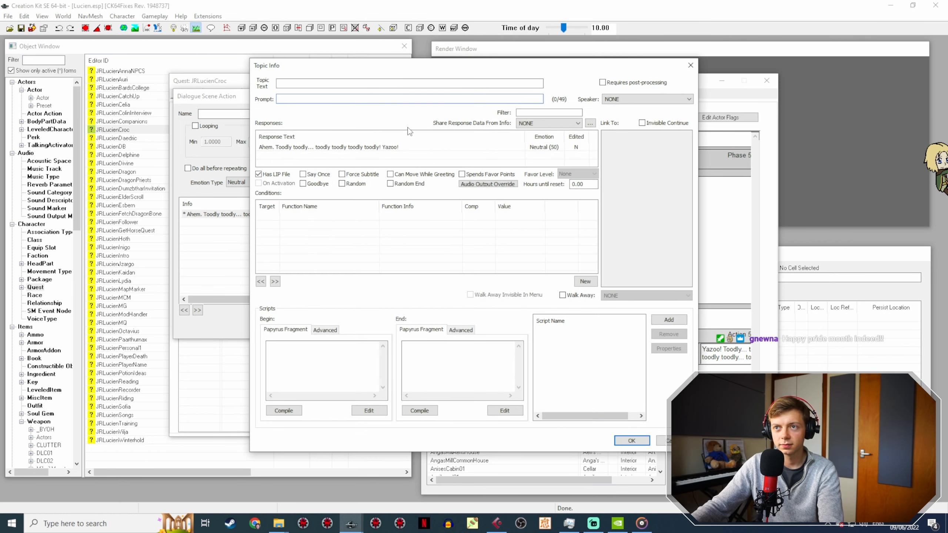
double_click(382, 147)
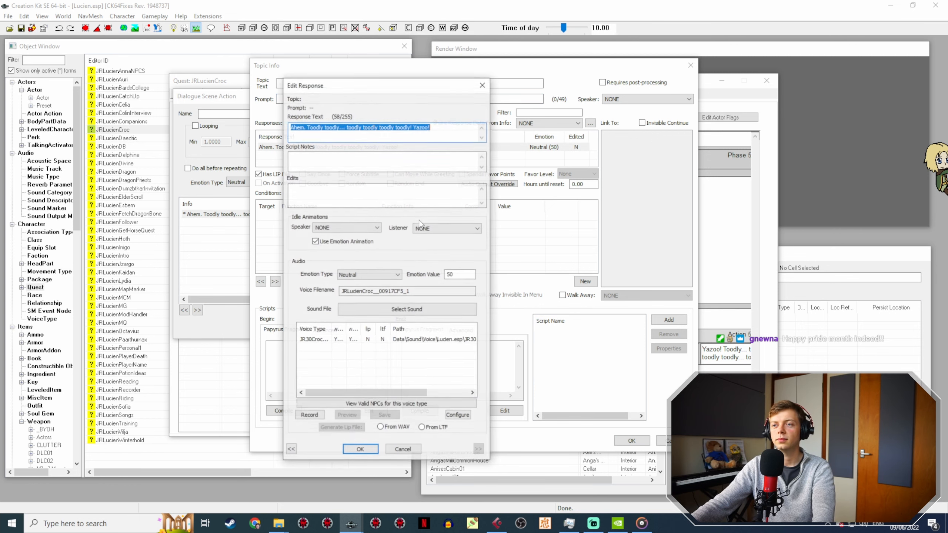
click(401, 341)
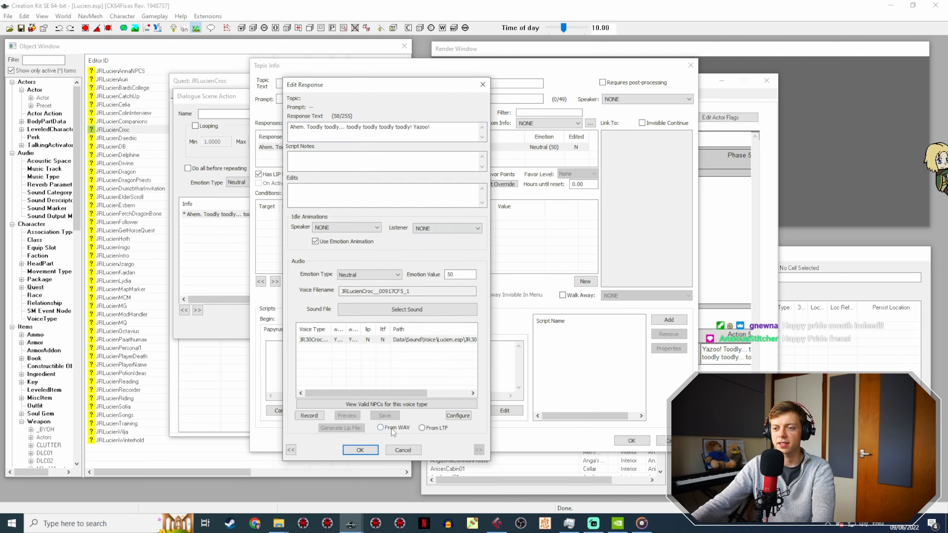
click(341, 429)
click(361, 451)
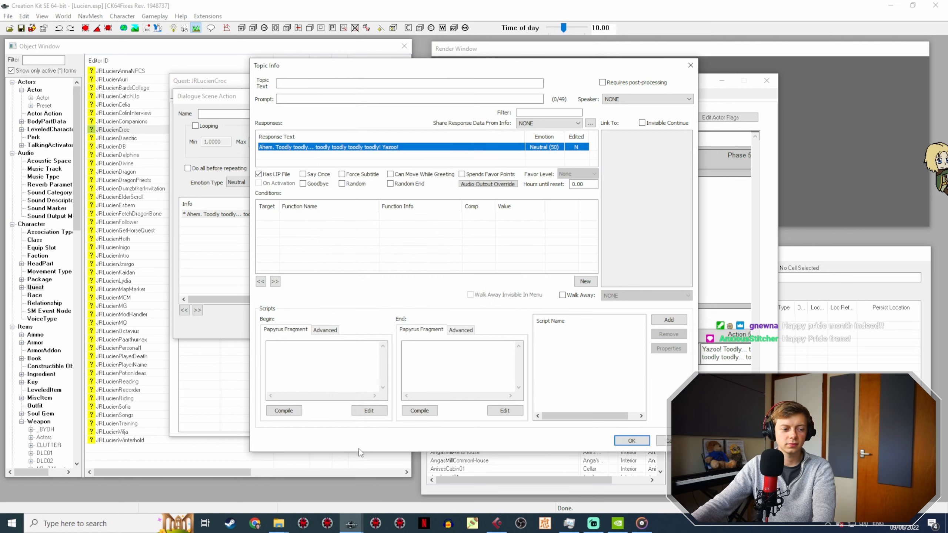
click(631, 441)
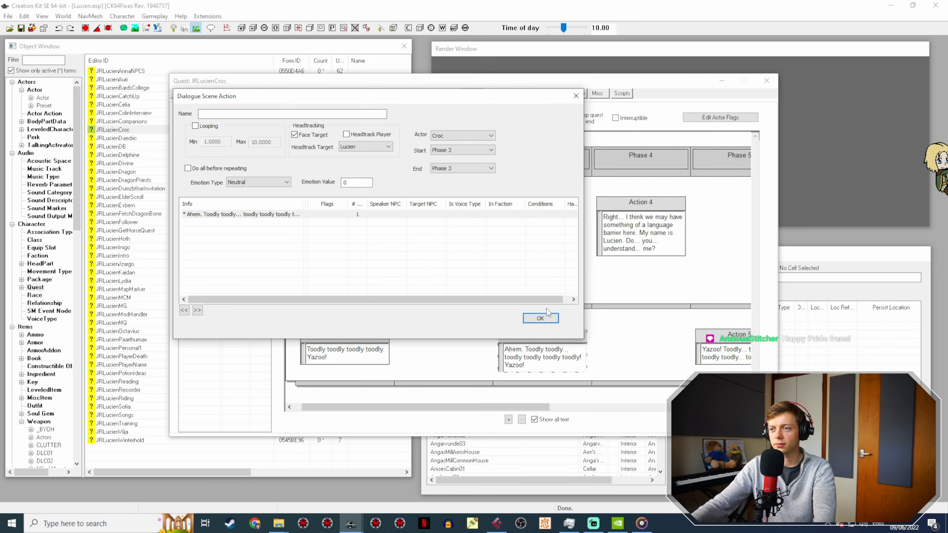
click(539, 318)
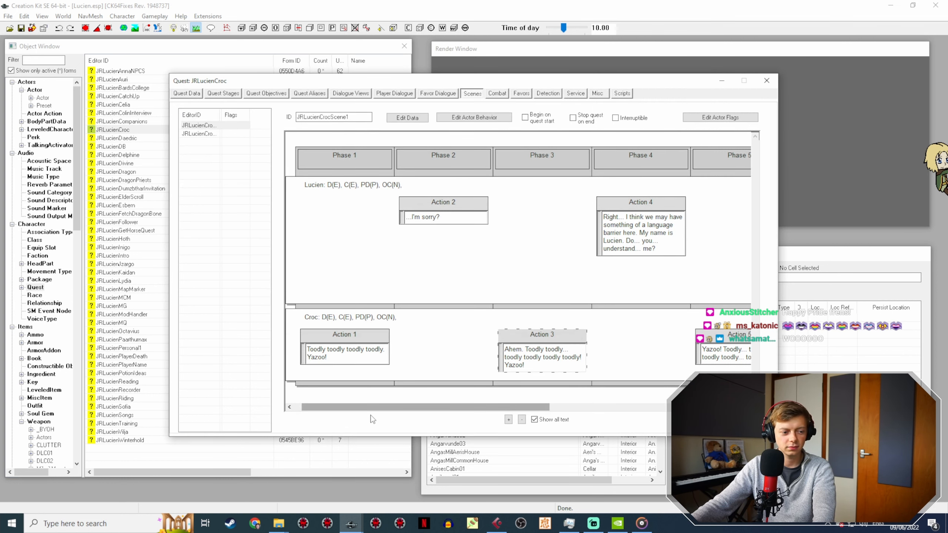
Step: Review the remaining Lucien and Croc lines in Phases 5 to 8 of JRLucienCrocScene1
drag(342, 408, 525, 401)
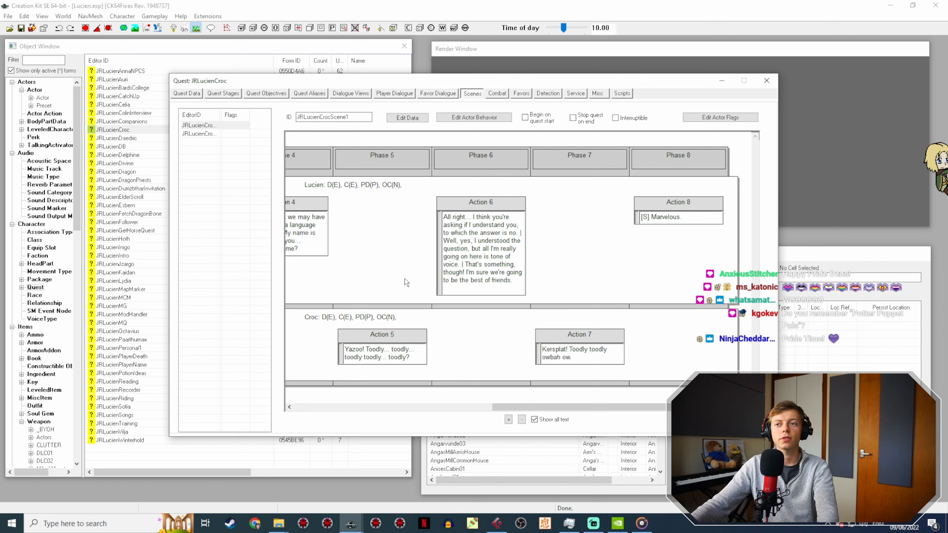
click(386, 158)
click(485, 163)
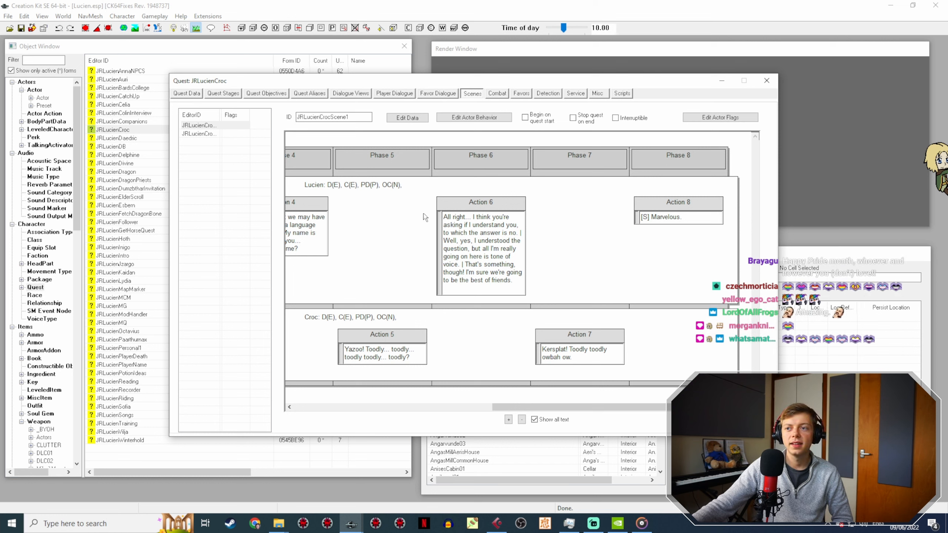
click(609, 154)
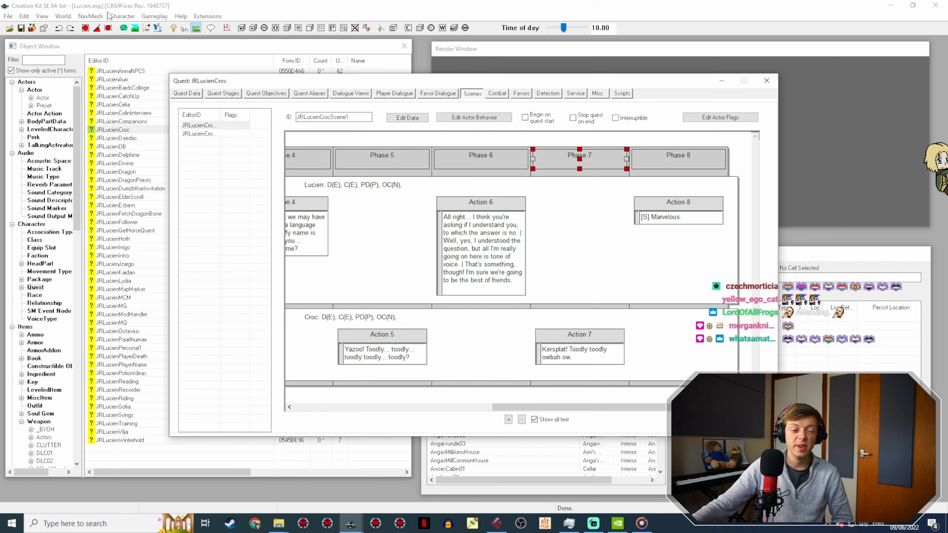
click(347, 391)
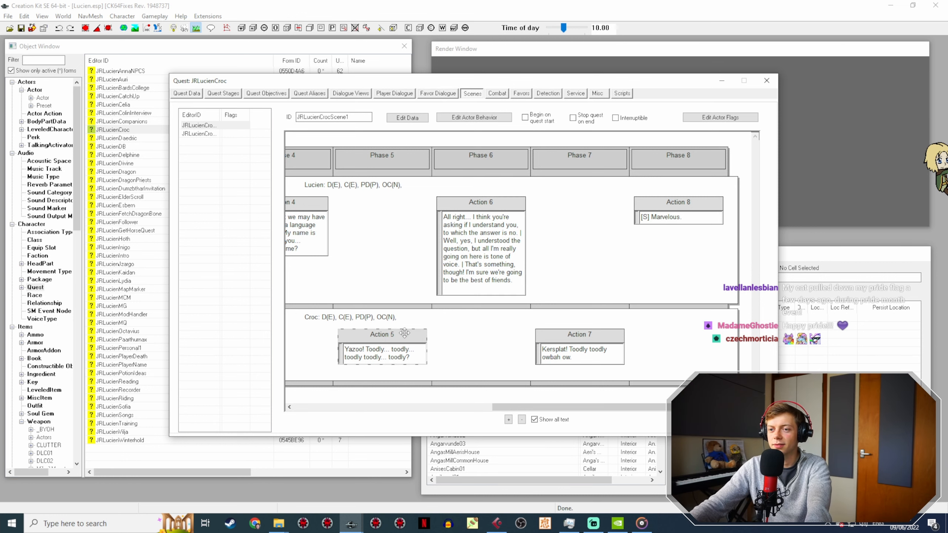
Step: Open the response of Croc's Action 5 line "Yazoo! Toodly... toodly... toodly toodly... toodly?" and bring the JR30CrocVoice folder to the front
mouse_move(588, 407)
mouse_down()
mouse_move(488, 415)
mouse_move(576, 410)
mouse_up()
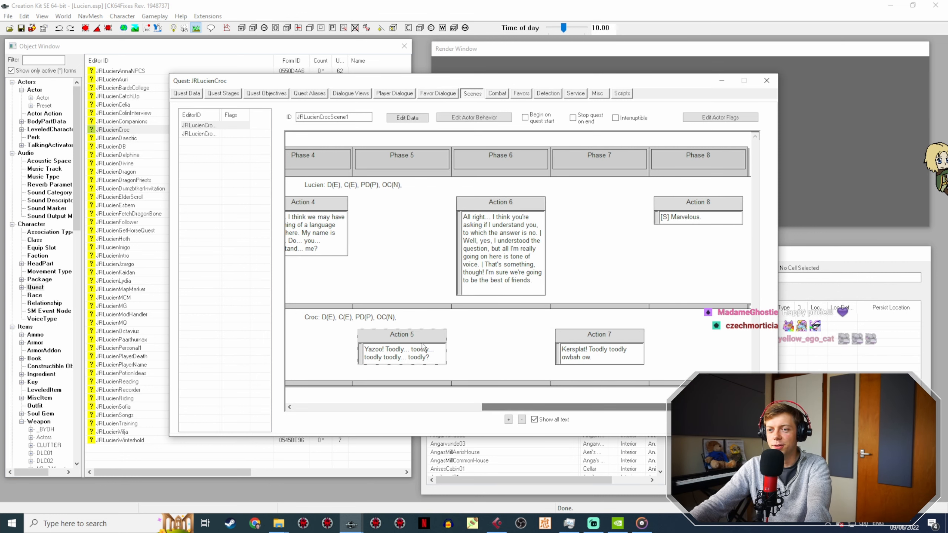
double_click(400, 335)
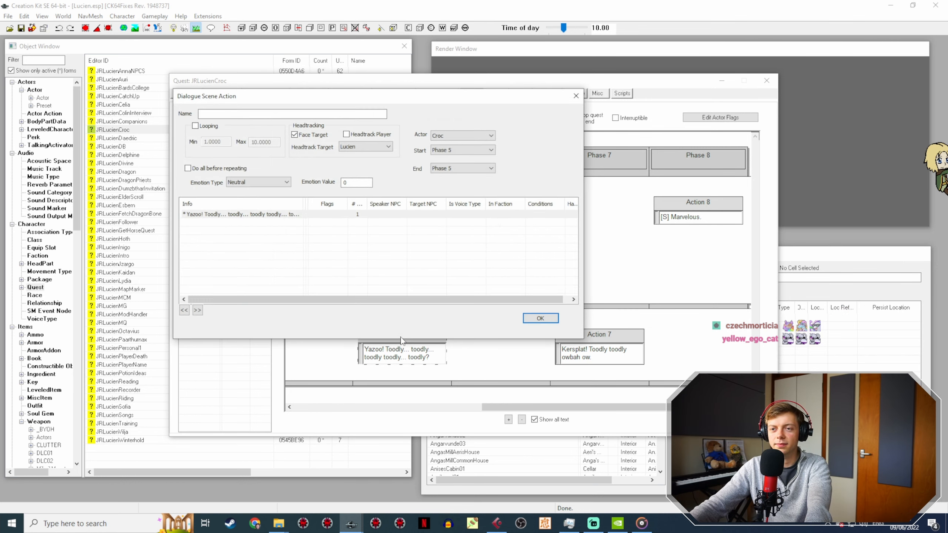
click(227, 214)
double_click(228, 214)
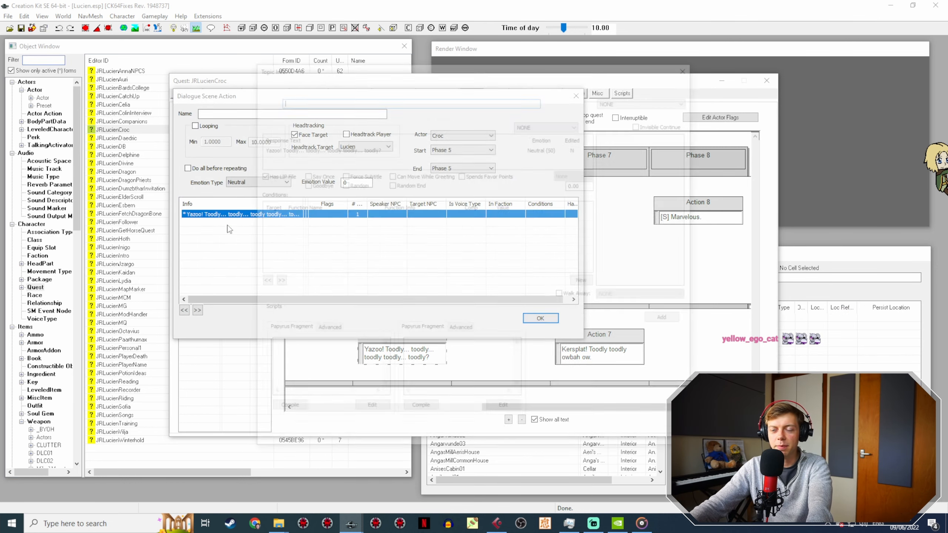
drag(402, 67, 380, 87)
double_click(320, 167)
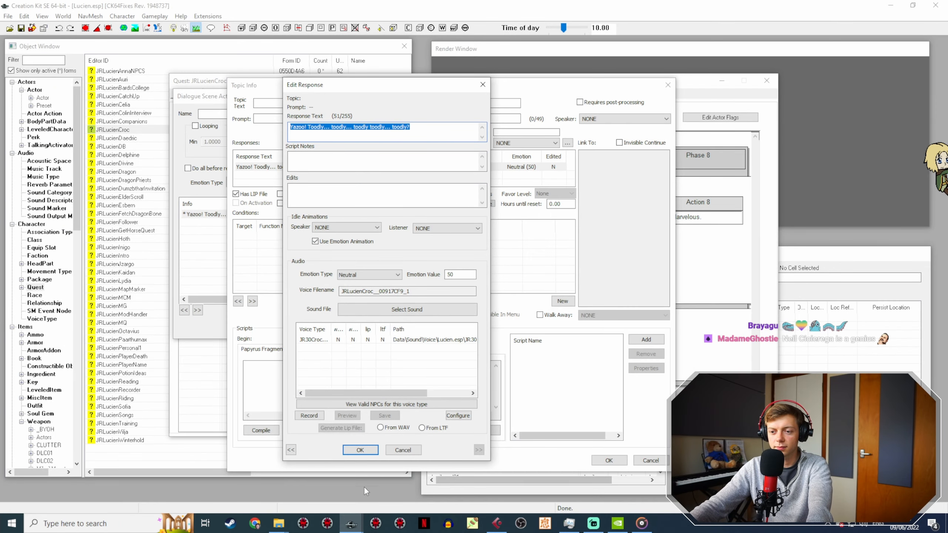
click(278, 524)
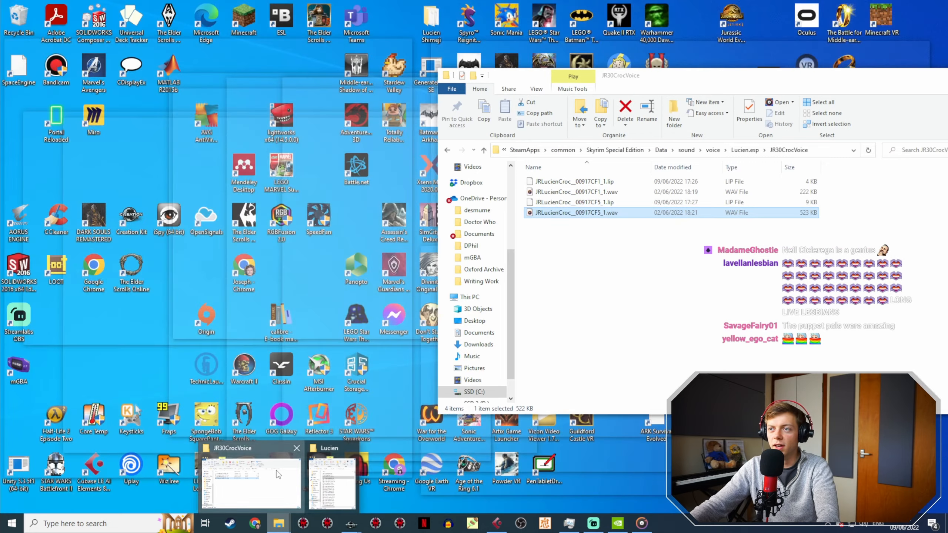
click(297, 494)
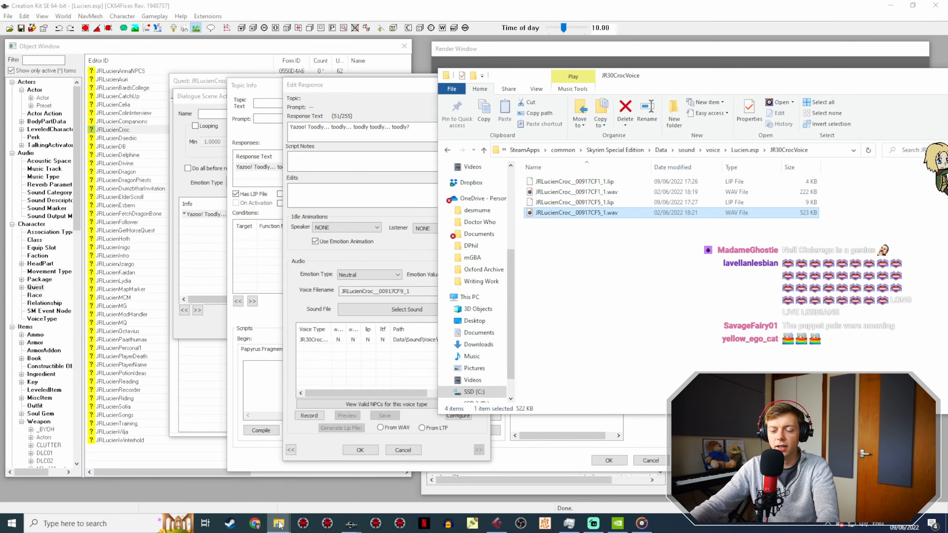
Step: Switch to Cubase and audition the recording between about 10:40 and 11:20 to find Croc's "Yazoo! Toodly..." take
click(496, 524)
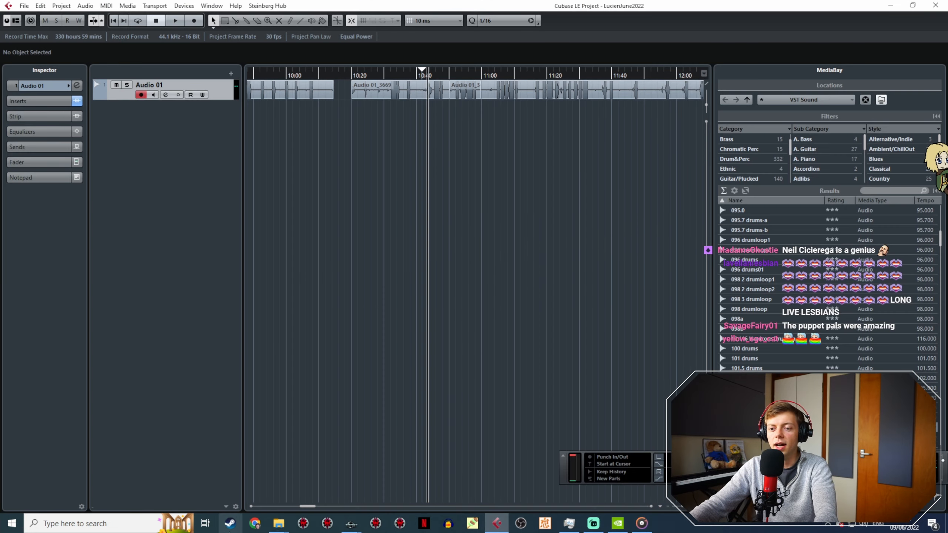
mouse_move(351, 523)
click(384, 491)
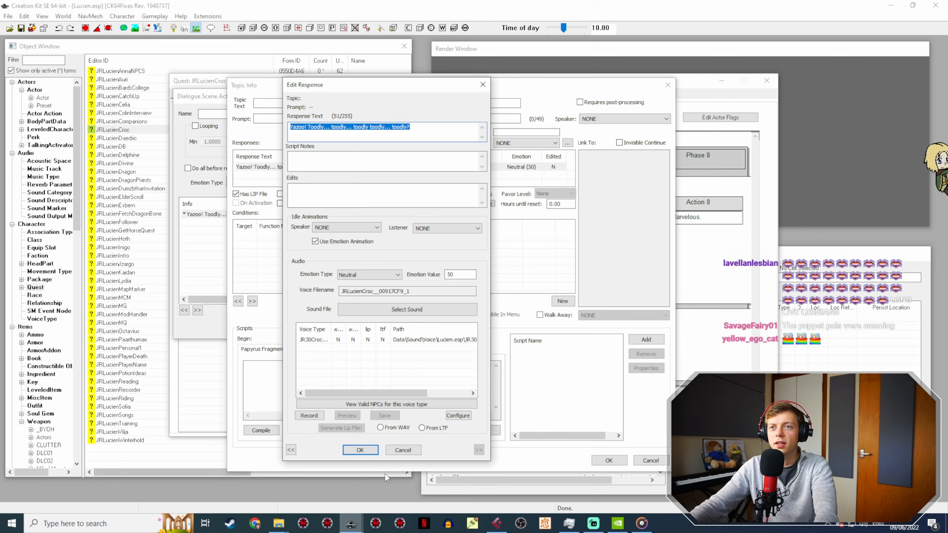
click(502, 529)
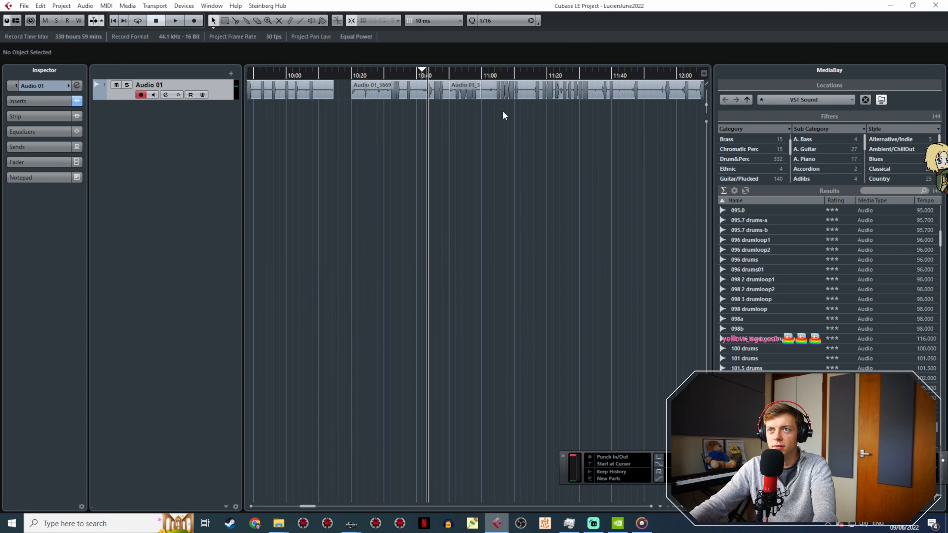
ctrl+scroll(457, 124, up, 2)
click(452, 70)
middle_drag(485, 142, 410, 160)
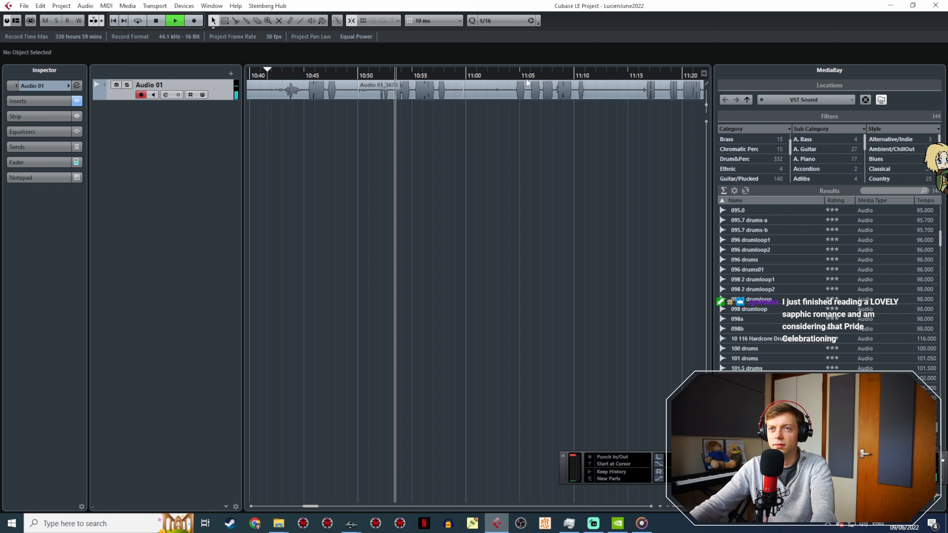
click(517, 71)
middle_drag(551, 153, 391, 155)
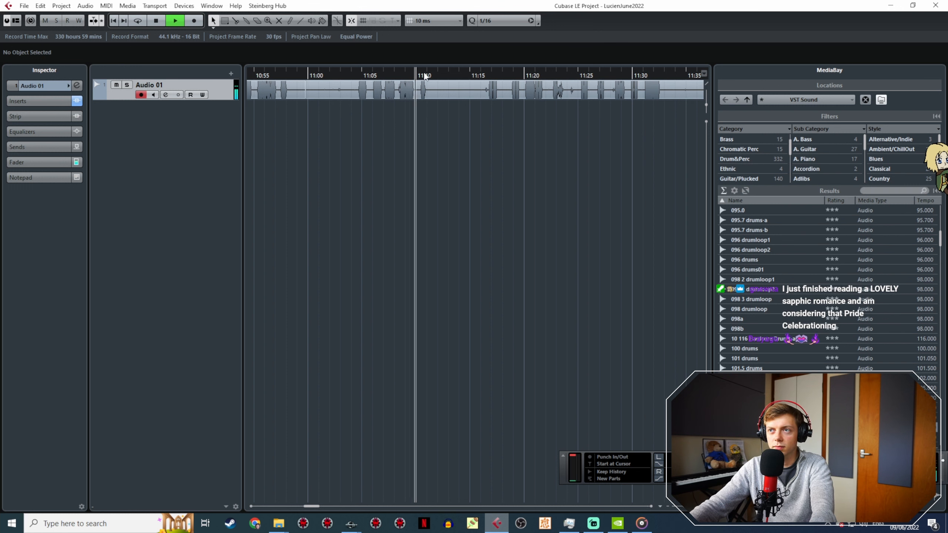
click(488, 73)
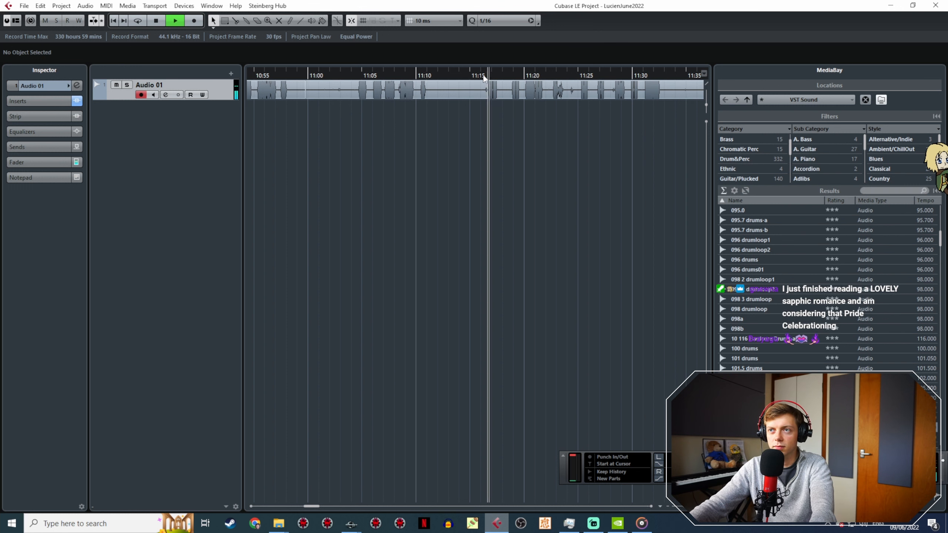
click(354, 70)
key(space)
Step: Set the locator range around the "Yazoo" take, from about 11:04.5 to 11:11, and play it through
drag(356, 69, 429, 89)
ctrl+scroll(374, 131, up, 3)
key(space)
drag(322, 72, 326, 79)
key(KP_1)
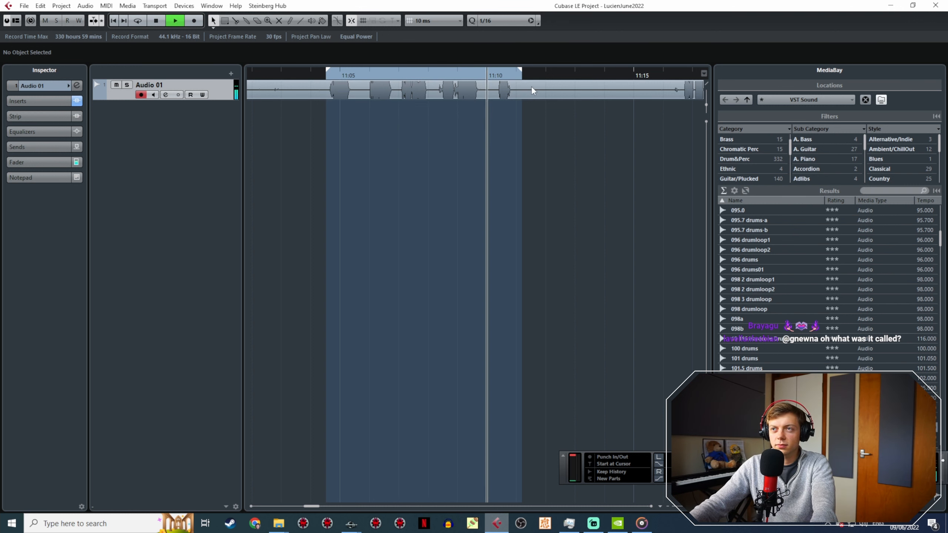
key(space)
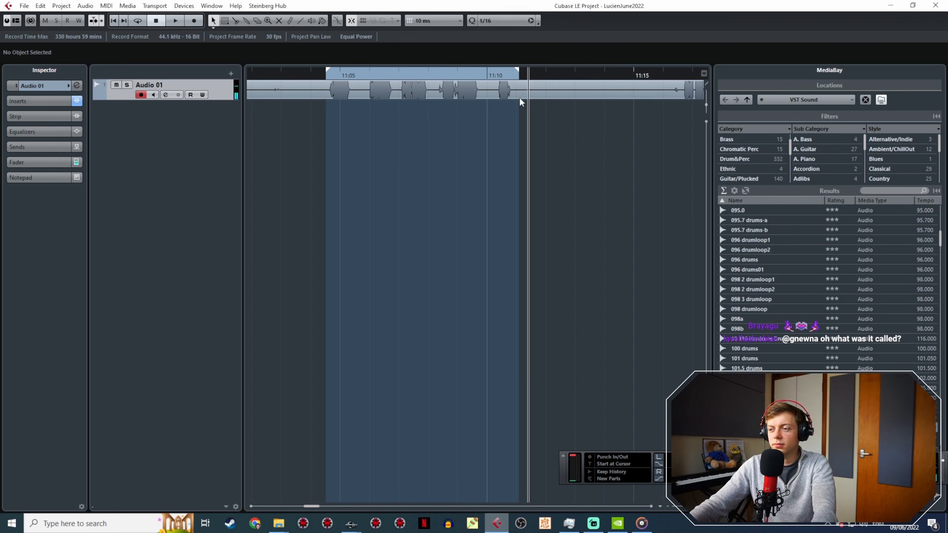
Step: Export the located range as a mono WAV audio mixdown named LucienCrocScene1-6
click(24, 6)
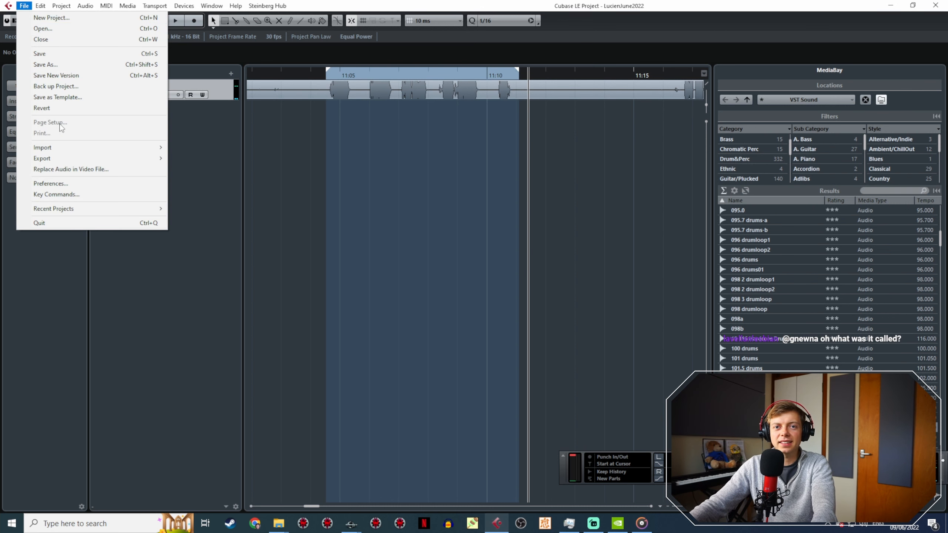
mouse_move(71, 157)
click(187, 159)
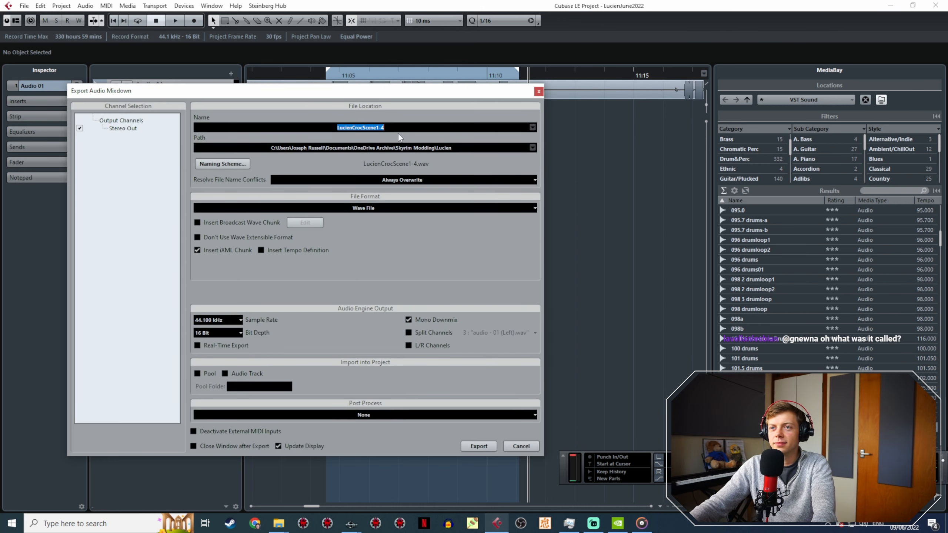
click(391, 126)
key(BackSpace)
text(6)
click(481, 447)
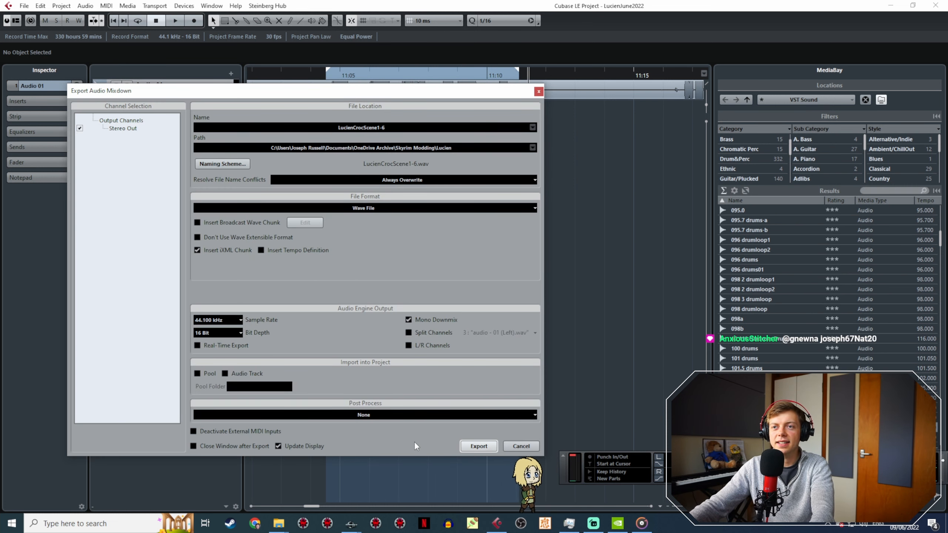
Step: Copy LucienCrocScene1-6.wav from the Lucien folder into the JR30CrocVoice folder
click(279, 523)
click(278, 525)
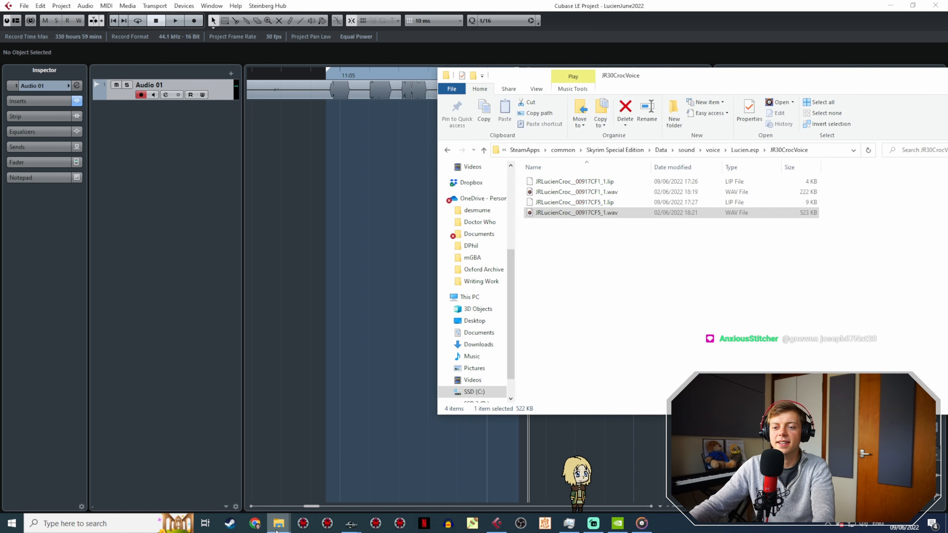
mouse_move(277, 524)
click(317, 470)
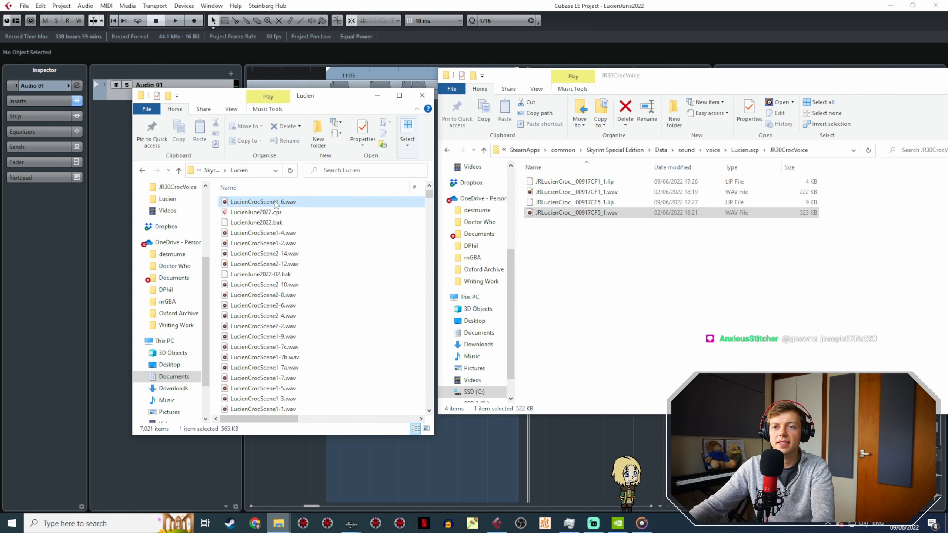
drag(275, 204, 645, 239)
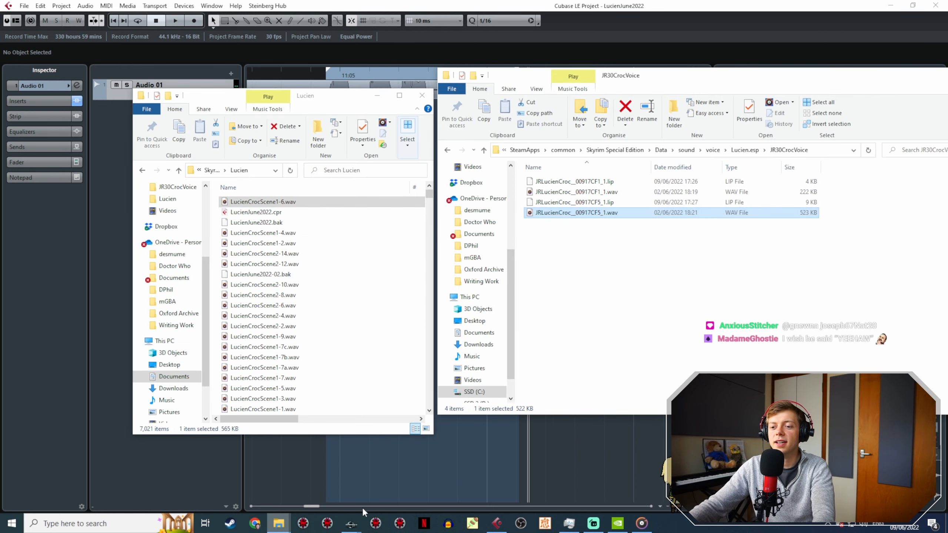
Step: Copy the Action 5 response's voice filename from Creation Kit and rename LucienCrocScene1-6.wav in JR30CrocVoice as JRLucienCroc__00917CF9_1.wav
mouse_move(353, 522)
click(407, 481)
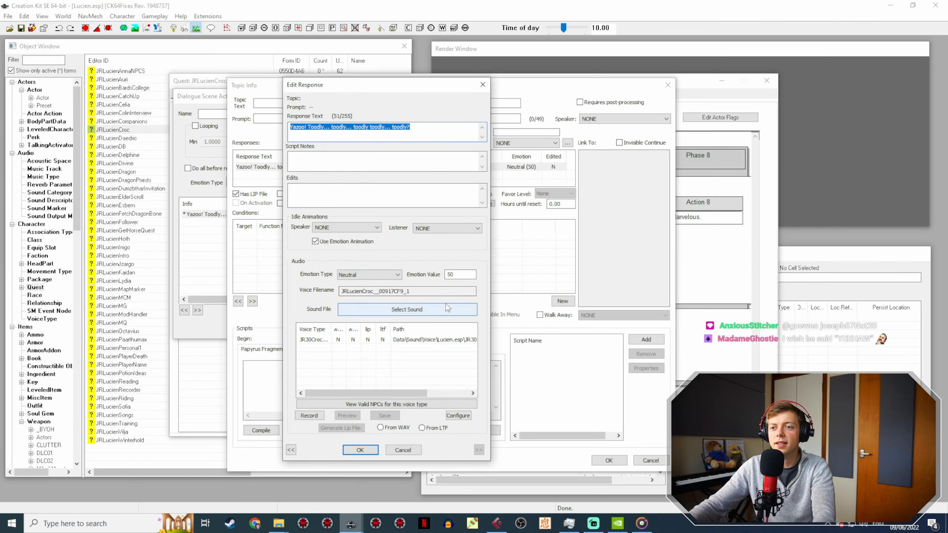
drag(410, 291, 305, 289)
key(ctrl+c)
mouse_move(278, 523)
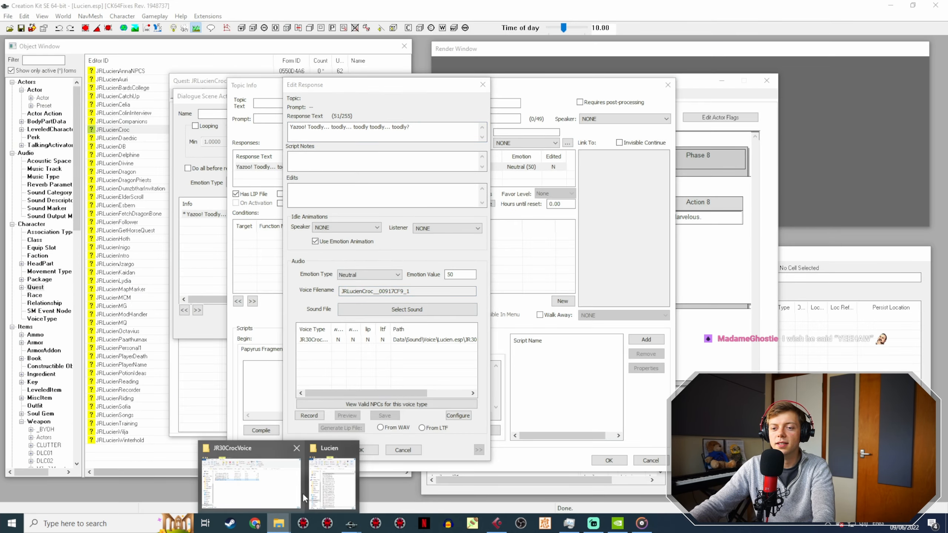
click(254, 480)
click(605, 223)
key(ctrl+v)
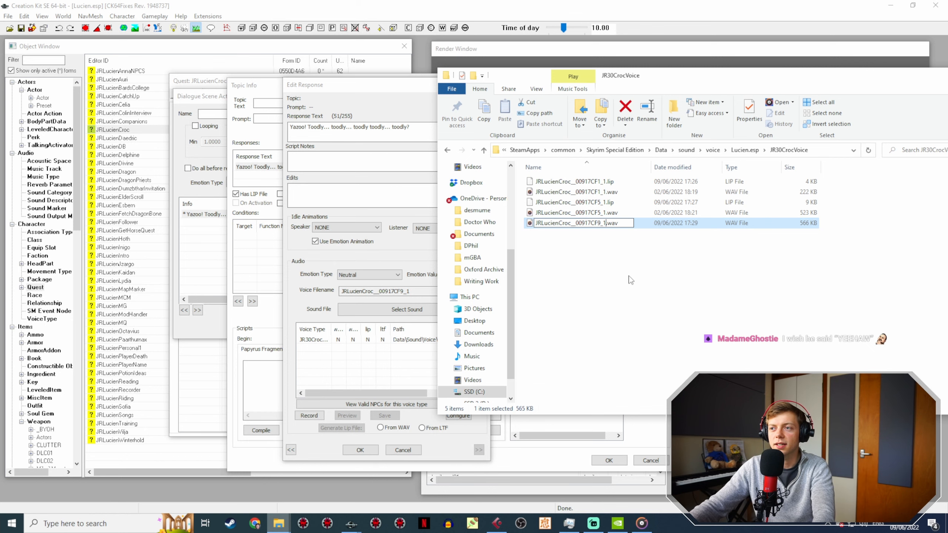
key(Return)
Step: Reload the Action 5 "Yazoo!" response in Creation Kit, generate its lip file from WAV, and close the scene action
click(373, 258)
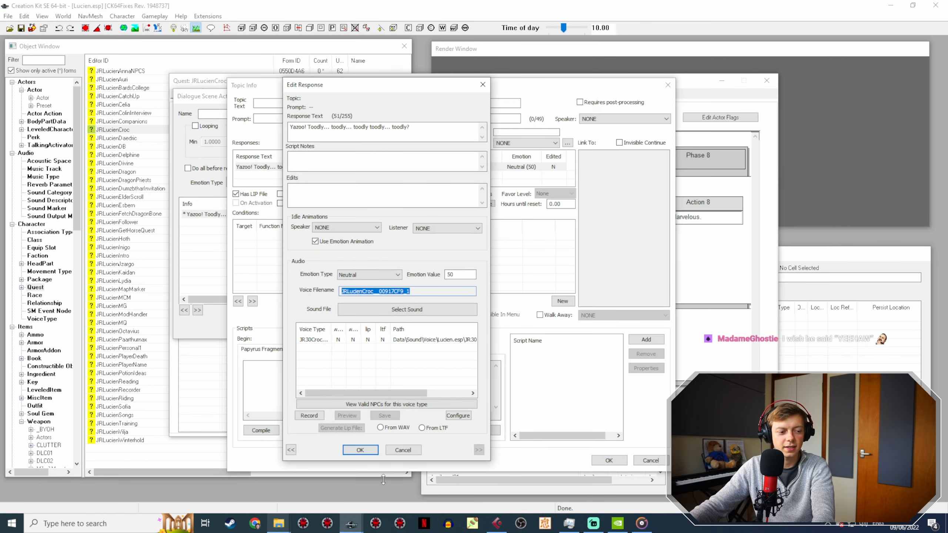
click(366, 450)
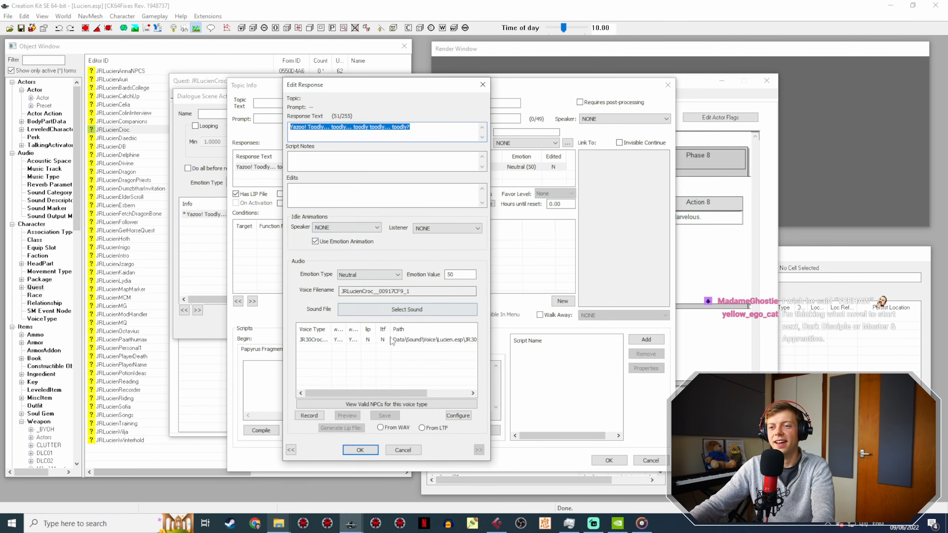
click(390, 341)
click(386, 428)
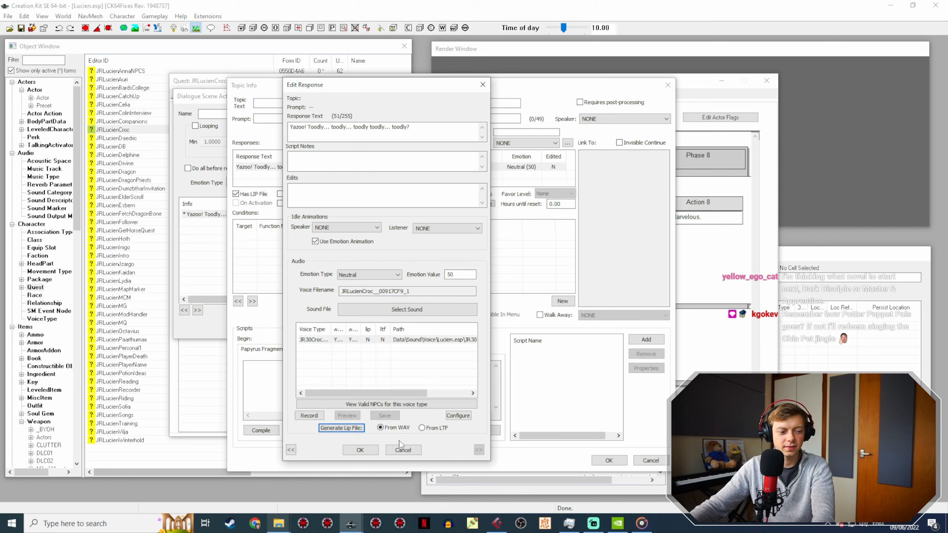
click(368, 452)
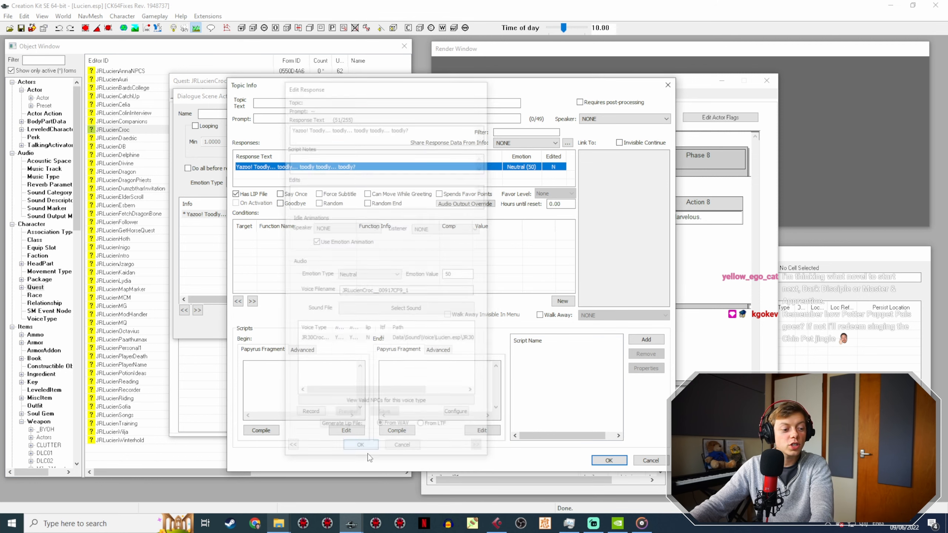
click(609, 460)
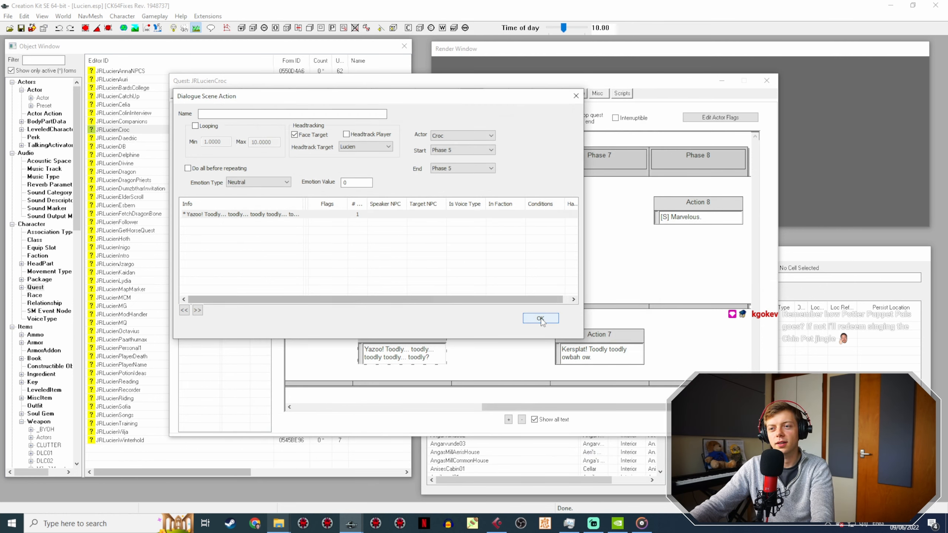
click(540, 318)
Step: Open Croc's Action 7 line "Kersplat! Toodly toodly owbah ow.", check the Lucien and JR30CrocVoice folders for its recording, and close the action
drag(559, 404, 576, 407)
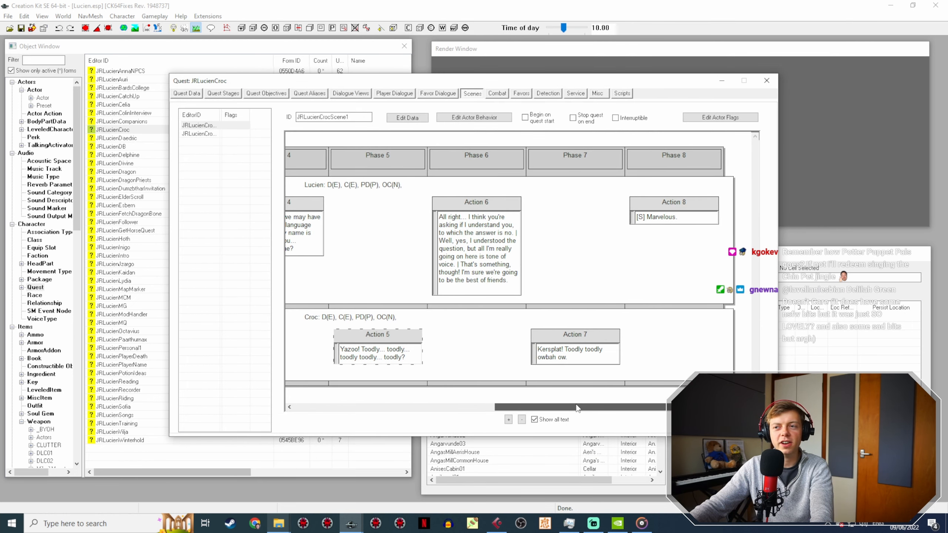
click(574, 335)
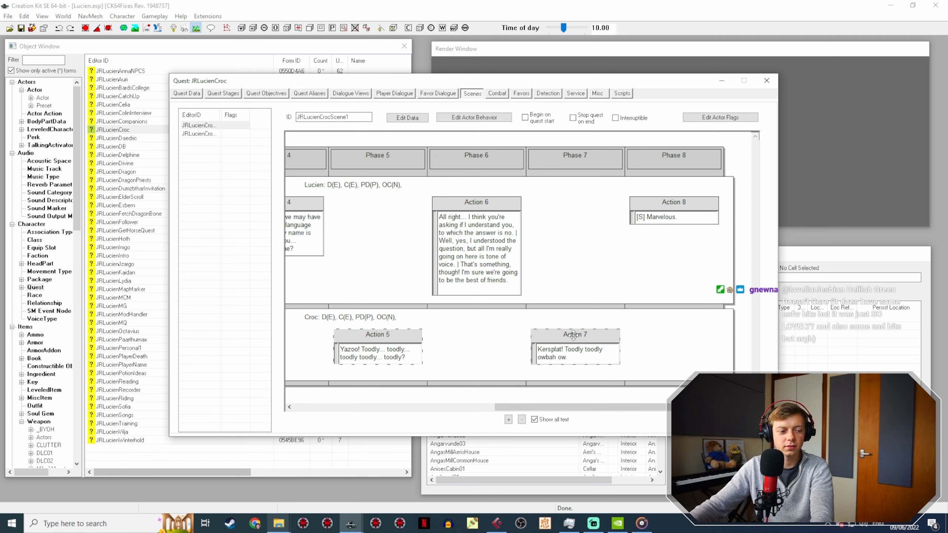
double_click(573, 335)
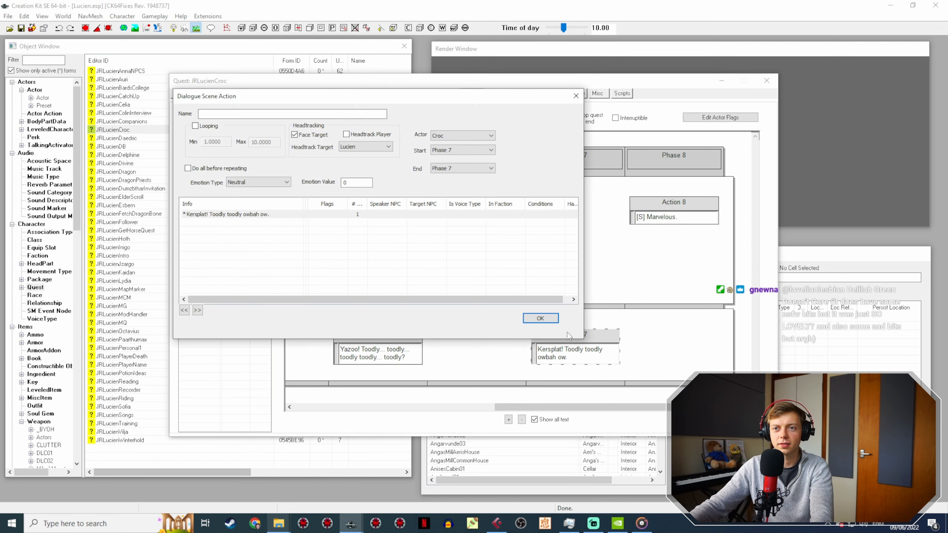
double_click(265, 214)
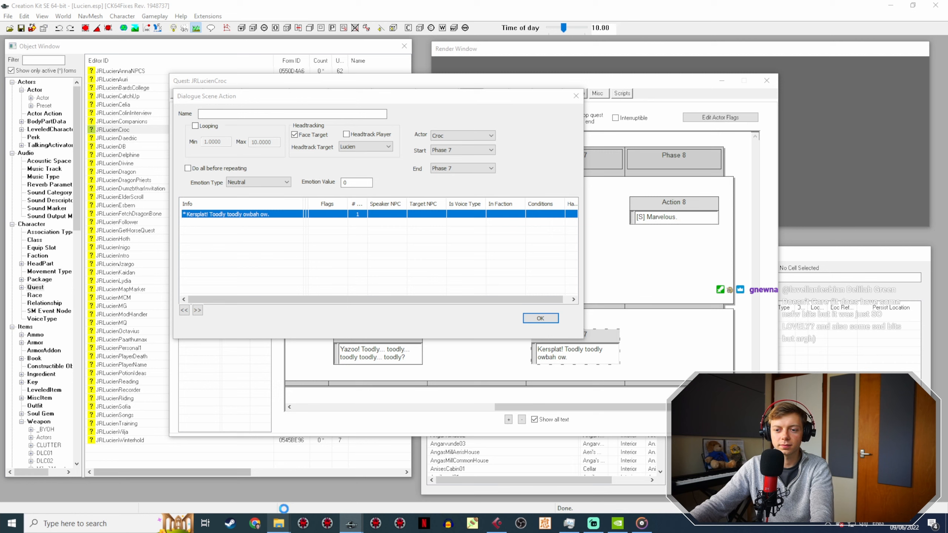
mouse_move(279, 523)
click(268, 482)
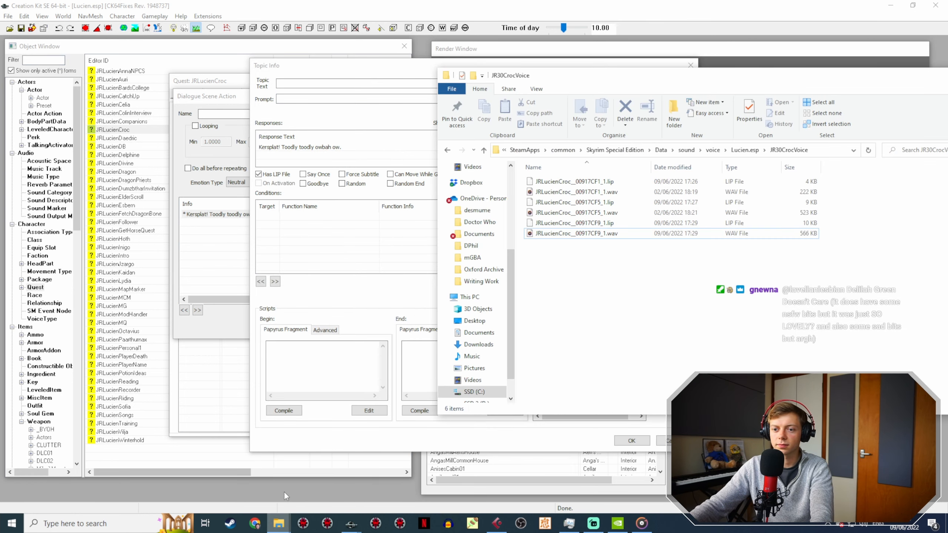
click(280, 522)
click(315, 481)
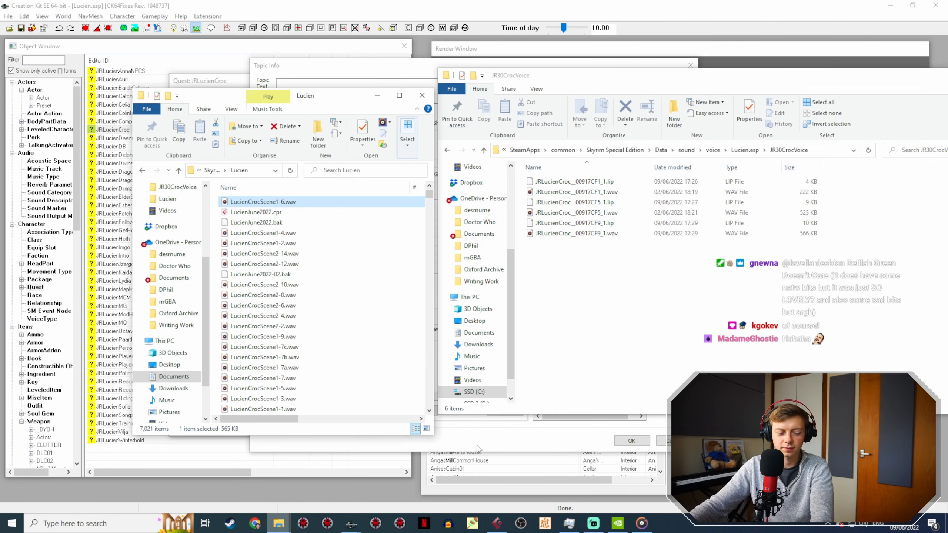
mouse_move(351, 523)
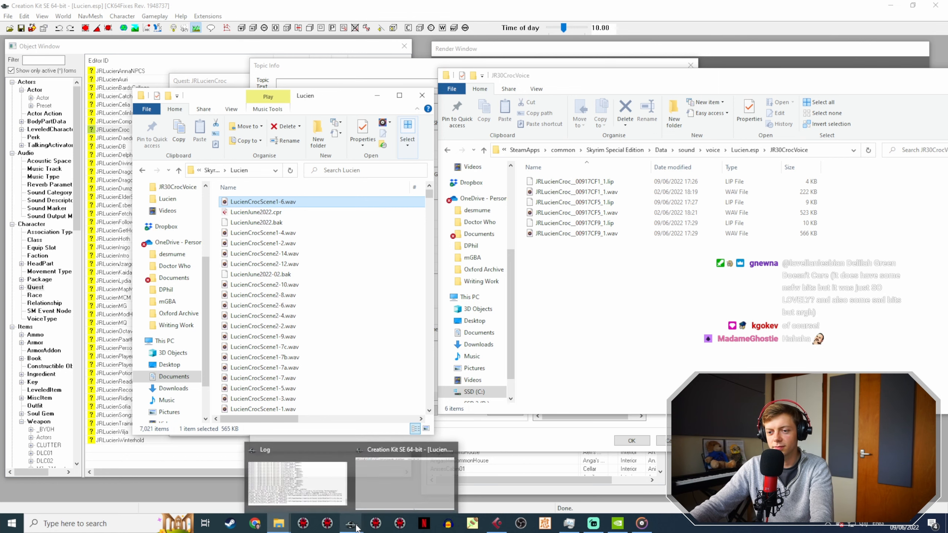
click(391, 482)
click(647, 440)
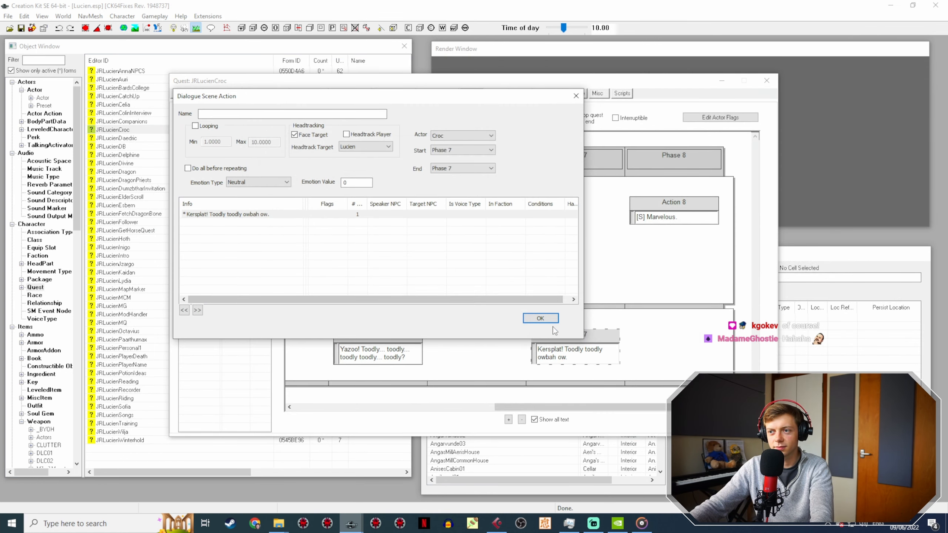
click(540, 318)
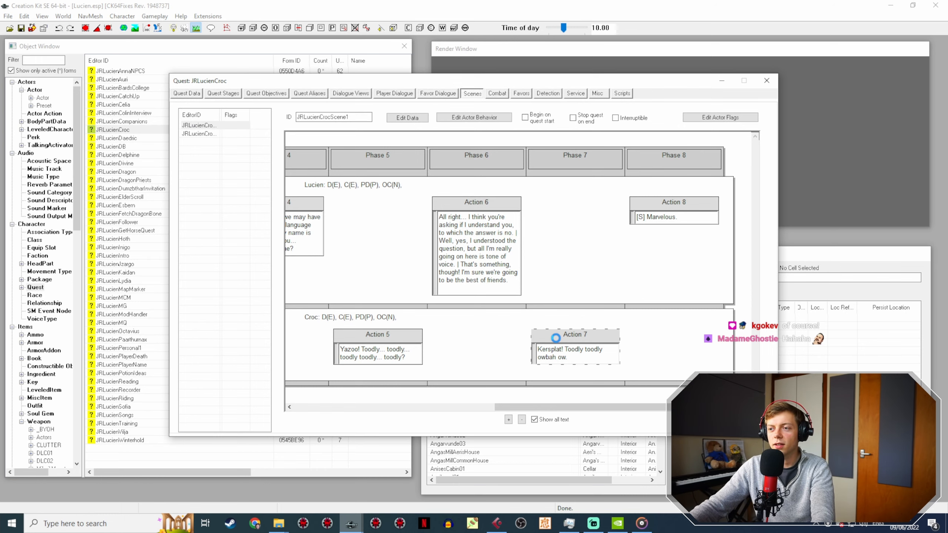
Step: Switch to Cubase, play back the recording to find Croc's "Kersplat!" take, and mark the range from about 11:30 to 11:32.5
click(496, 523)
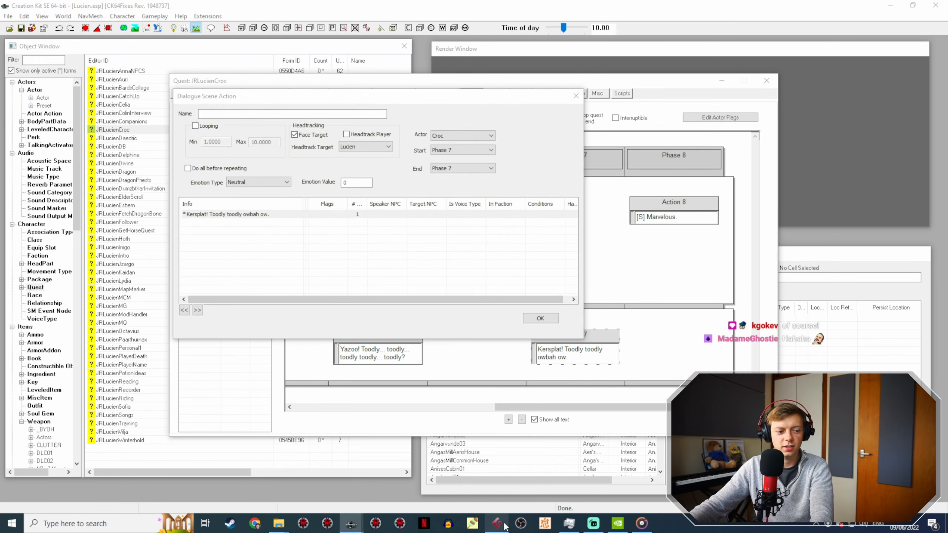
key(space)
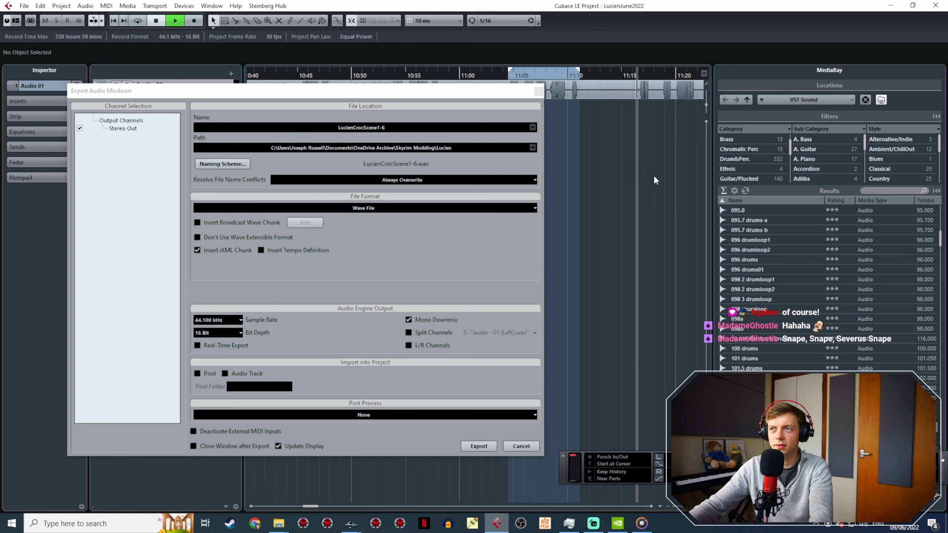
drag(394, 93, 416, 223)
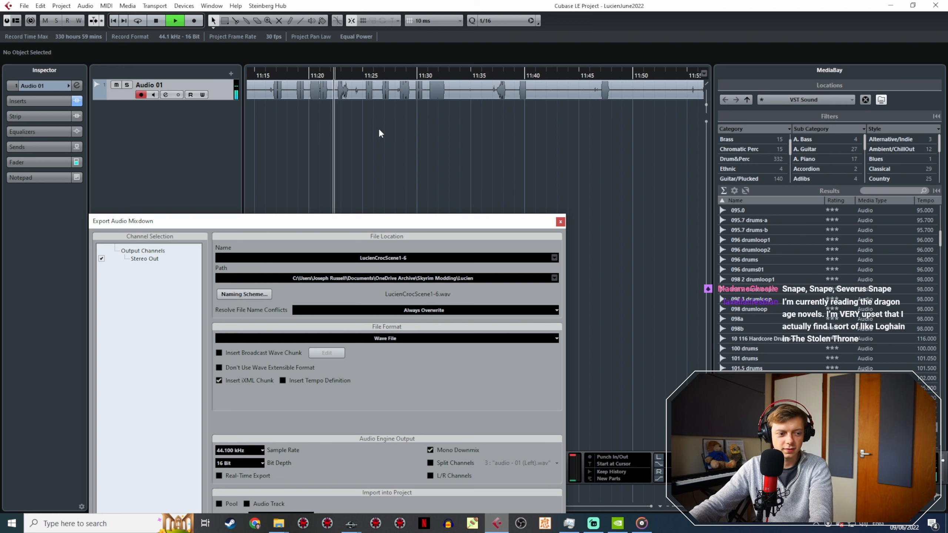
ctrl+scroll(382, 125, up, 3)
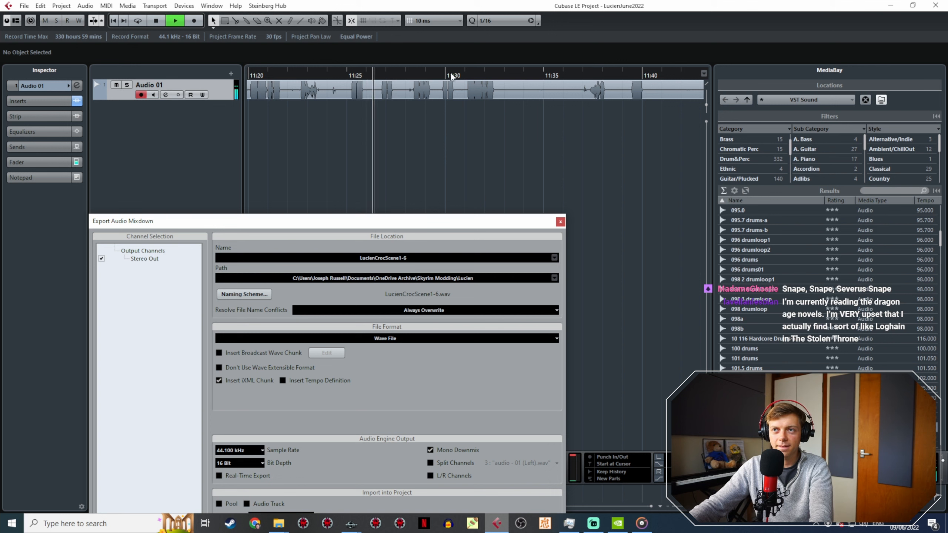
click(467, 74)
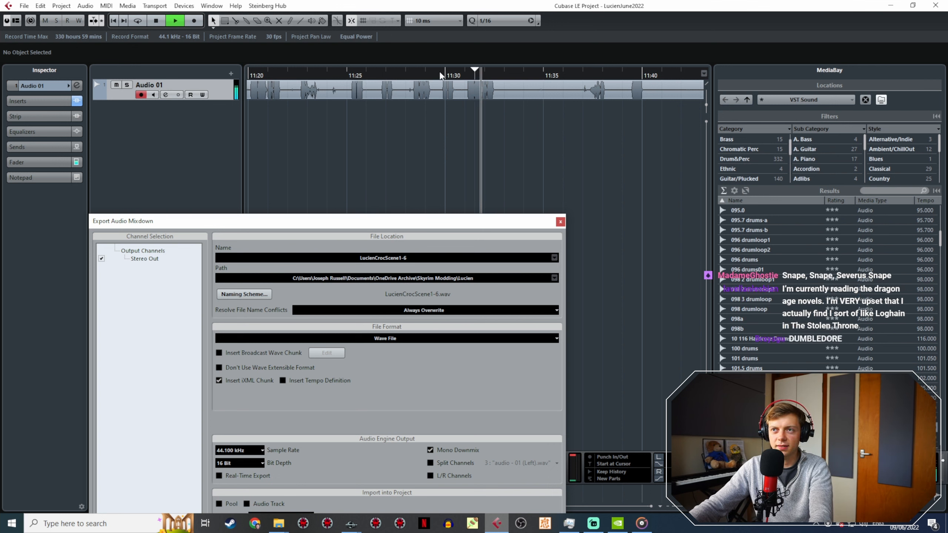
ctrl+scroll(600, 104, down, 2)
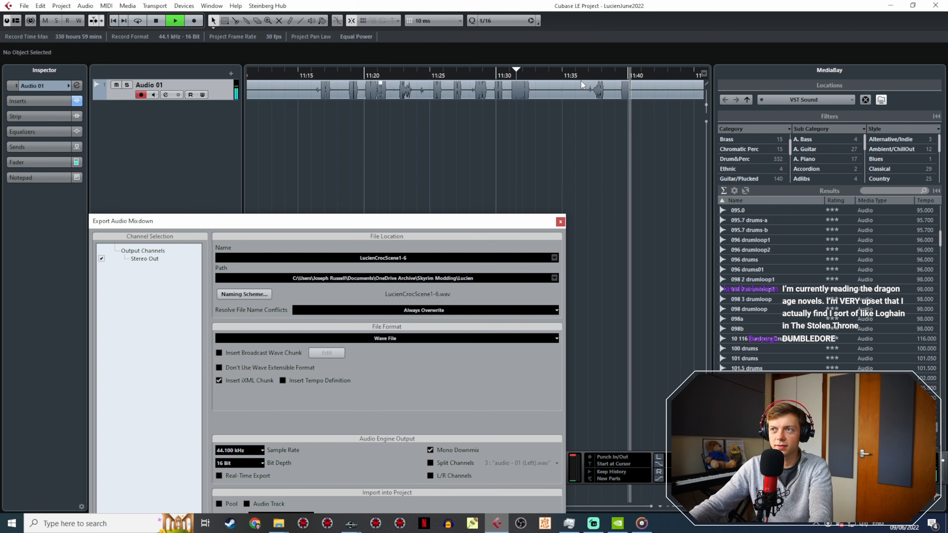
click(511, 76)
ctrl+scroll(520, 94, up, 5)
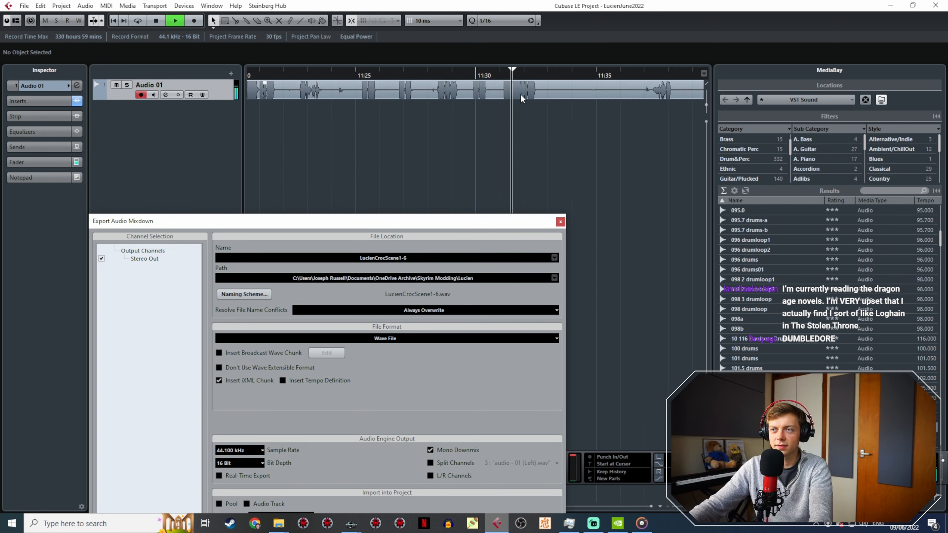
click(353, 71)
ctrl+scroll(378, 101, down, 2)
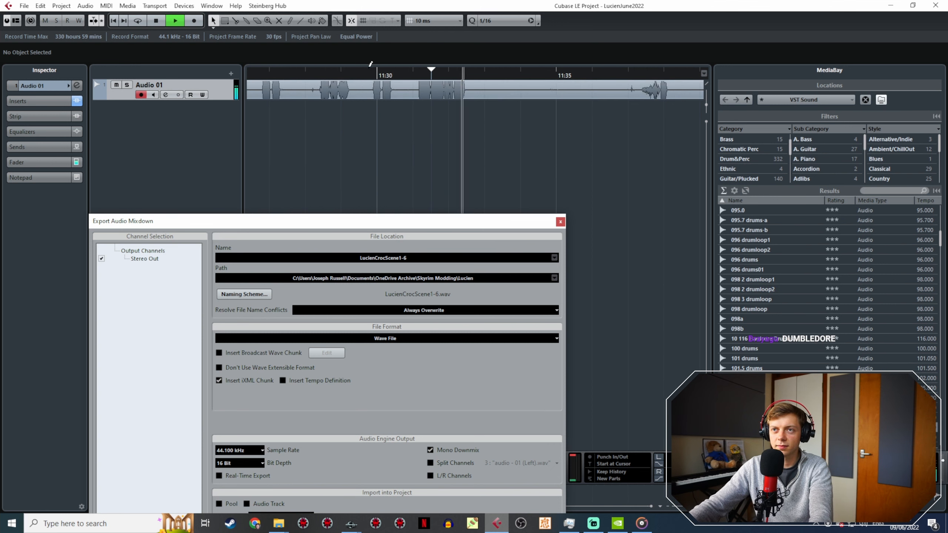
key(space)
drag(371, 69, 473, 72)
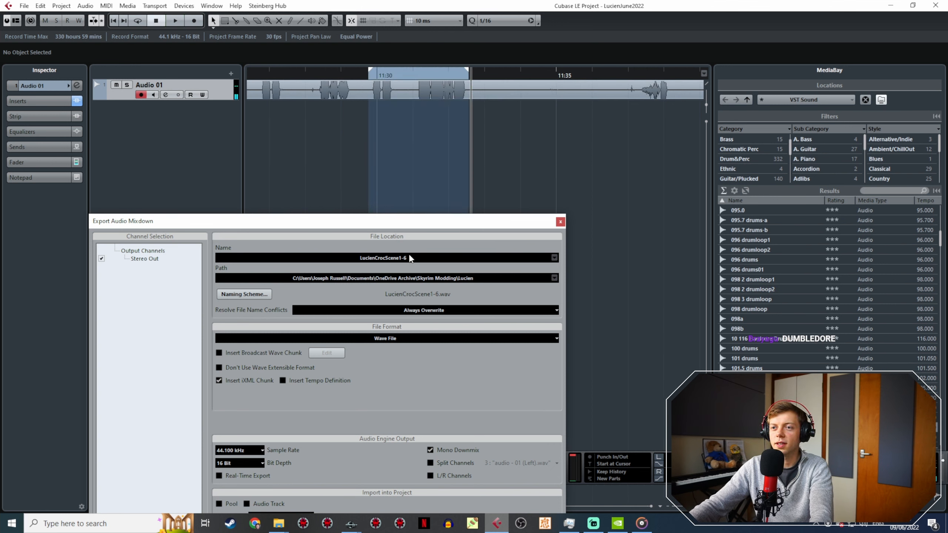
Step: Export the marked range as a mono wave file named LucienCrocScene1-8 in the Lucien folder
click(418, 258)
key(BackSpace)
text(8)
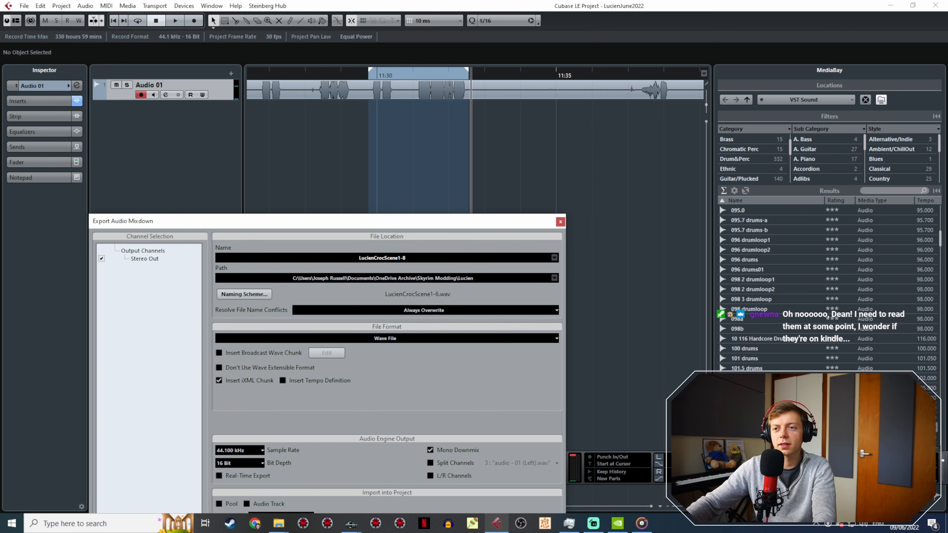
drag(384, 221, 386, 158)
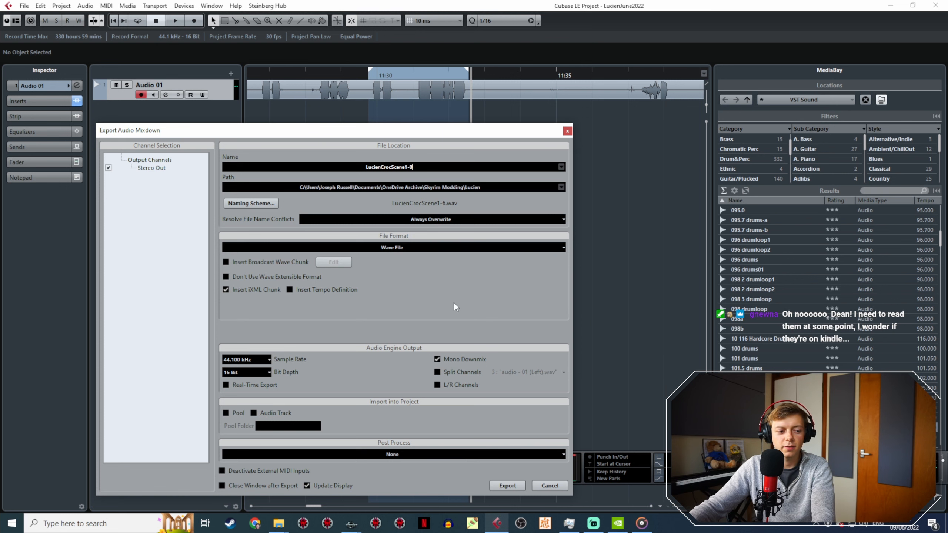
click(515, 485)
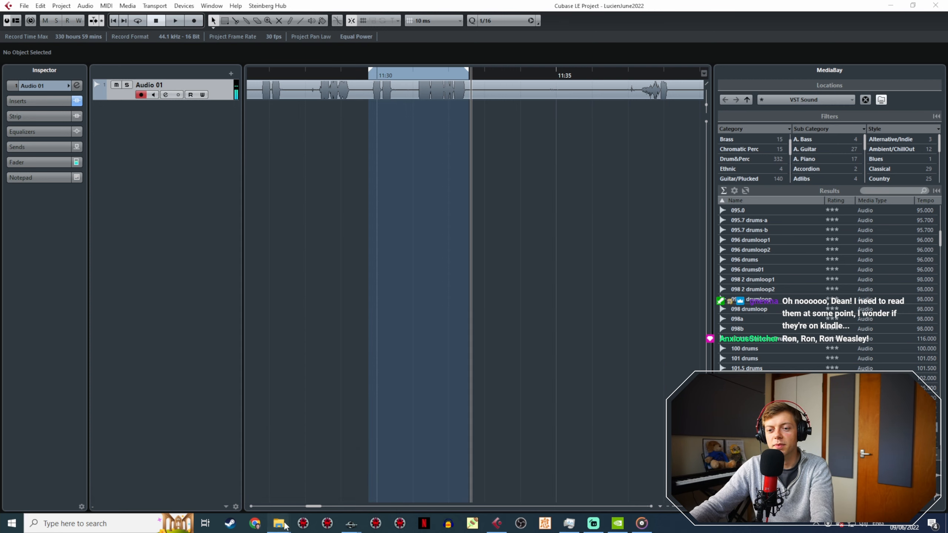
Step: Copy LucienCrocScene1-8.wav from the Lucien folder into the JR30CrocVoice folder
mouse_move(278, 523)
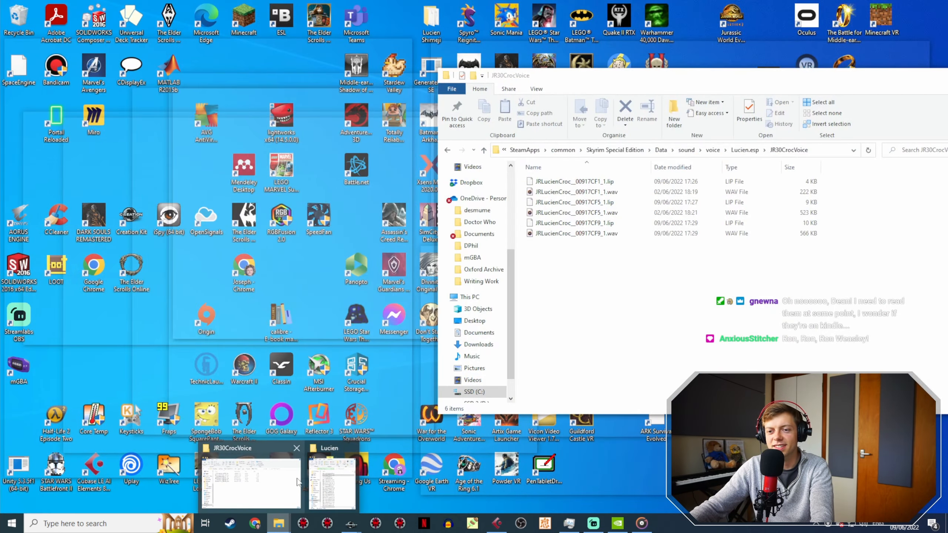
click(332, 472)
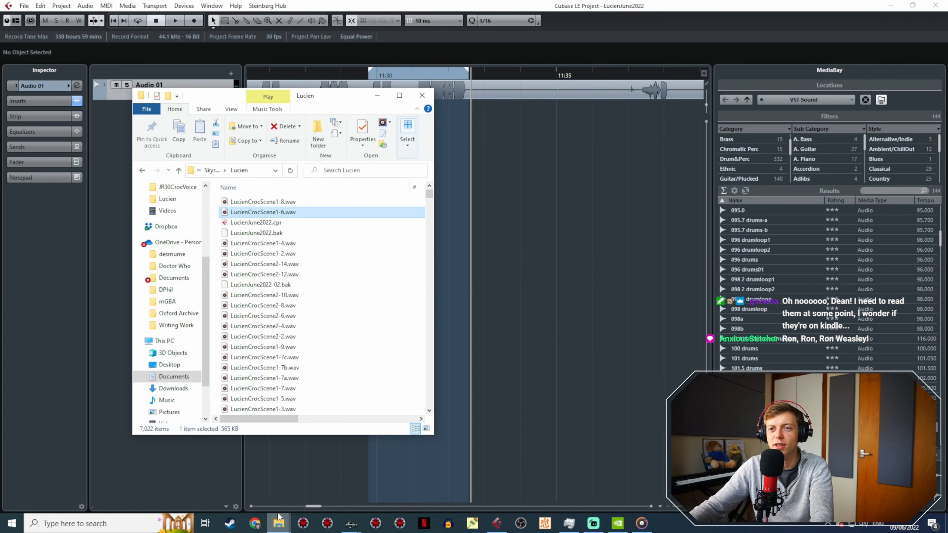
mouse_move(279, 522)
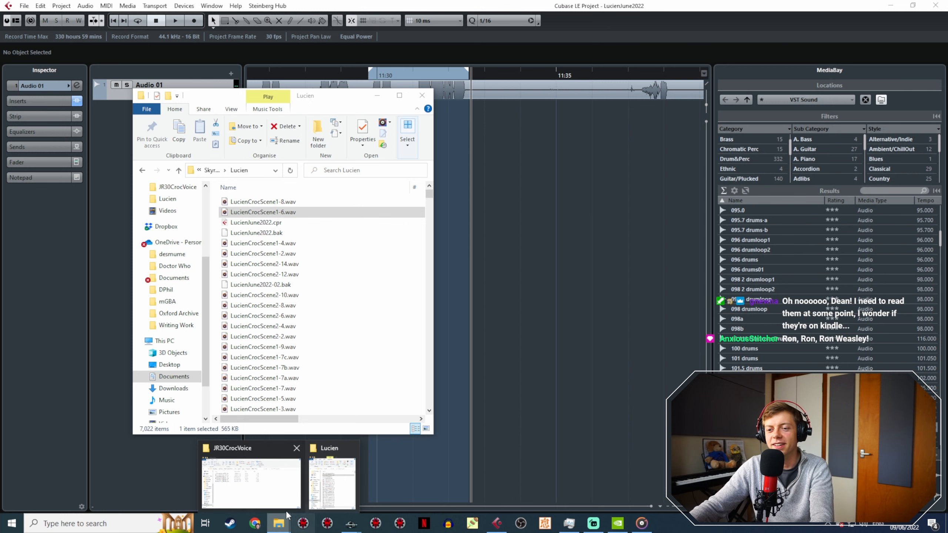
click(286, 484)
click(300, 203)
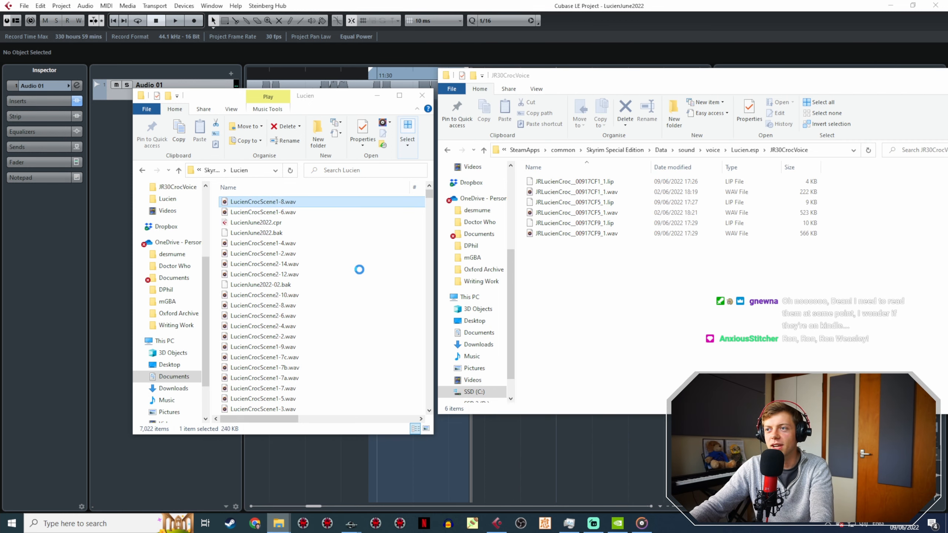
drag(309, 204, 589, 281)
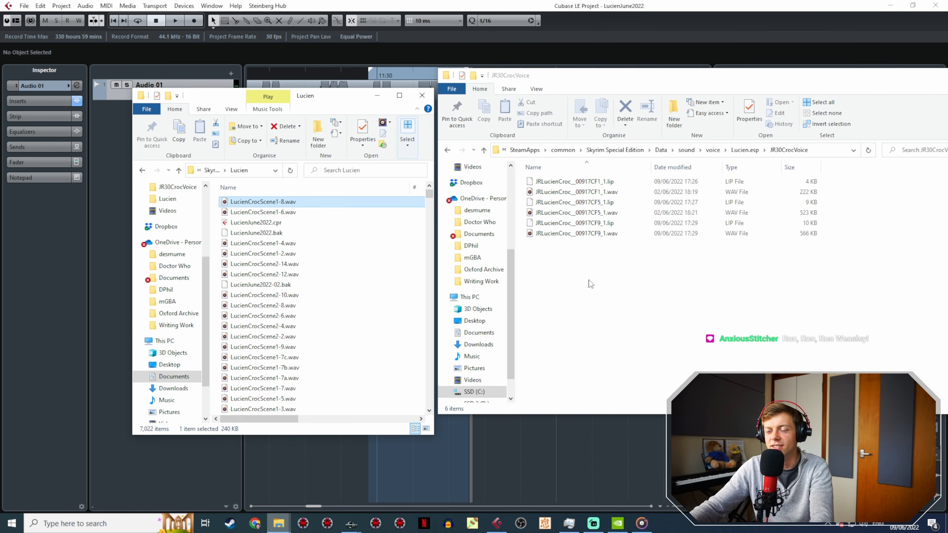
Step: Copy the Action 7 response's voice filename from Creation Kit and rename LucienCrocScene1-8.wav in JR30CrocVoice as JRLucienCroc__00917CFD_1.wav
mouse_move(351, 523)
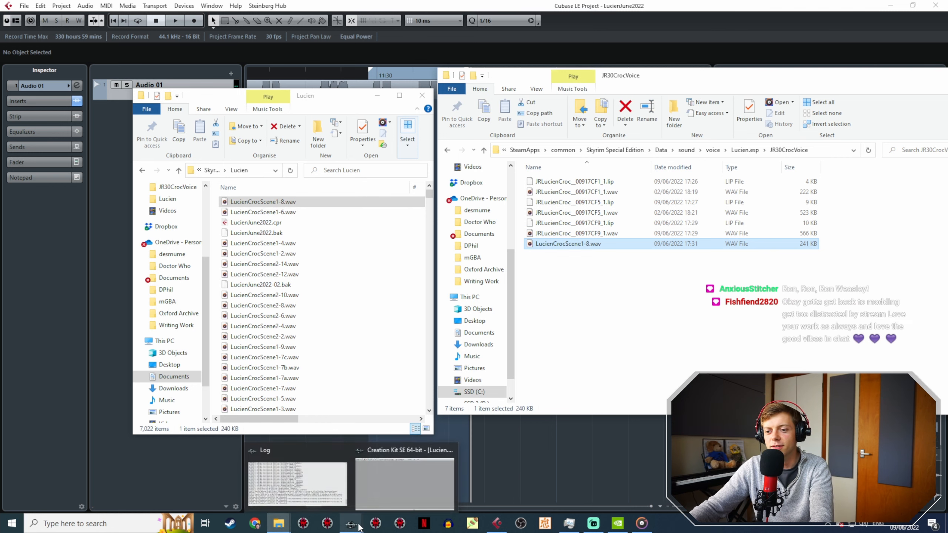
click(383, 499)
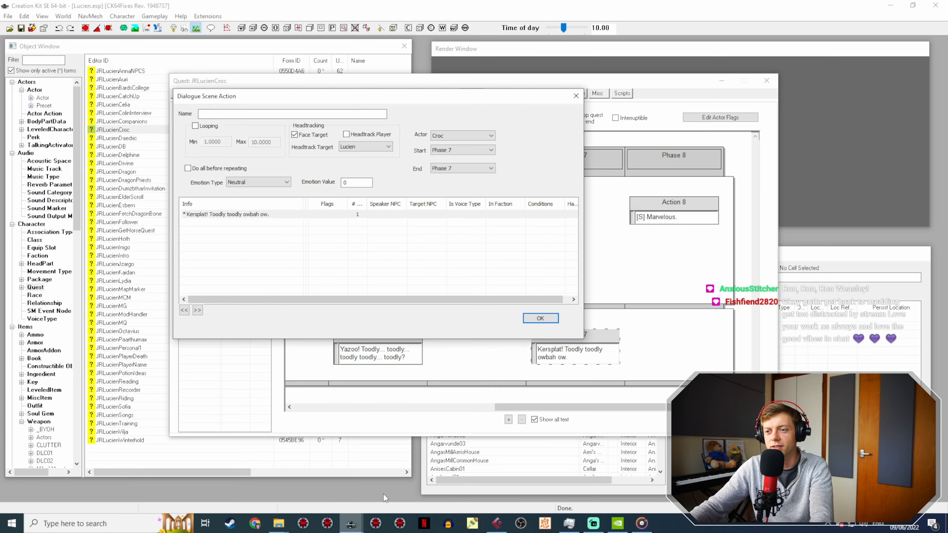
double_click(242, 216)
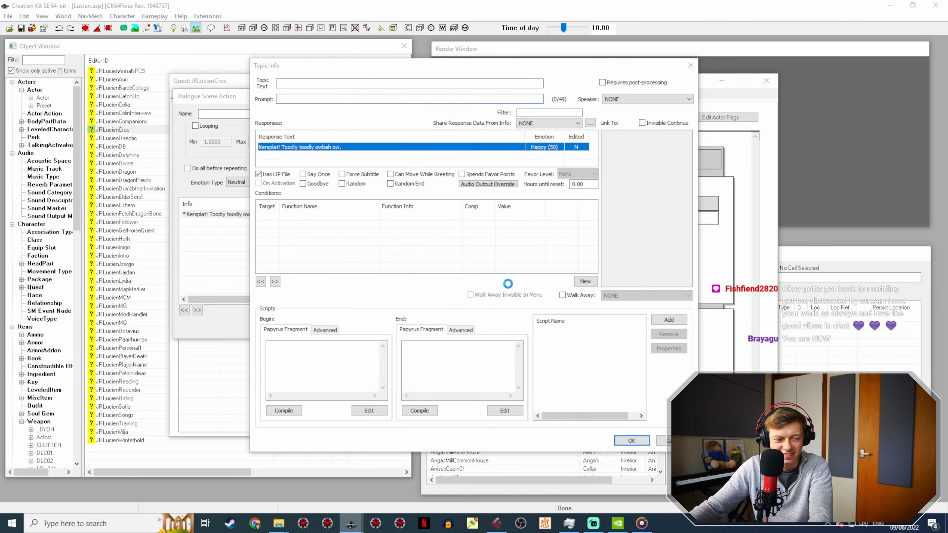
drag(424, 293, 257, 298)
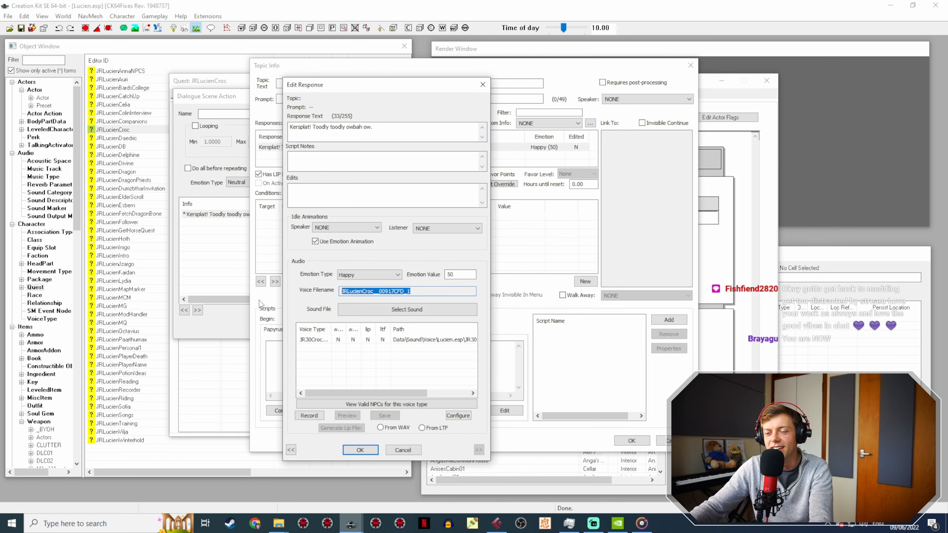
click(279, 523)
click(266, 485)
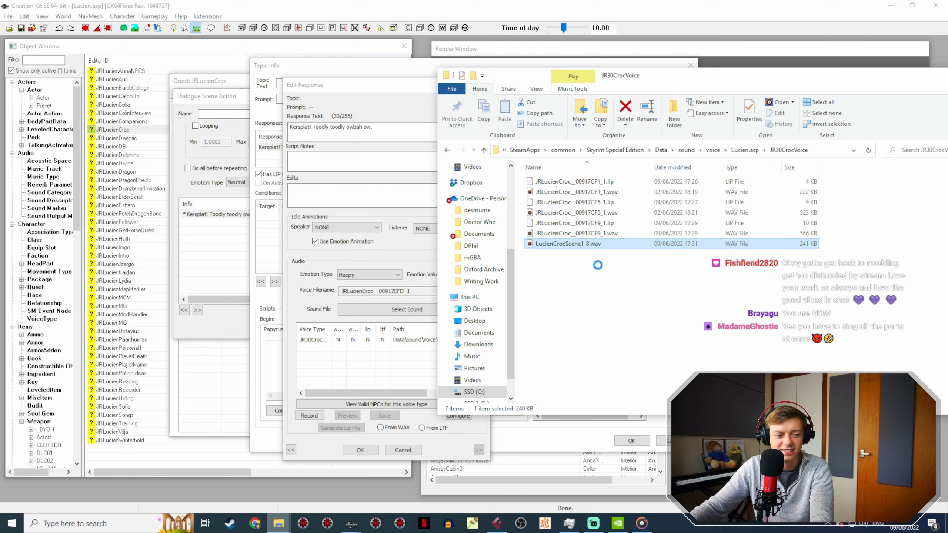
key(F2)
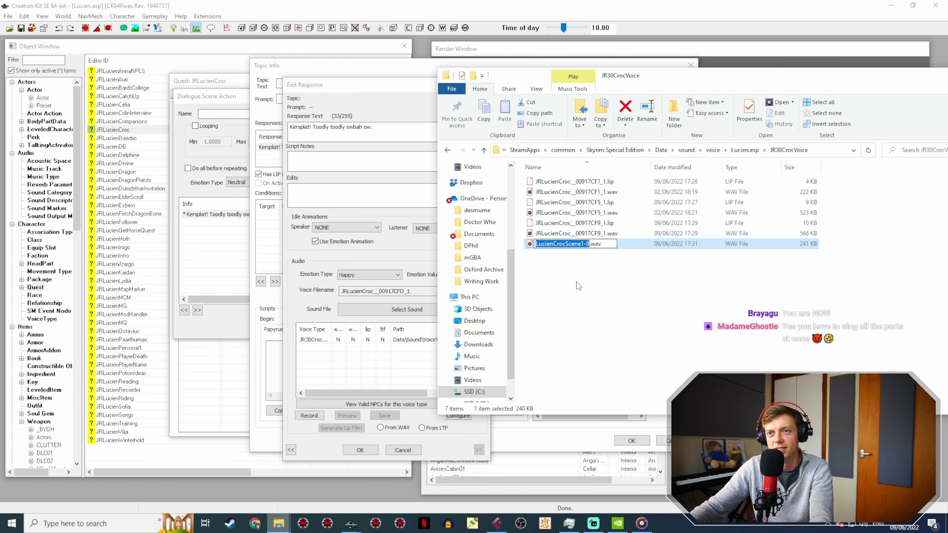
click(373, 162)
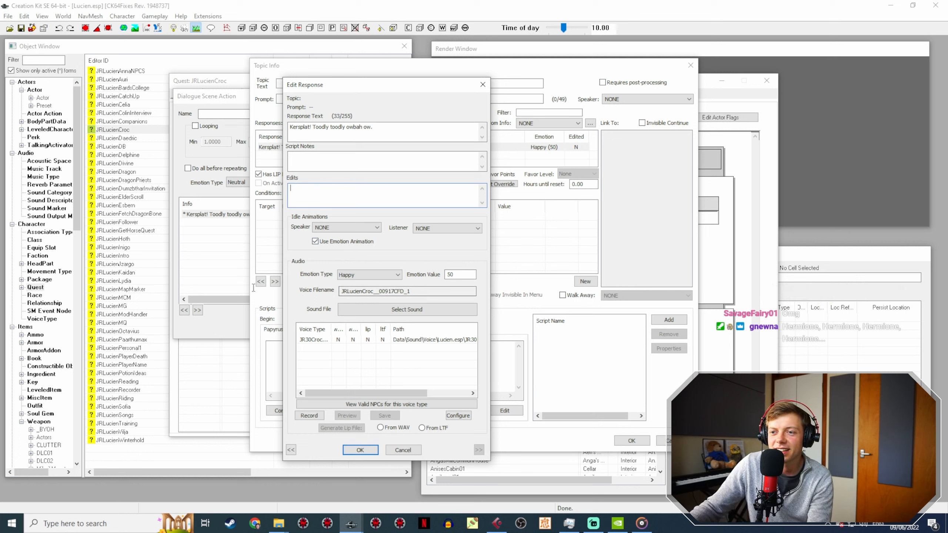
double_click(381, 292)
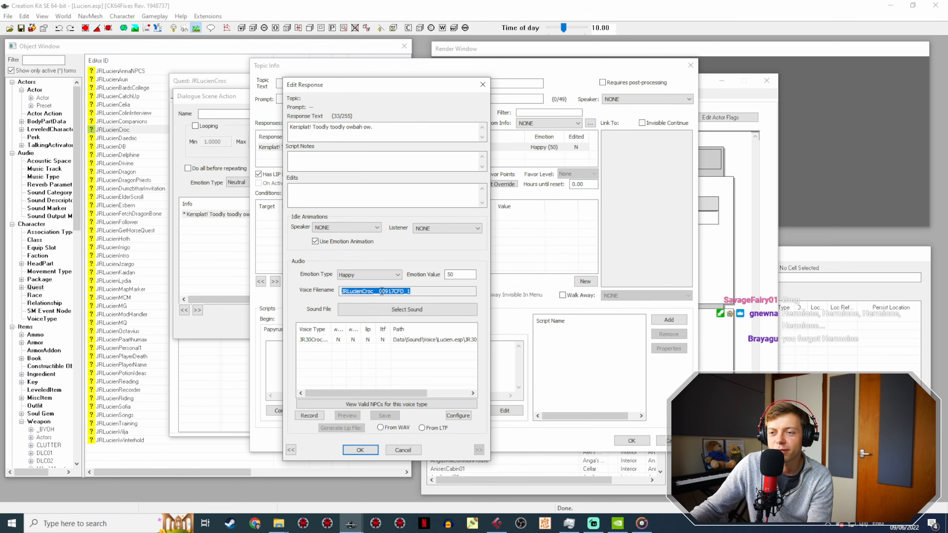
click(278, 523)
click(250, 482)
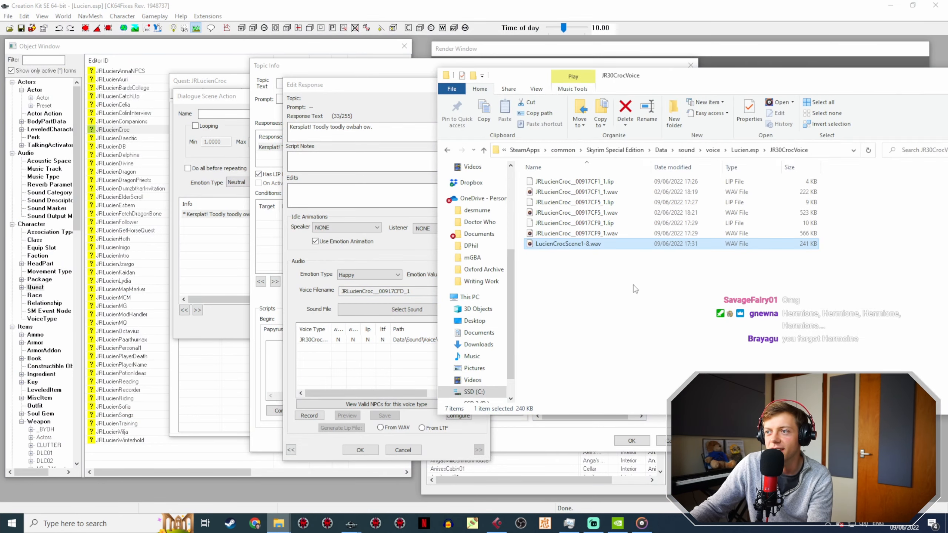
Step: Reload the Action 7 "Kersplat!" response in Creation Kit, generate its lip file from WAV, and accept the response
click(378, 169)
click(360, 449)
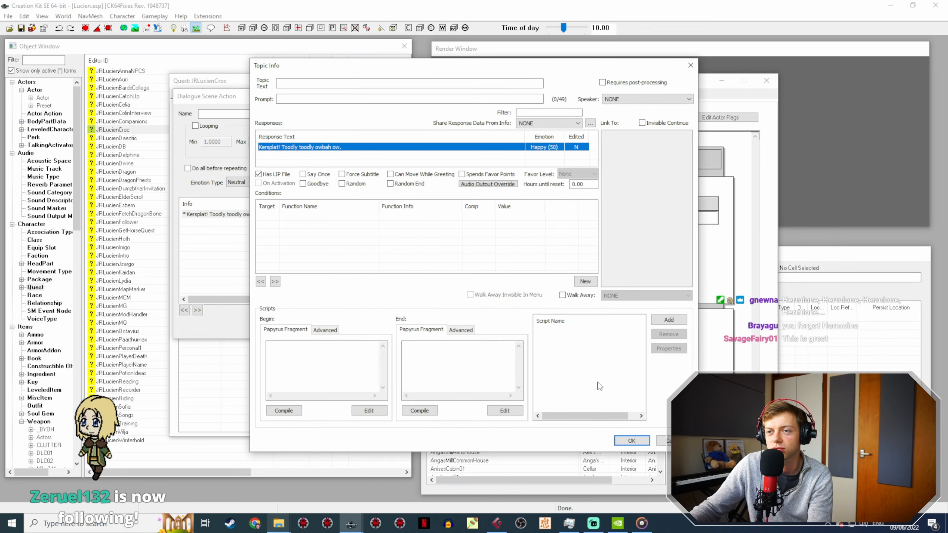
click(630, 441)
click(241, 214)
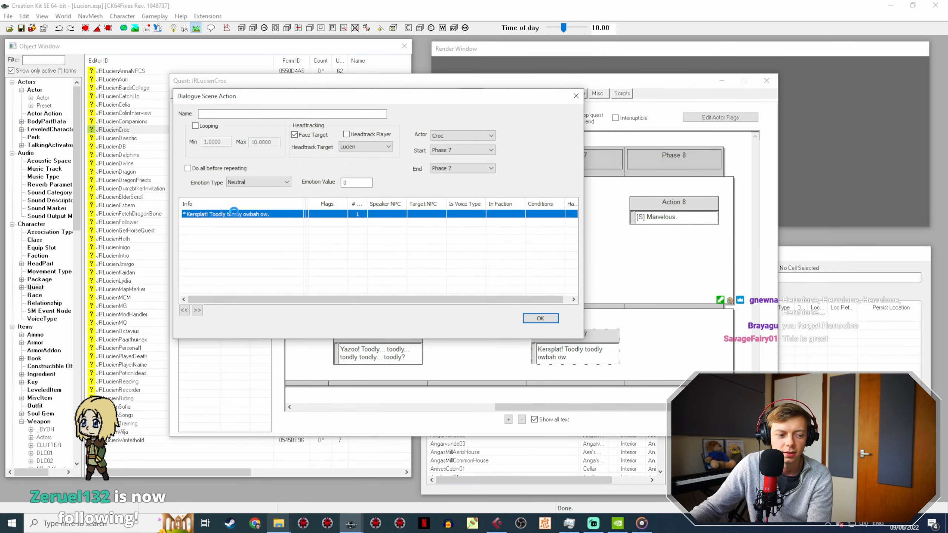
double_click(247, 214)
click(341, 146)
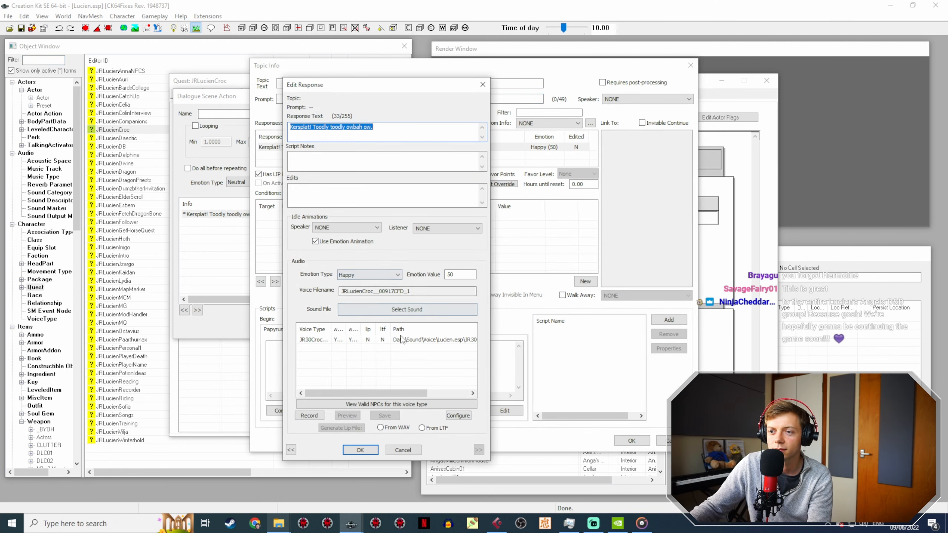
click(401, 339)
click(353, 429)
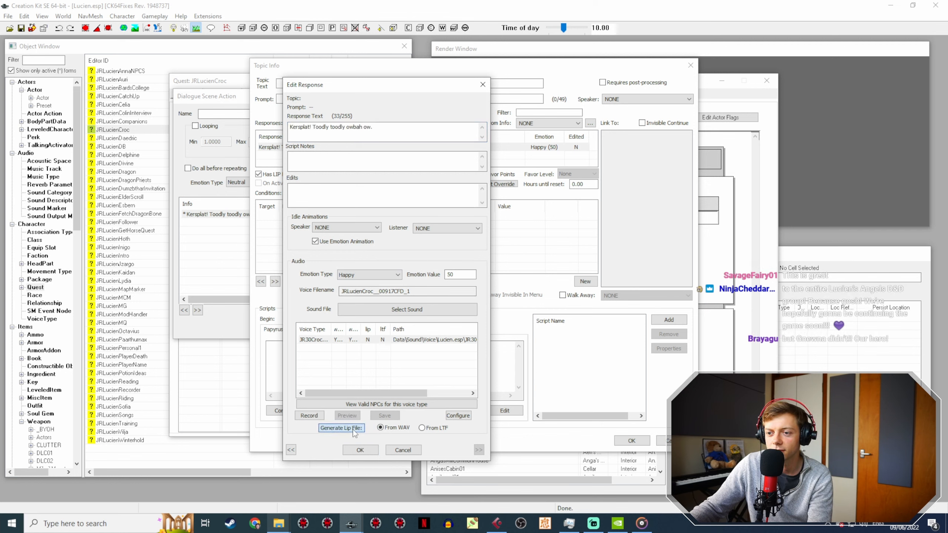
click(360, 450)
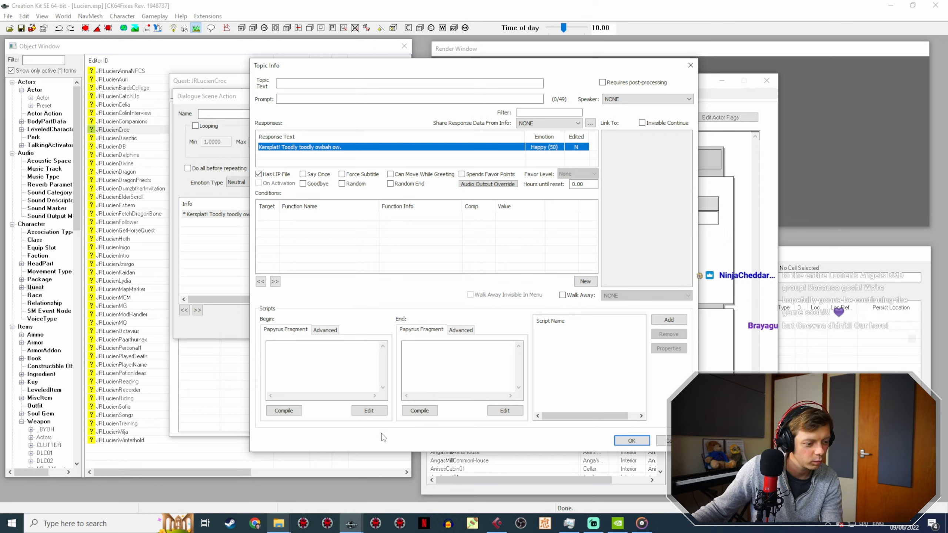
click(594, 524)
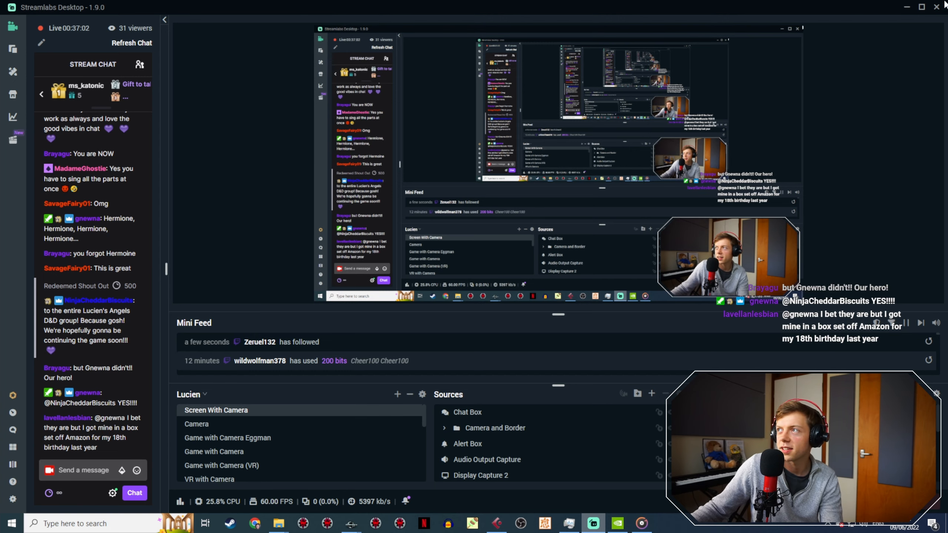
click(907, 8)
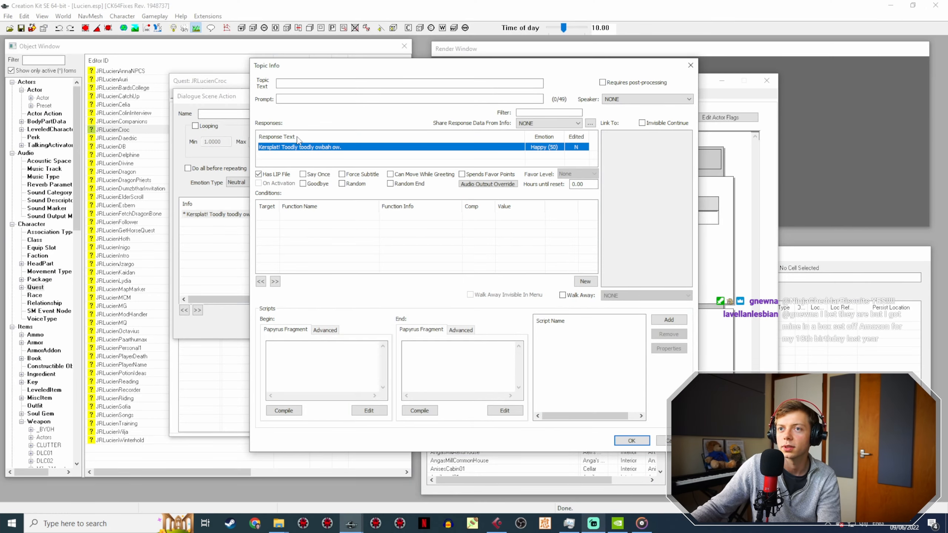
Step: Accept the "Kersplat!" topic info and close the Action 7 dialogue scene action
click(622, 442)
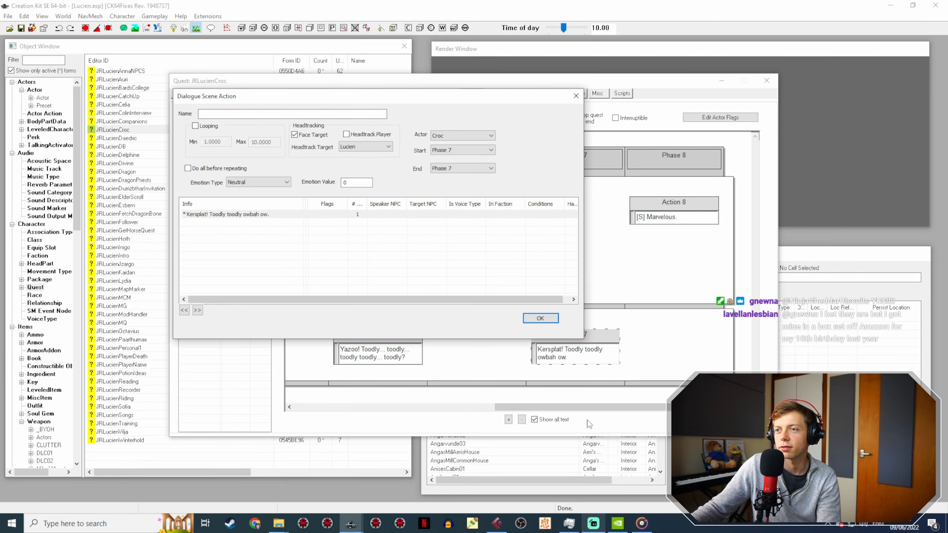
click(540, 318)
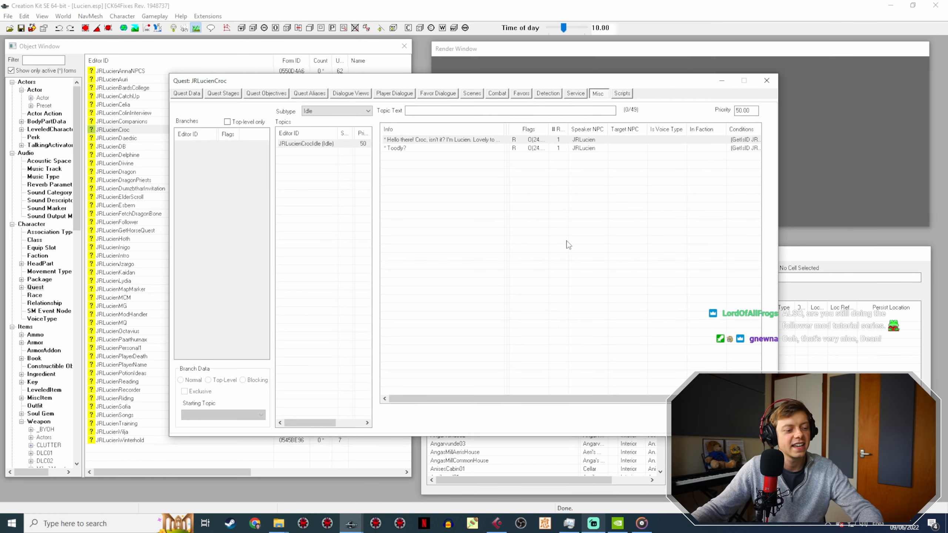
Step: Open the "Toodly?" idle topic info and its response, and copy the response's voice filename
click(409, 148)
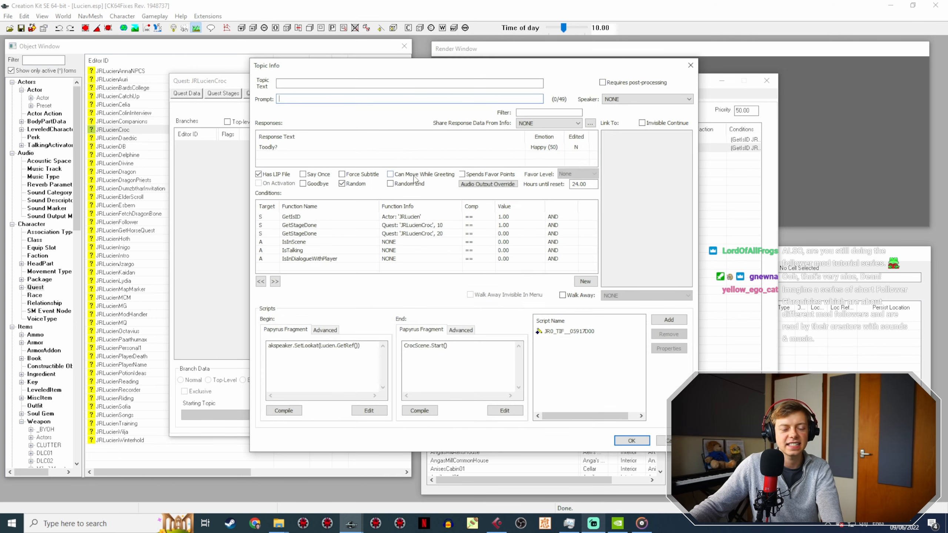
double_click(291, 147)
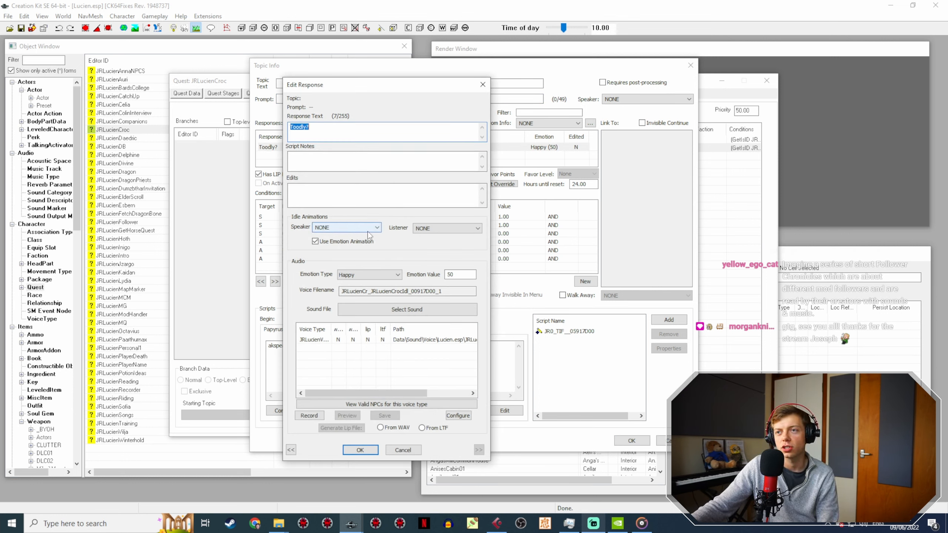
double_click(433, 290)
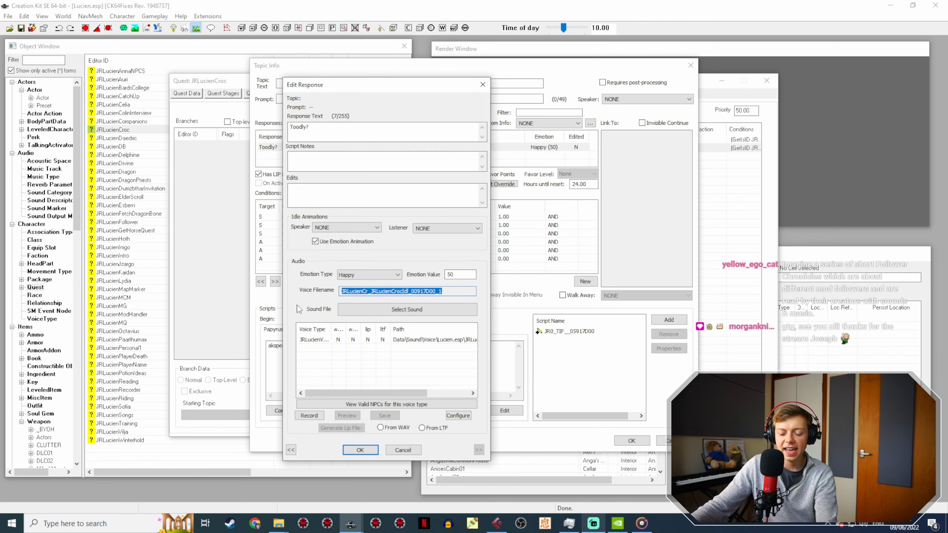
Step: Check the JR30CrocVoice and Lucien folders for a recording matching the "Toodly?" line, and accept the response in Creation Kit
click(278, 523)
mouse_move(249, 484)
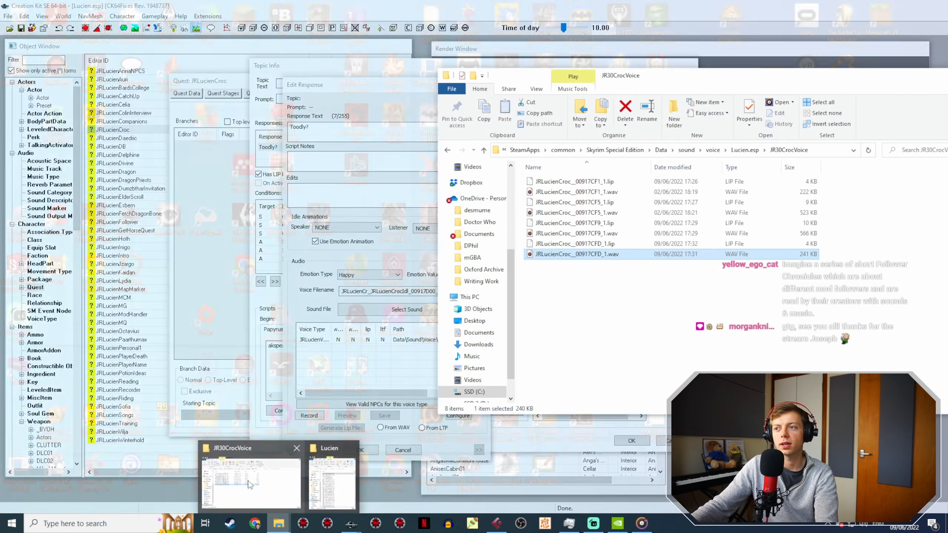
mouse_move(279, 523)
click(331, 482)
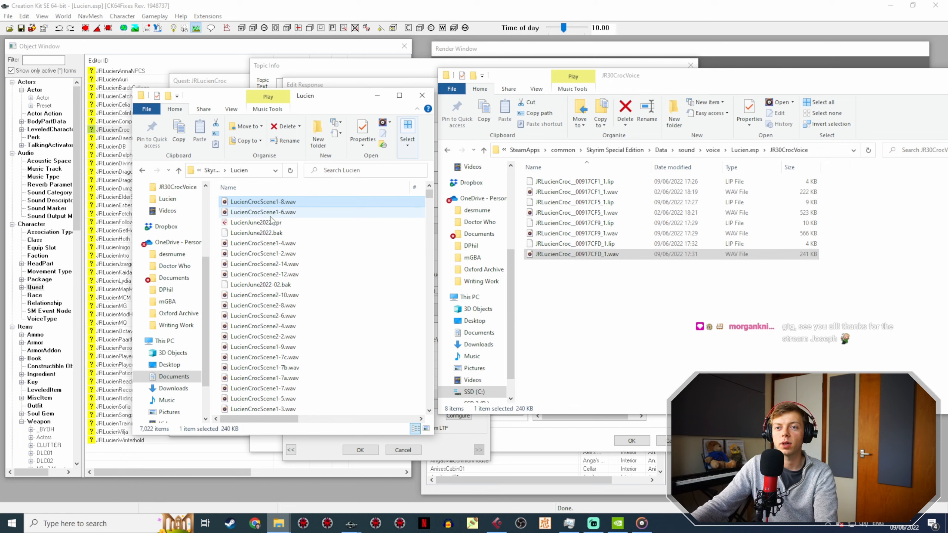
click(459, 443)
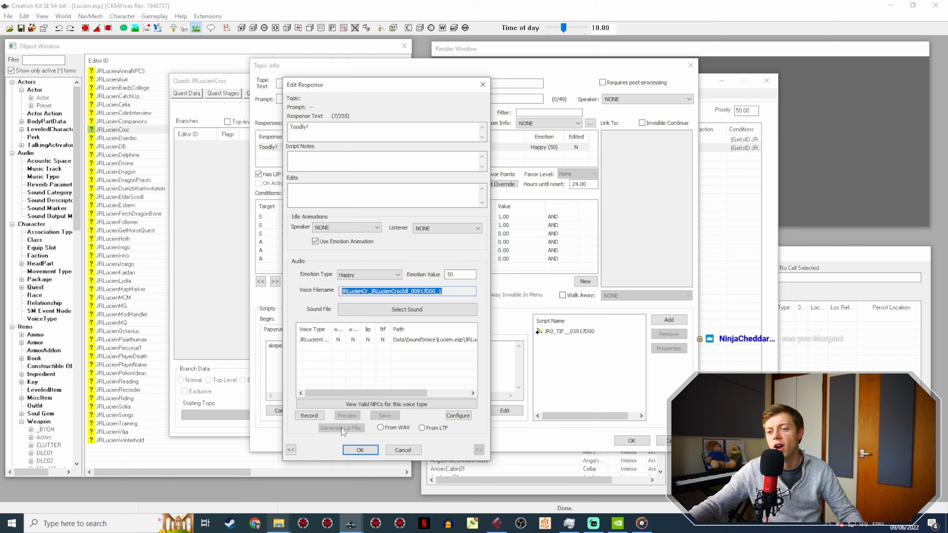
click(375, 449)
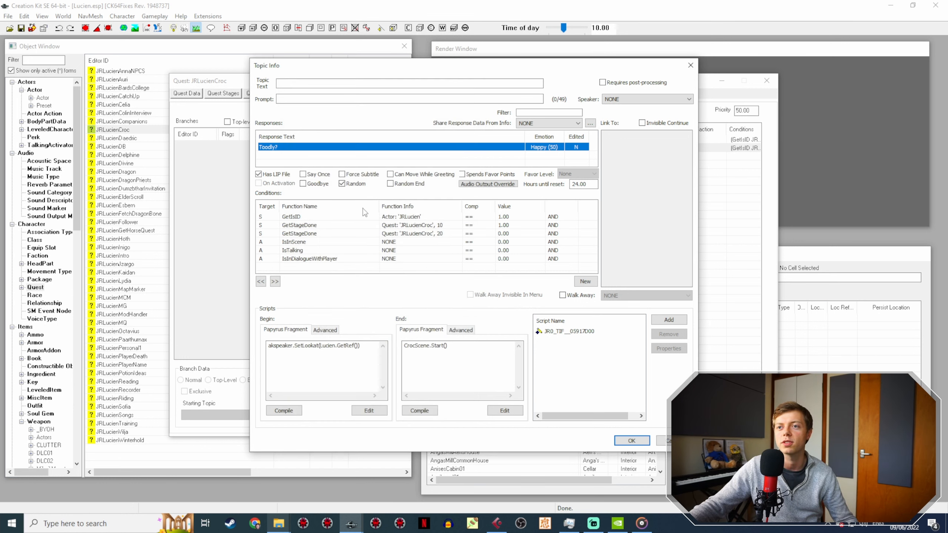
Step: Reopen the "Toodly?" response, copy its voice filename, and bring up the JR30CrocVoice folder
double_click(268, 146)
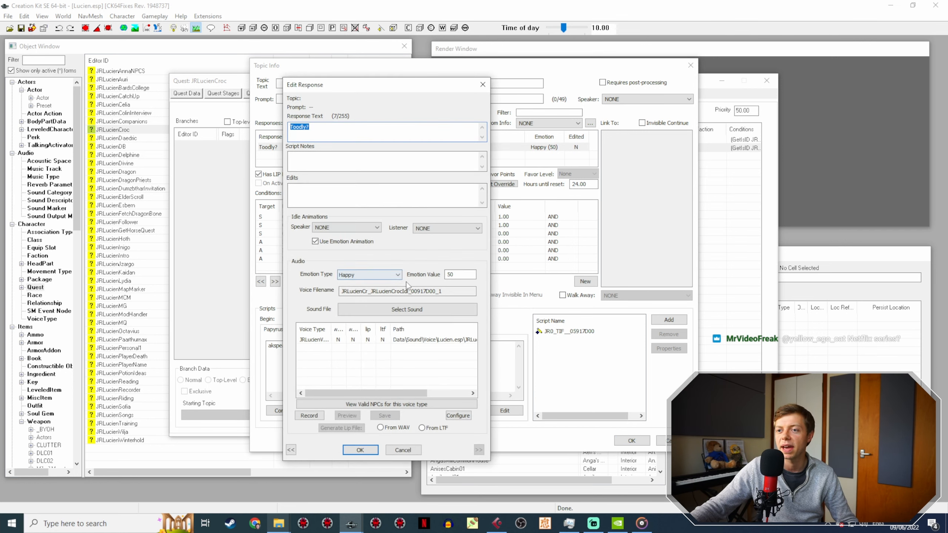
drag(459, 288, 296, 272)
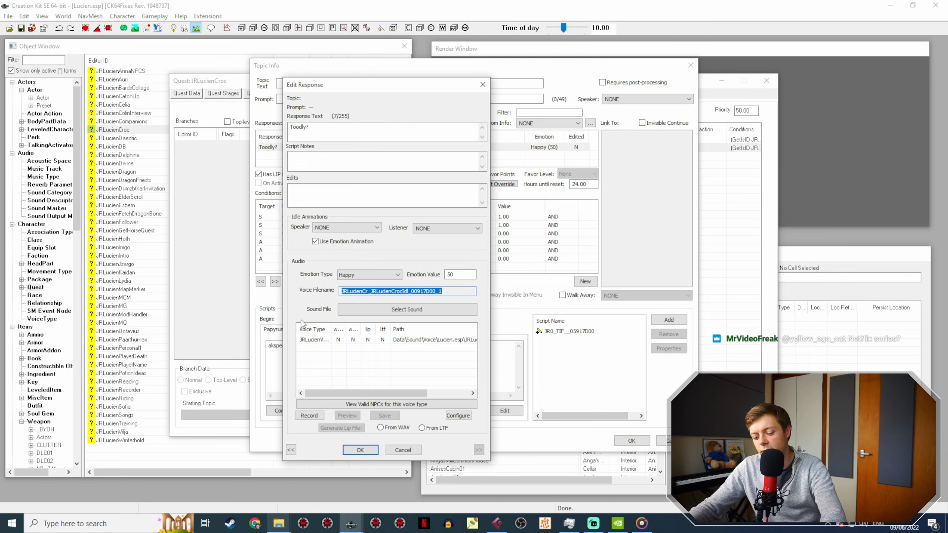
mouse_move(279, 523)
click(251, 487)
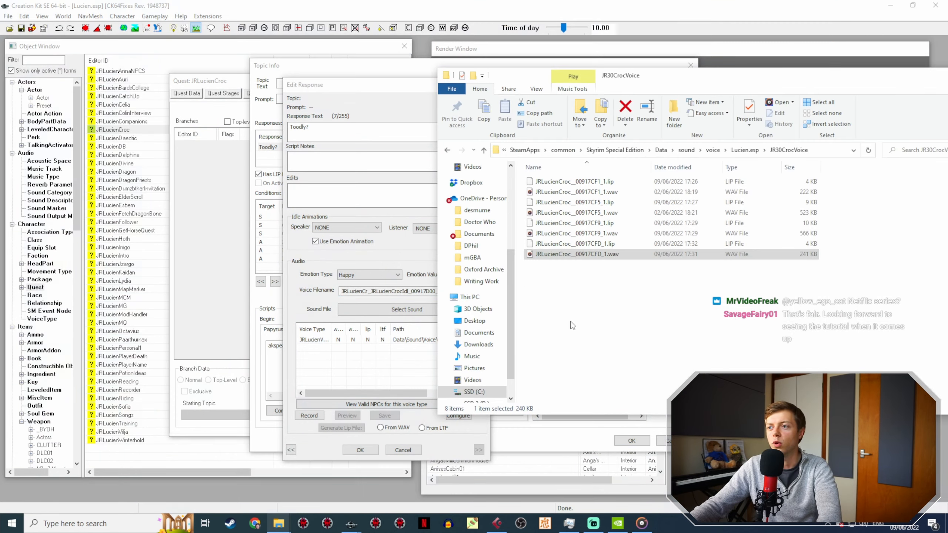
Step: Switch to Cubase and play the Audio 01 recording between about 11:35 and 11:40 to locate the next Croc take
click(496, 523)
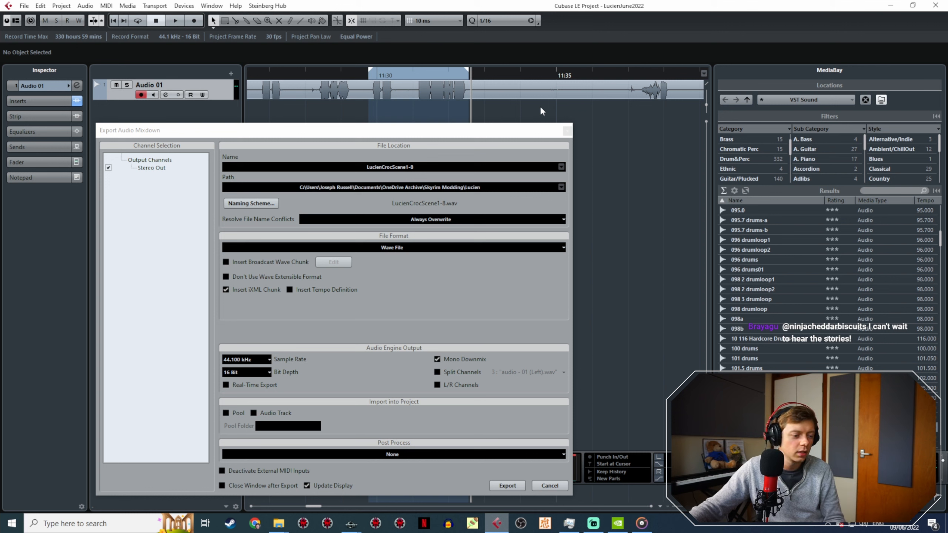
scroll(541, 108, right, 10)
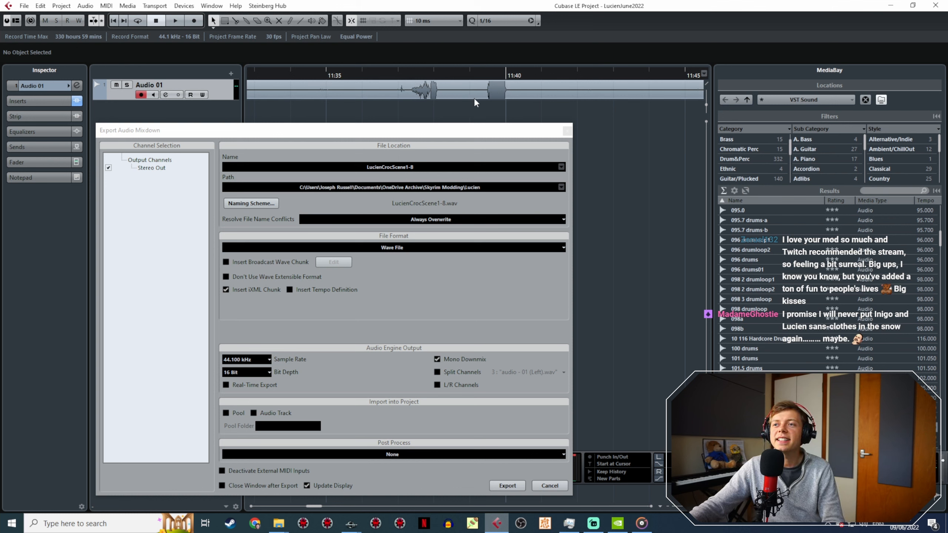
drag(491, 131, 518, 213)
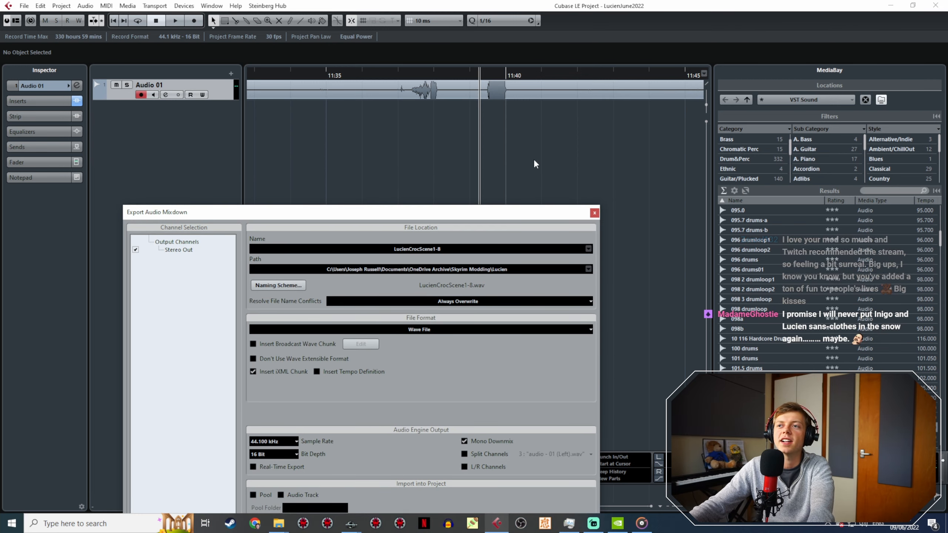
ctrl+scroll(538, 149, down, 5)
shift+scroll(553, 127, right, 5)
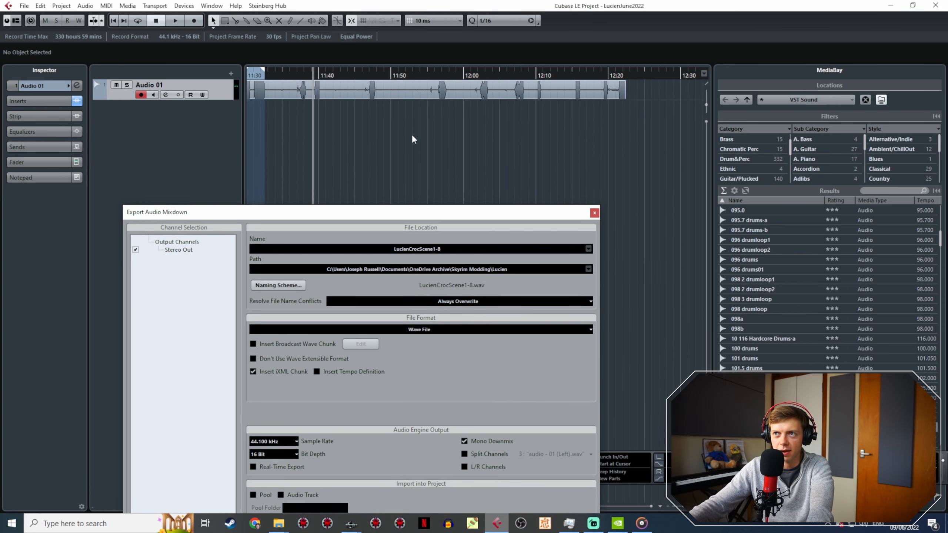
shift+scroll(370, 141, left, 2)
click(397, 72)
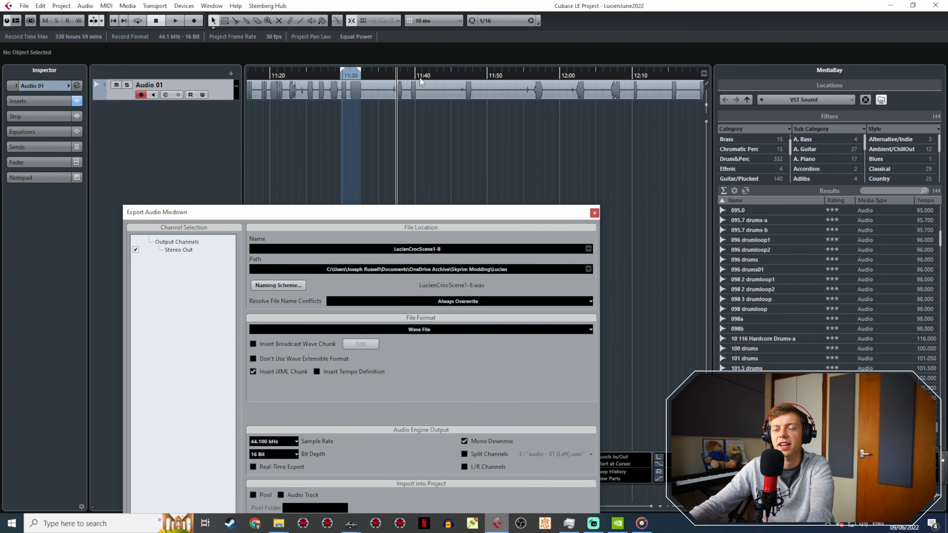
key(space)
ctrl+scroll(416, 84, up, 4)
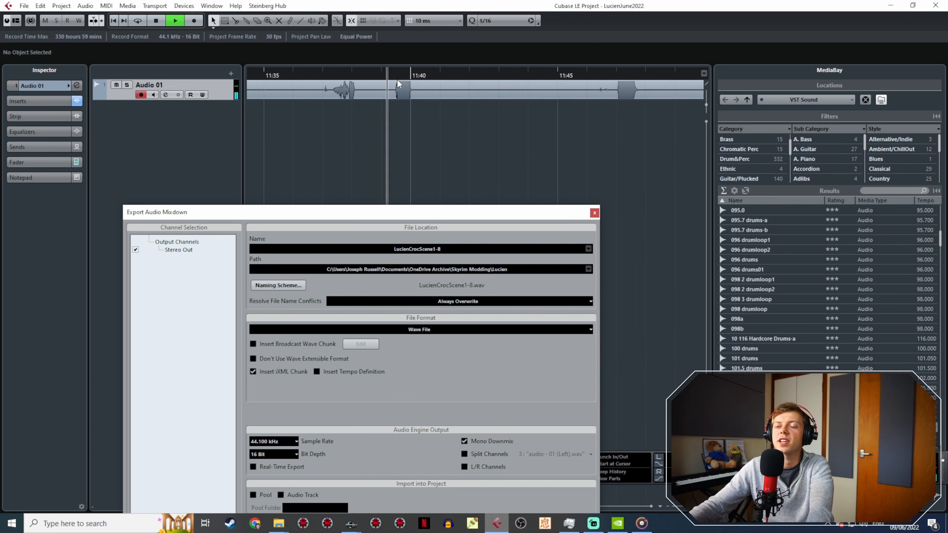
click(329, 76)
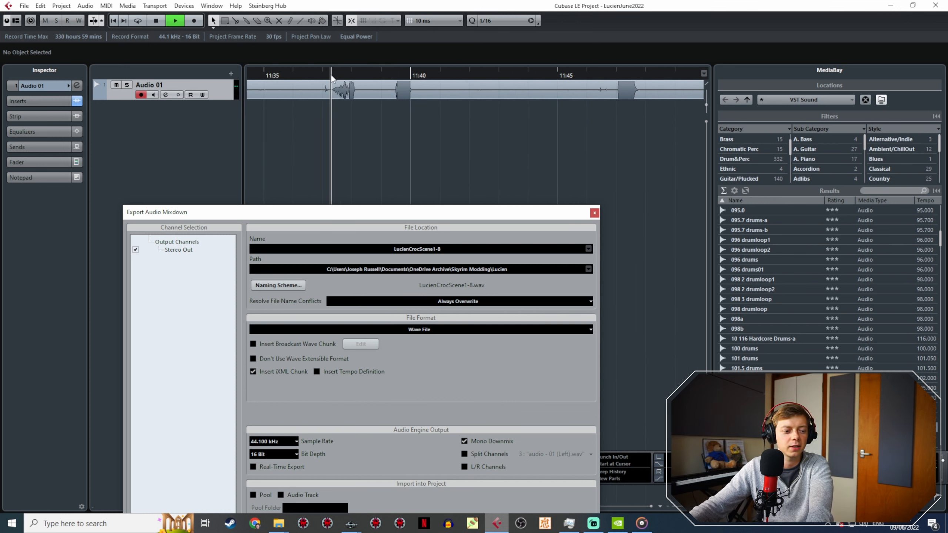
key(space)
Step: Set the export range around the short take on Audio 01, from about 11:39.4 to 11:40.1, and play it back
click(394, 75)
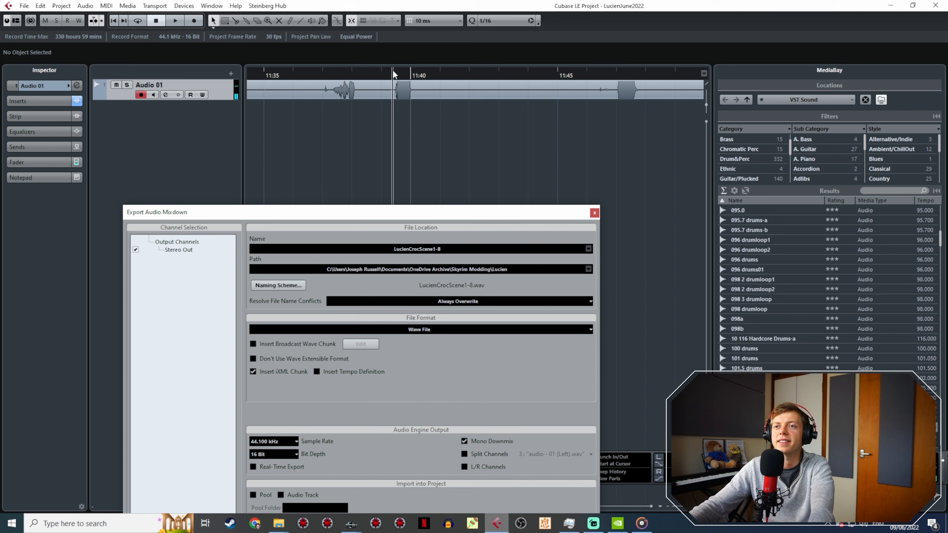
key(h)
key(h)
key(h)
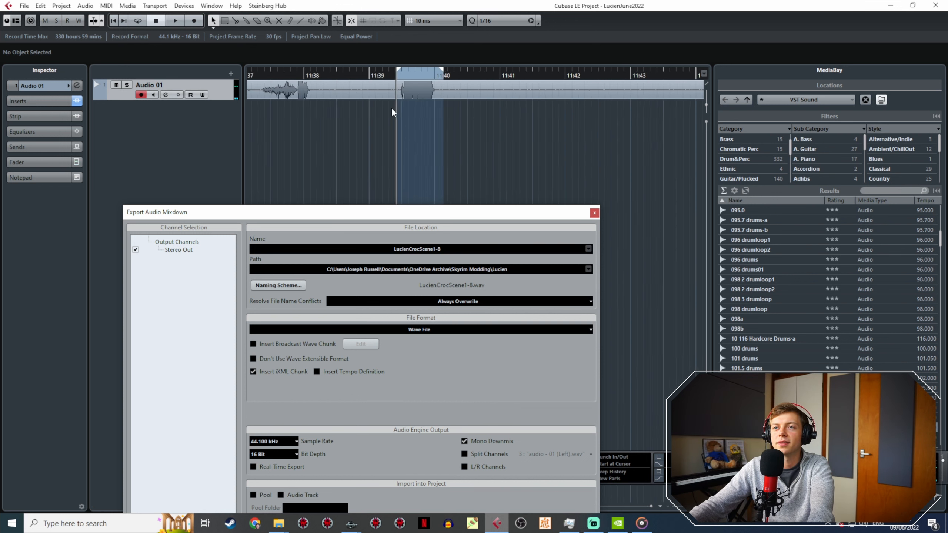
click(407, 78)
key(space)
key(space)
drag(529, 74, 523, 86)
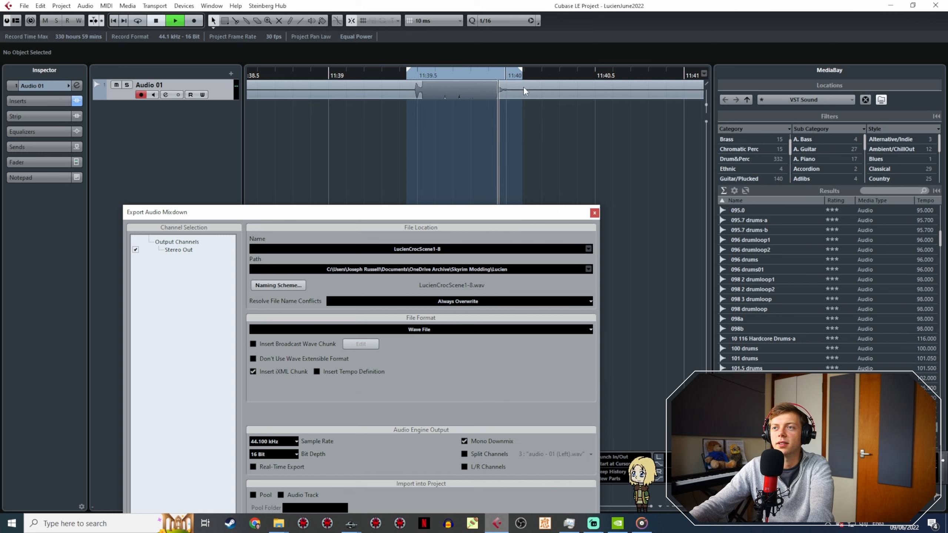
Step: Name the audio mixdown LucienCrocScene2-1 and export the selected range as a wave file to the Lucien folder
click(444, 248)
drag(446, 250, 432, 250)
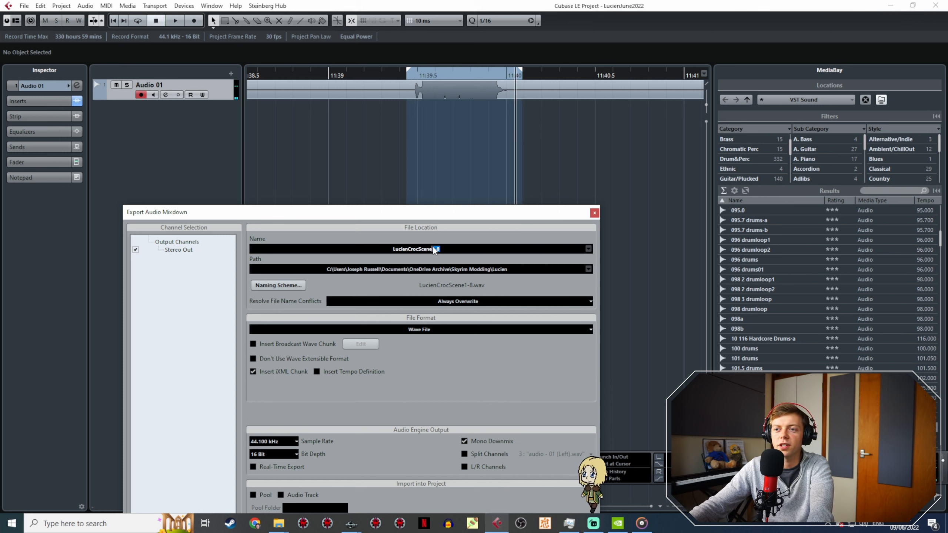
text(2-1)
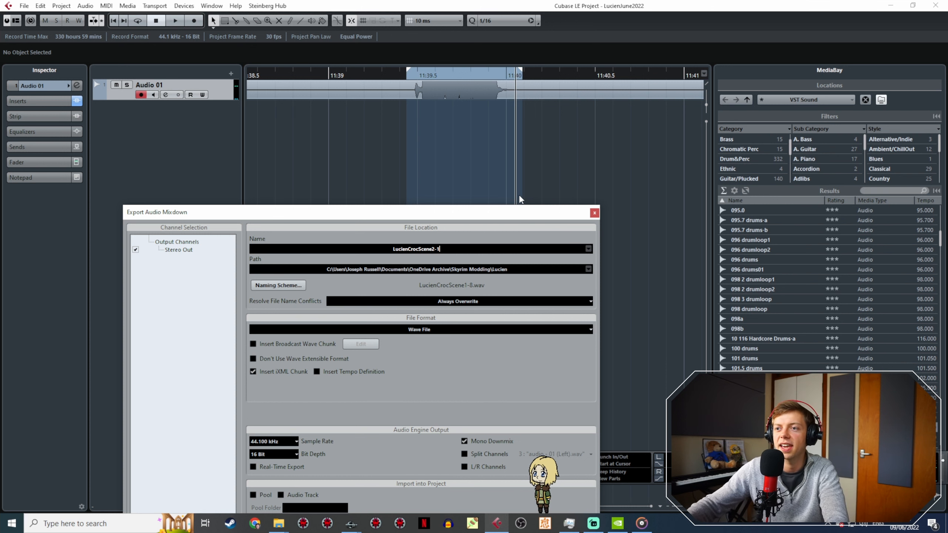
drag(361, 215, 315, 71)
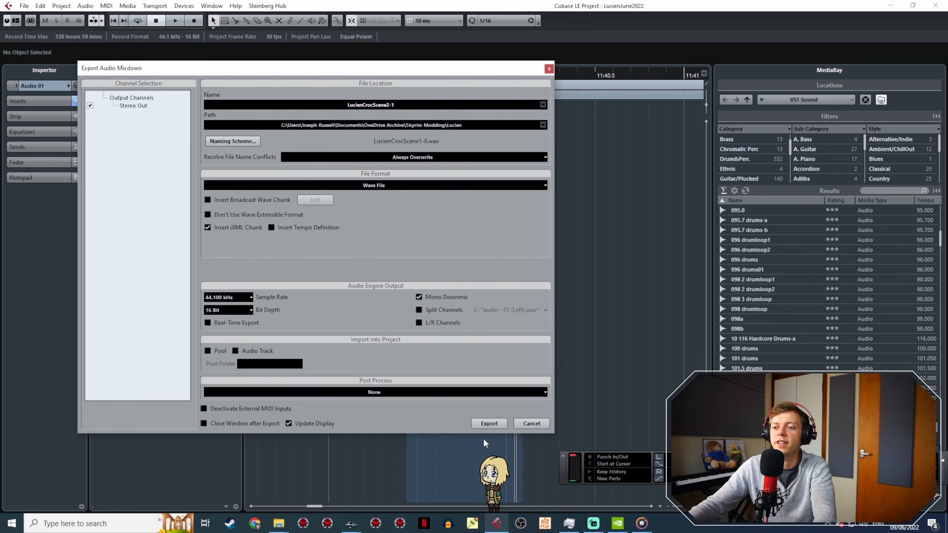
click(488, 423)
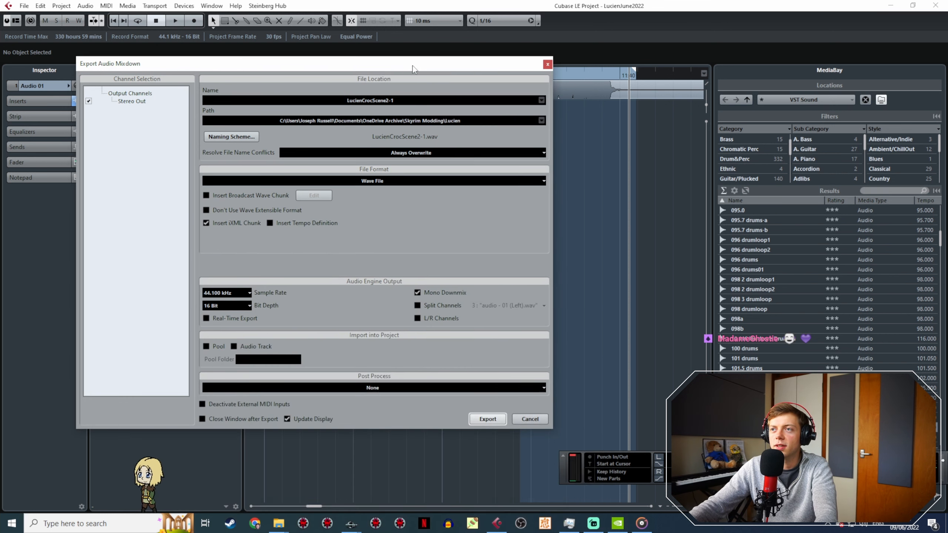
click(487, 417)
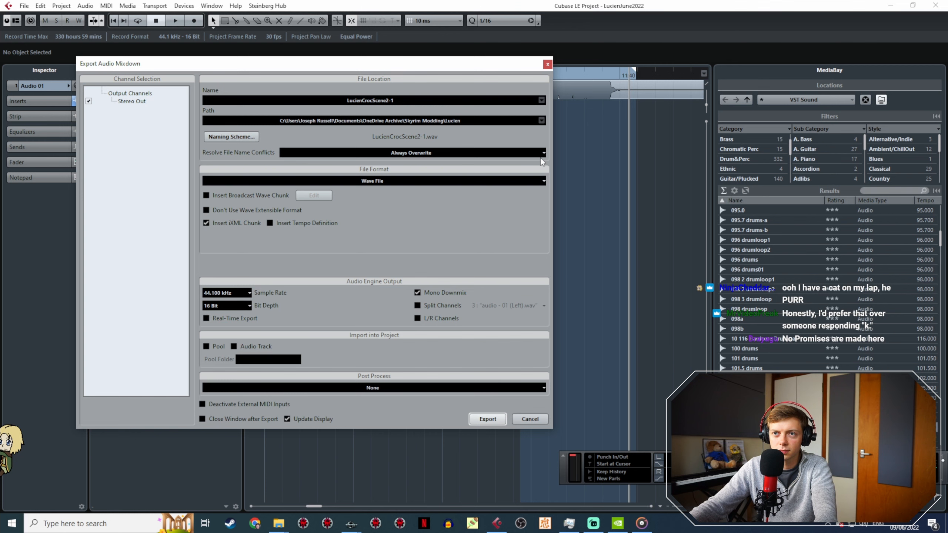
Step: Bring up the JR30CrocVoice folder, sort it by date modified, and show the Lucien folder alongside it
click(279, 523)
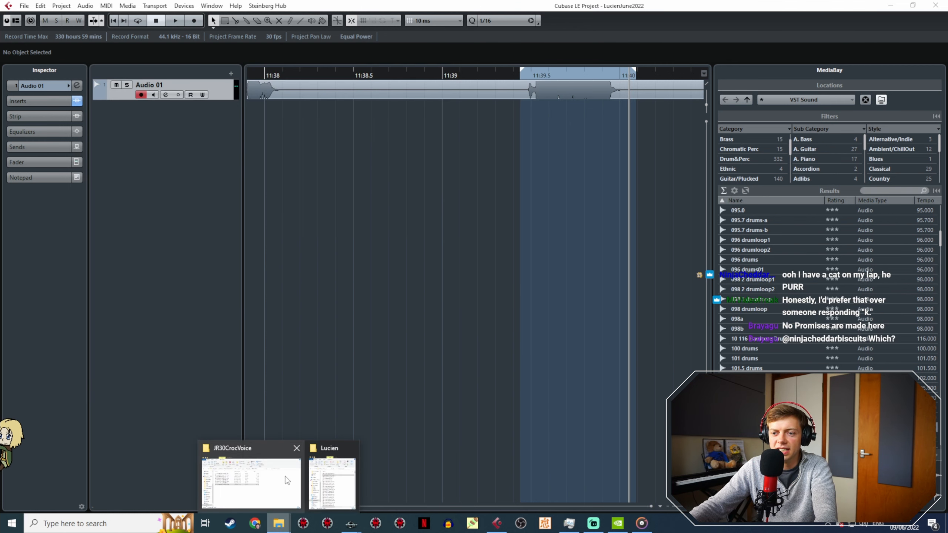
click(279, 523)
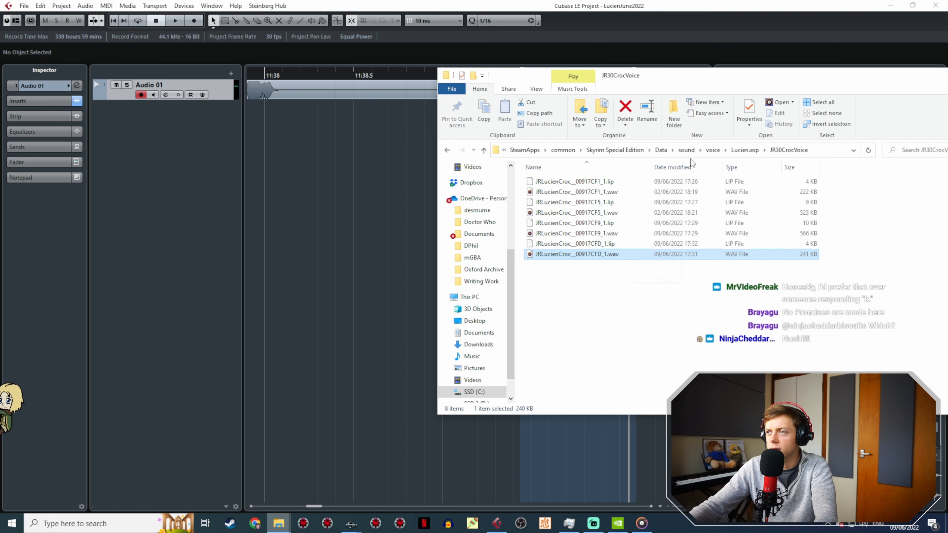
click(682, 169)
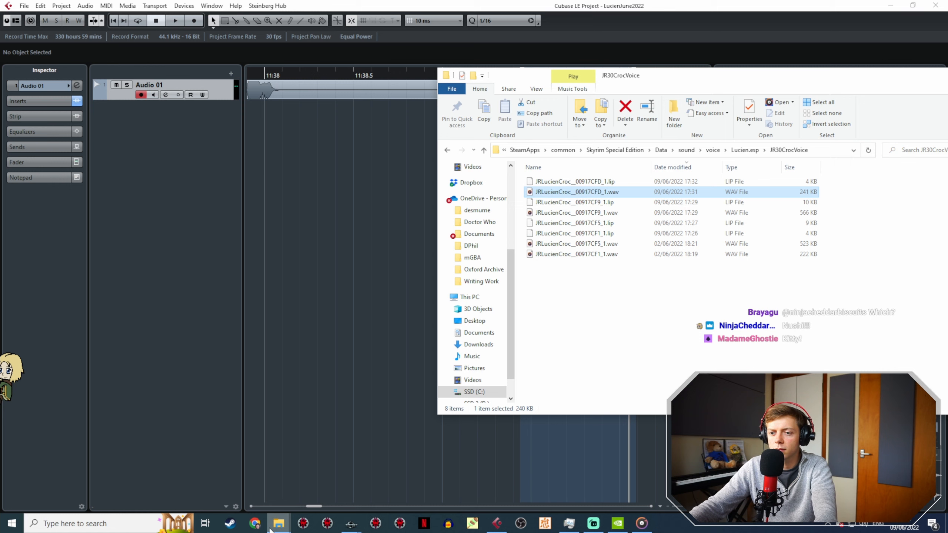
mouse_move(279, 523)
click(328, 495)
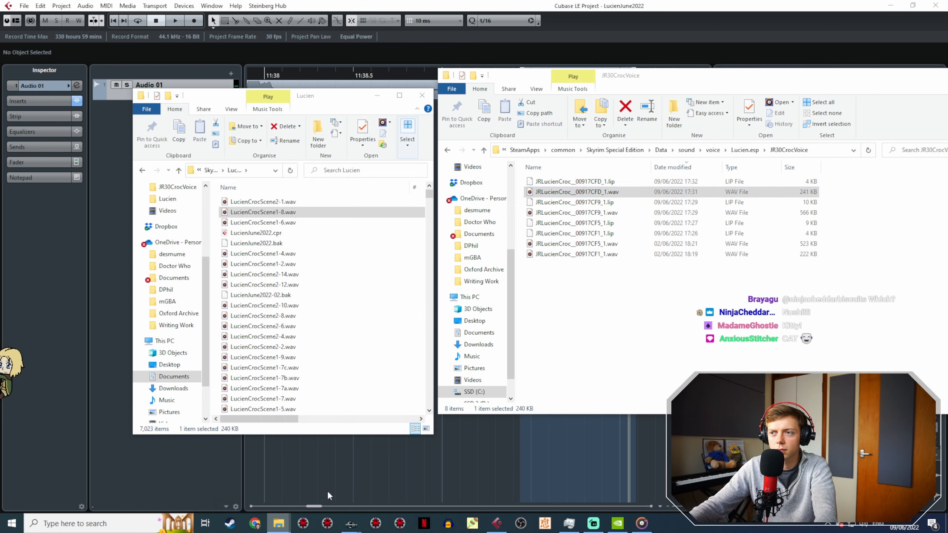
Step: Play LucienCrocScene2-1.wav from the Lucien folder to check the take, and close the music player
click(293, 201)
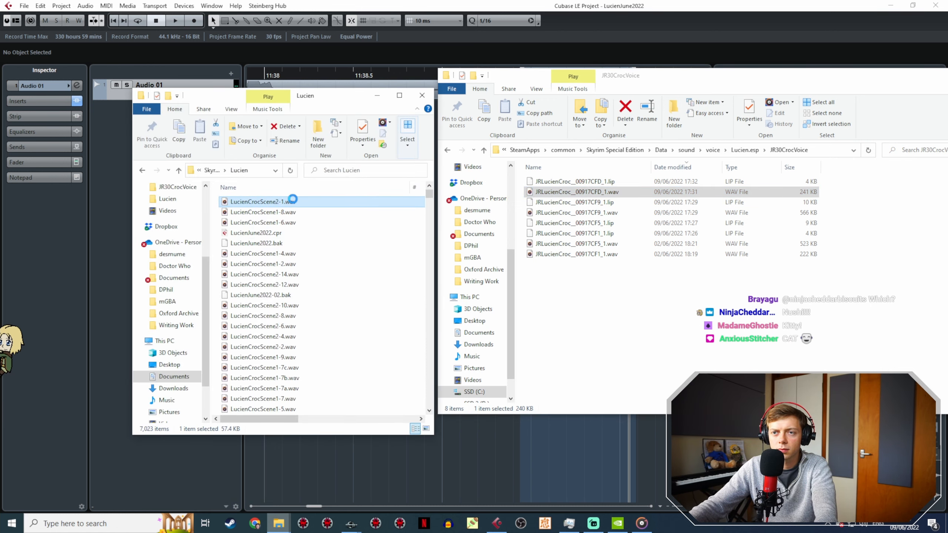
double_click(308, 222)
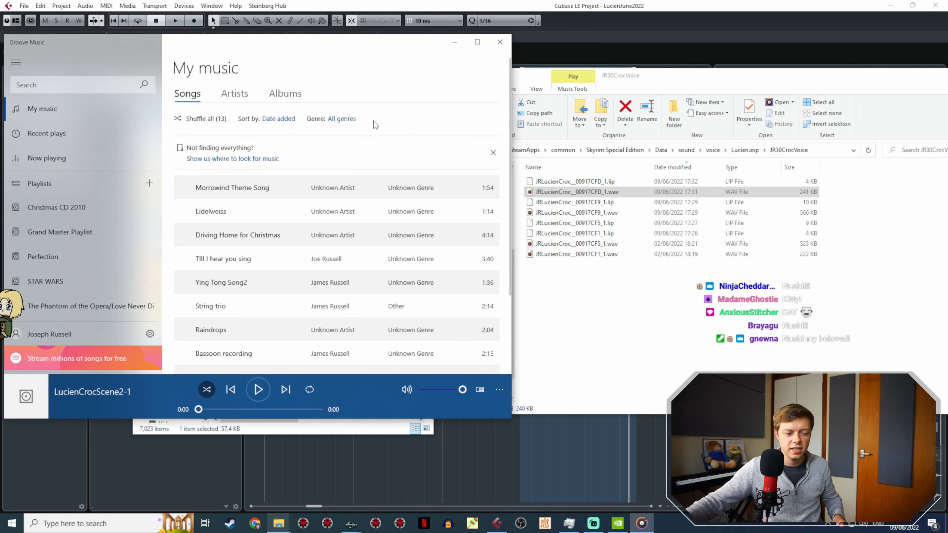
click(500, 41)
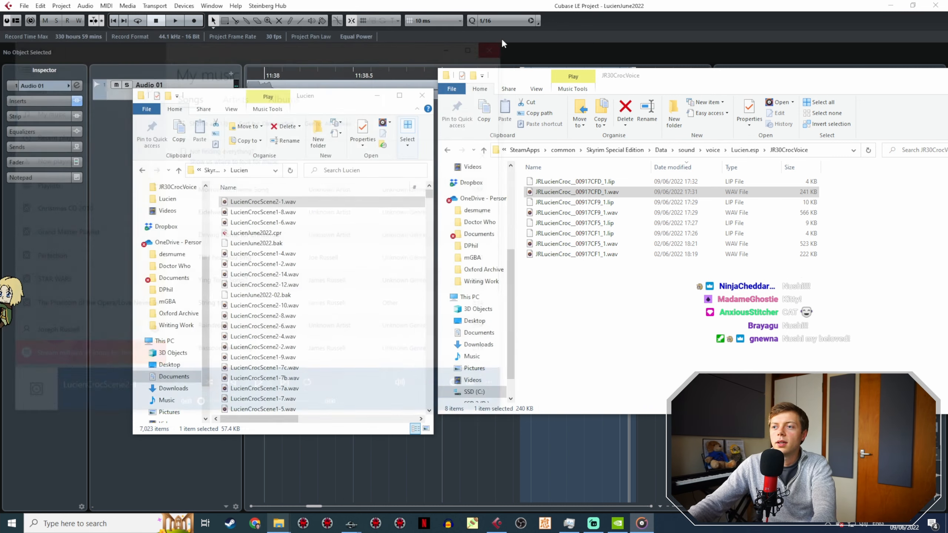
Step: Copy LucienCrocScene2-1.wav from the Lucien folder into the JR30CrocVoice folder and sort that folder by name
drag(407, 202, 585, 191)
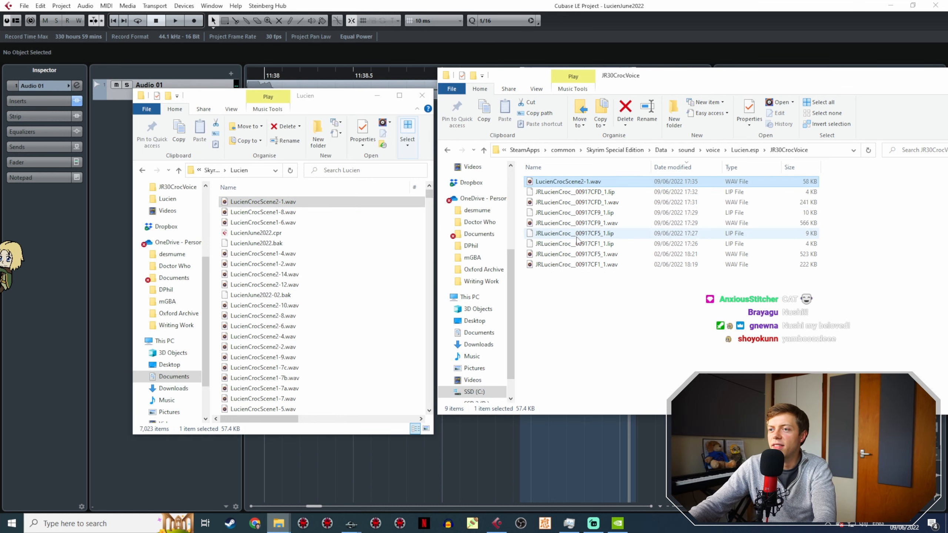
click(627, 168)
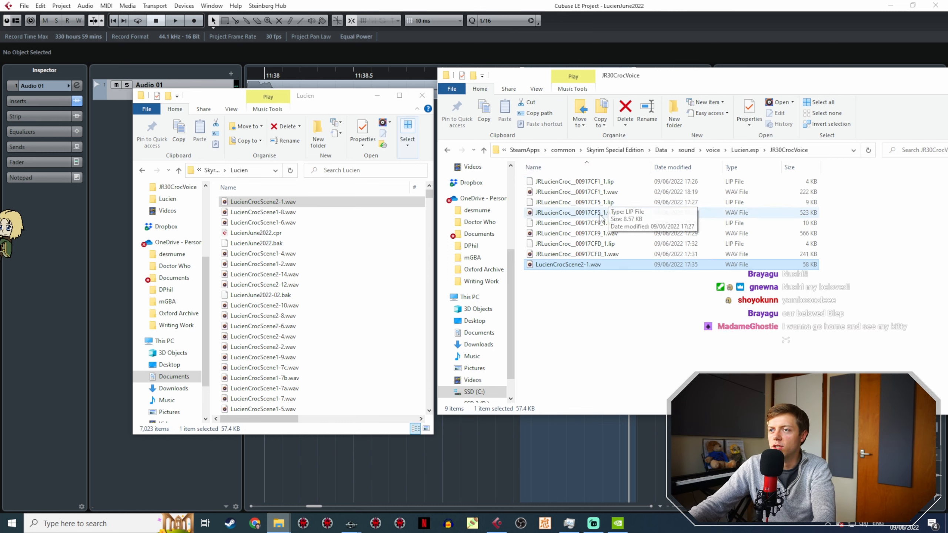
mouse_move(351, 523)
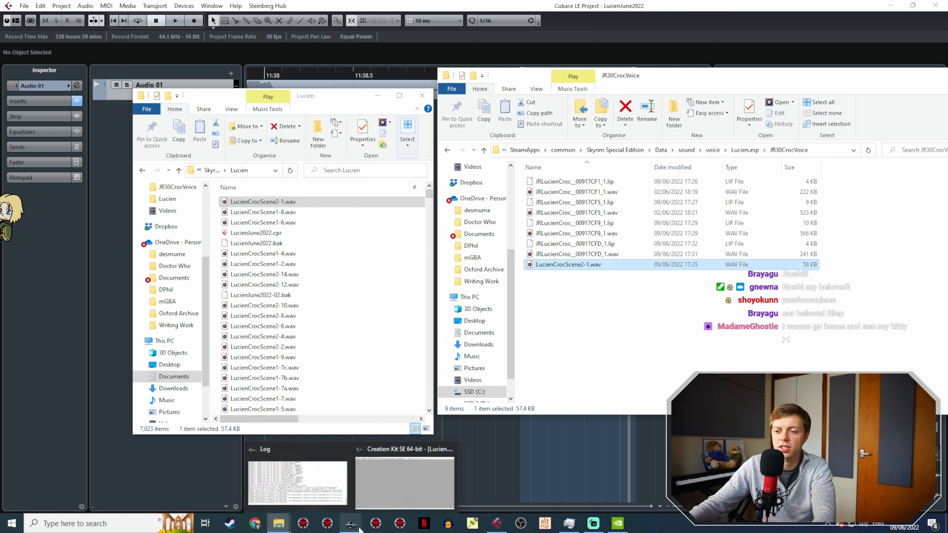
Step: Rename LucienCrocScene2-1.wav in the JR30CrocVoice folder to the Toodly? response's voice filename, JRLucienCr_JRLucienCrocIdl_00917D00_1
click(399, 486)
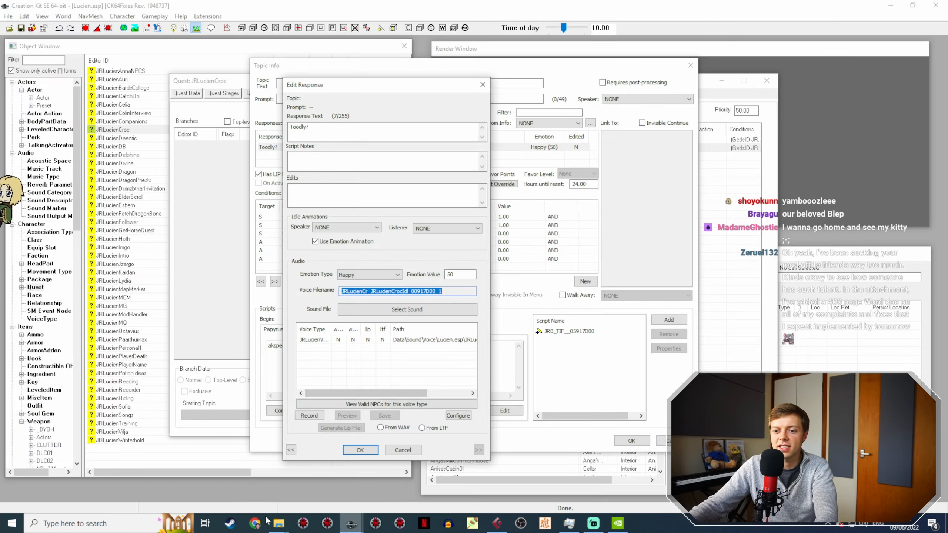
click(279, 524)
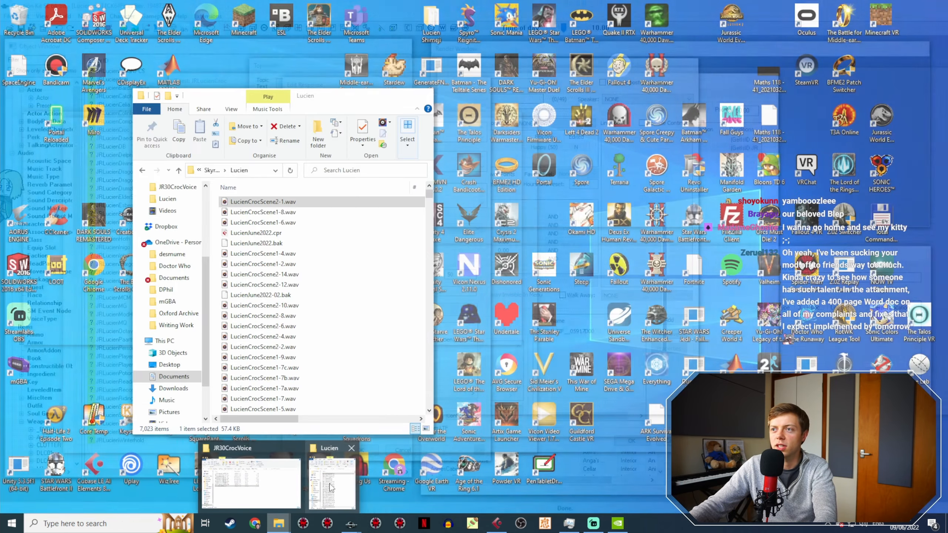
click(251, 483)
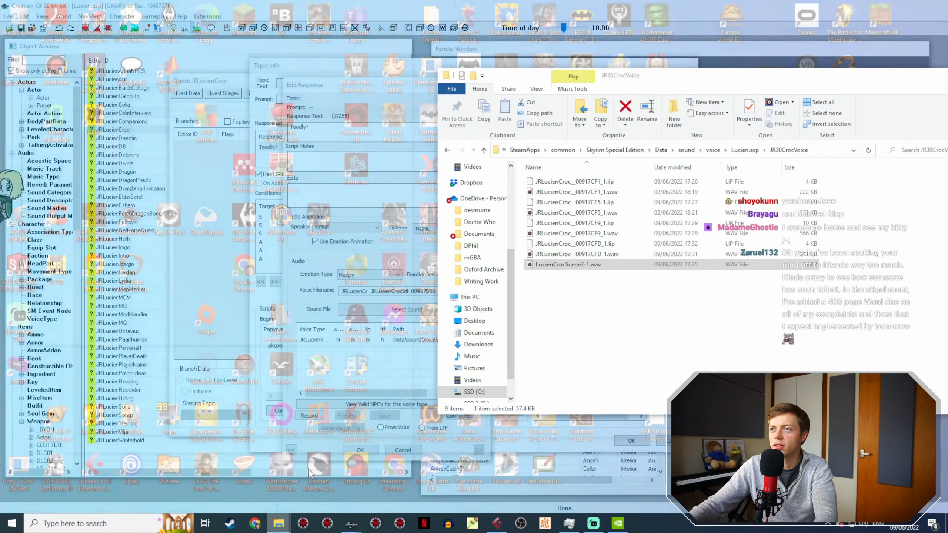
key(F2)
text(JRLucienCr_JRLucienCrocIdl_00917D00_1)
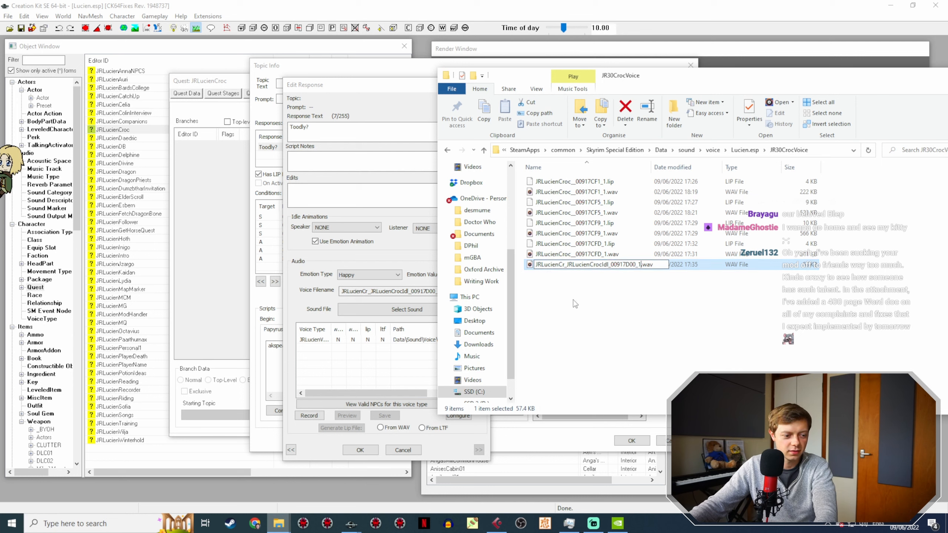
click(577, 313)
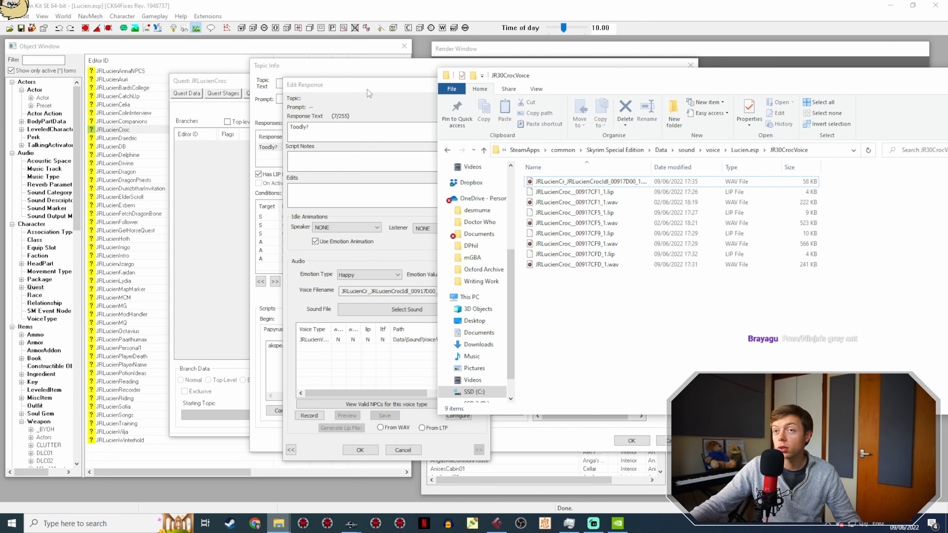
Step: Compare the Toodly? response's voice filename with the renamed wav, reopen the response to recheck its voice file entry, and close it
click(416, 291)
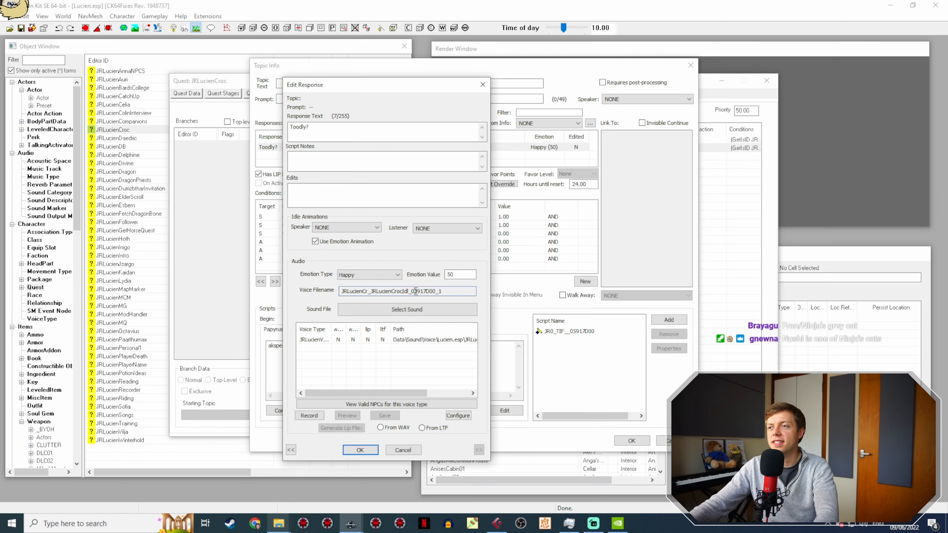
mouse_move(280, 524)
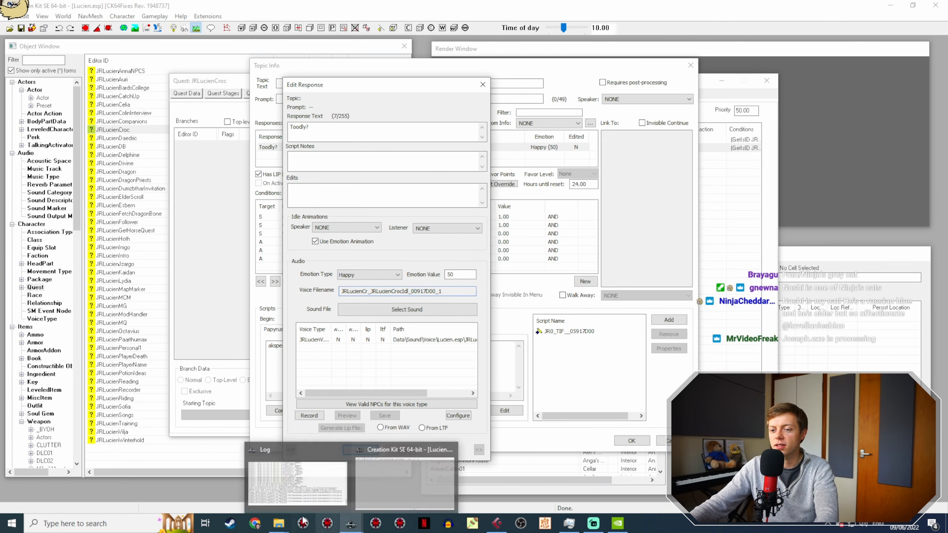
click(250, 482)
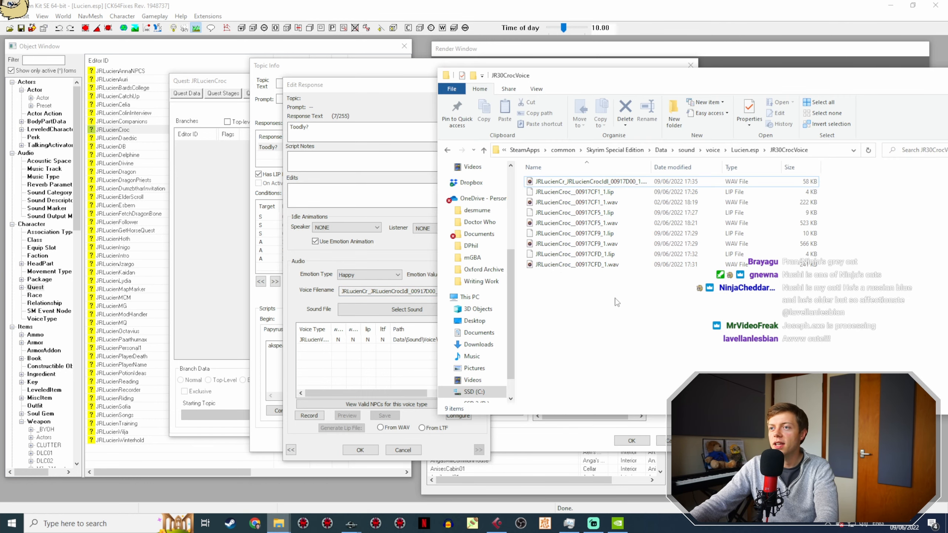
click(361, 451)
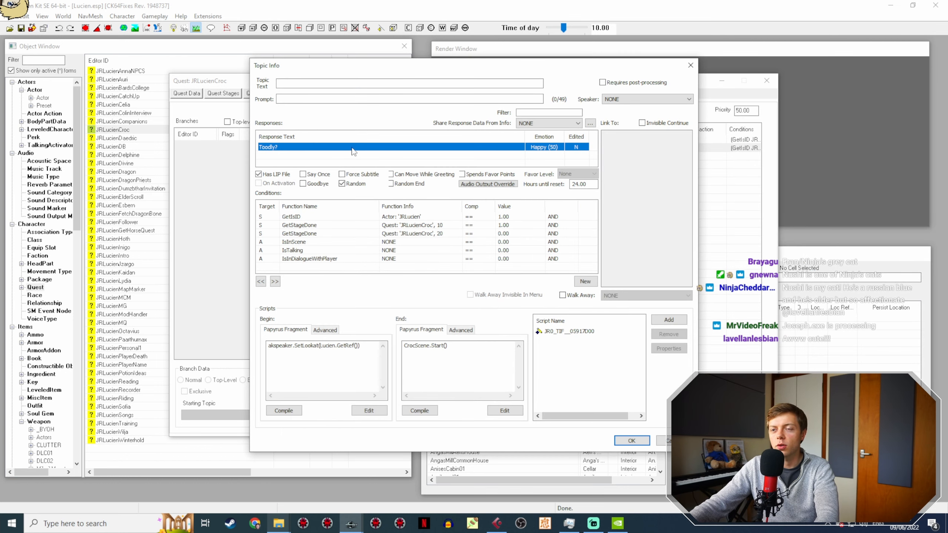
double_click(351, 147)
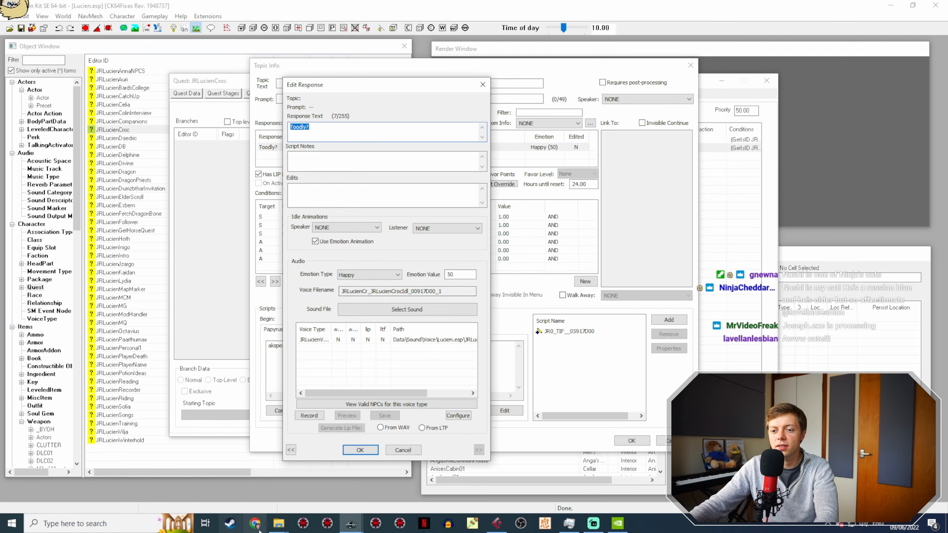
mouse_move(279, 523)
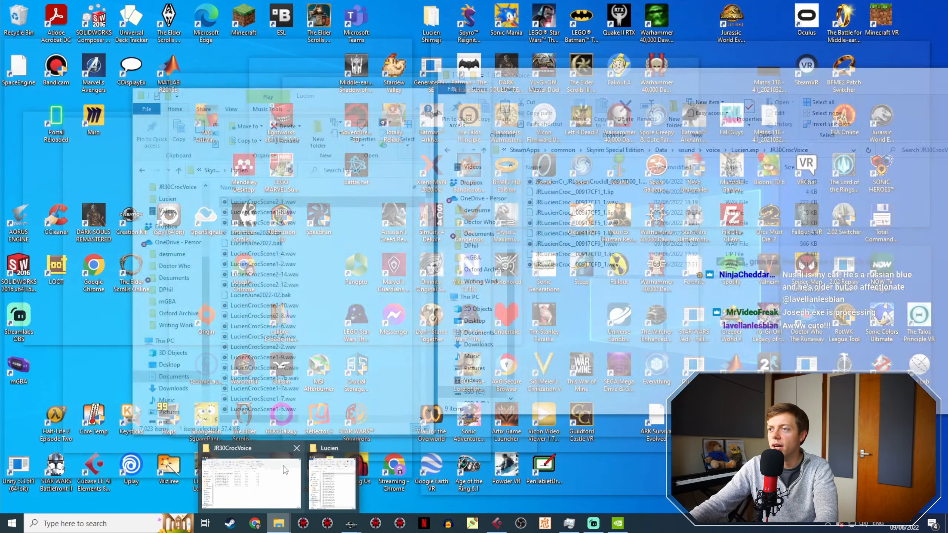
click(285, 469)
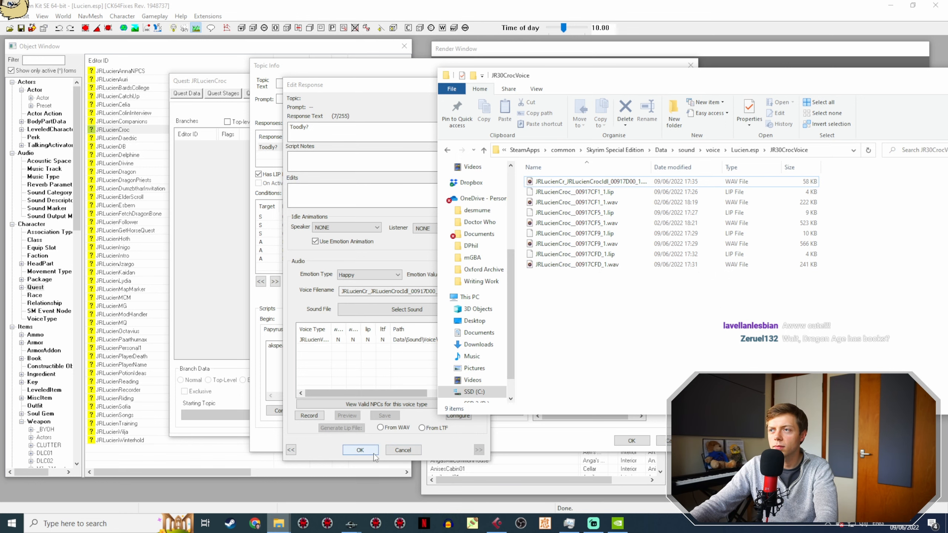
click(373, 453)
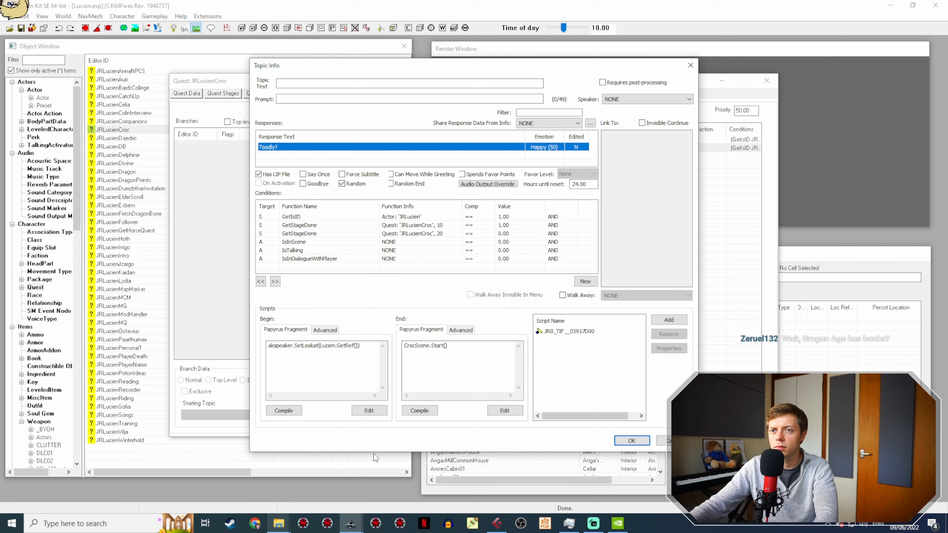
Step: Change the condition function of the Toodly? line's GetIsID condition to GetIsAliasRef
click(421, 217)
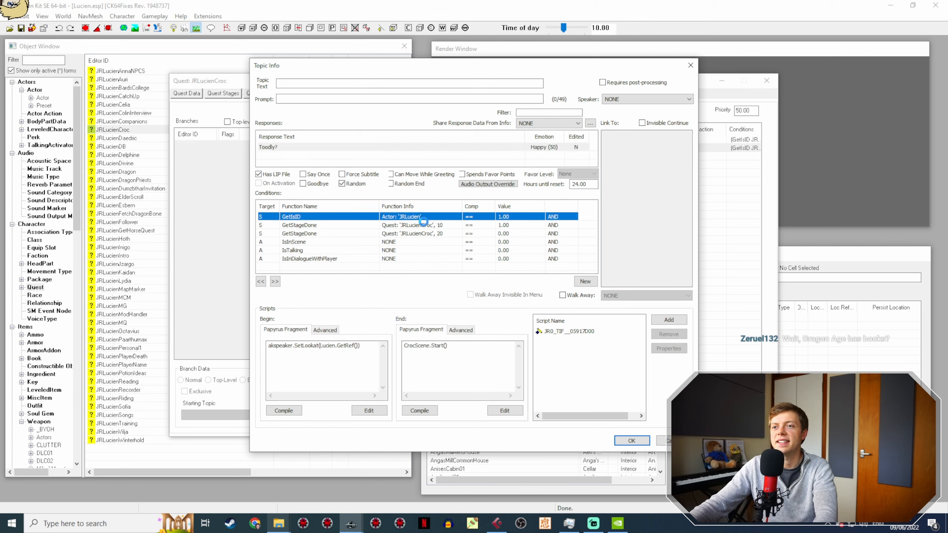
click(400, 257)
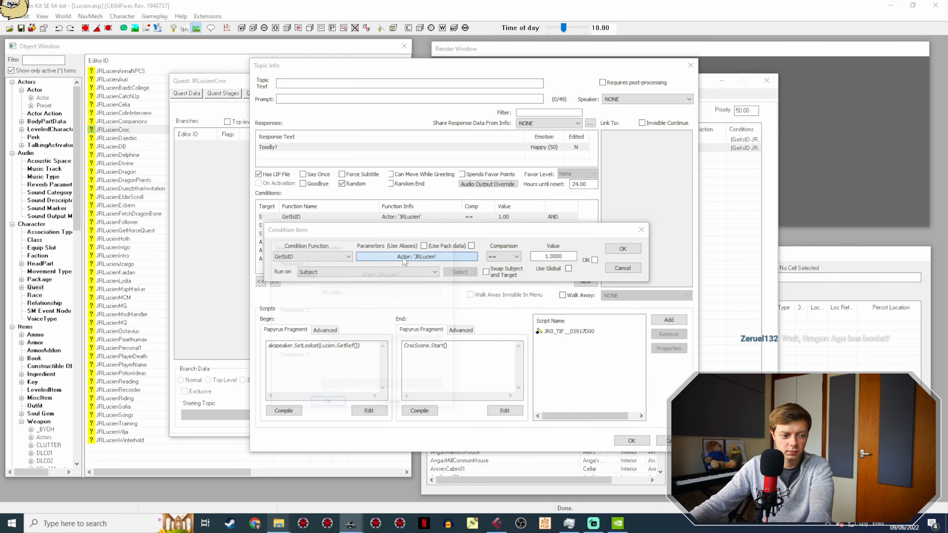
click(392, 404)
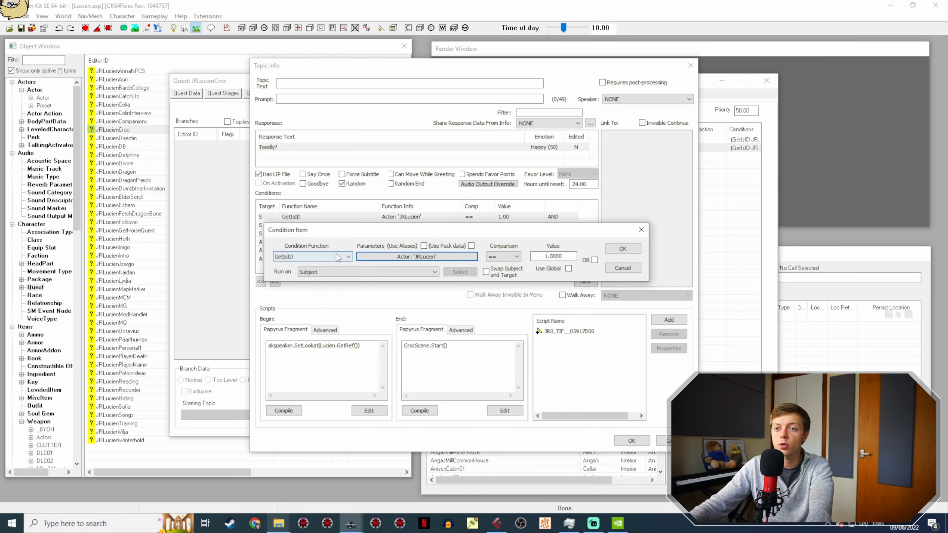
click(347, 257)
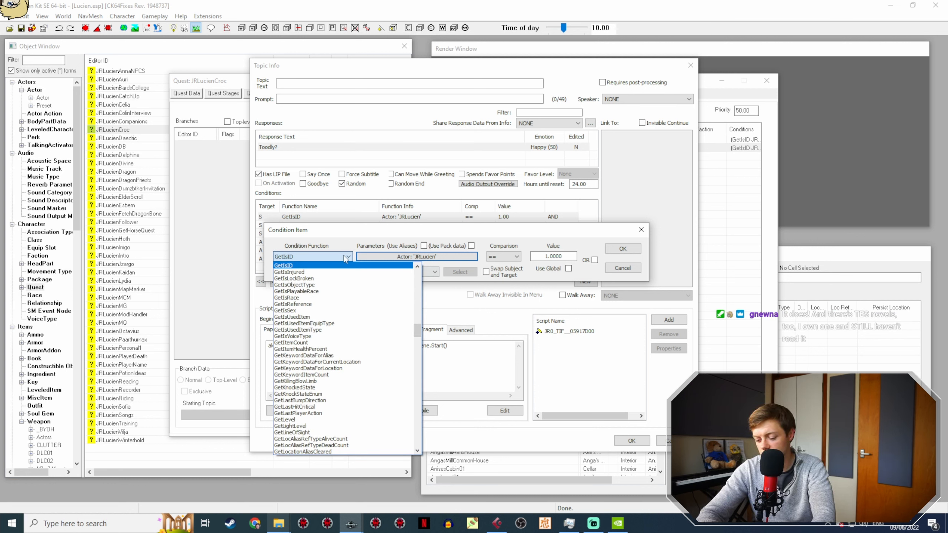
text(getis)
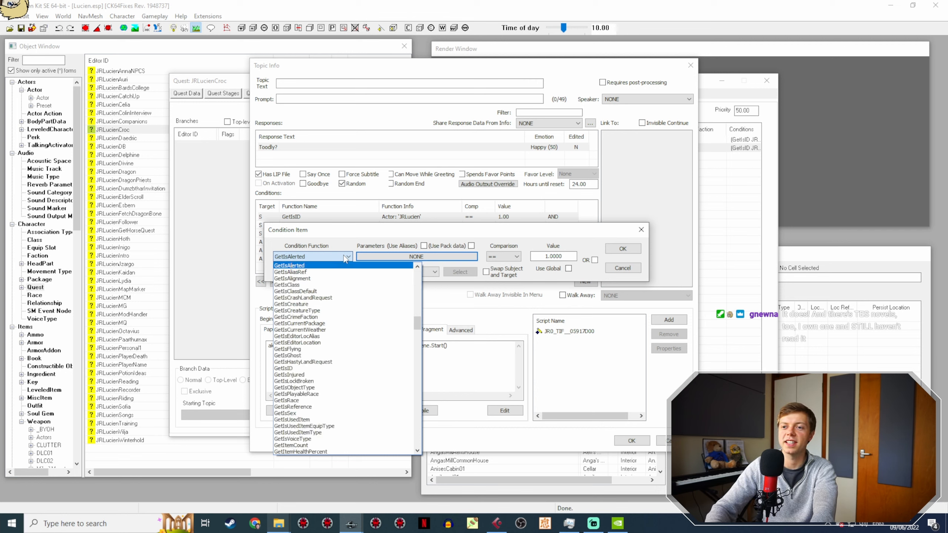
key(Down)
key(Down)
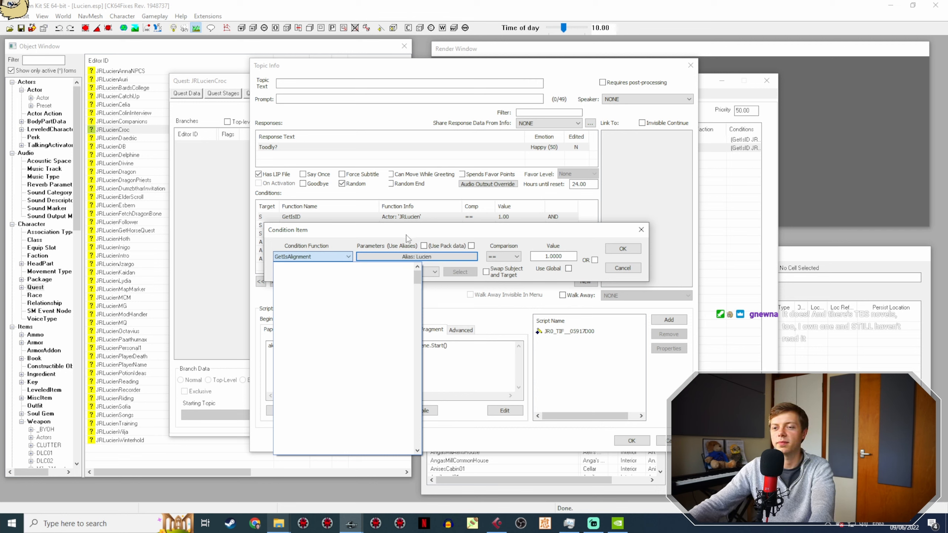
key(Return)
click(300, 260)
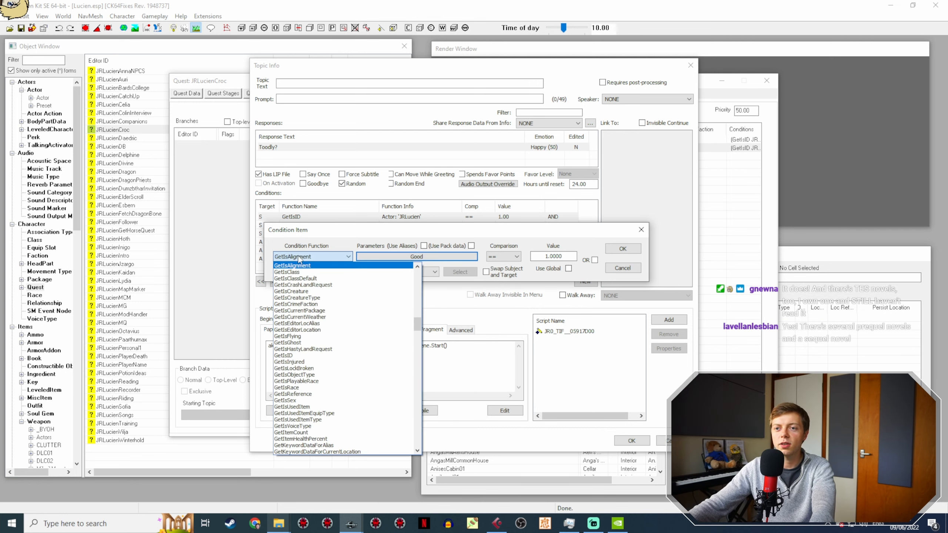
scroll(313, 282, up, 1)
click(317, 283)
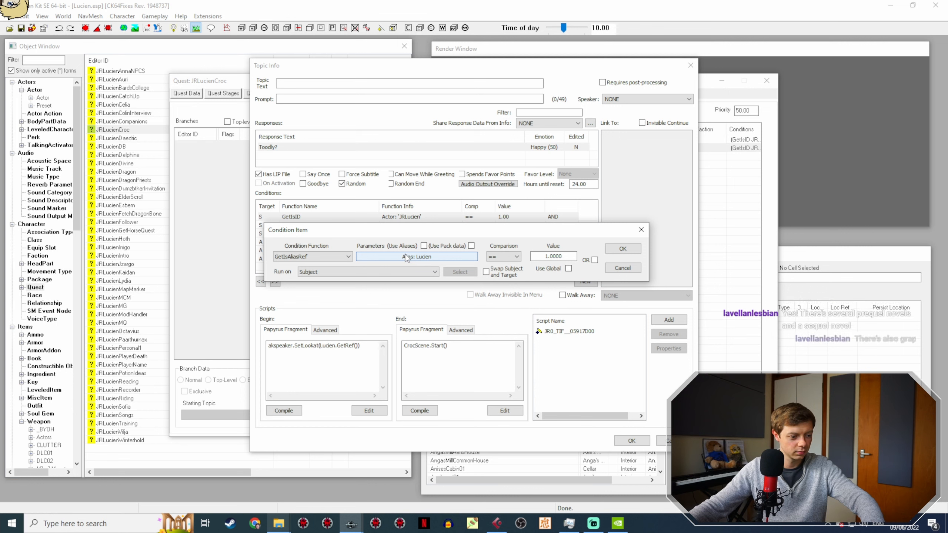
Step: Set the GetIsAliasRef condition's quest alias to Croc, and confirm the condition and the topic info
click(406, 257)
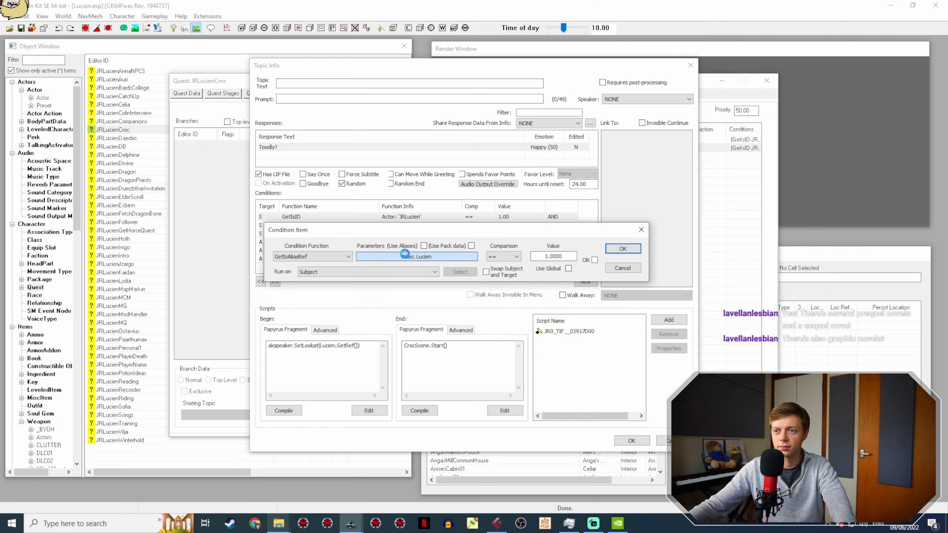
click(408, 292)
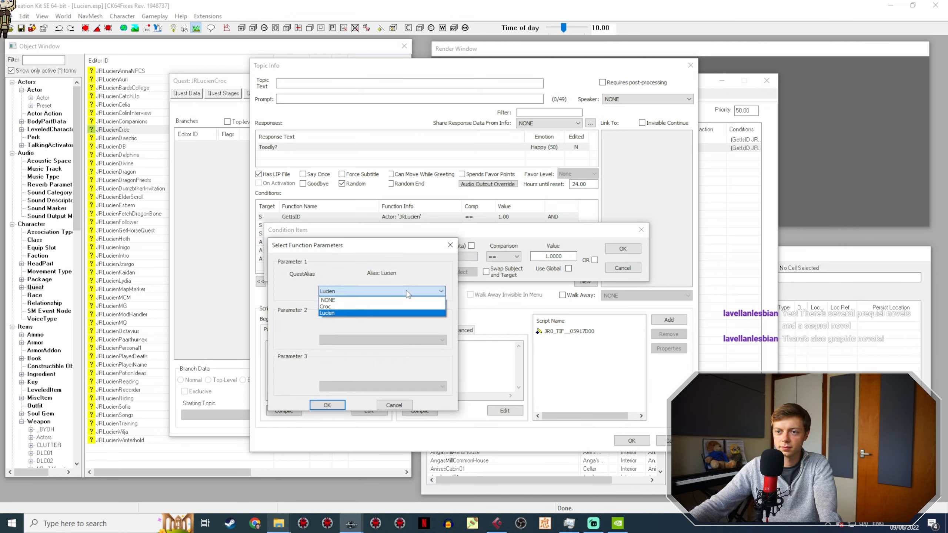
click(398, 309)
click(325, 406)
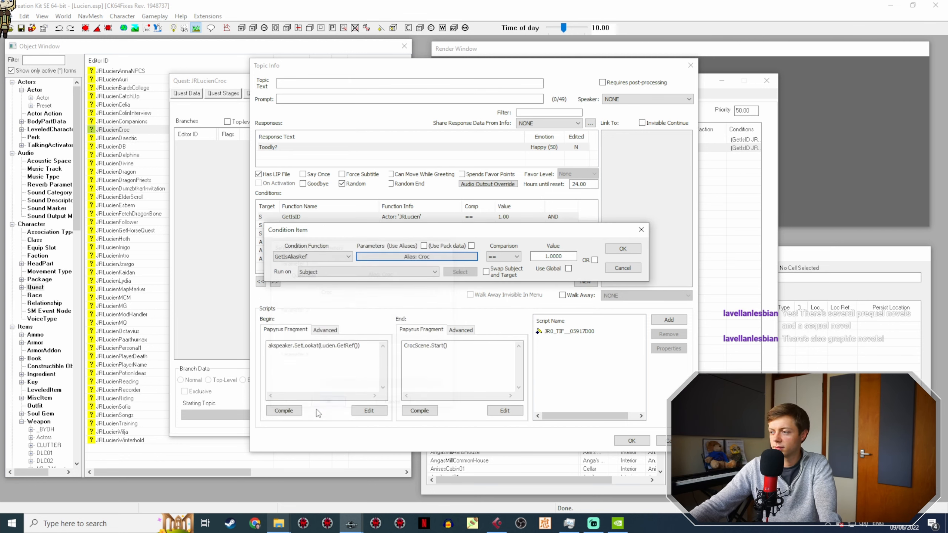
click(620, 250)
click(631, 441)
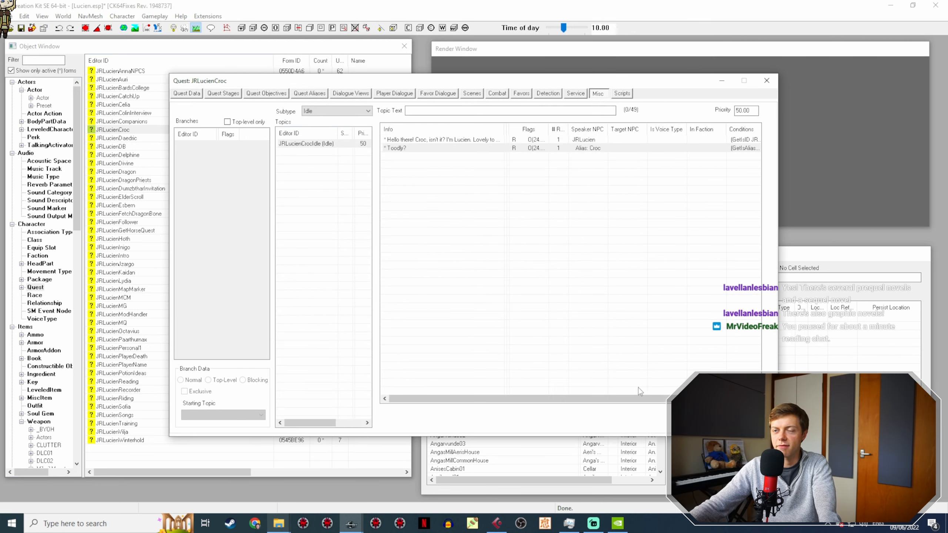
Step: Close the JRLucienCroc quest, save the Lucien.esp plugin, and reopen the quest
click(700, 421)
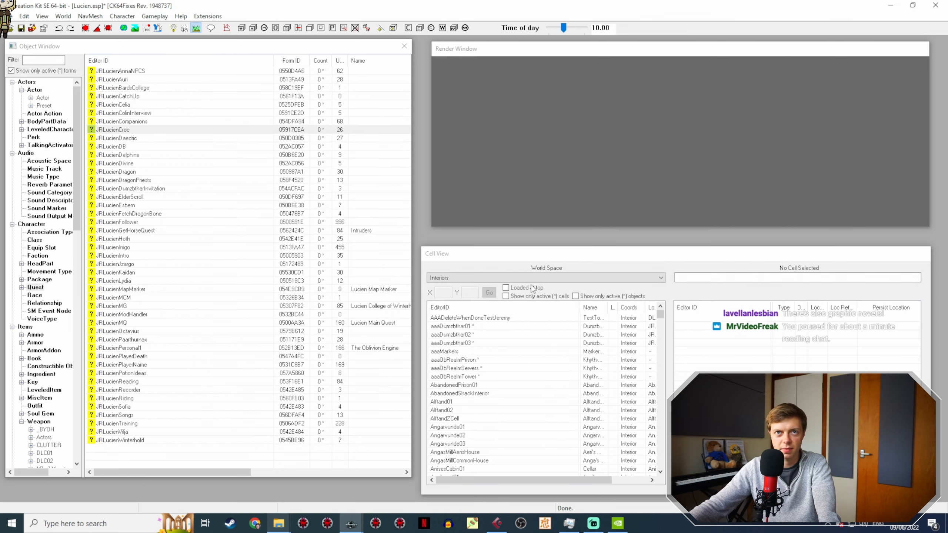
click(20, 28)
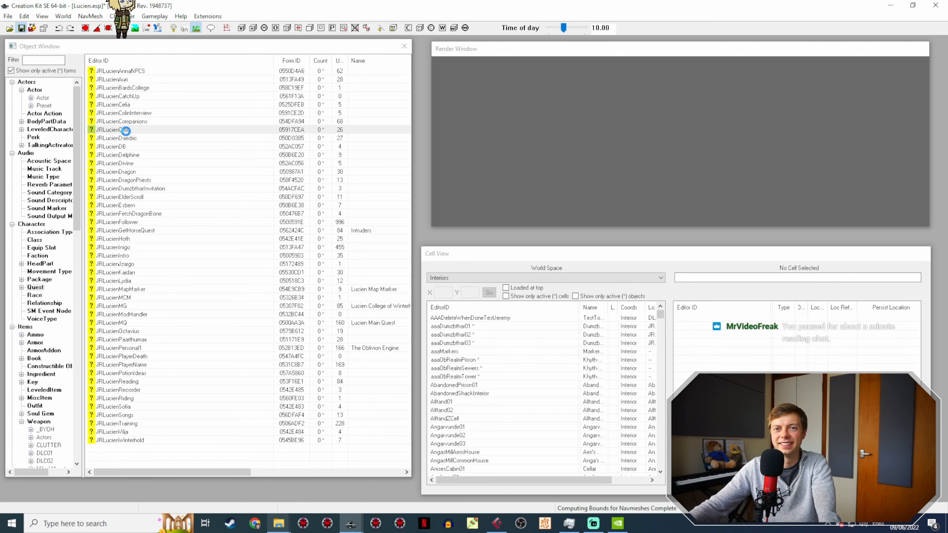
click(126, 130)
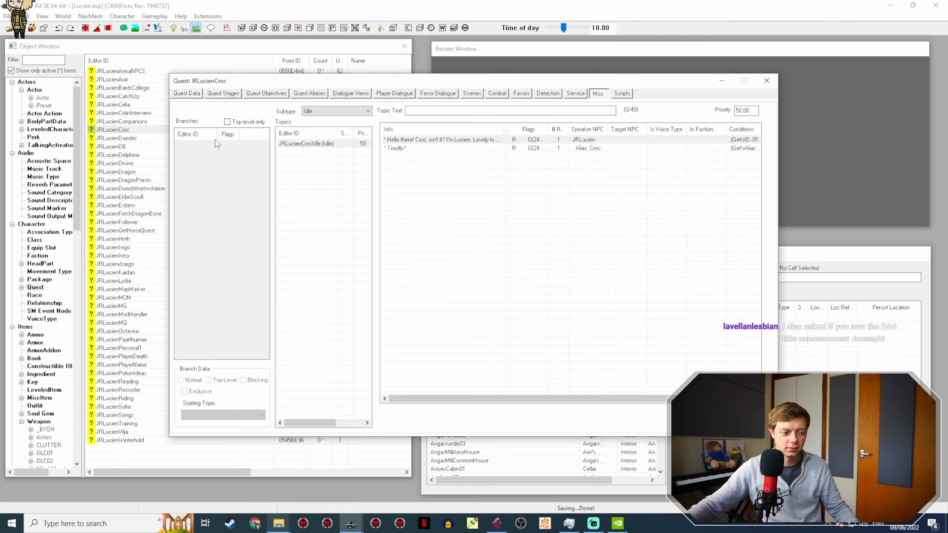
Step: Open the topic info of Croc's Yazoo! line from Action 2 of JRLucienCrocScene2, and switch to Cubase
click(401, 93)
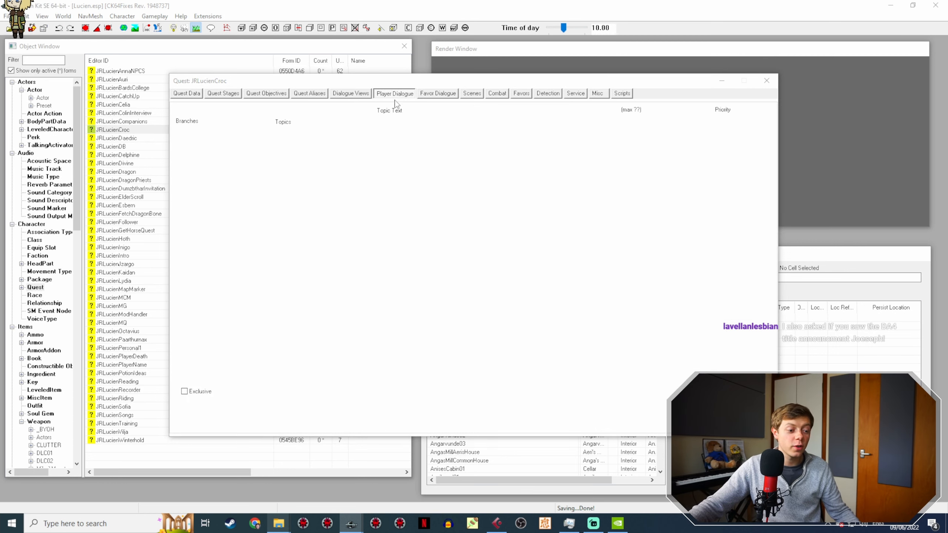
click(598, 94)
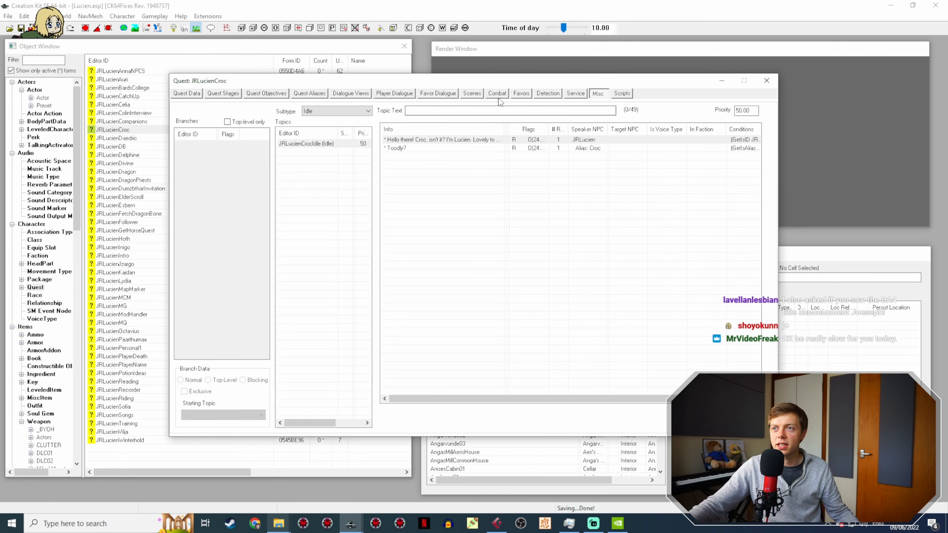
click(478, 94)
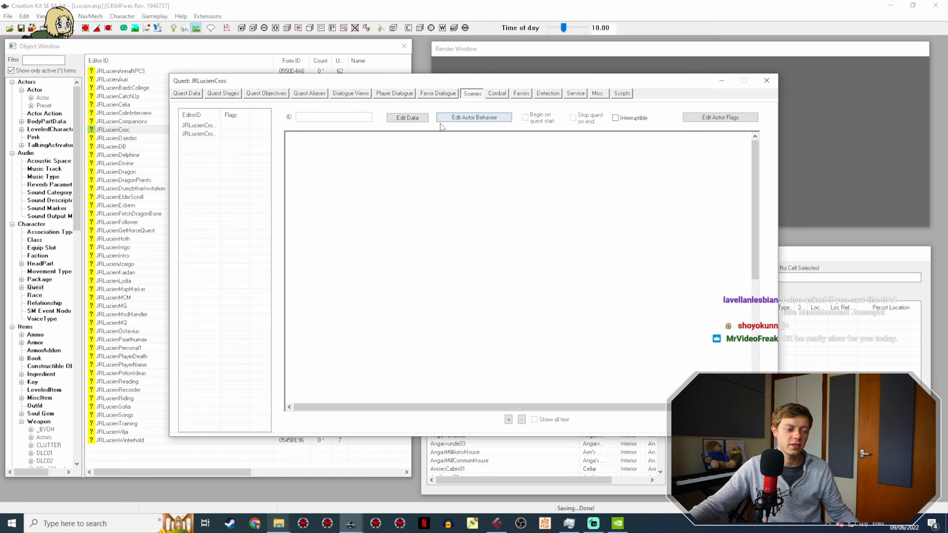
click(206, 126)
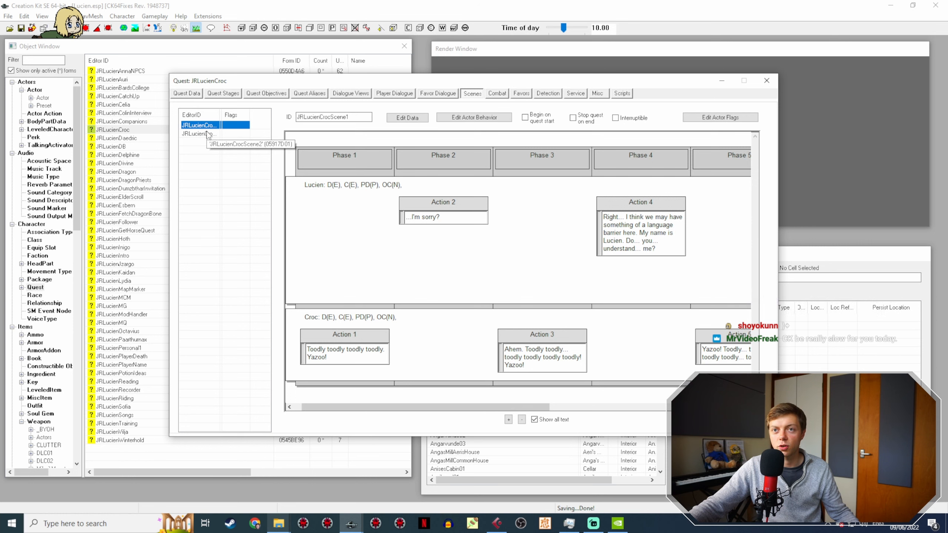
click(208, 134)
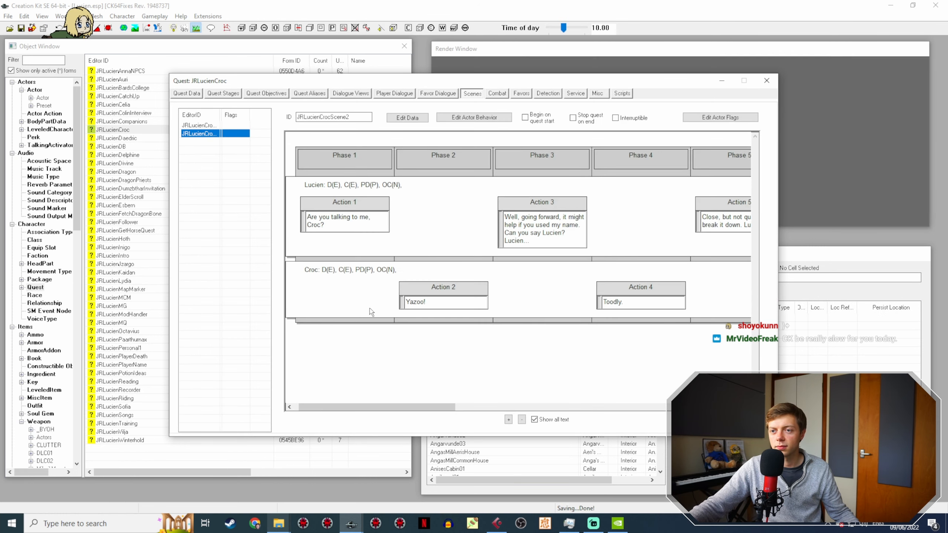
click(435, 286)
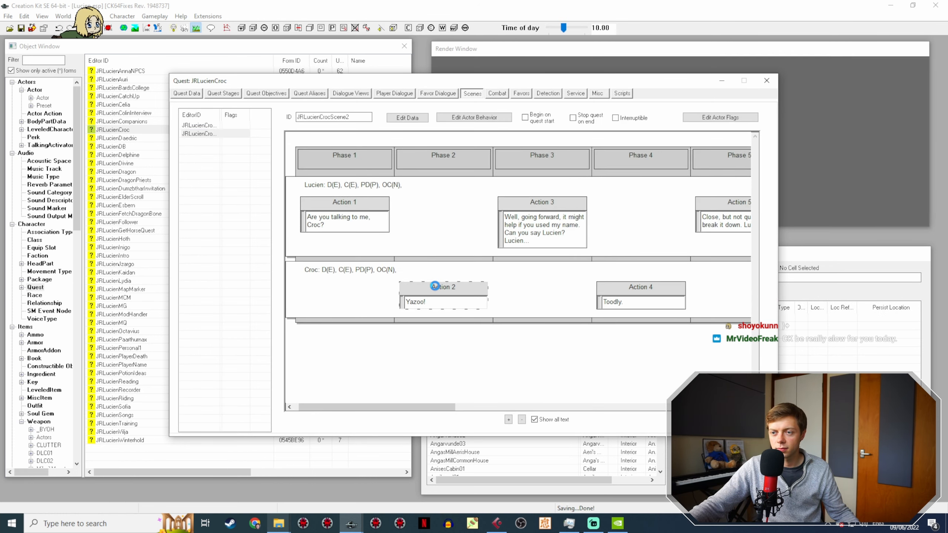
double_click(435, 285)
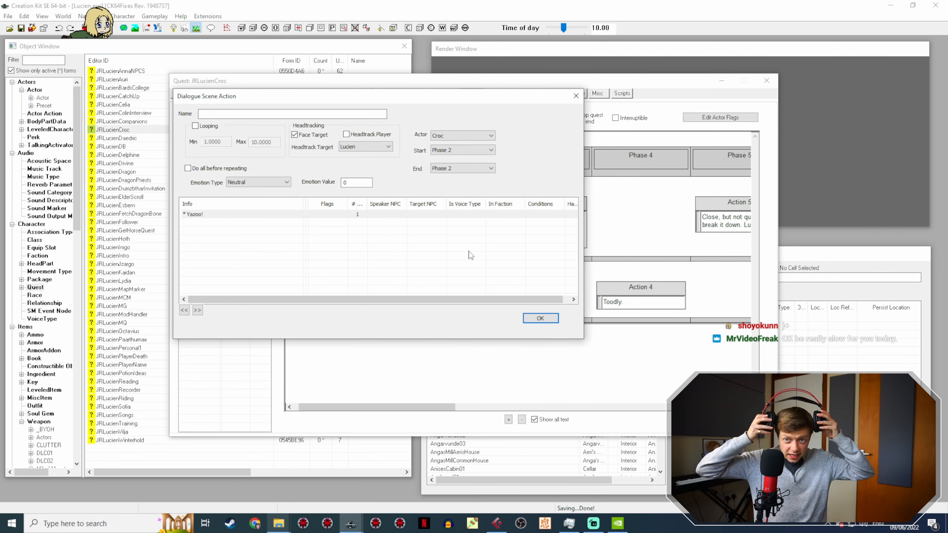
double_click(199, 216)
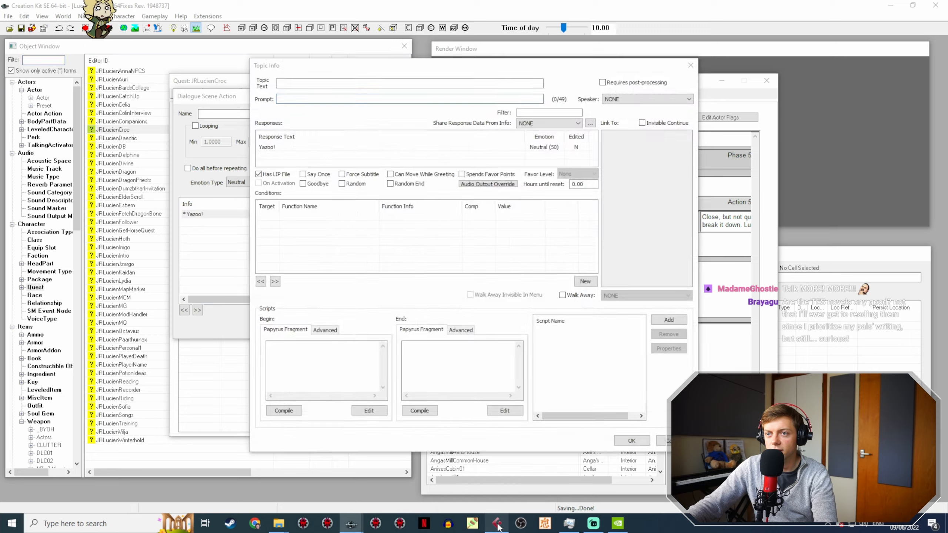
click(498, 524)
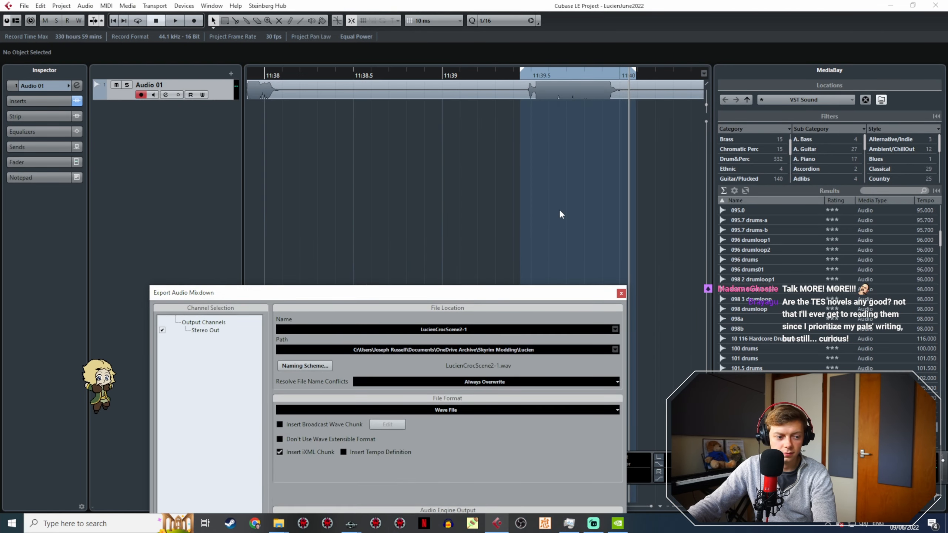
Step: Find and play the take near 11:47 on Audio 01, and set the export range from about 11:47.0 to 11:47.8
ctrl+scroll(559, 214, down, 5)
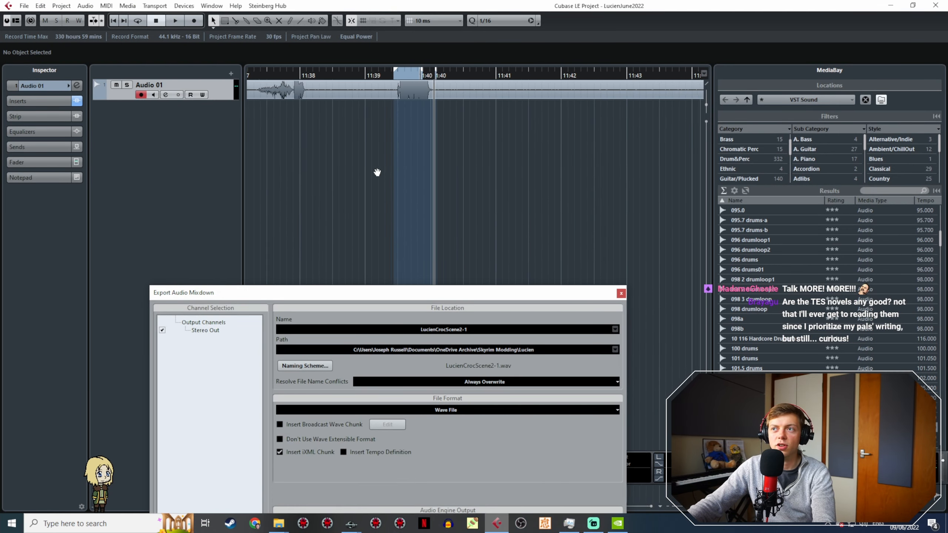
ctrl+scroll(447, 161, down, 4)
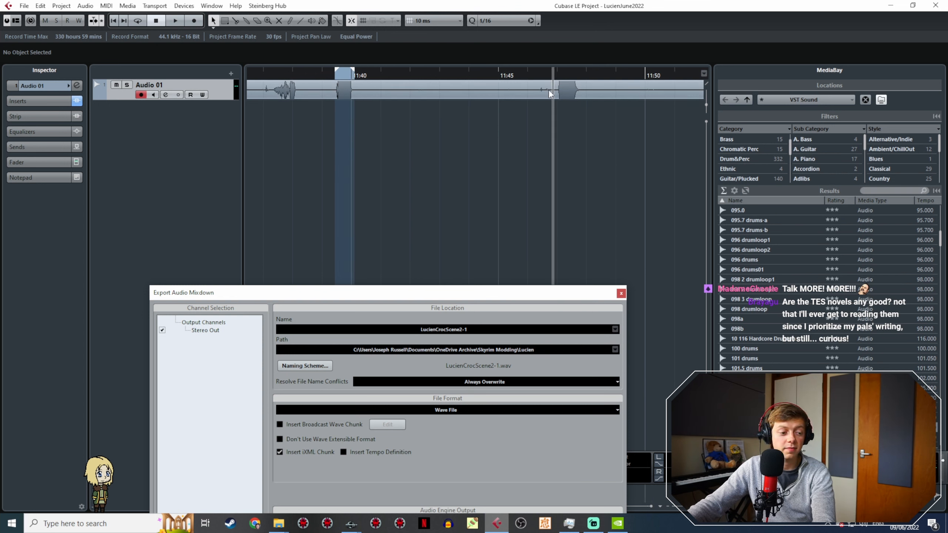
middle_drag(541, 134, 445, 137)
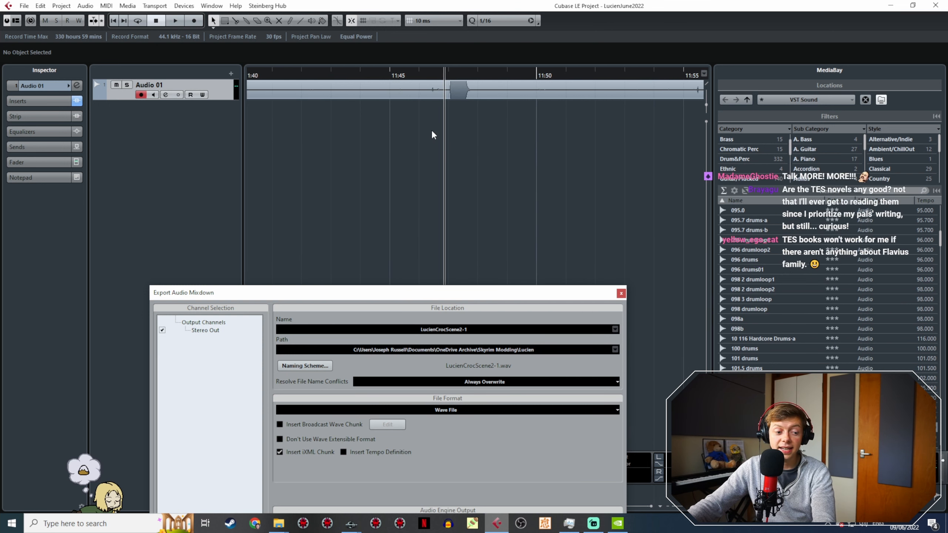
ctrl+scroll(431, 130, up, 3)
key(space)
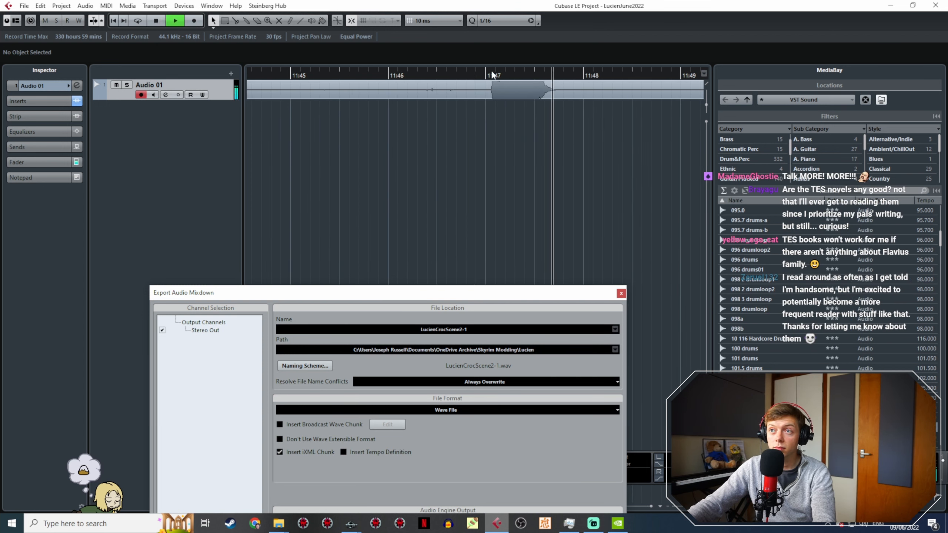
key(space)
drag(487, 71, 559, 79)
Step: Export the marked range as a mono wave file named LucienCrocScene2-3
drag(488, 291, 420, 118)
click(413, 156)
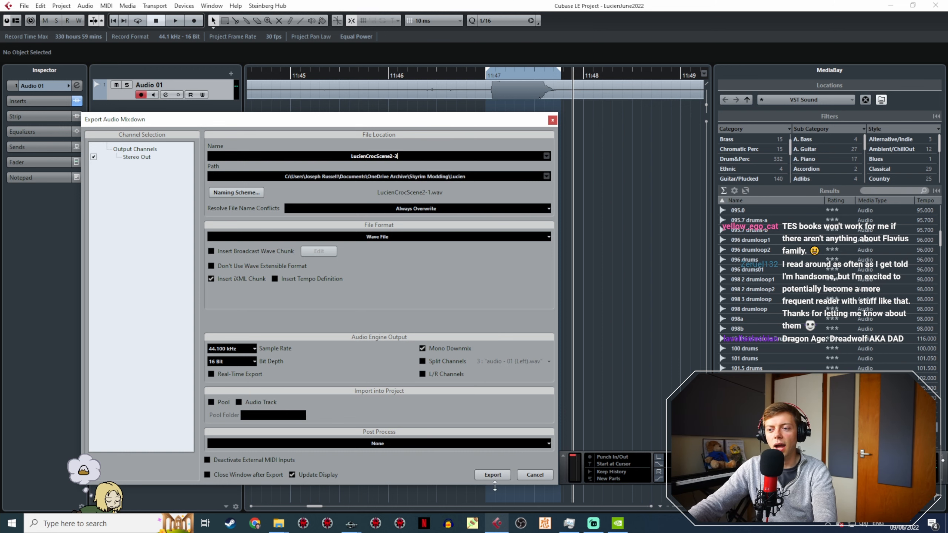
click(496, 475)
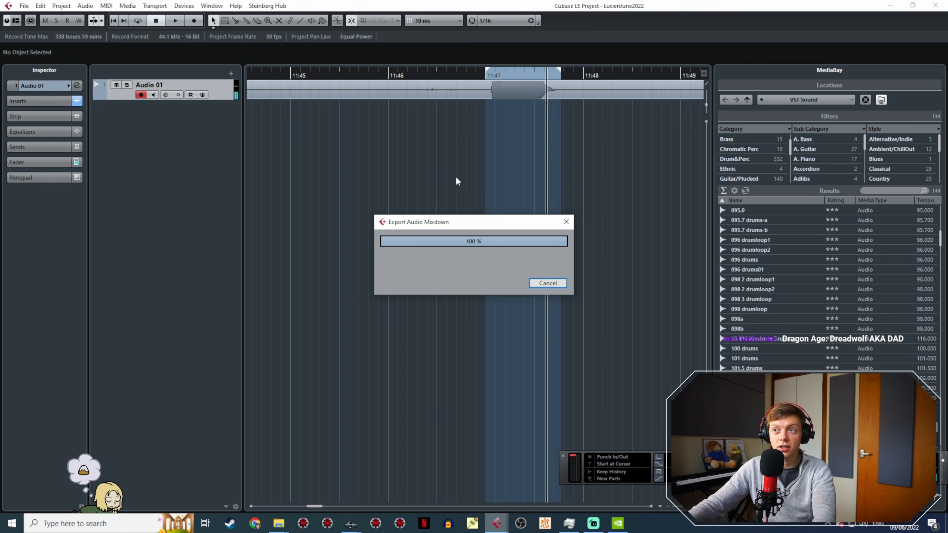
key(Escape)
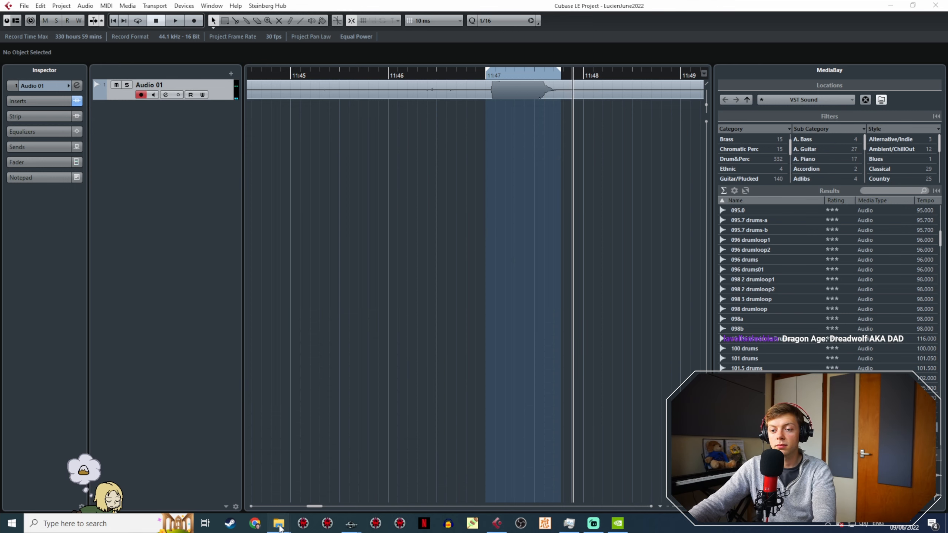
Step: Copy LucienCrocScene2-3.wav from the Lucien recordings folder into the JR30CrocVoice folder
click(287, 508)
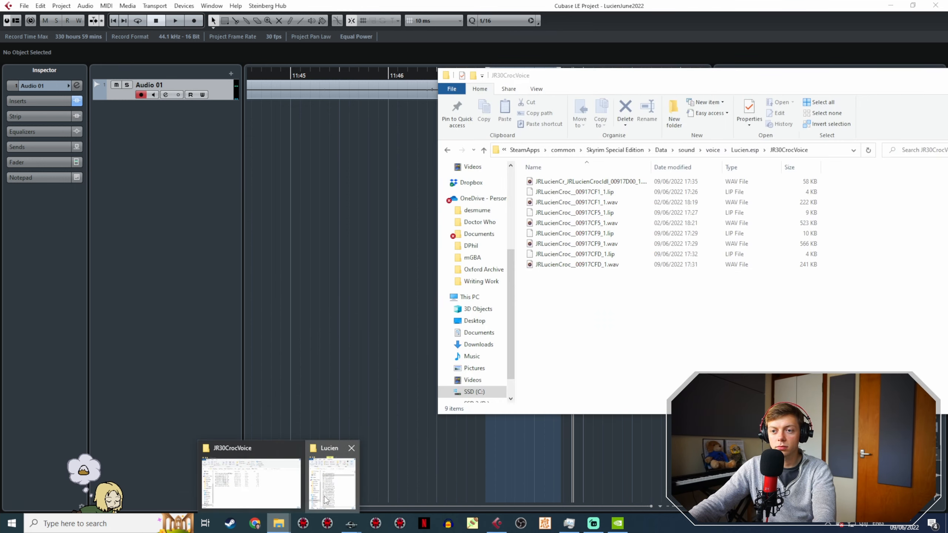
click(330, 482)
click(298, 203)
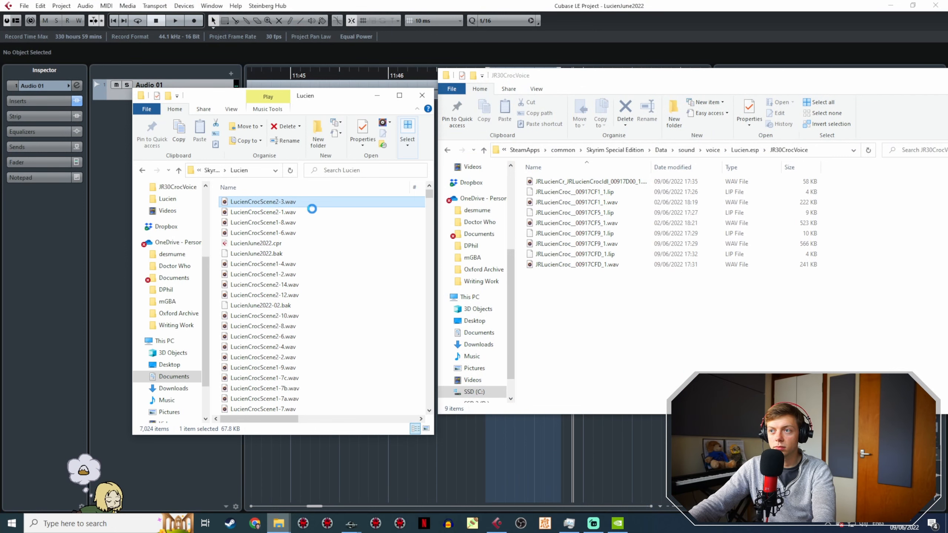
mouse_move(632, 298)
mouse_down()
mouse_move(623, 272)
mouse_move(622, 297)
mouse_up()
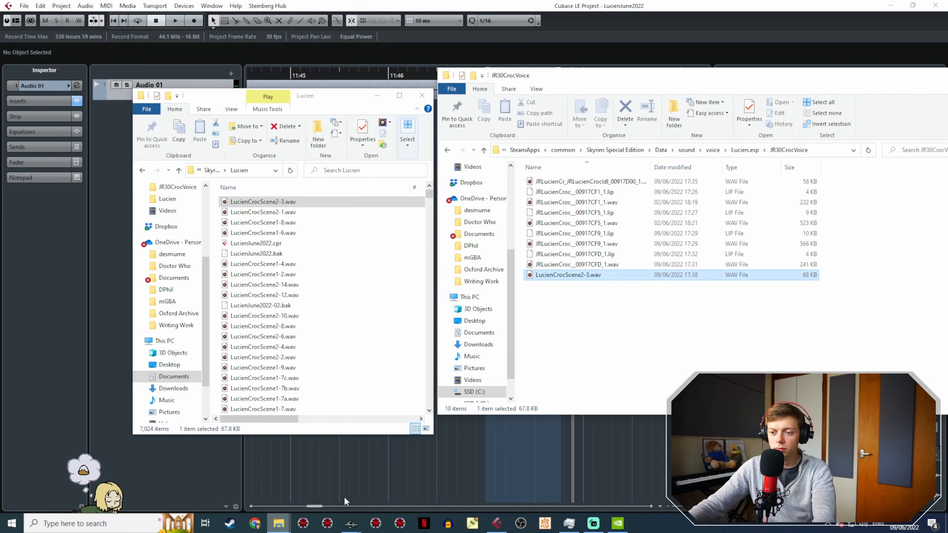
Step: Switch to Creation Kit, and close the Yazoo! topic info and its dialogue scene action
mouse_move(351, 524)
click(397, 489)
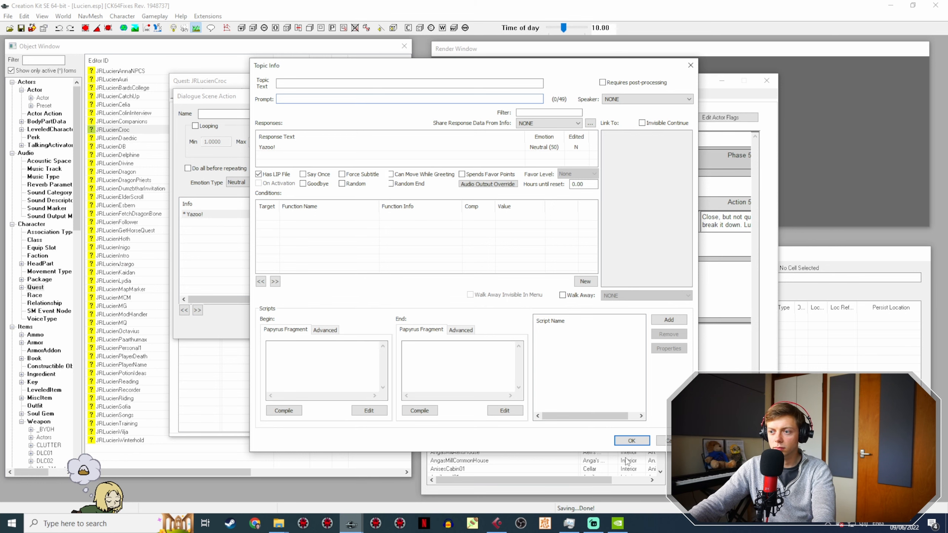
click(631, 441)
click(540, 318)
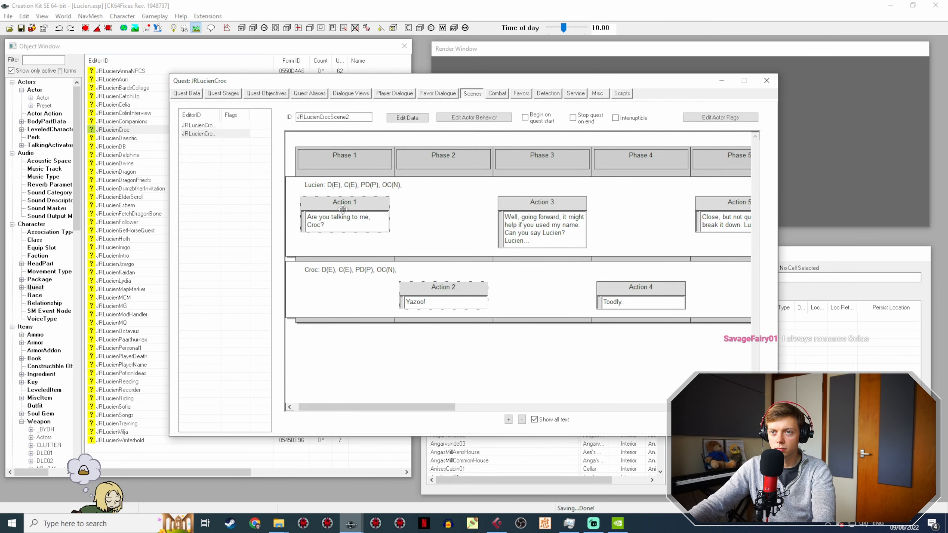
Step: Generate the lip file from WAV for Croc's Toodly? idle response, and confirm the response and topic info
click(605, 95)
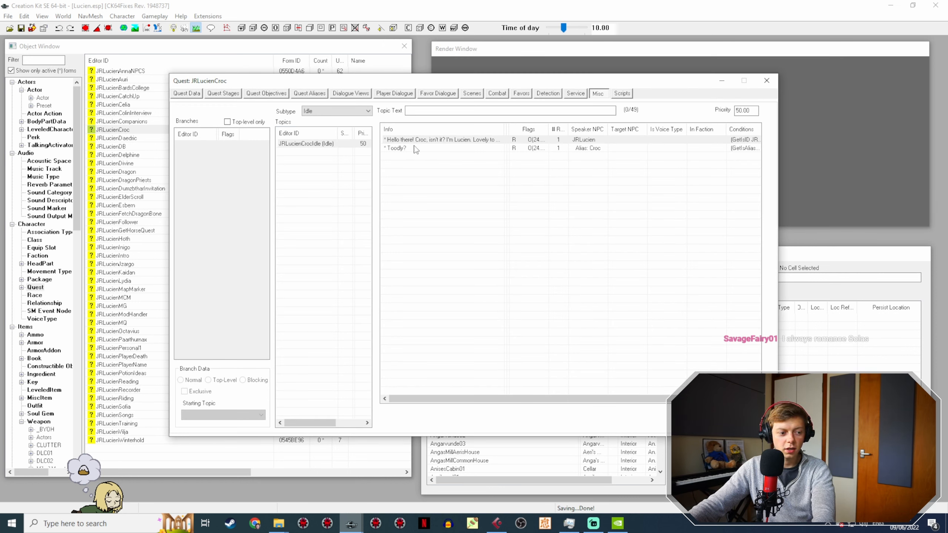
double_click(418, 149)
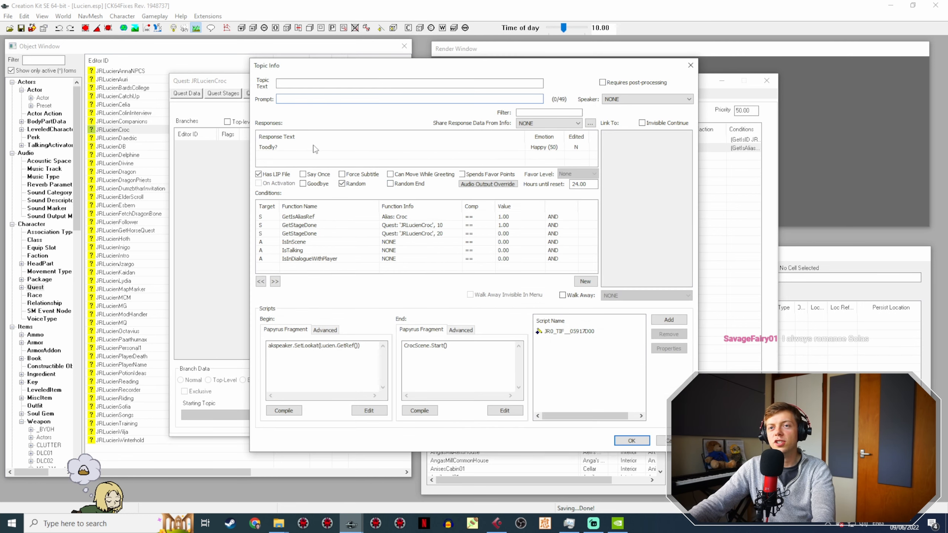
double_click(316, 148)
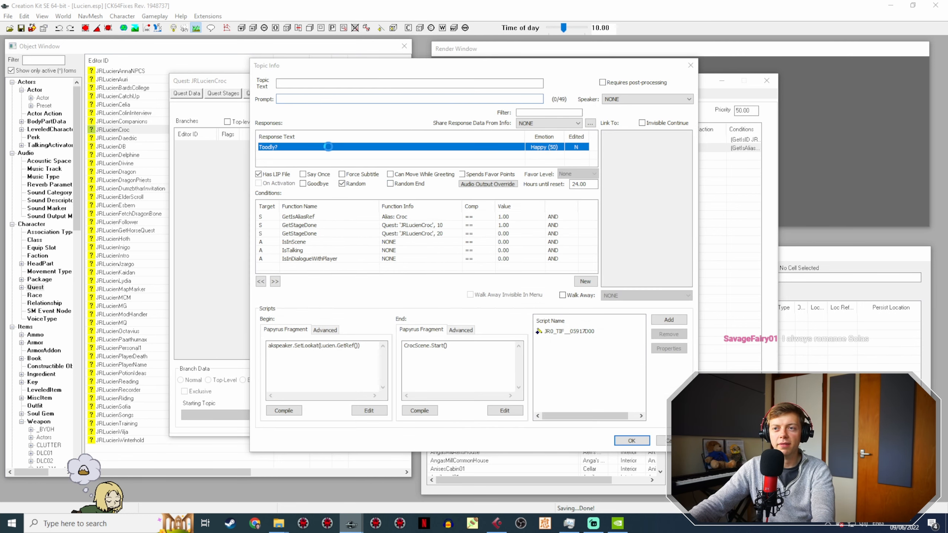
click(430, 340)
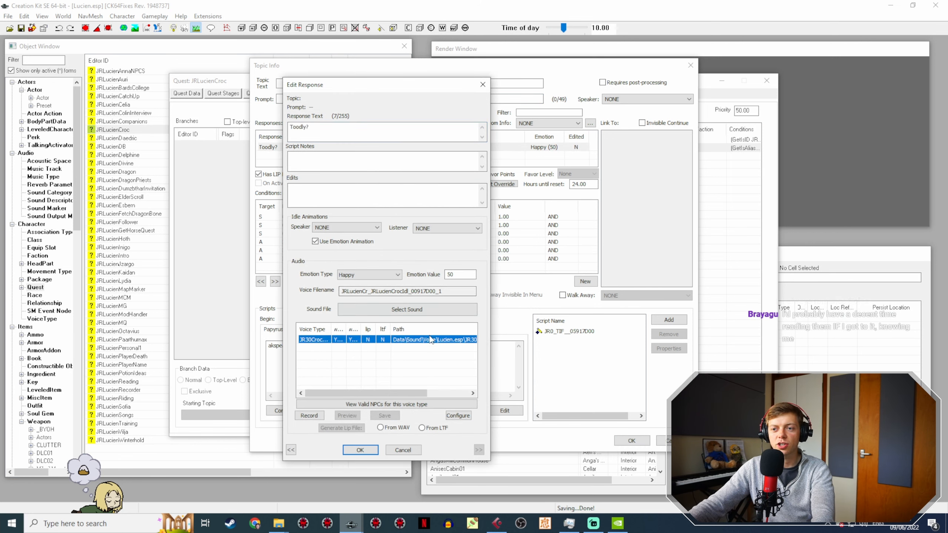
click(362, 450)
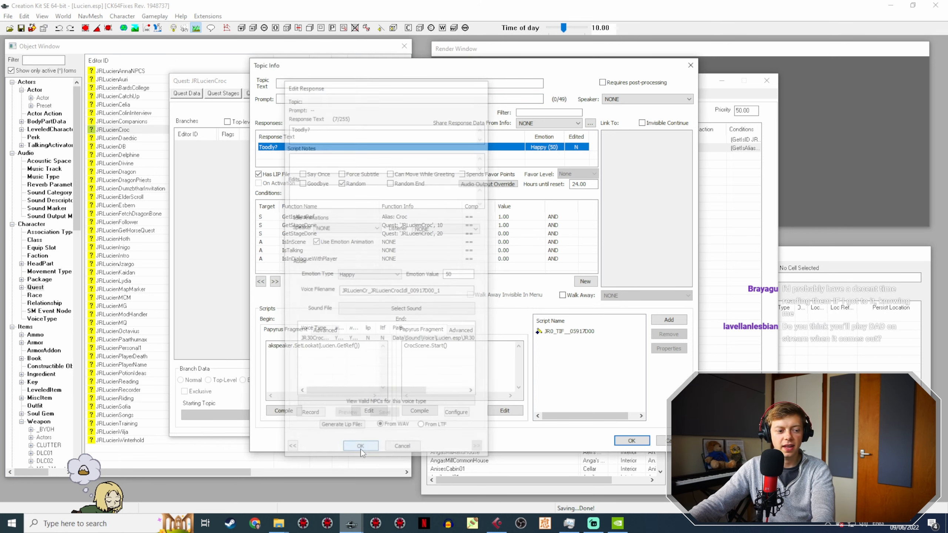
click(632, 441)
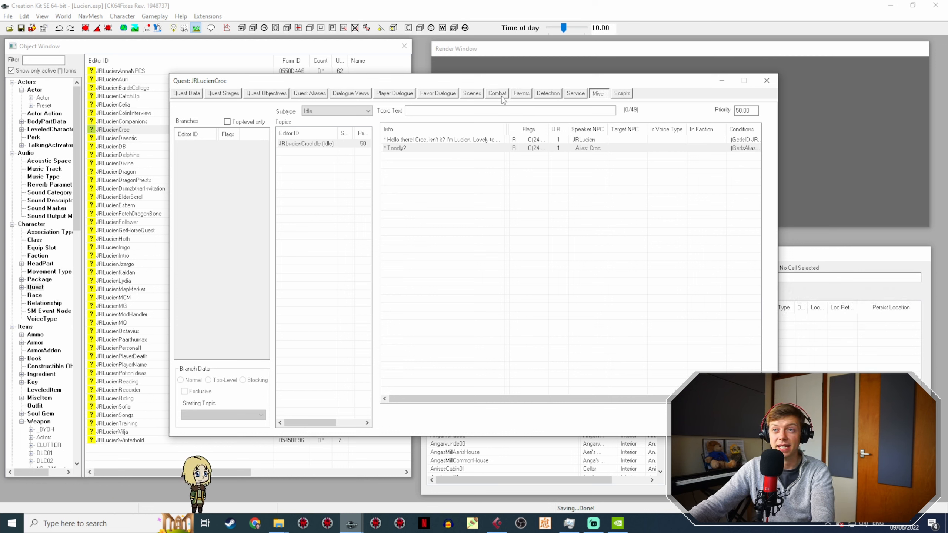
Step: Open Croc's Yazoo! response from Action 2 of JRLucienCrocScene2, and copy its voice filename
click(473, 94)
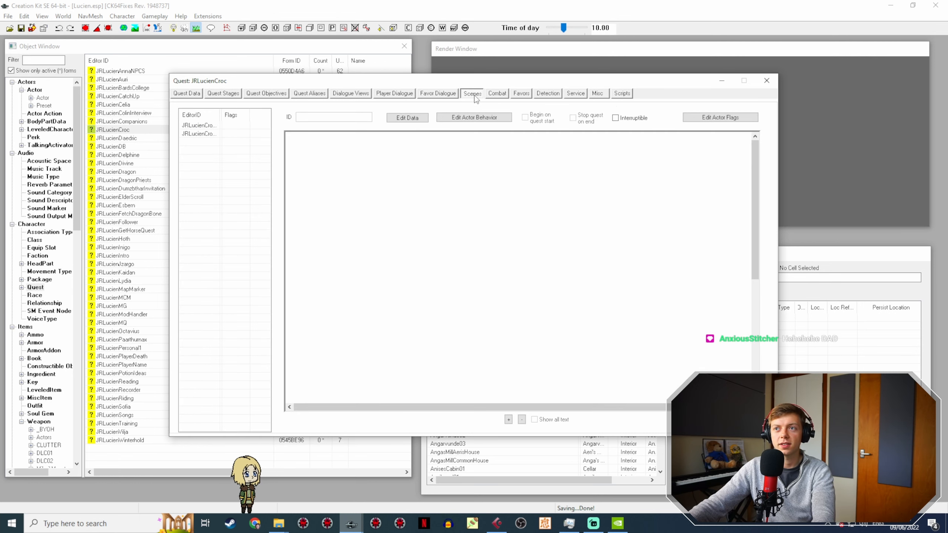
click(211, 133)
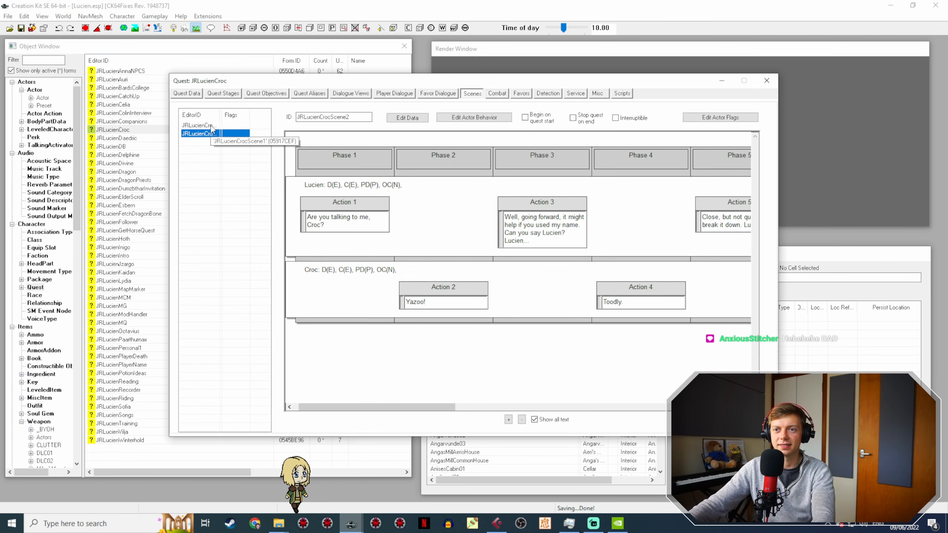
click(208, 126)
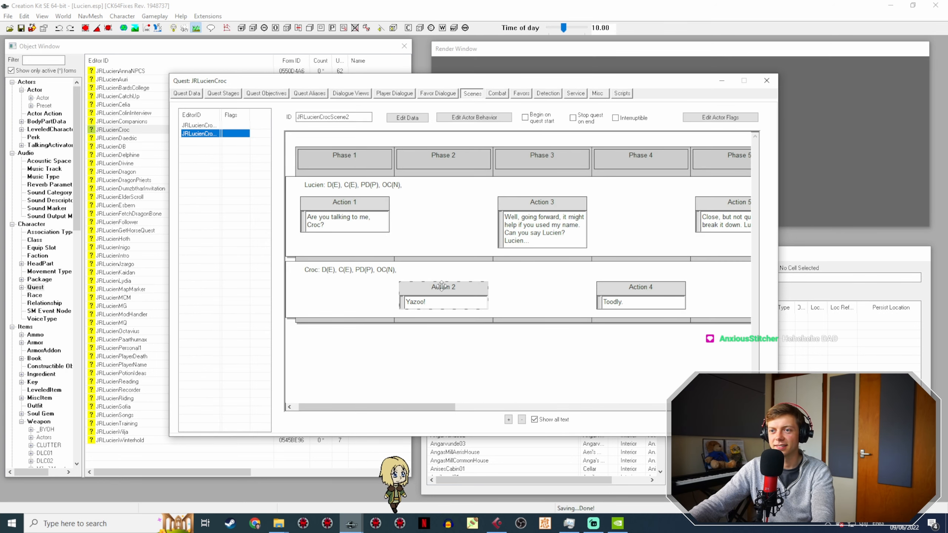
double_click(442, 286)
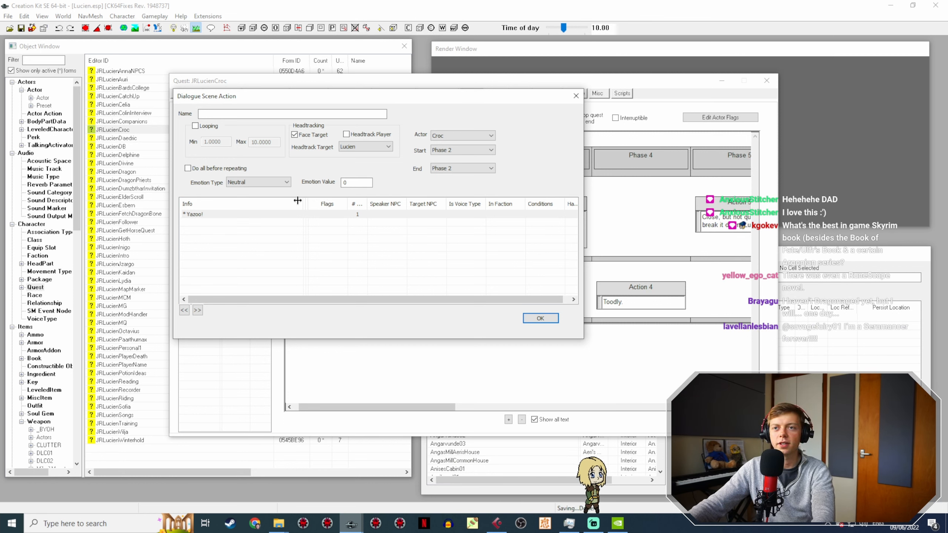
double_click(212, 214)
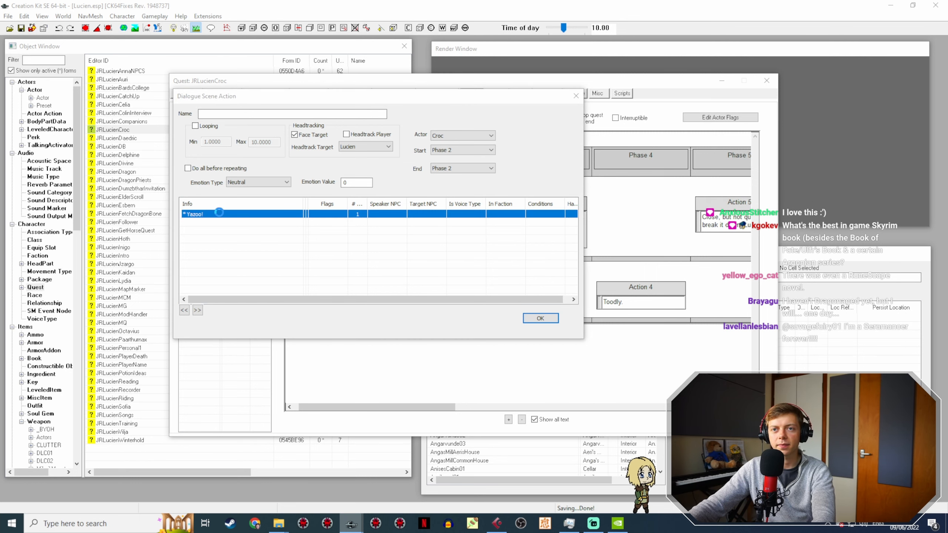
double_click(310, 146)
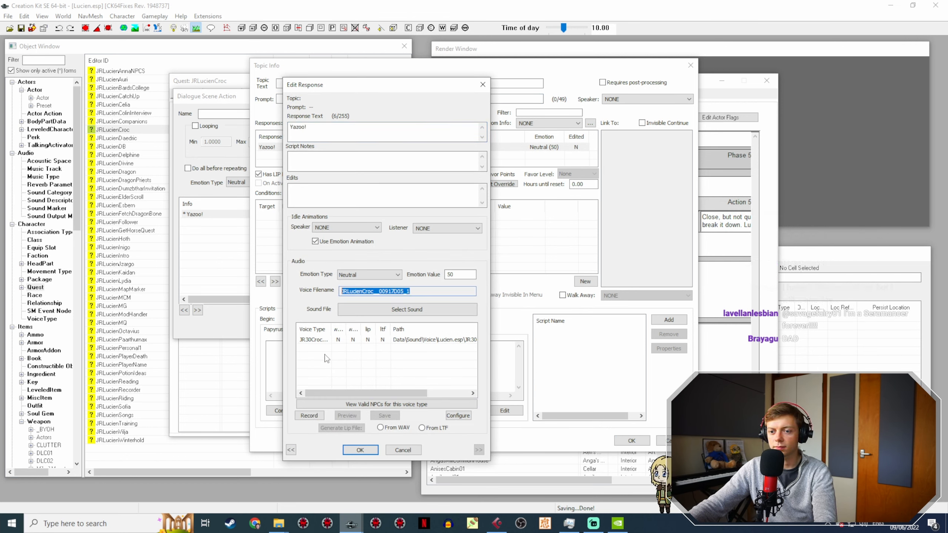
Step: Rename LucienCrocScene2-3.wav in the JR30CrocVoice folder as JRLucienCroc__00917D05_1.wav
click(278, 523)
click(270, 491)
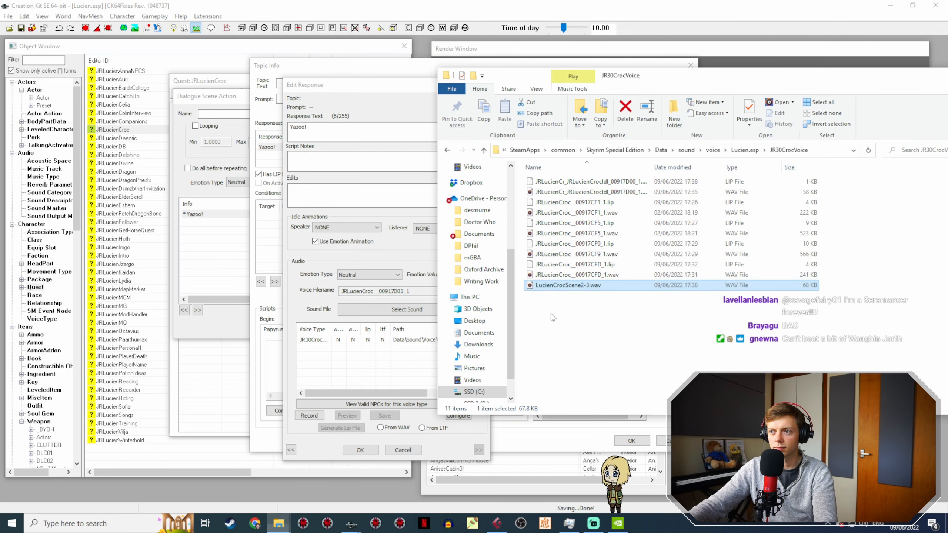
click(575, 285)
text(JRLucienCroc__00917D05_1)
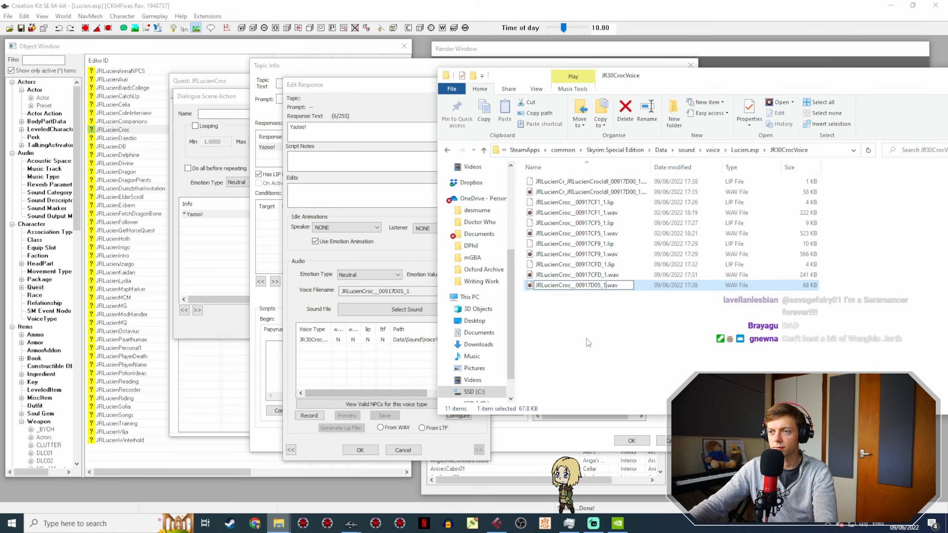
Step: Reopen the Yazoo! response, generate its lip file from WAV, and confirm the response, topic info and scene action
click(361, 450)
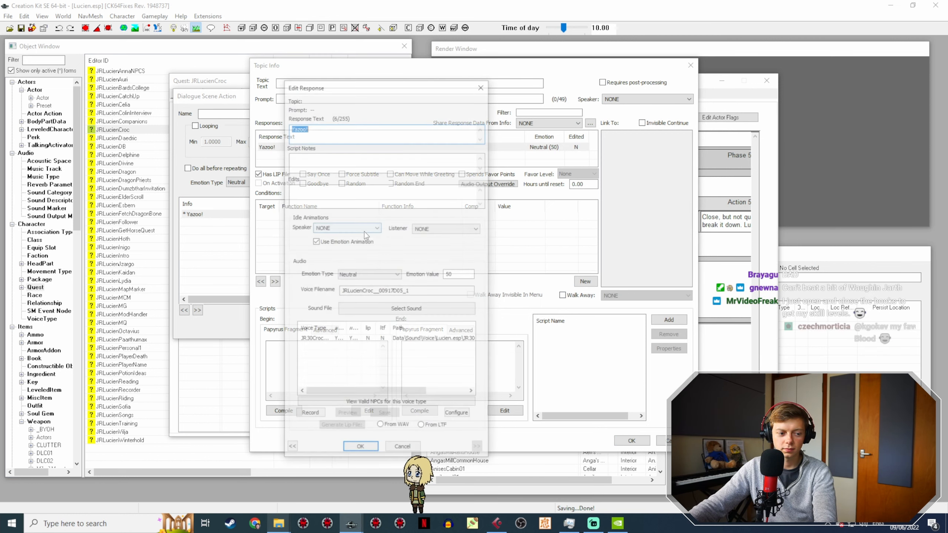
click(402, 340)
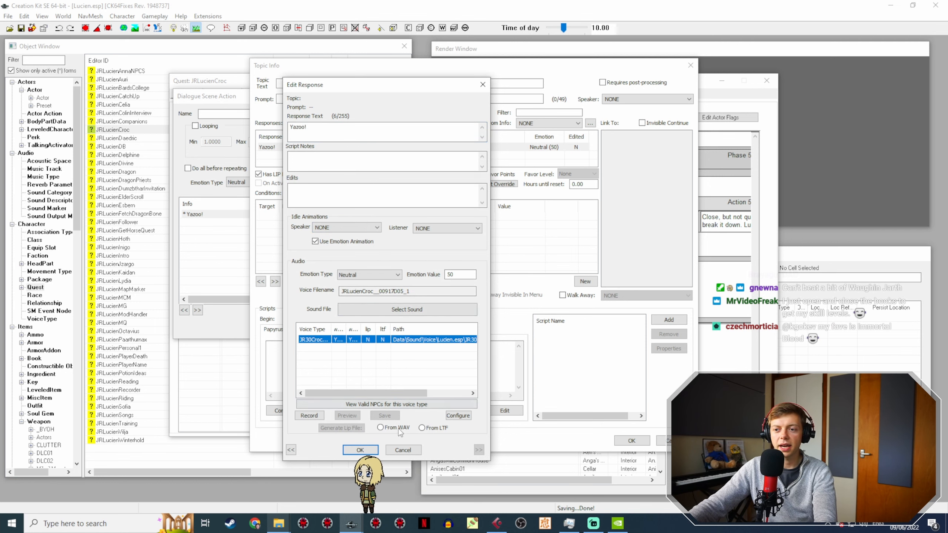
click(359, 450)
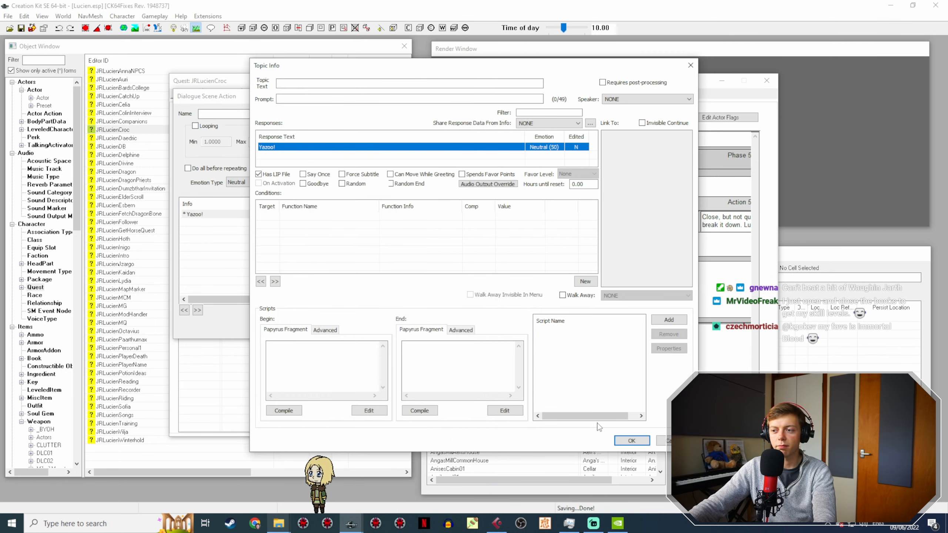
click(631, 440)
click(549, 320)
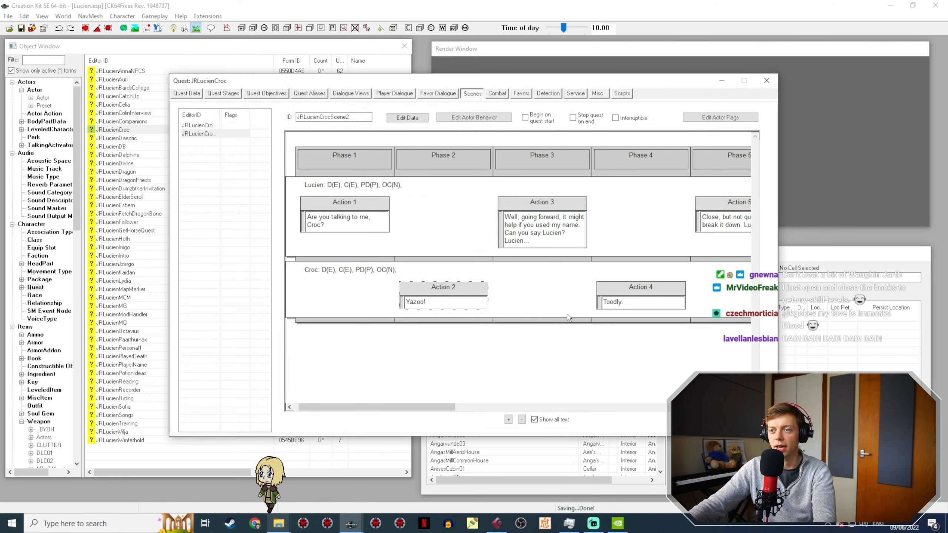
Step: Open Action 4 with Croc's Toodly. line, switch to Cubase, and play the next takes after 11:55
click(644, 286)
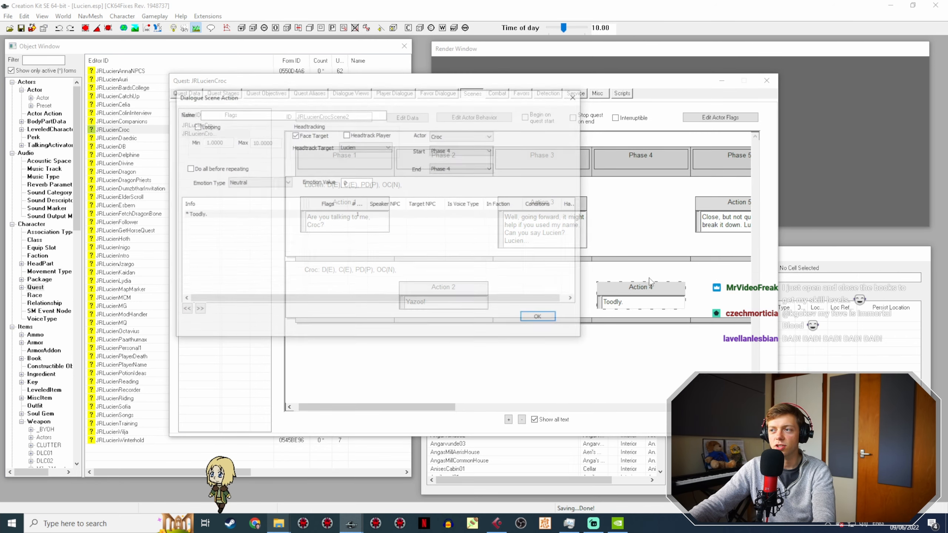
click(496, 523)
ctrl+scroll(643, 141, down, 3)
middle_drag(642, 152, 261, 149)
ctrl+scroll(621, 139, down, 2)
click(612, 75)
key(space)
middle_drag(618, 158, 442, 153)
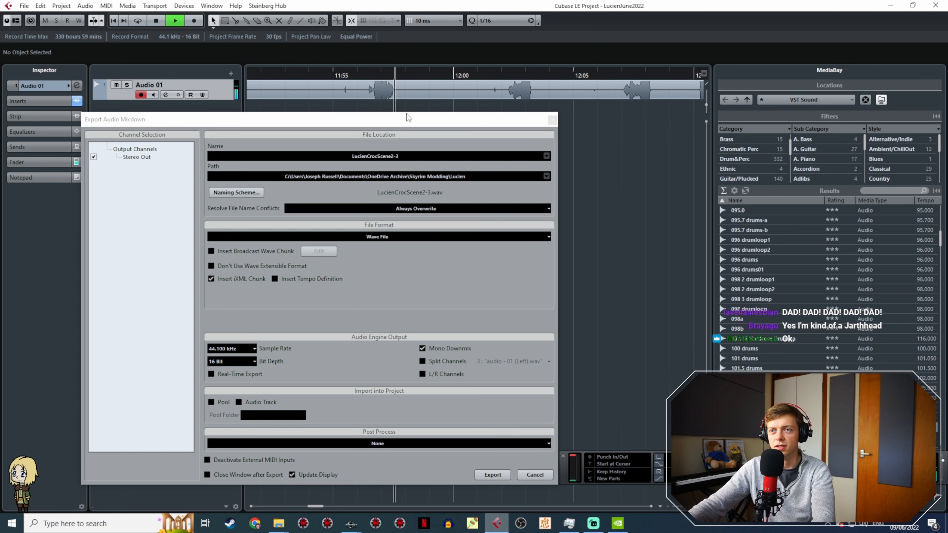
Step: Set the export range around the take from about 11:56.4 to 11:57.6 on the Audio 01 track
drag(405, 118, 439, 225)
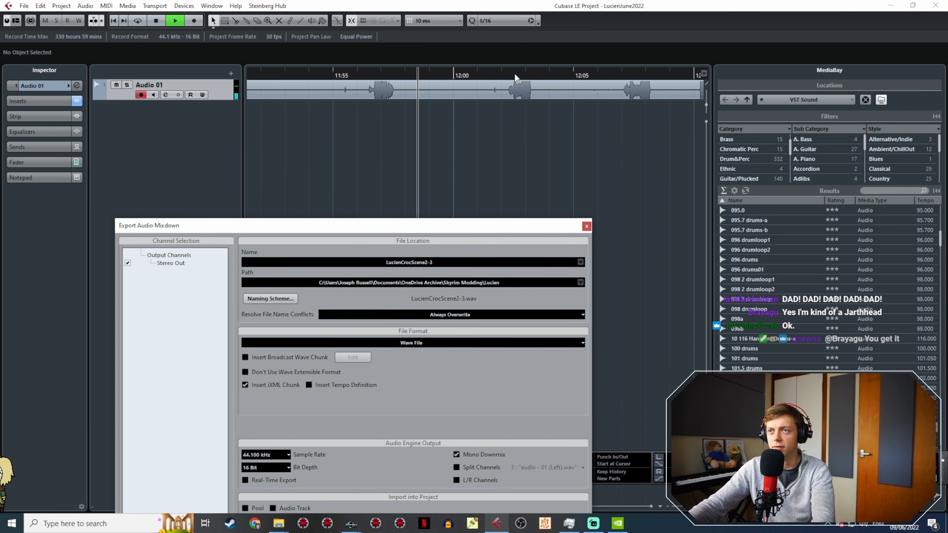
click(359, 72)
ctrl+scroll(364, 142, up, 3)
click(366, 73)
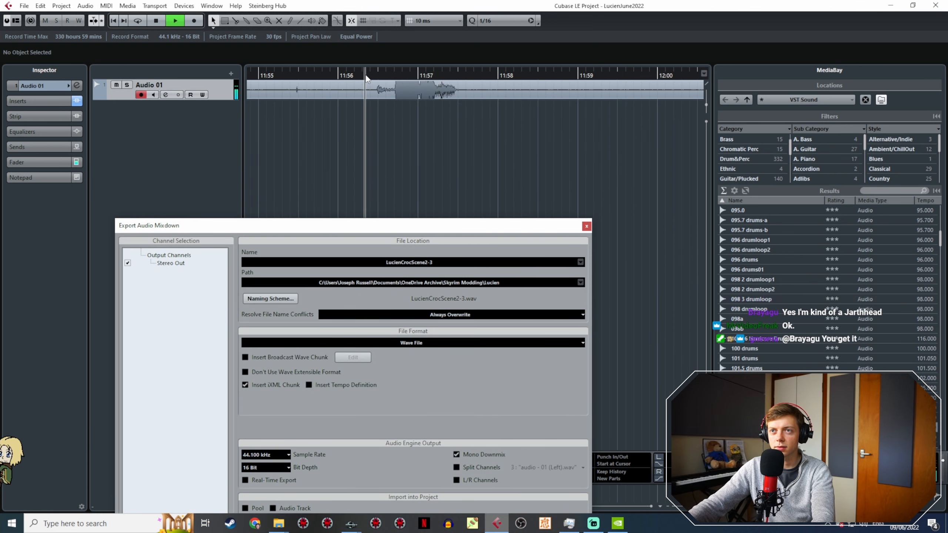
drag(371, 70, 391, 72)
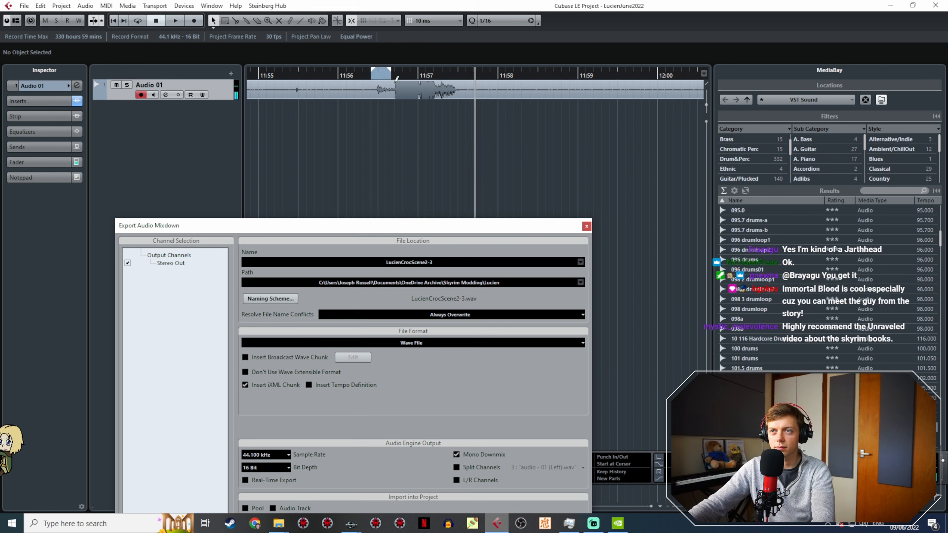
drag(468, 97, 469, 96)
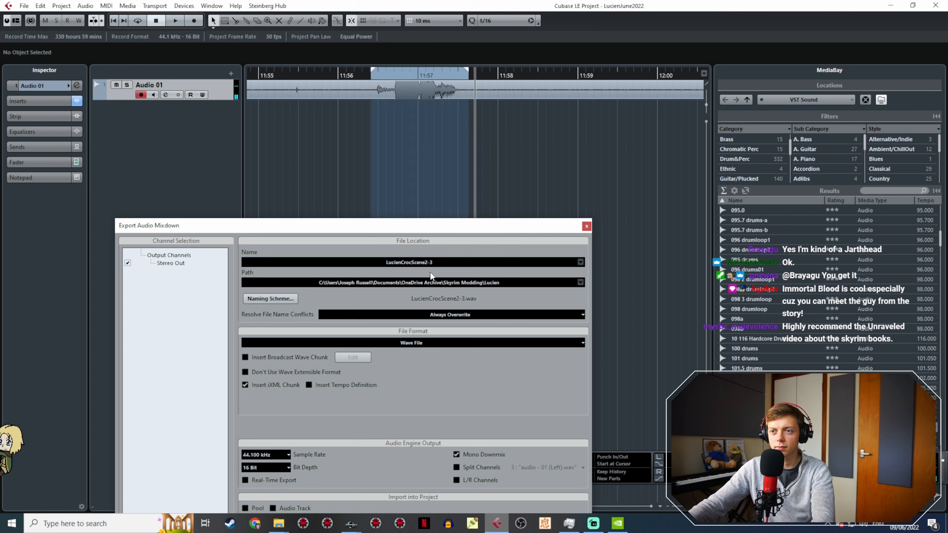
Step: Name the mixdown LucienCrocScene2-5 and export the selected range as a wave file
click(552, 261)
key(BackSpace)
text(5)
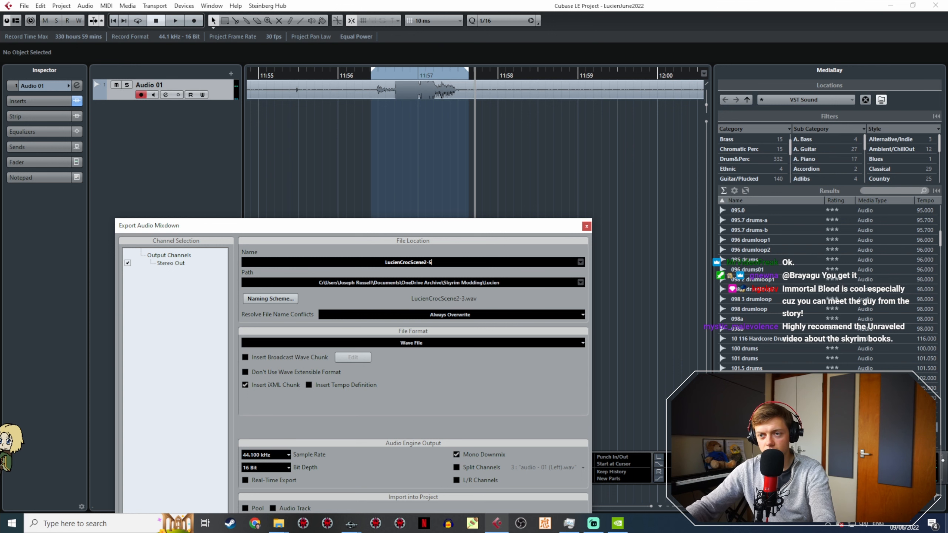
drag(477, 226, 466, 113)
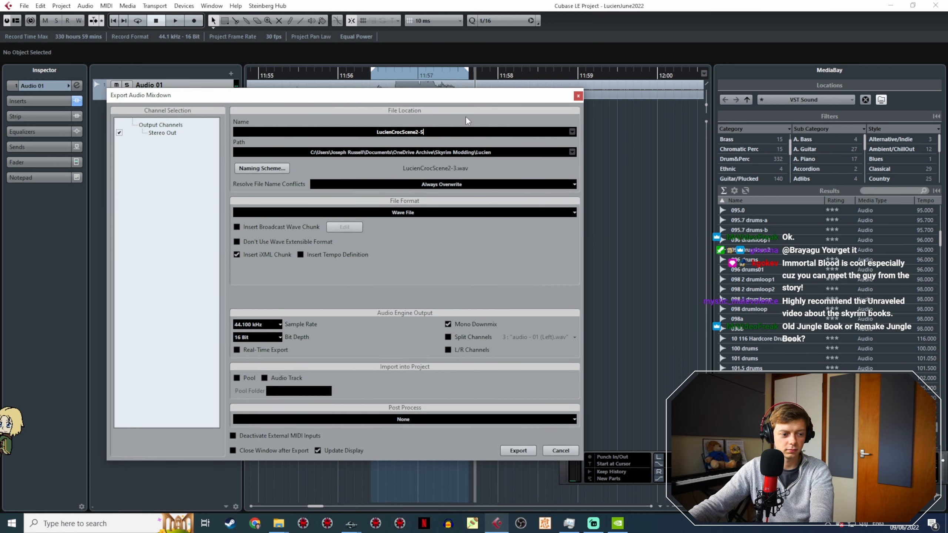
click(517, 451)
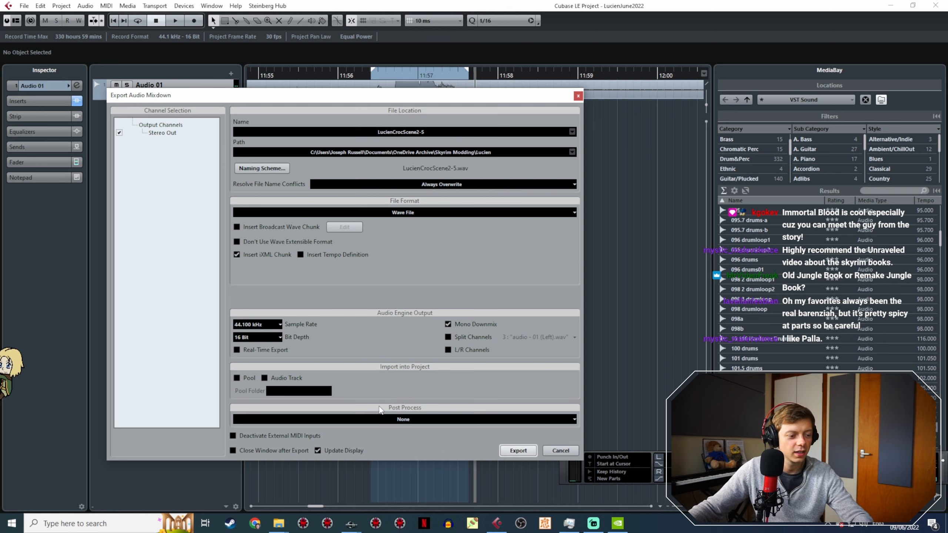
Step: Copy LucienCrocScene2-5.wav from the Lucien folder into the JR30CrocVoice folder
click(281, 523)
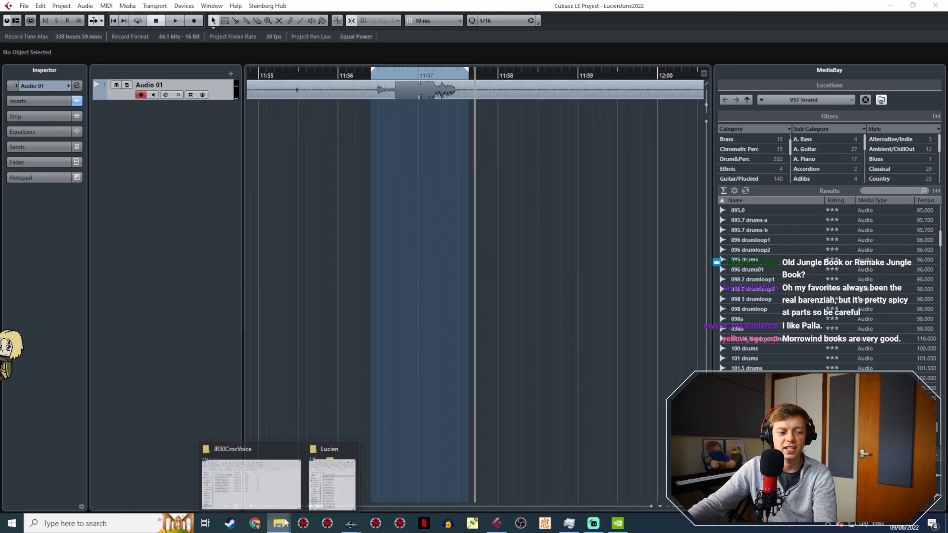
click(270, 493)
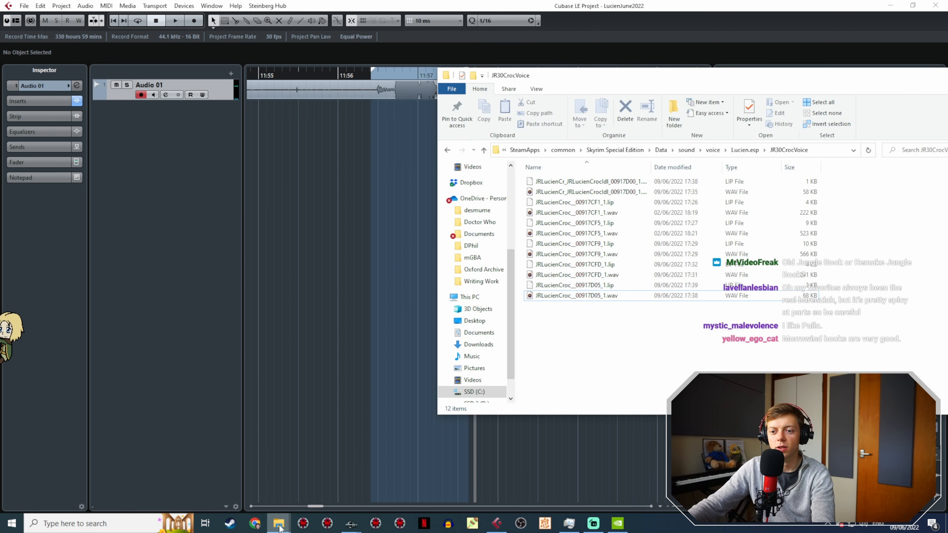
mouse_move(279, 525)
click(330, 485)
click(307, 203)
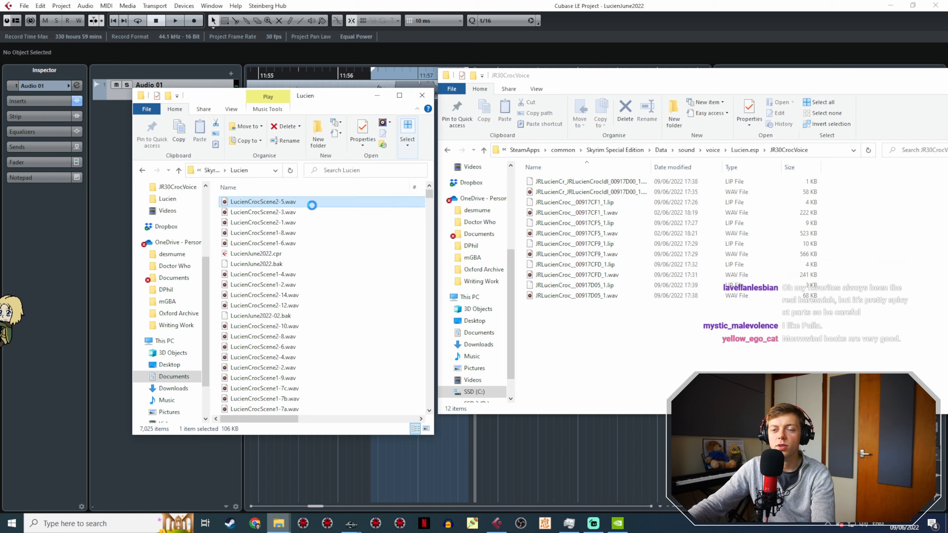
drag(308, 209, 559, 322)
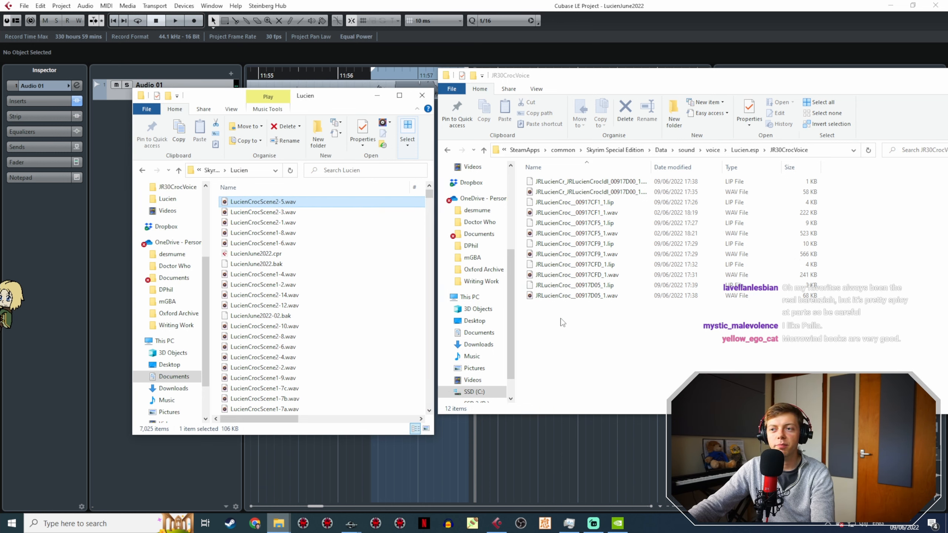
Step: Switch to the Creation Kit, open Croc's Toodly. response, and copy its voice filename
mouse_move(351, 523)
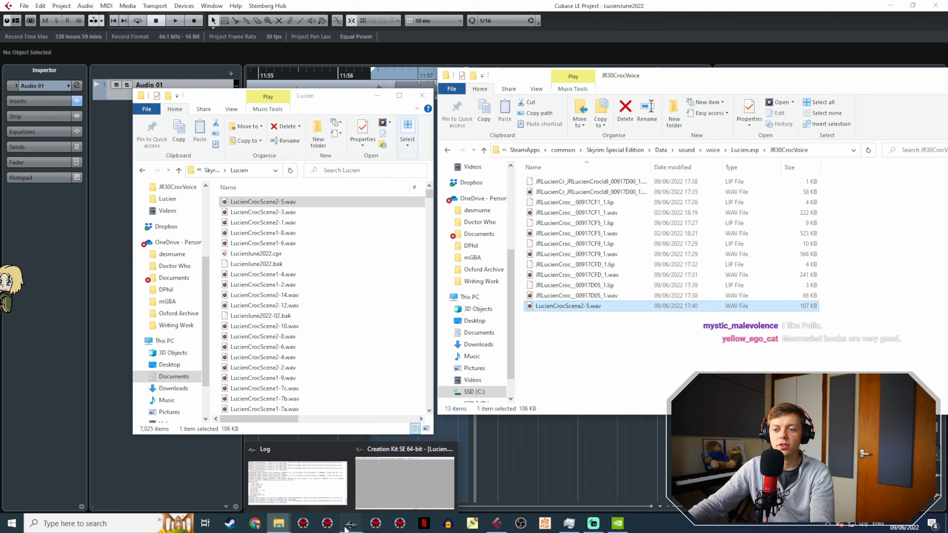
click(399, 478)
double_click(268, 147)
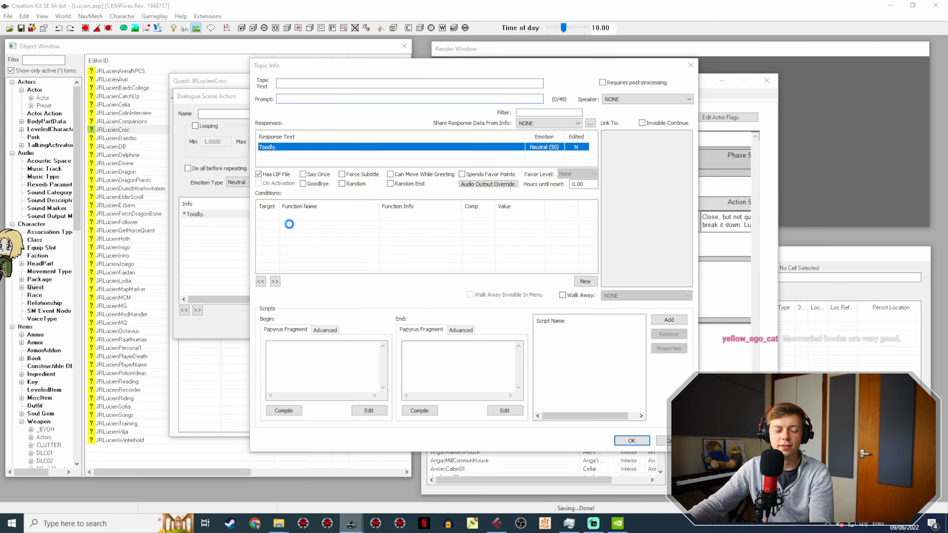
drag(430, 293, 296, 294)
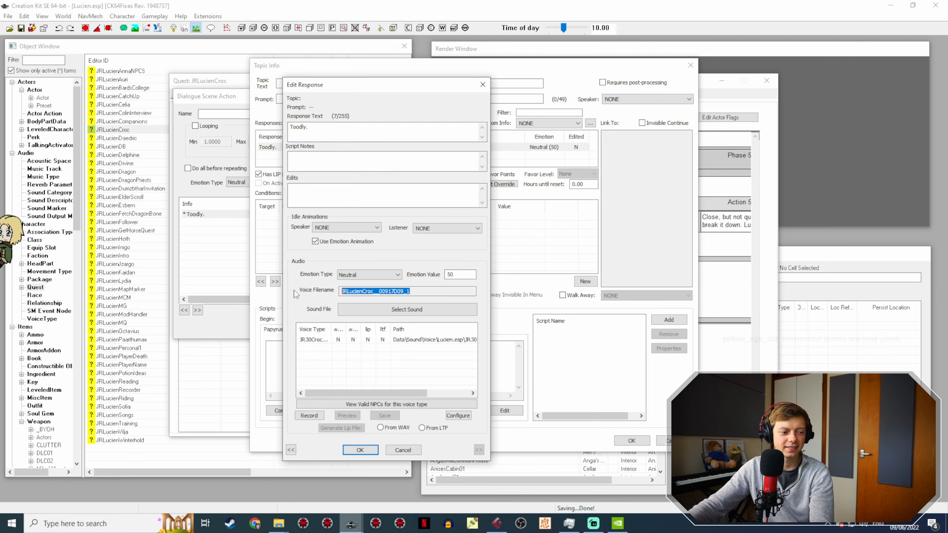
Step: Rename LucienCrocScene2-5.wav in the JR30CrocVoice folder as JRLucienCroc__00917D09_1.wav
click(286, 526)
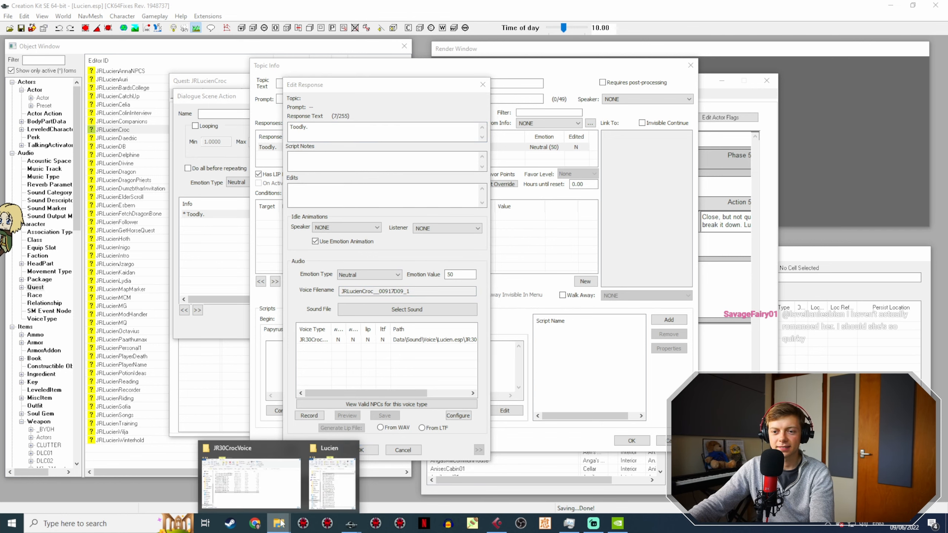
click(272, 479)
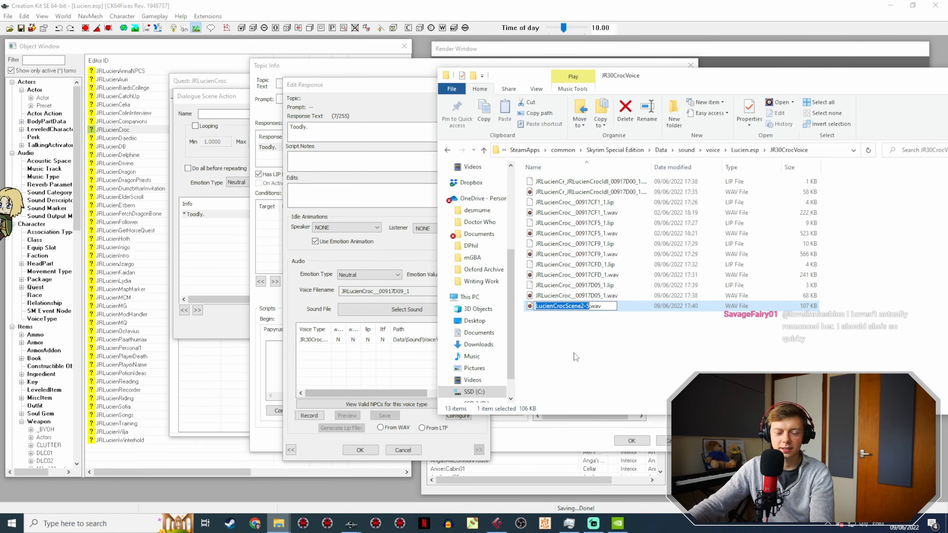
click(309, 301)
Step: Reopen the Toodly. response, generate its lip file from WAV, and confirm the response, topic info and scene action
click(360, 450)
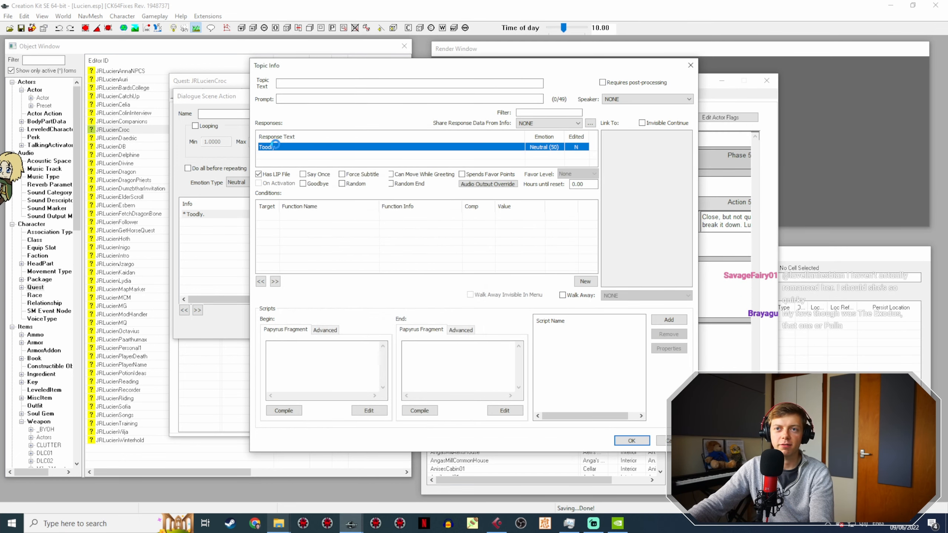
double_click(277, 147)
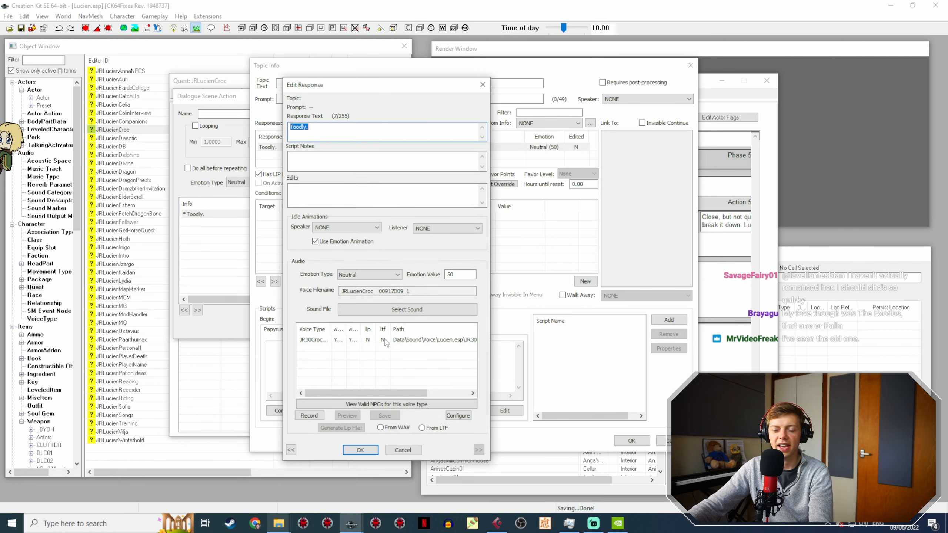
click(387, 340)
click(397, 429)
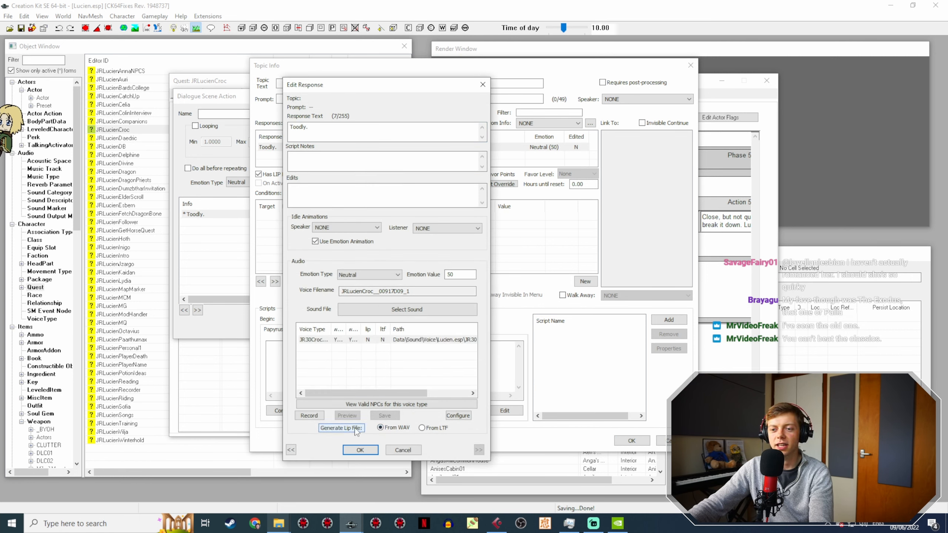
click(361, 450)
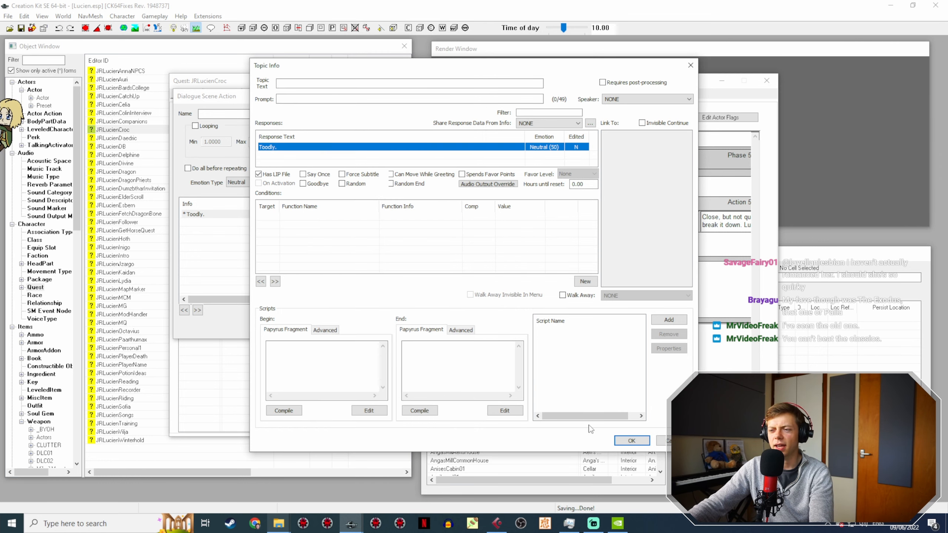
click(623, 439)
click(540, 318)
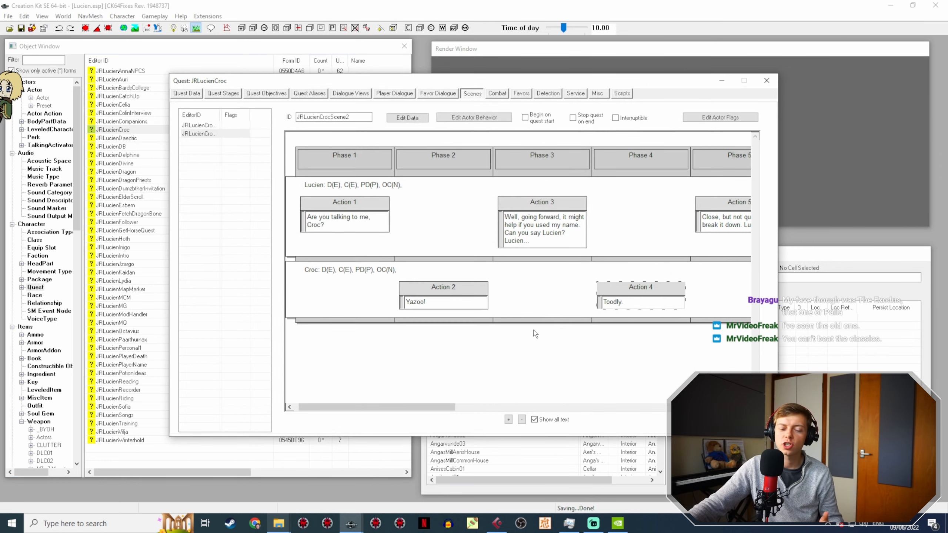
Step: Open Croc's Lu... response from the Phase 6 action of JRLucienCrocScene2, and copy its voice filename
drag(401, 410, 529, 410)
click(448, 294)
double_click(448, 295)
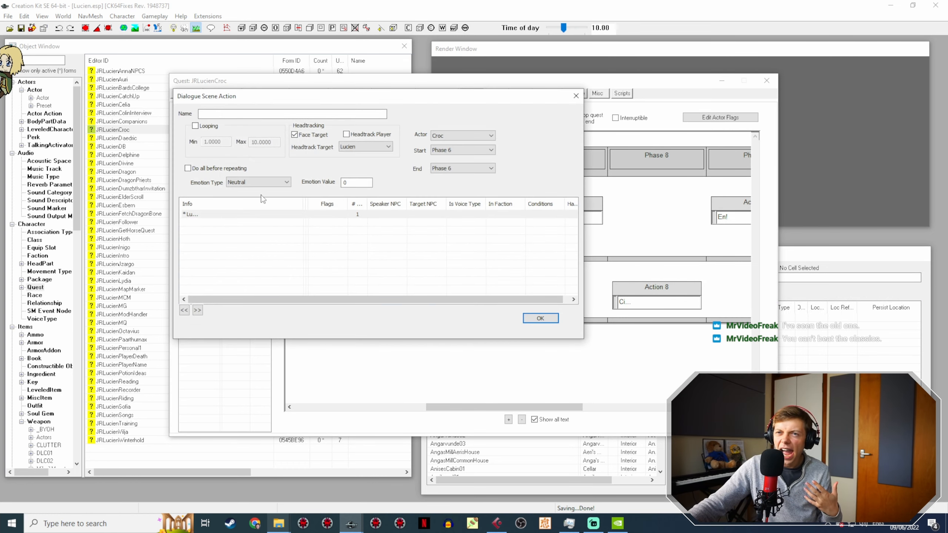
click(265, 214)
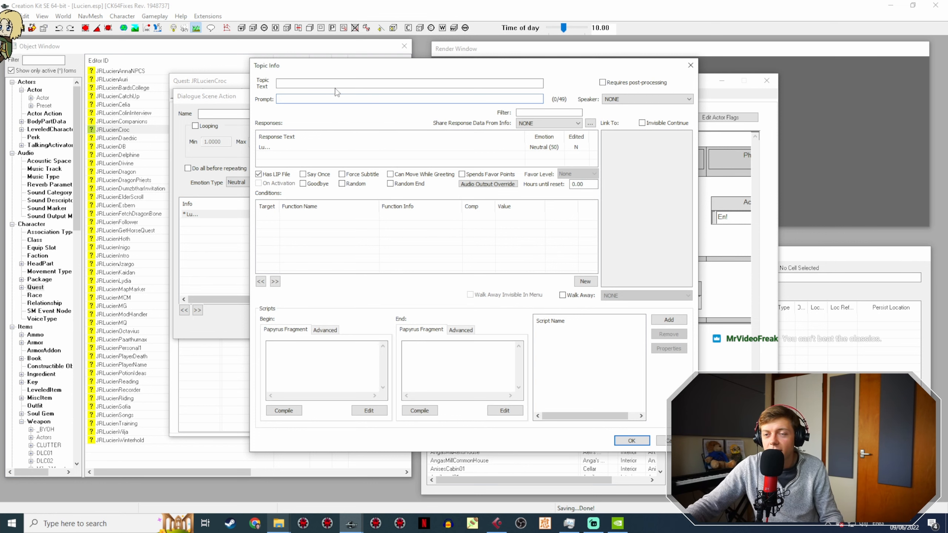
double_click(280, 146)
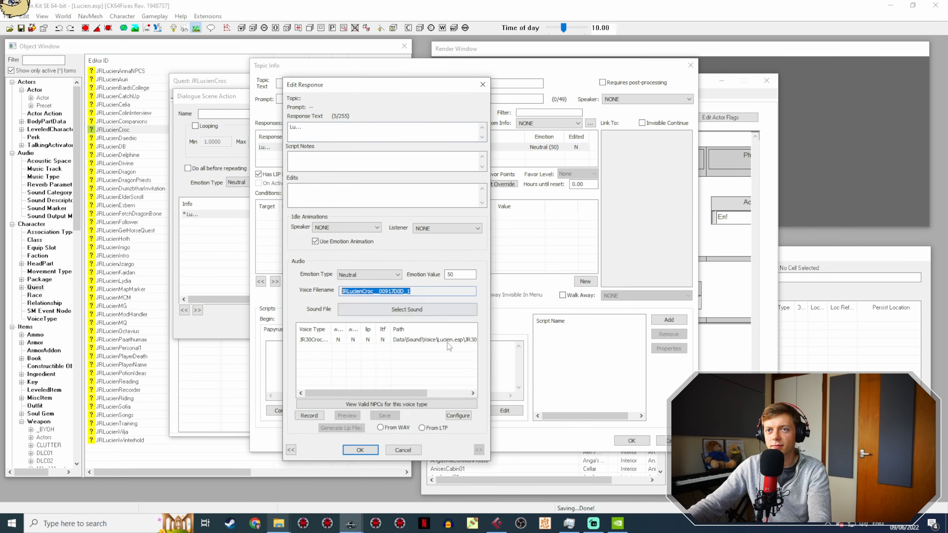
Step: Switch to Cubase and set the export range around the take from about 12:02.2 to 12:03.3
click(502, 524)
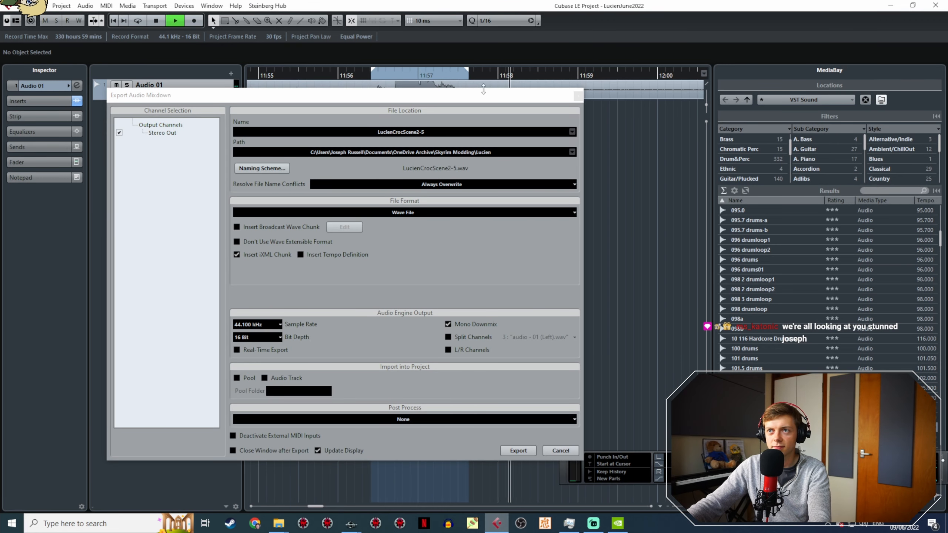
drag(481, 98, 530, 259)
middle_drag(539, 176, 334, 143)
ctrl+scroll(334, 144, down, 4)
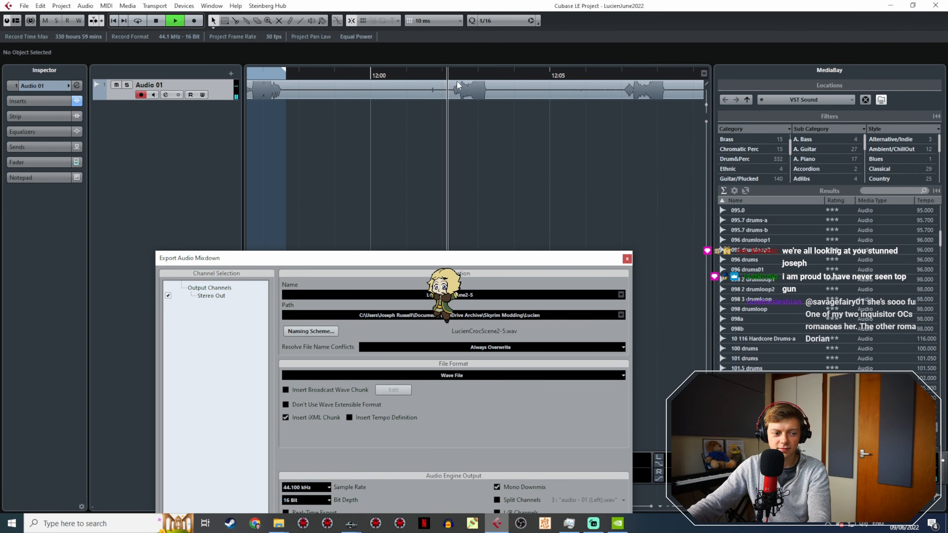
ctrl+scroll(458, 86, up, 1)
ctrl+scroll(459, 87, up, 1)
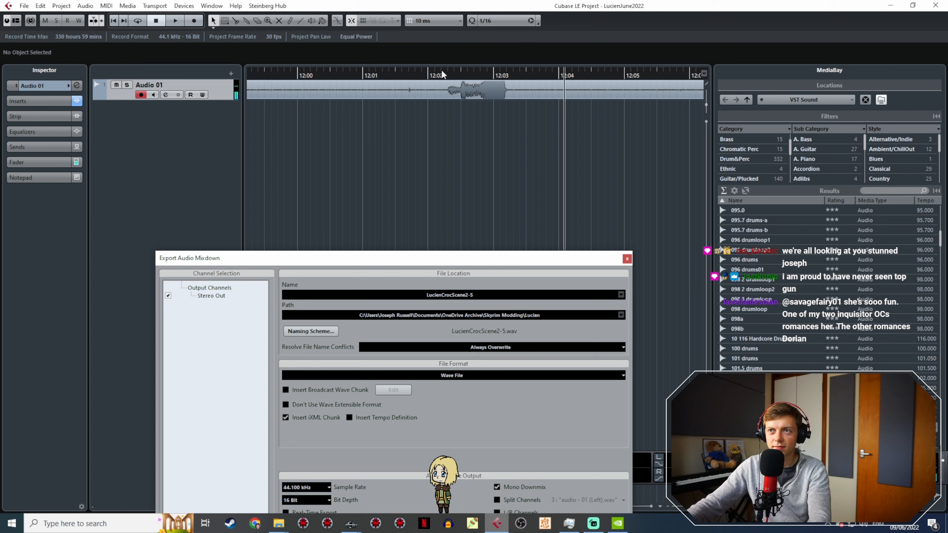
drag(443, 73, 517, 122)
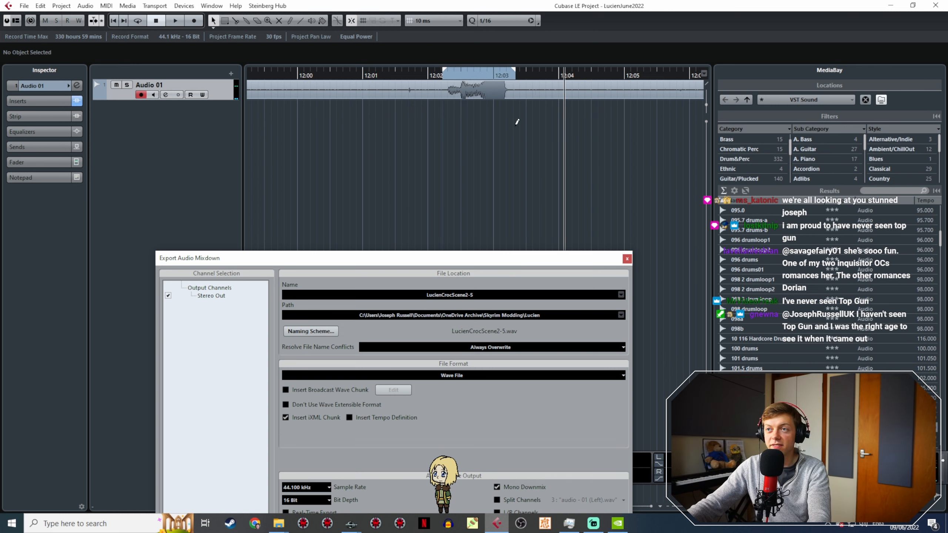
Step: Name the mixdown LucienCrocScene2-7 and export the selected range as a wave file
click(483, 295)
click(483, 296)
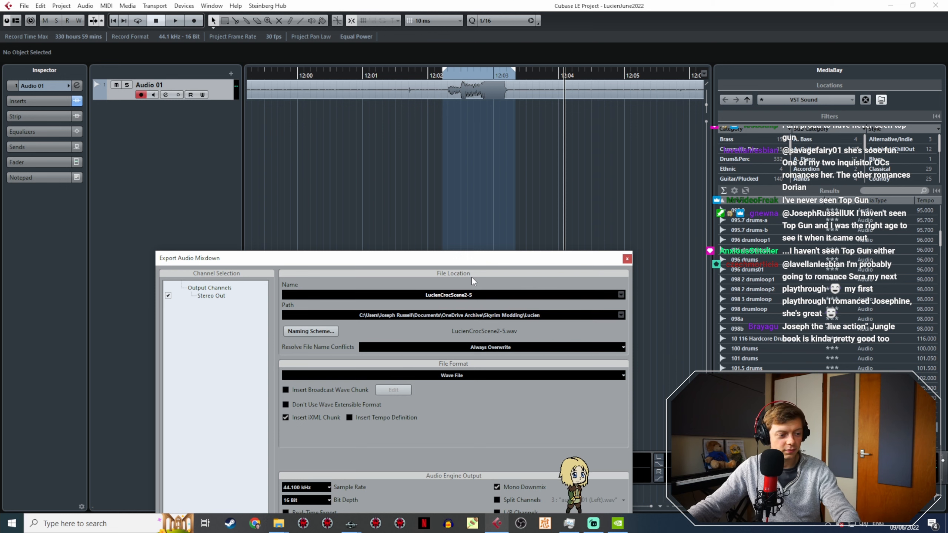
key(BackSpace)
text(7)
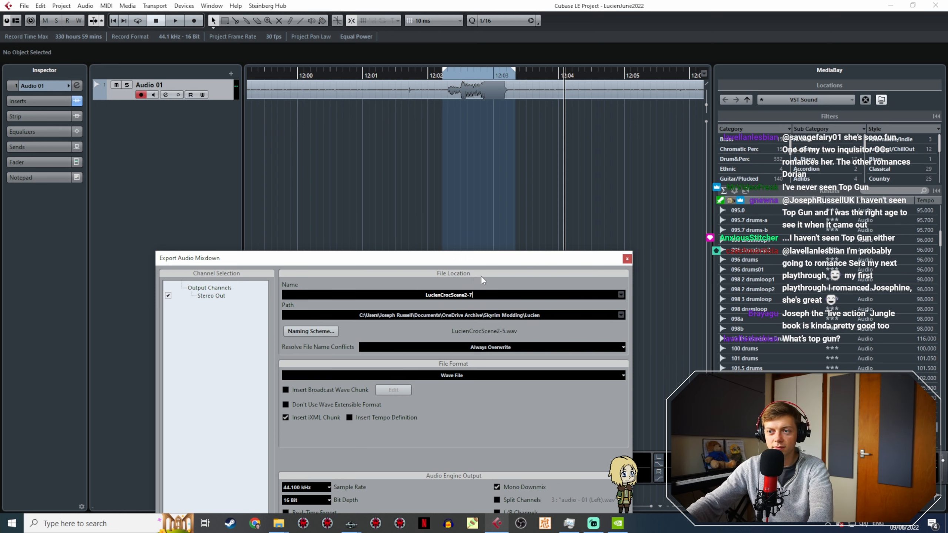
drag(547, 262, 418, 78)
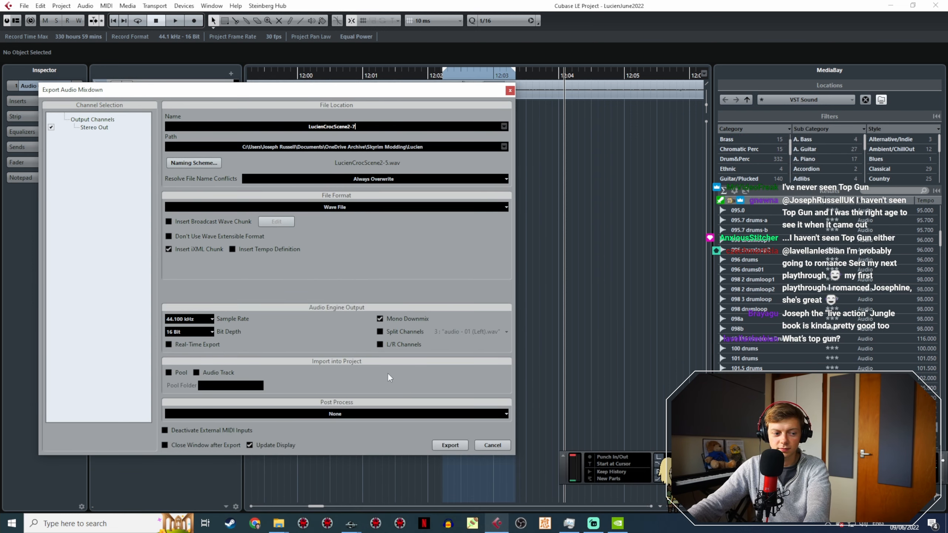
click(448, 445)
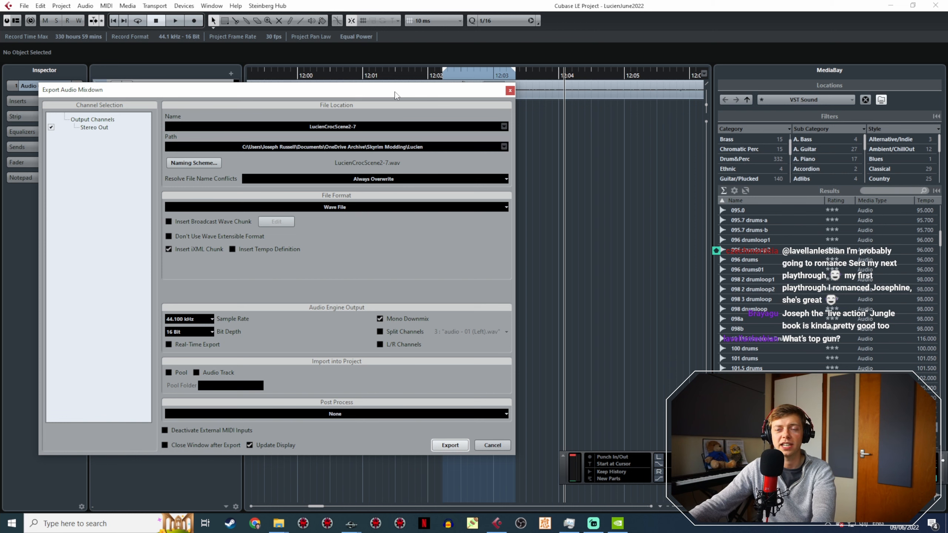
Step: Set the export range around the next take, from about 12:07.0 to 12:08.3, and play it to check
drag(395, 95, 462, 283)
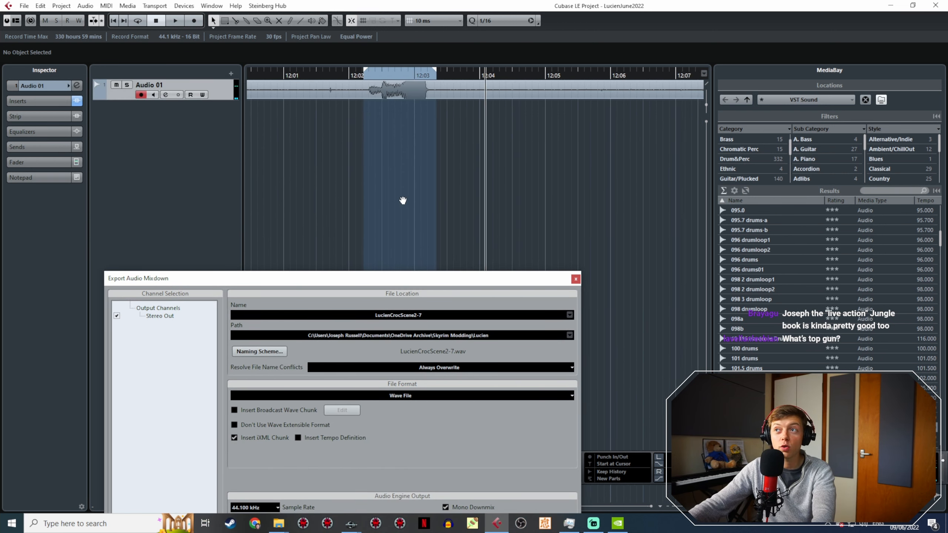
middle_drag(402, 201, 352, 198)
click(630, 76)
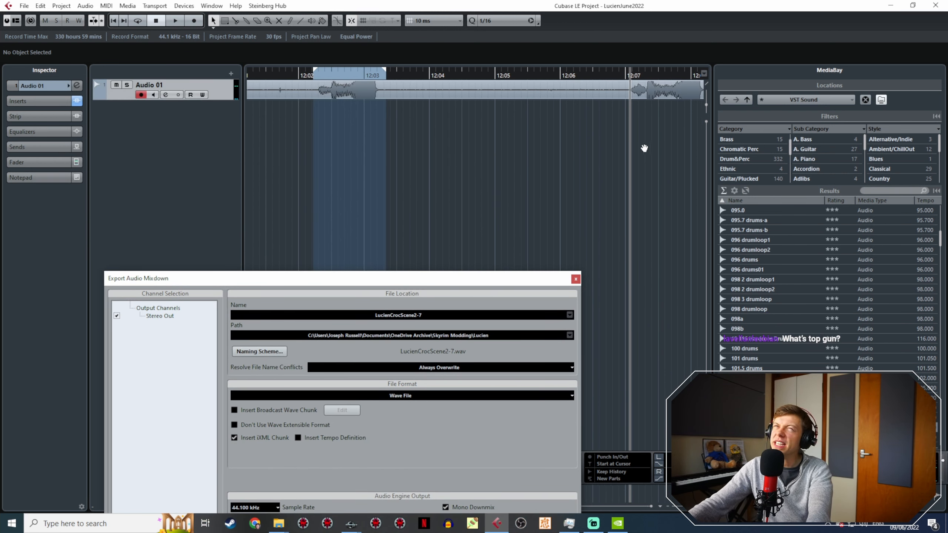
middle_drag(644, 148, 504, 166)
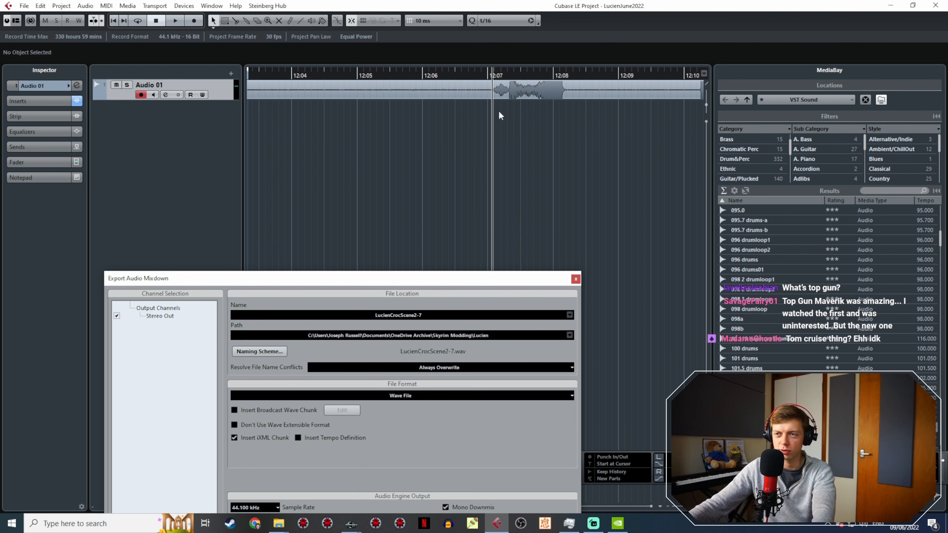
key(space)
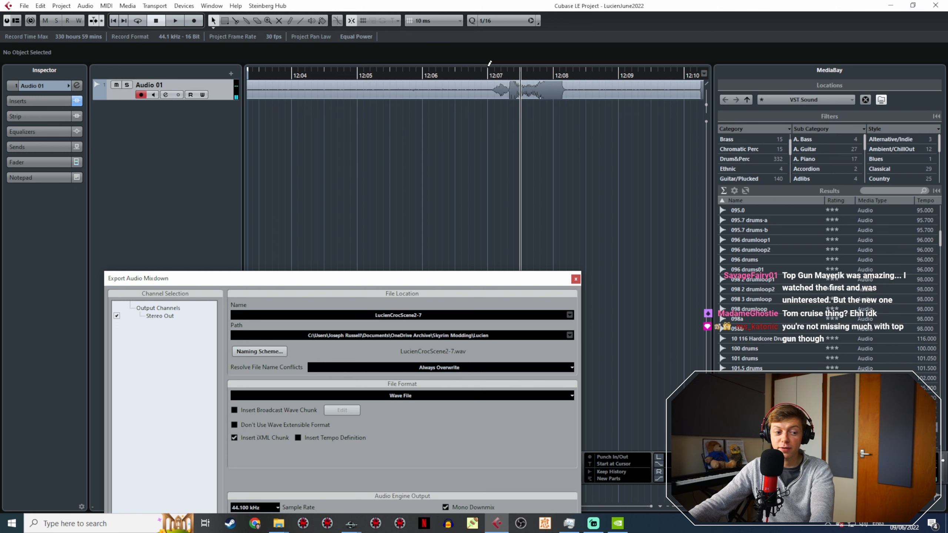
drag(489, 67, 521, 71)
drag(583, 93, 573, 96)
key(space)
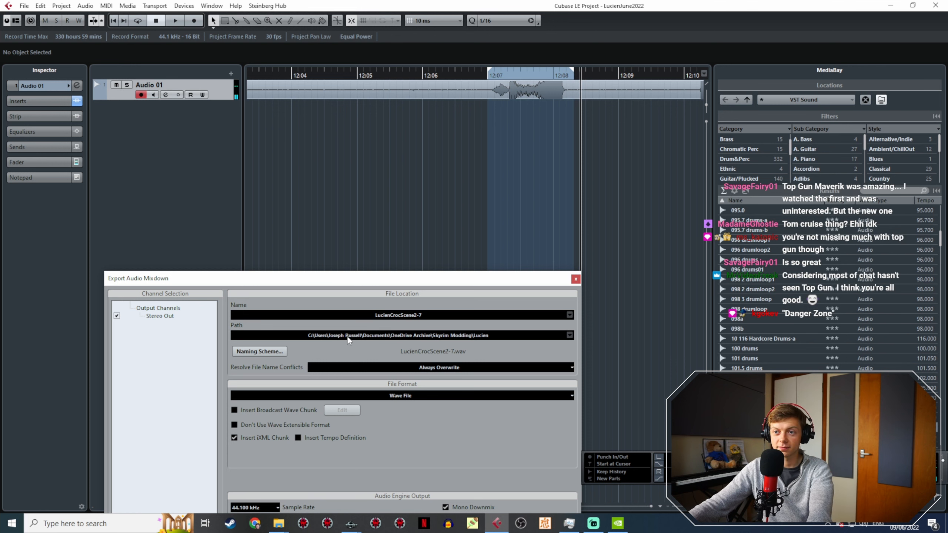
Step: Name the mixdown LucienCrocScene2-9 and export the selected range as a wave file
key(BackSpace)
text(9)
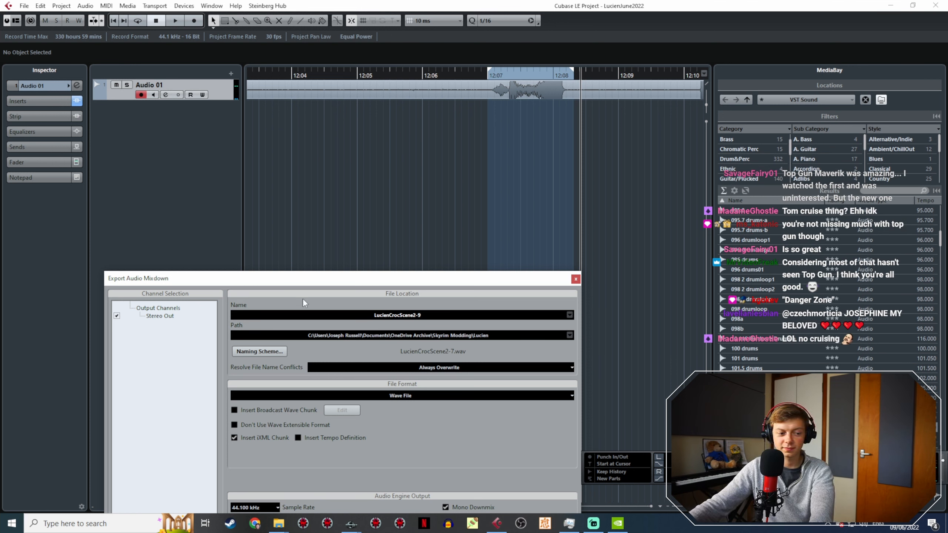
drag(297, 280, 267, 142)
click(484, 496)
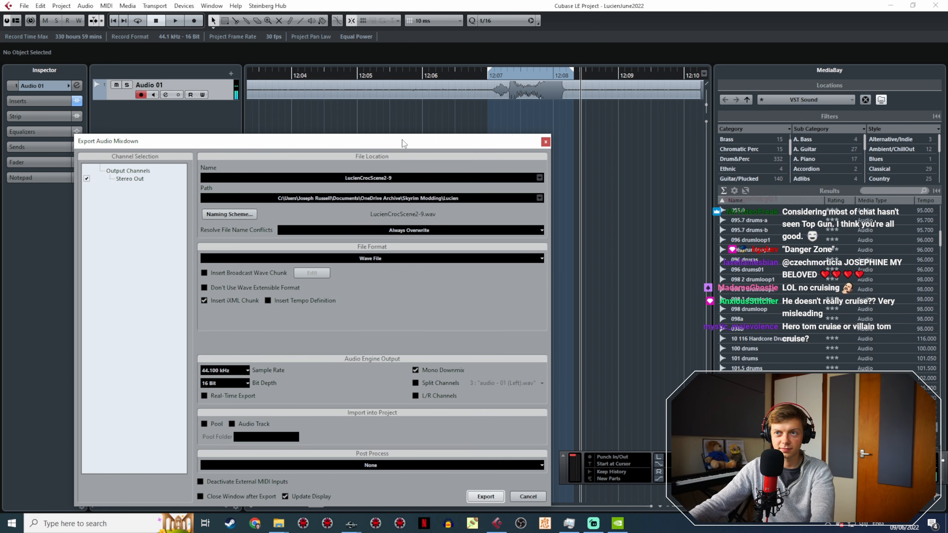
Step: Set the export range around the short take from about 12:10.2 to 12:10.6, checking it by playback
drag(403, 143, 407, 229)
shift+scroll(424, 144, right, 5)
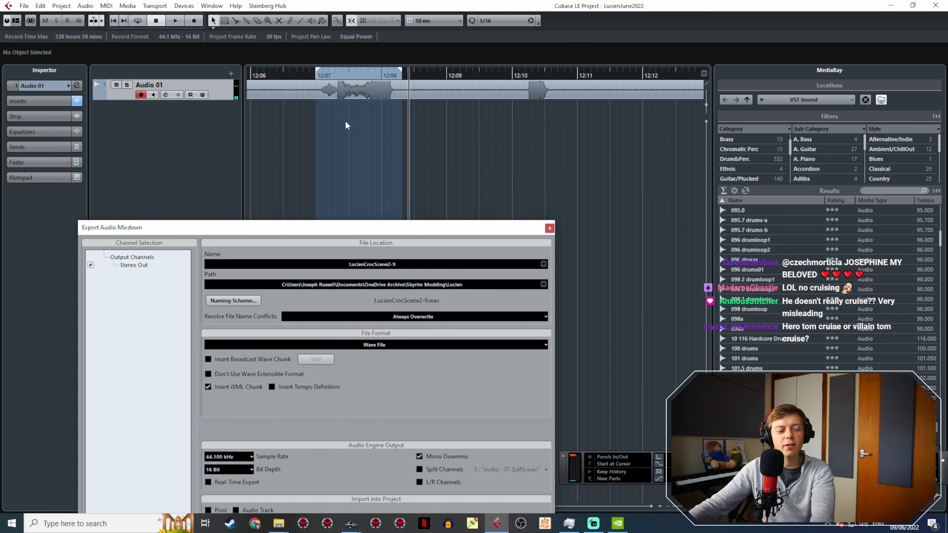
ctrl+scroll(382, 115, down, 3)
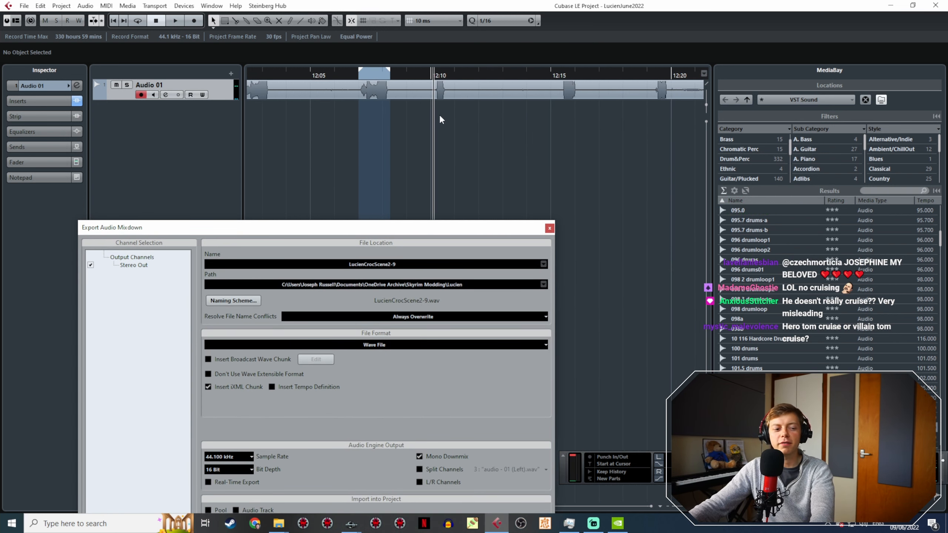
ctrl+scroll(443, 127, up, 5)
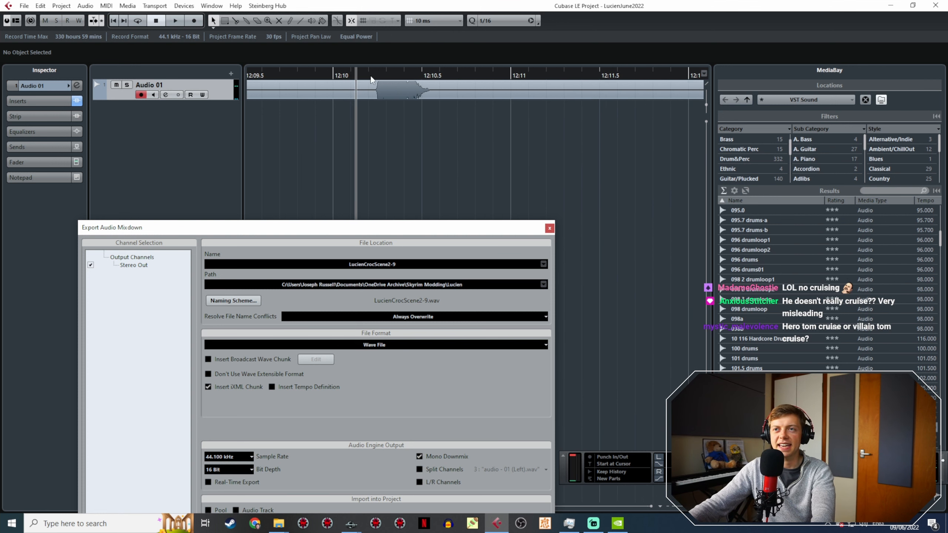
key(space)
key(space)
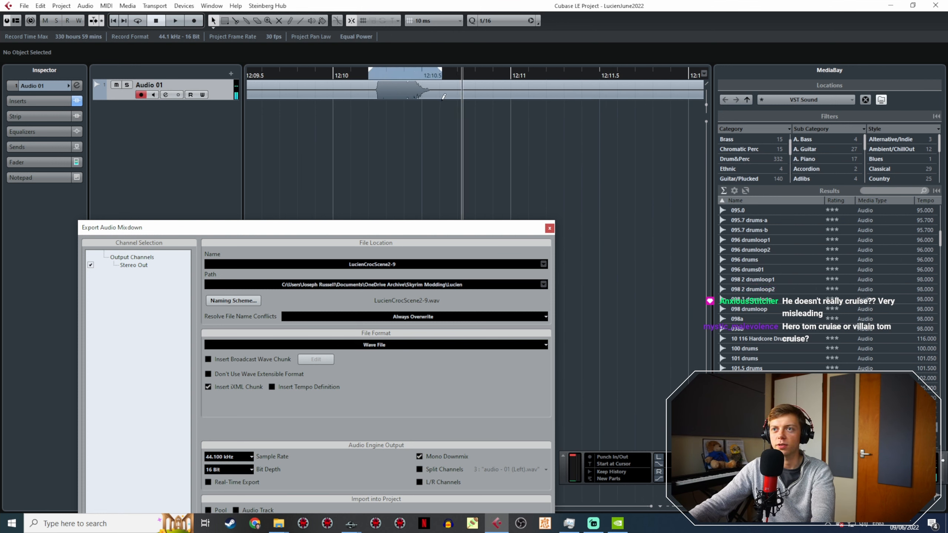
click(348, 74)
Step: Preview the take after 12:15, then name the mixdown LucienCrocScene2-11 and export the short selected range as a wave file
key(space)
ctrl+scroll(534, 142, down, 5)
click(652, 75)
key(space)
key(space)
middle_drag(274, 148, 577, 105)
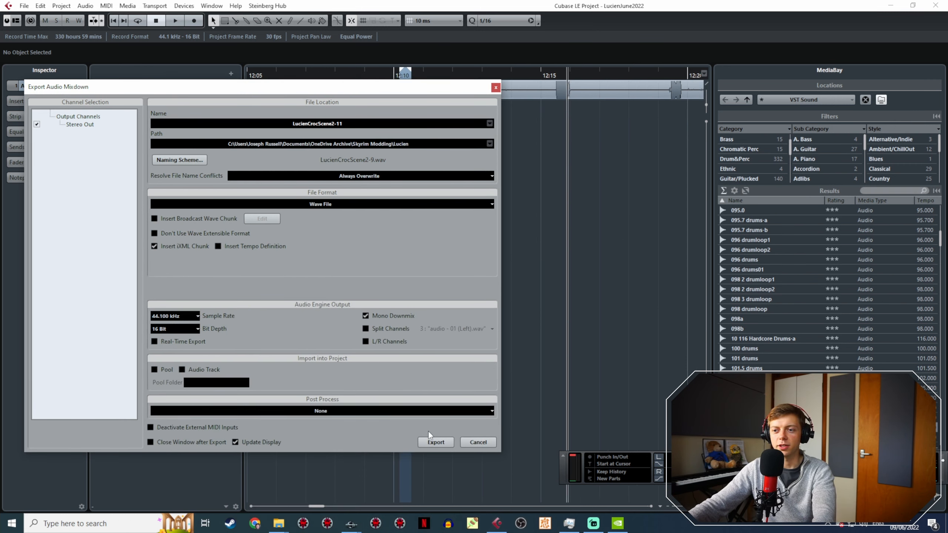
click(429, 440)
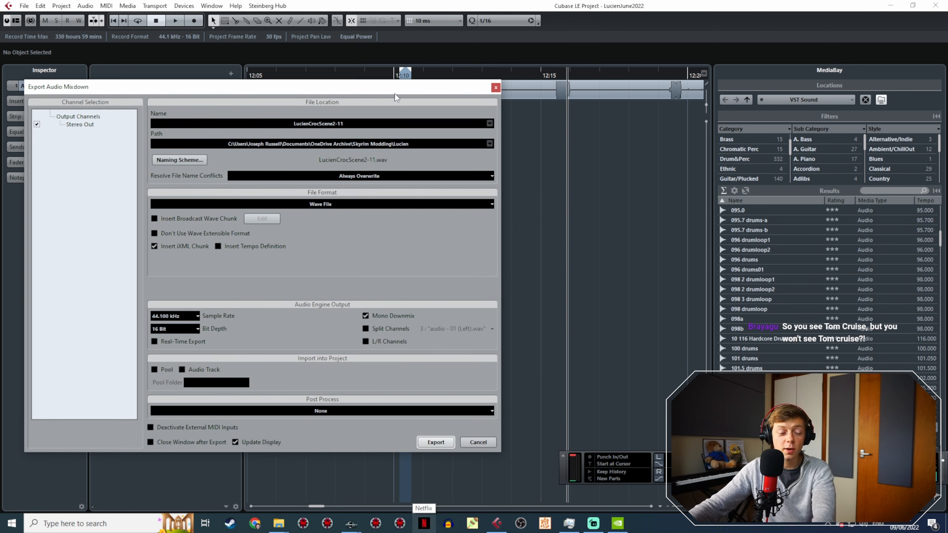
Step: Set the export range around the take from about 12:15.4 to 12:16.1 and play it to check
drag(397, 97, 464, 263)
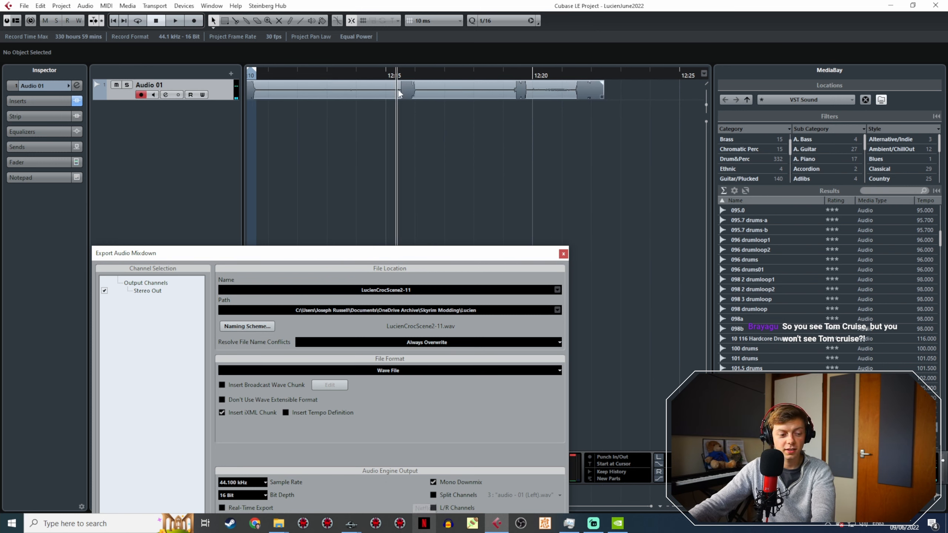
ctrl+scroll(399, 92, up, 5)
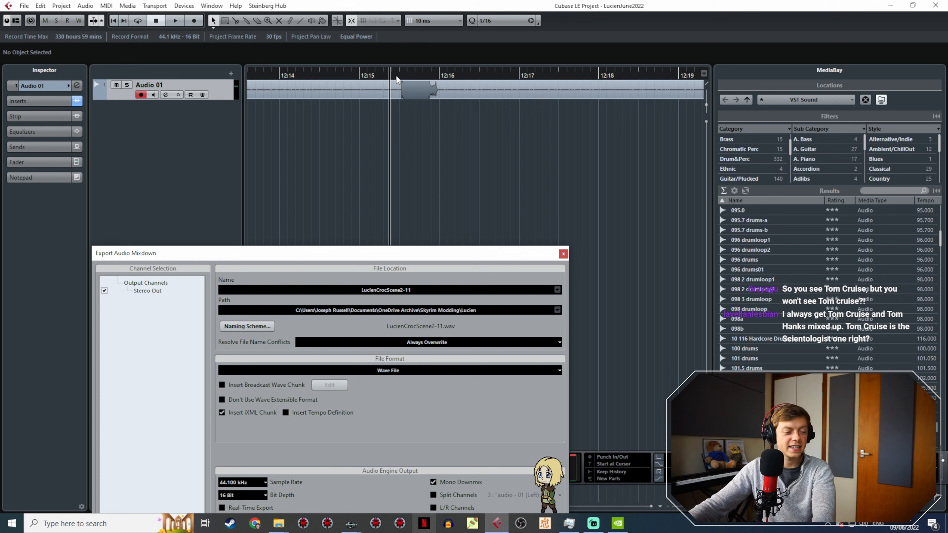
drag(395, 68, 446, 70)
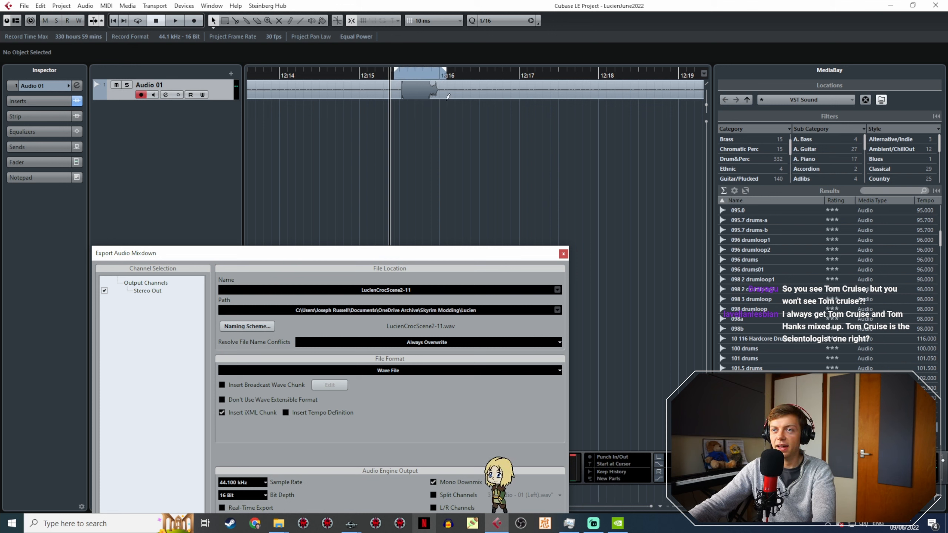
key(space)
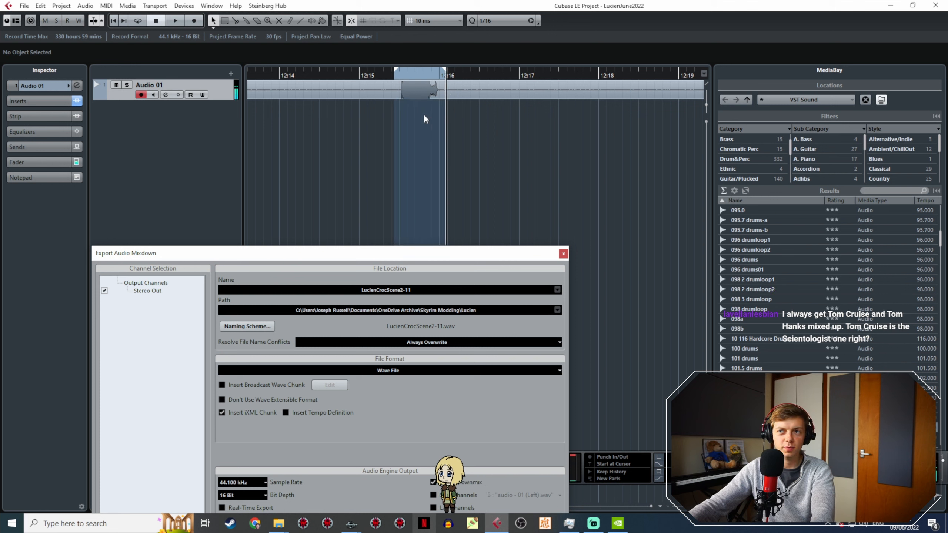
Step: Name the mixdown LucienCrocScene2-13 and export the selected range as a wave file
click(421, 290)
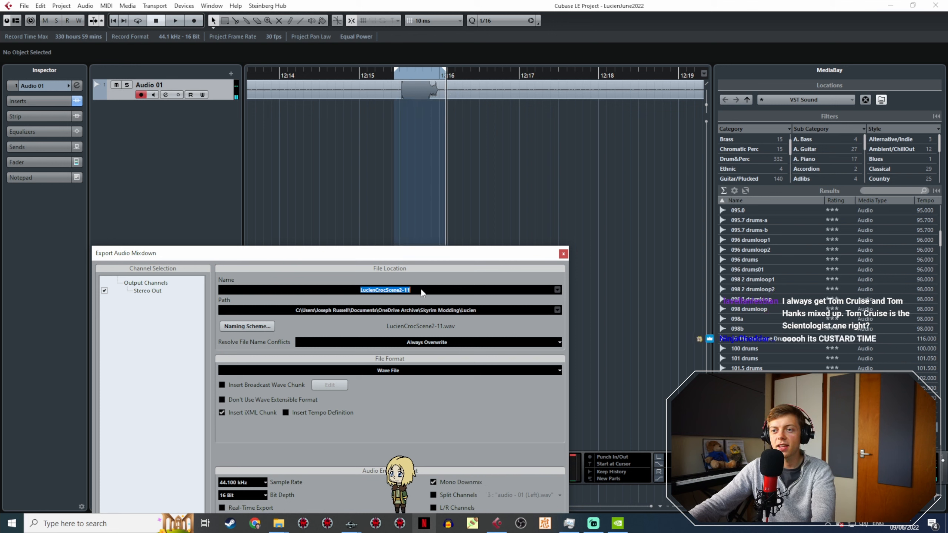
click(421, 290)
key(BackSpace)
drag(470, 262, 447, 100)
click(473, 469)
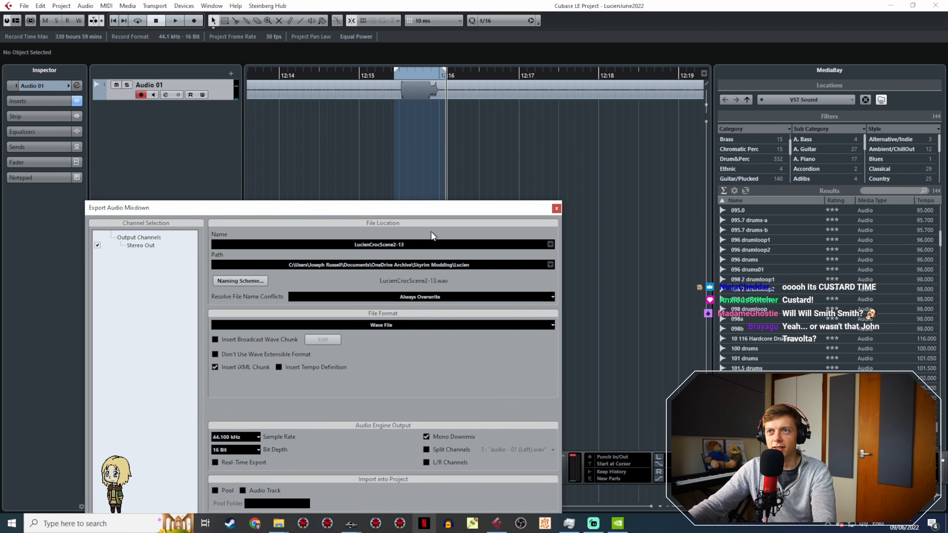
Step: Play back the remaining takes from about 12:19 and the earlier part of the recording to check for further lines
drag(428, 211, 442, 289)
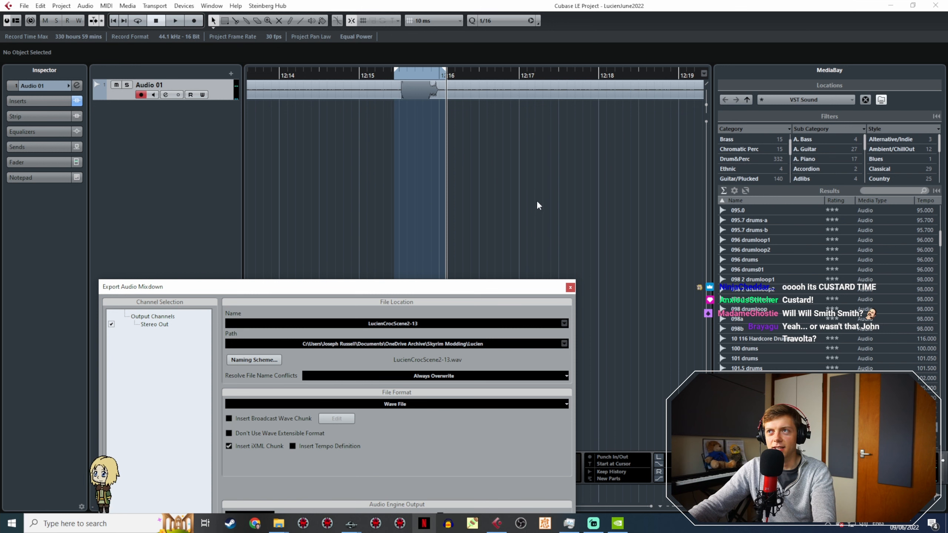
middle_drag(524, 198, 295, 181)
click(478, 75)
key(space)
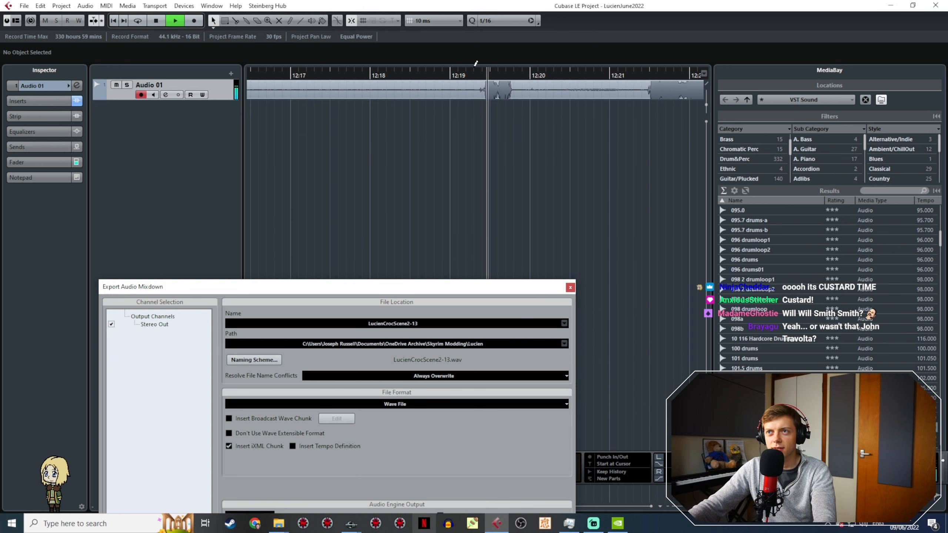
ctrl+scroll(579, 174, down, 3)
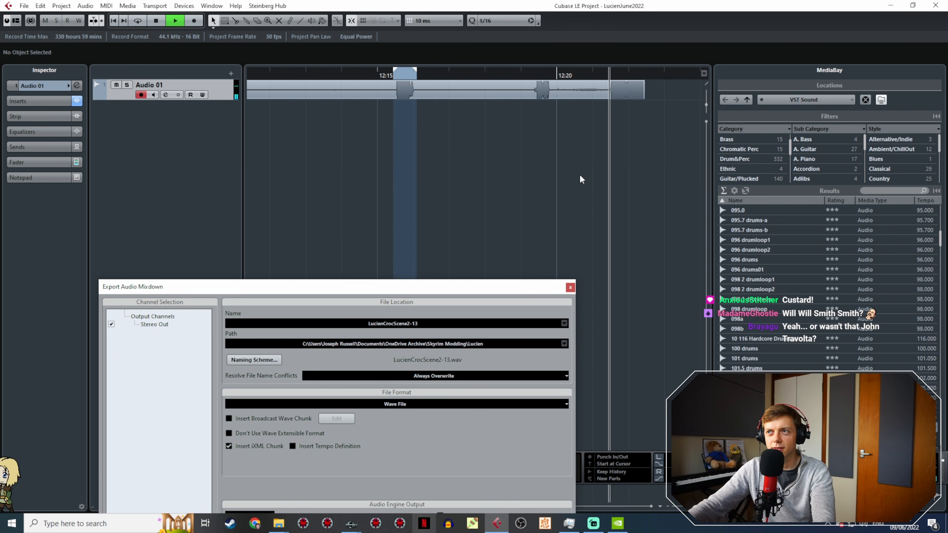
middle_drag(565, 176, 438, 154)
click(266, 78)
middle_drag(293, 122, 446, 143)
key(space)
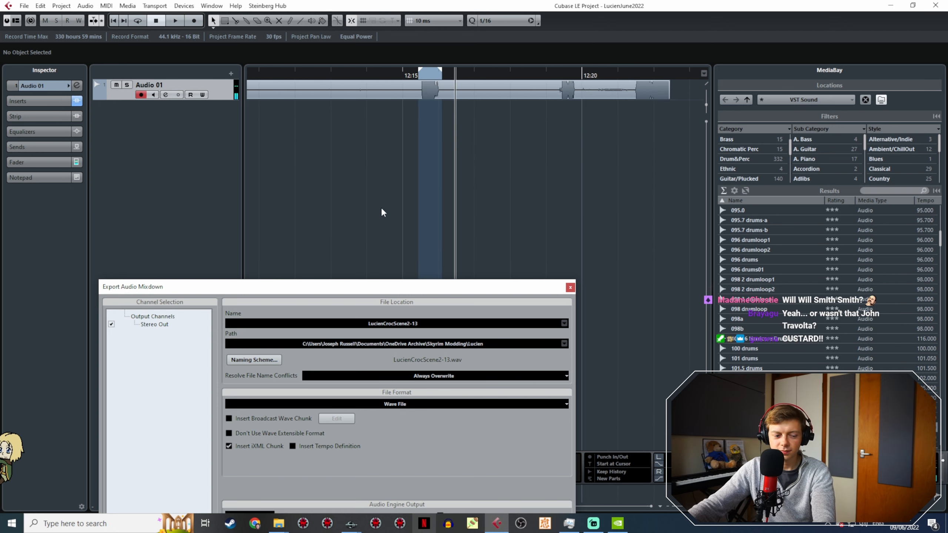
Step: Copy LucienCrocScene2-7, -9, -11 and -13 wave files from the Lucien folder into the JR30CrocVoice folder
click(278, 524)
click(271, 494)
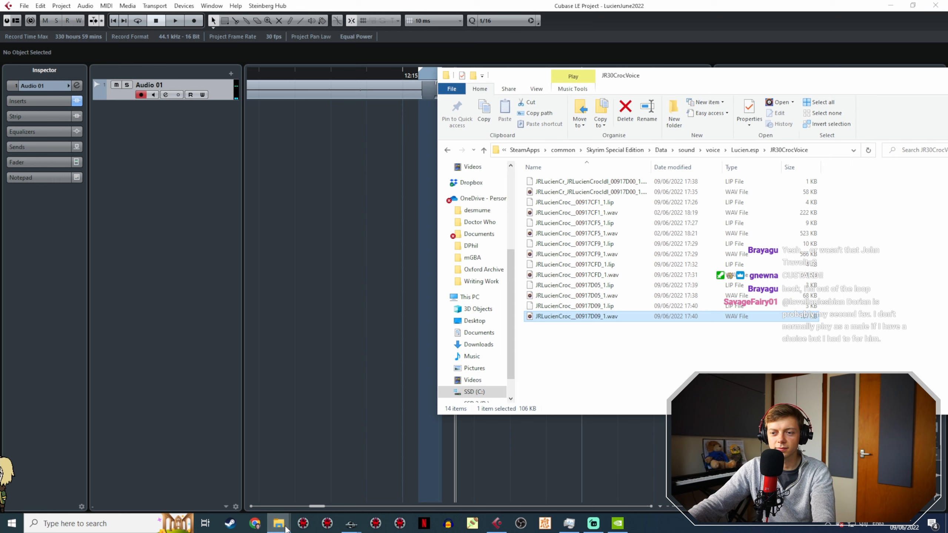
mouse_move(278, 524)
click(324, 474)
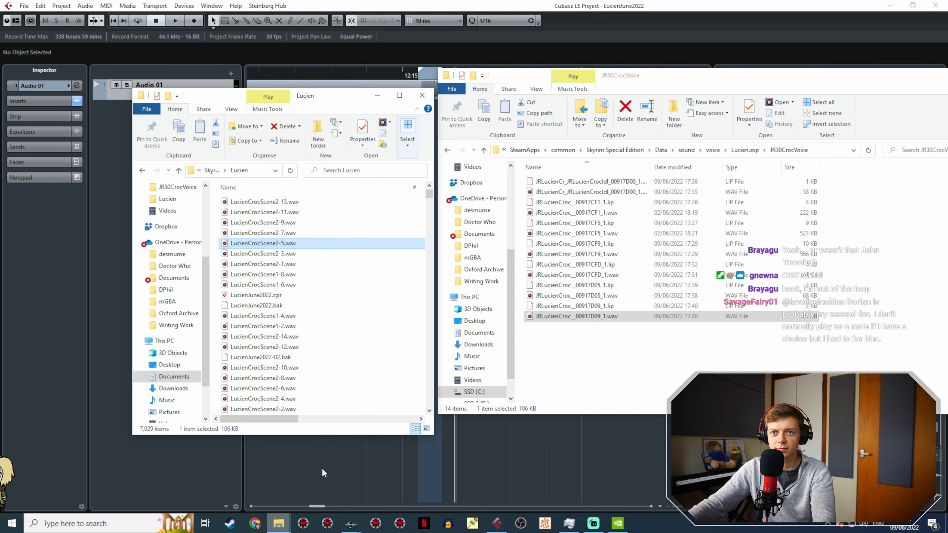
click(305, 232)
shift+click(302, 202)
drag(301, 217, 599, 334)
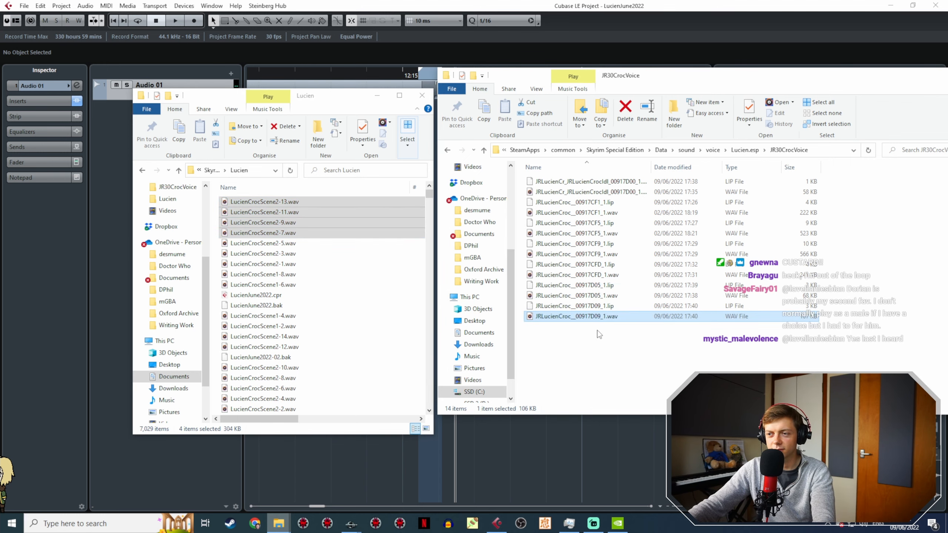
Step: Switch to Creation Kit and reopen the Lu... response from its topic info
mouse_move(351, 523)
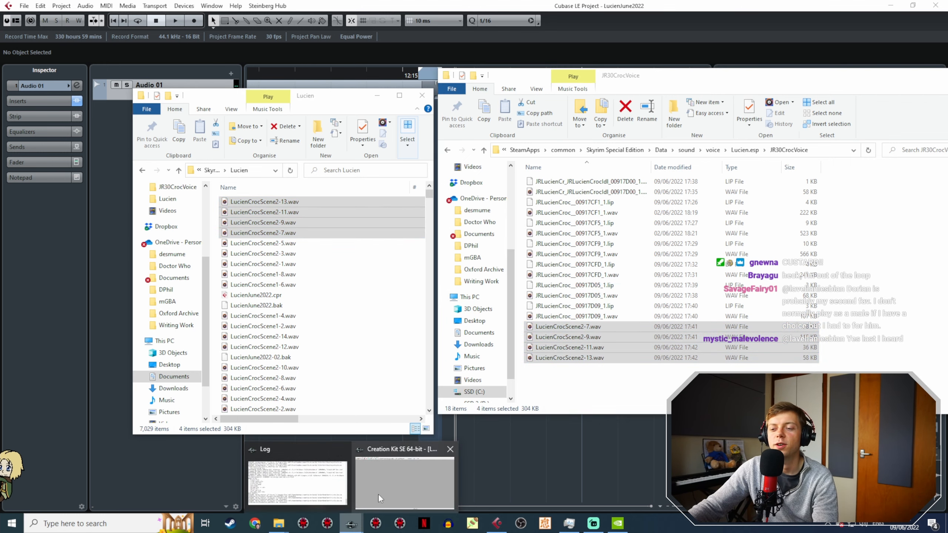
click(378, 494)
click(369, 454)
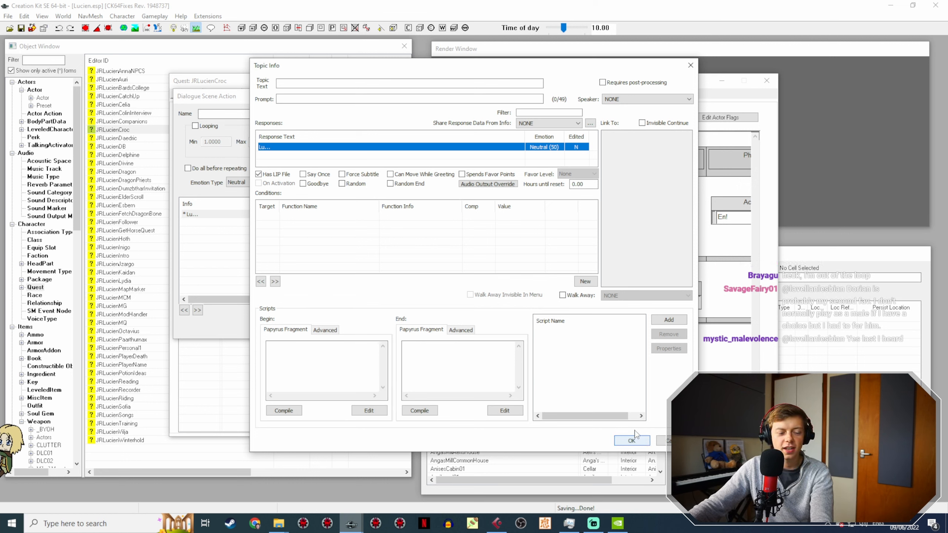
double_click(313, 148)
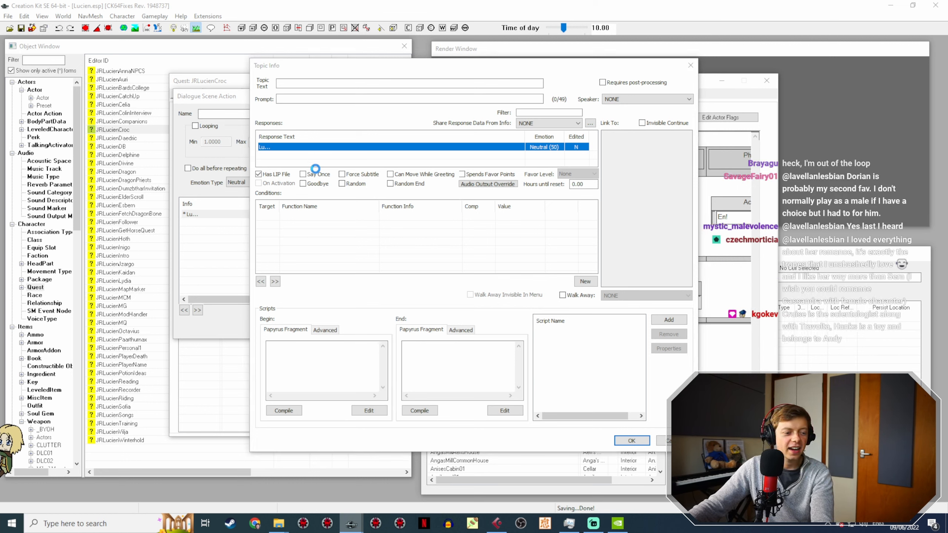
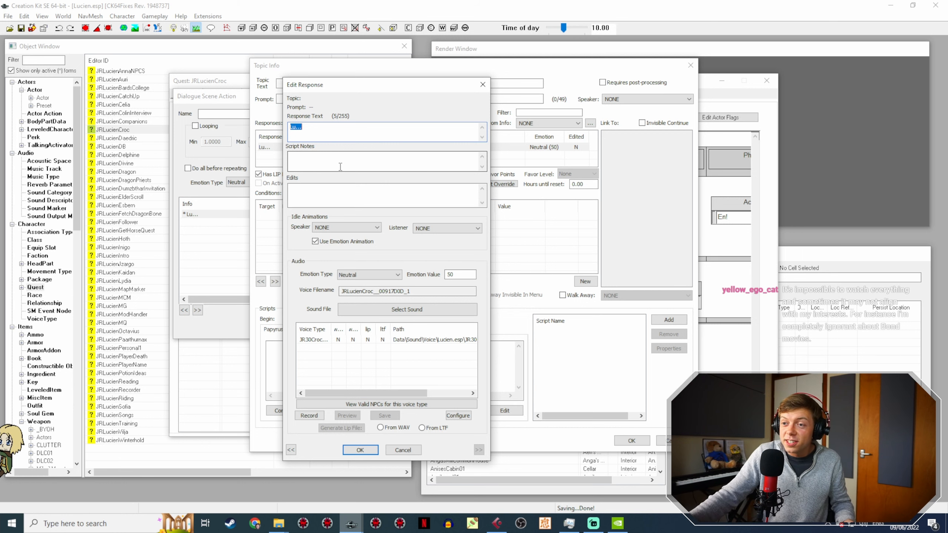
Step: Copy the Lu... response's voice filename and rename LucienCrocScene2-7.wav in the JR30CrocVoice folder as JRLucienCroc__00917D0D_1
double_click(417, 291)
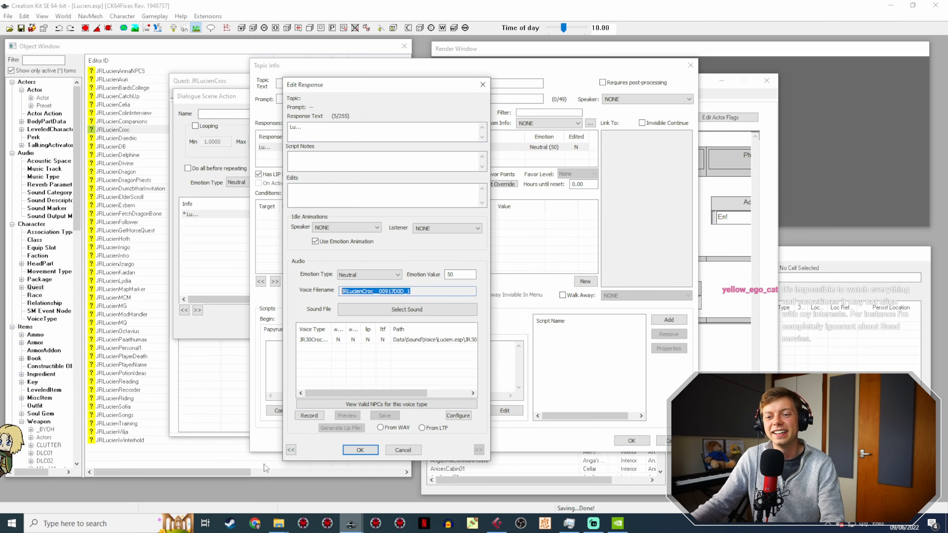
mouse_move(278, 523)
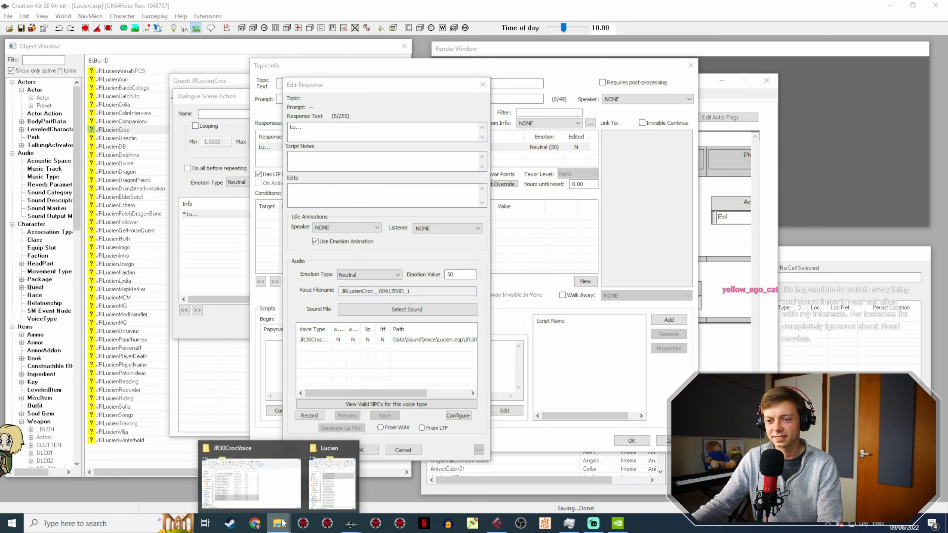
click(280, 483)
click(600, 327)
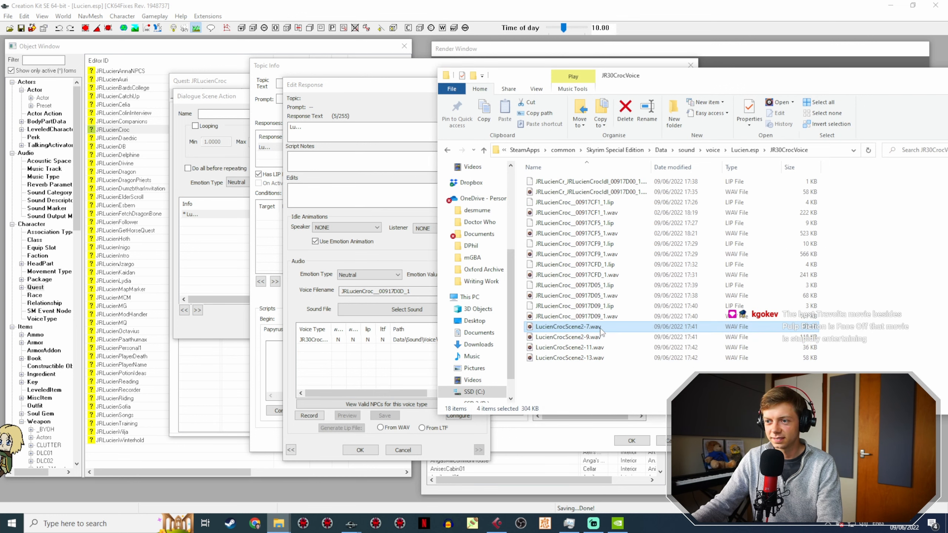
click(582, 327)
text(JRLucienCroc_00917D0D_1)
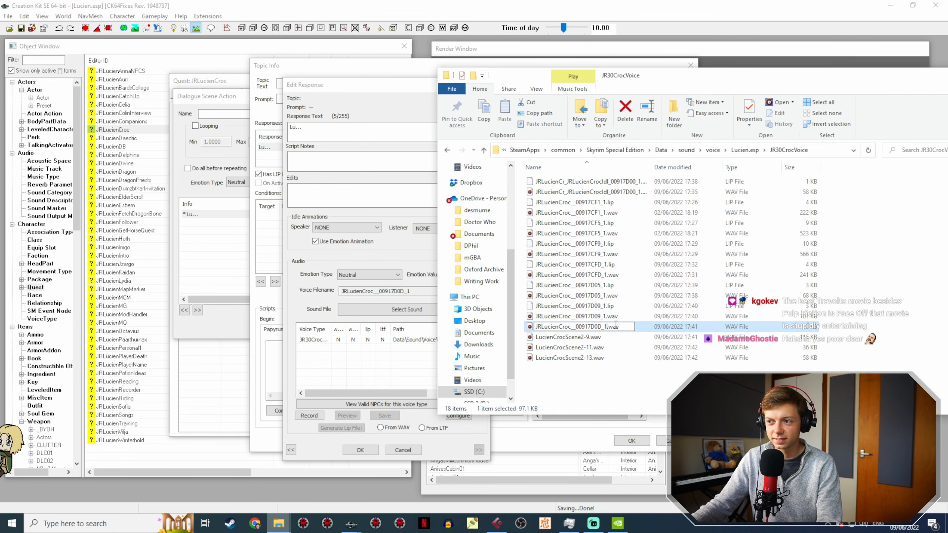
Step: Reopen the Lu... response in Creation Kit, generate its lip file from the WAV, and close the Action 6 dialogs
click(360, 449)
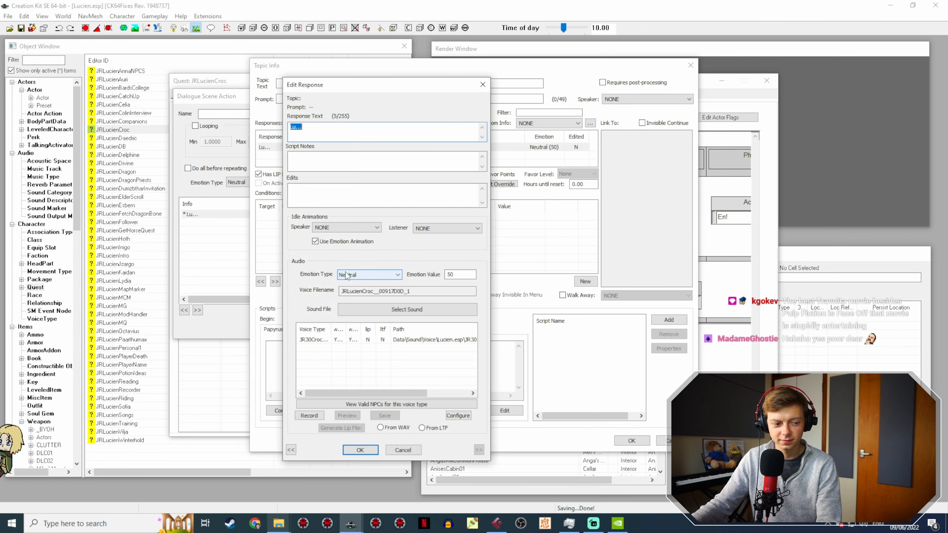
click(389, 341)
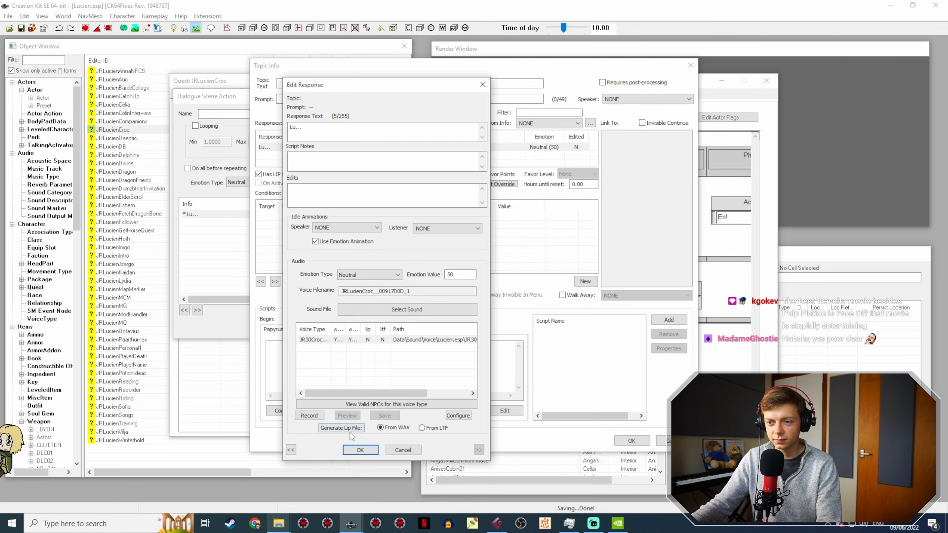
click(360, 449)
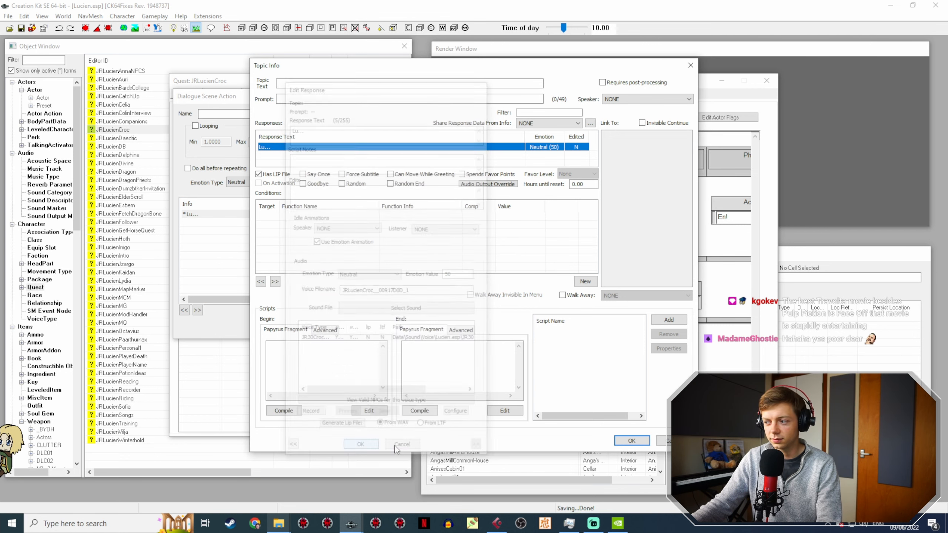
click(631, 441)
click(540, 318)
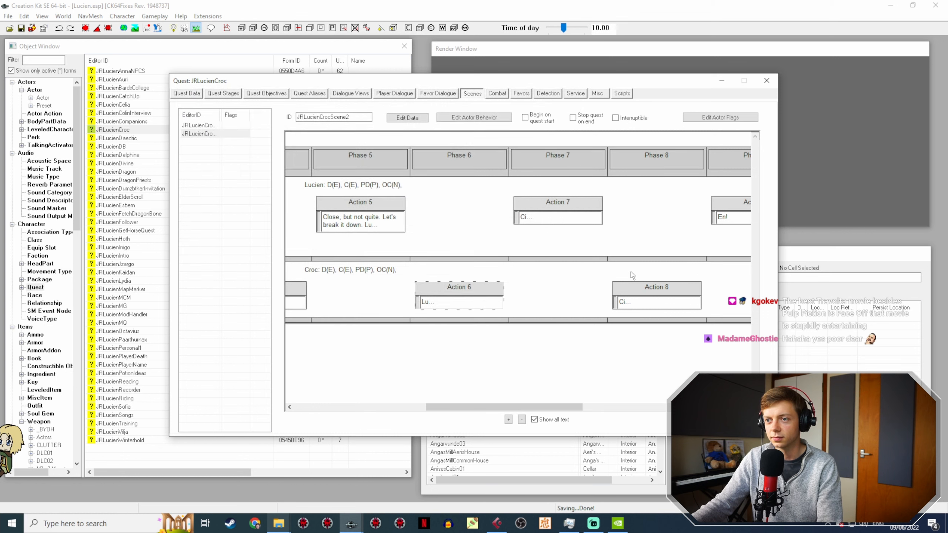
Step: Open the Ci... response of Croc's Action 8 in phase 8 and copy its voice filename
double_click(647, 284)
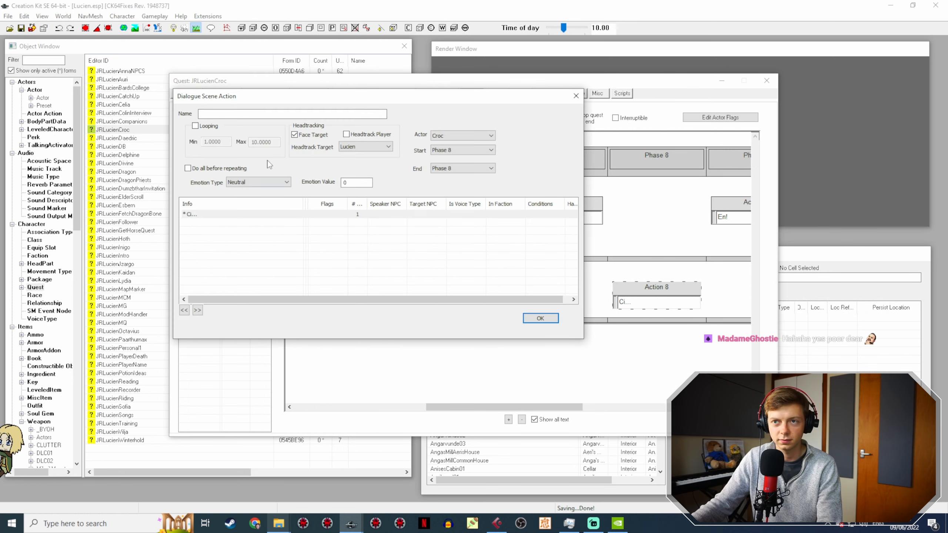
double_click(235, 214)
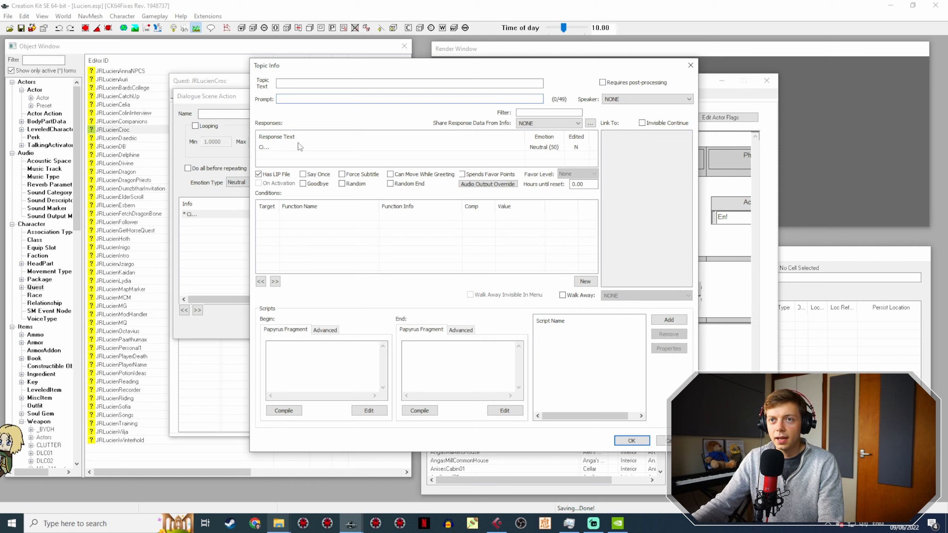
double_click(292, 147)
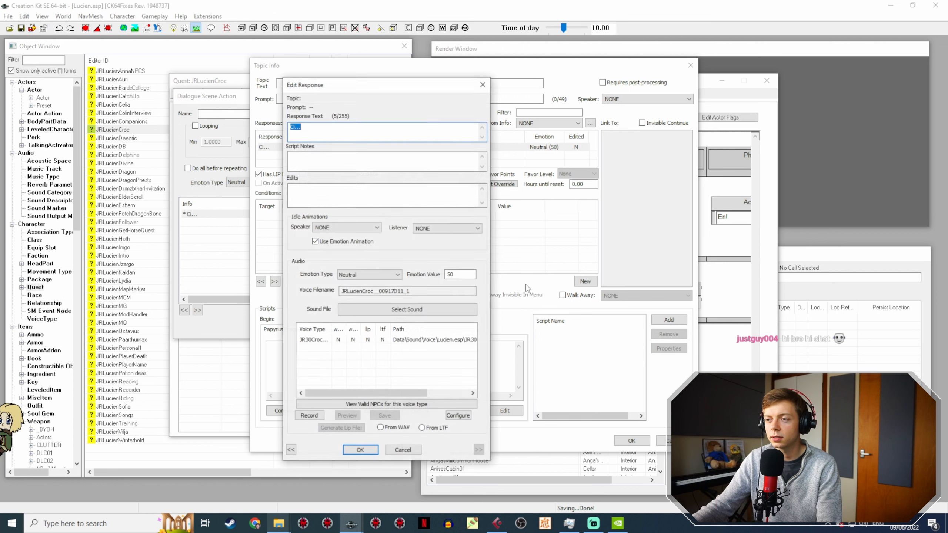
drag(453, 292, 243, 288)
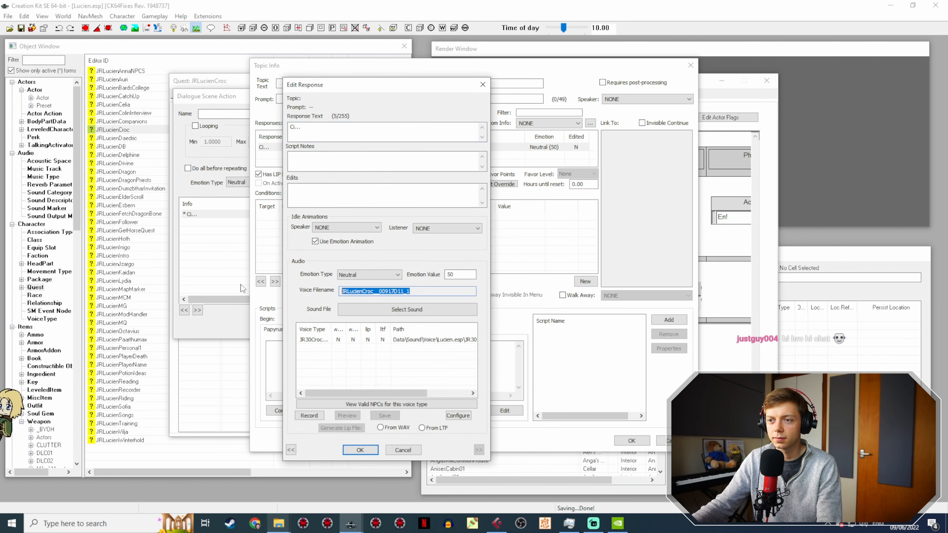
Step: Switch to the JR30CrocVoice folder and rename LucienCrocScene2-9.wav as JRLucienCroc__00917D11_1
click(279, 523)
click(250, 482)
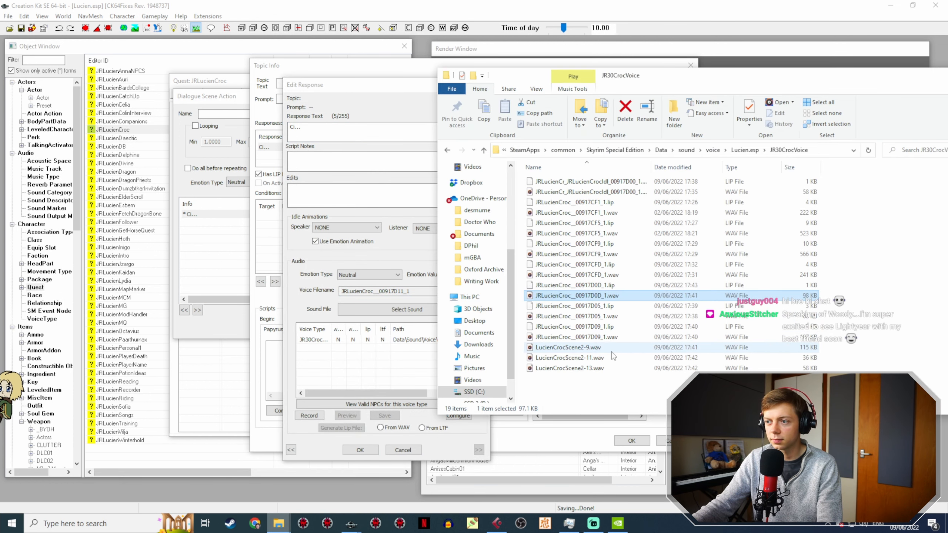
click(627, 348)
key(F2)
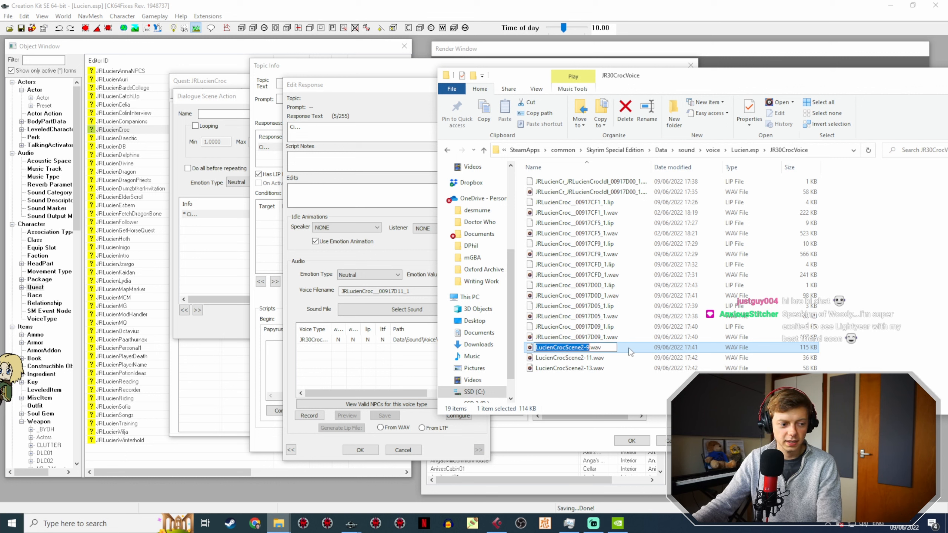
text(JRLucienCroc_00917D11_1)
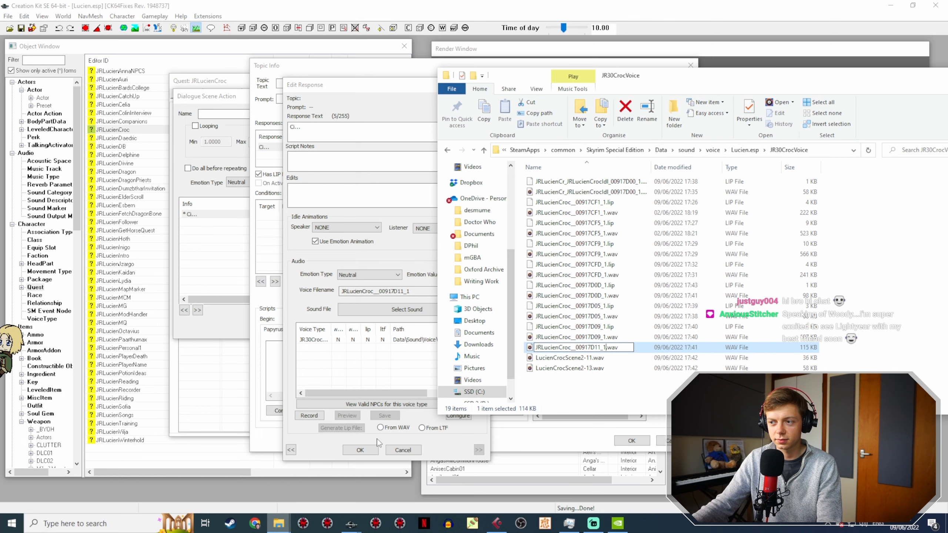
Step: Reopen the Ci... response in Creation Kit, generate its lip file from the WAV, and close the Action 8 dialogs
click(352, 452)
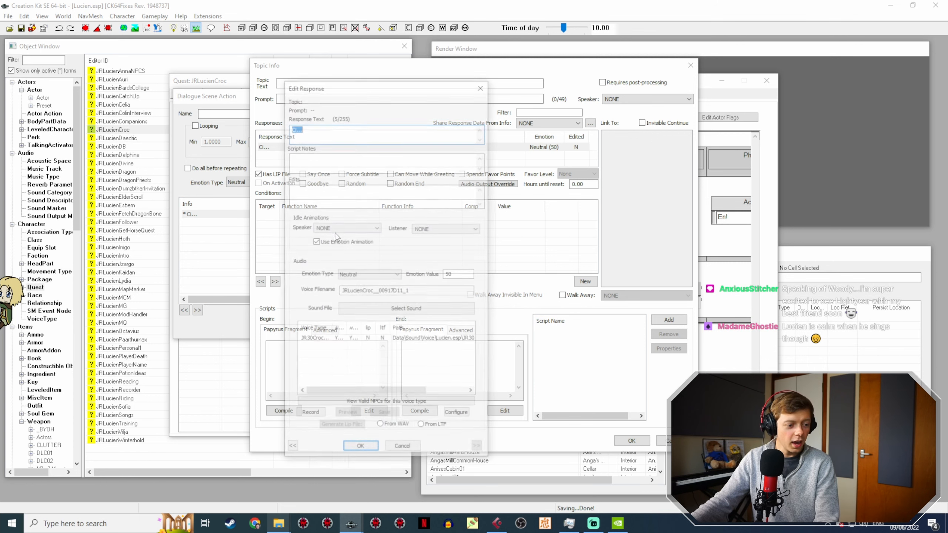
click(388, 339)
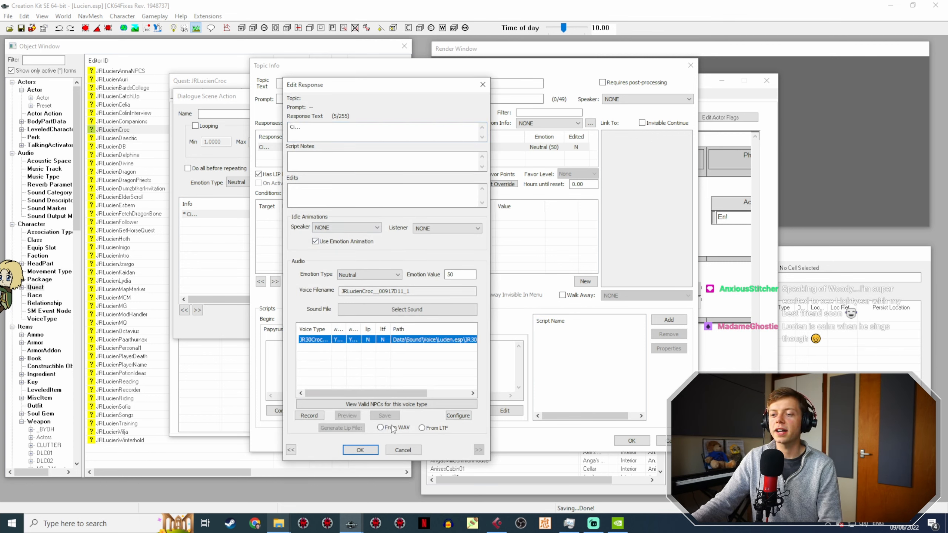
click(349, 427)
click(368, 452)
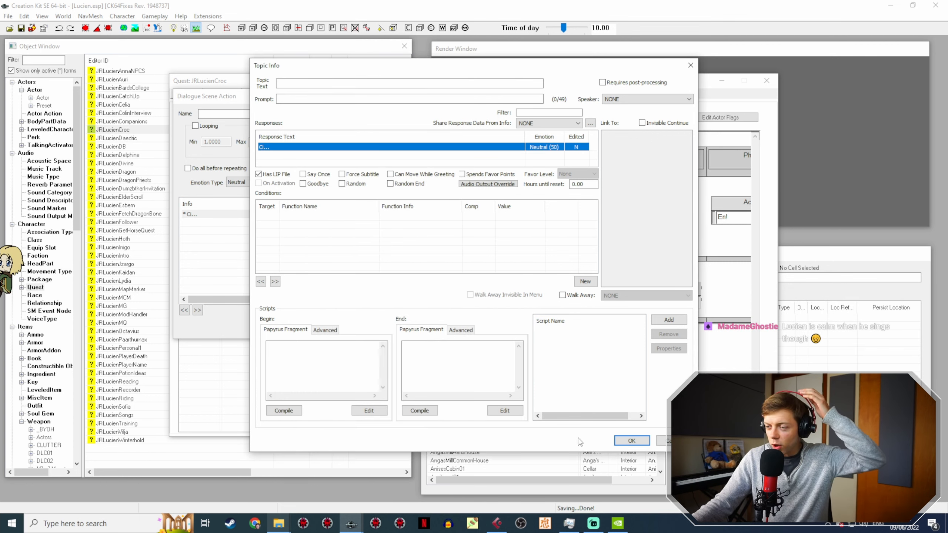
click(630, 441)
click(541, 318)
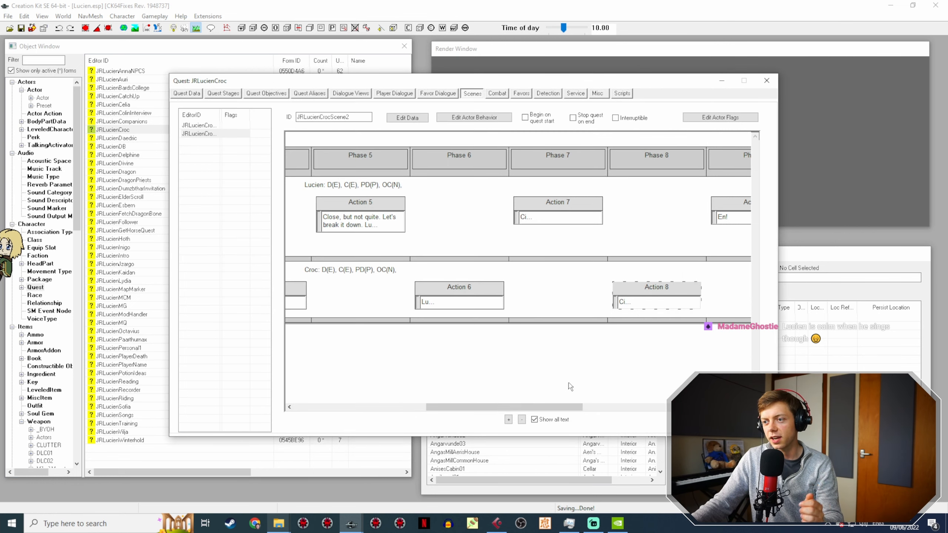
Step: Open the En! response of Croc's Action 10 in phase 10 and copy its voice filename
drag(582, 407, 634, 408)
click(513, 291)
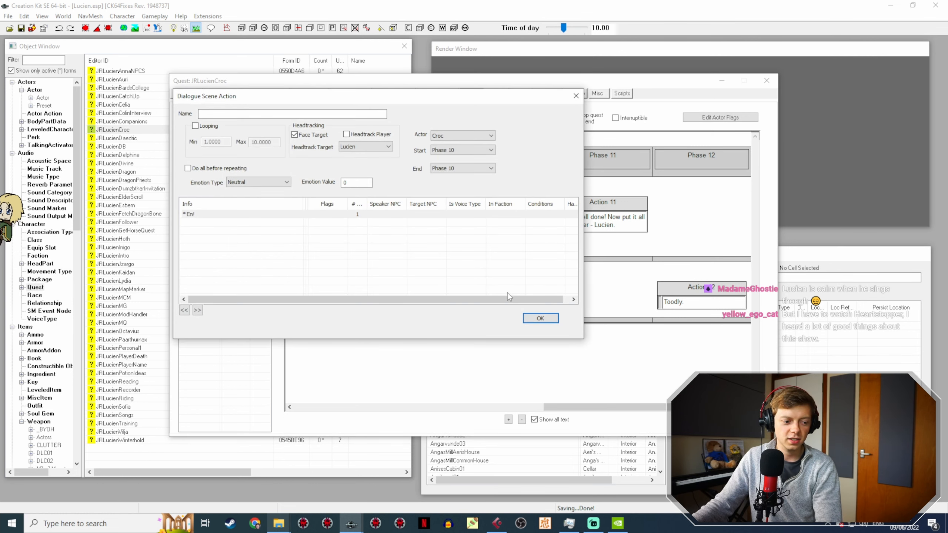
double_click(205, 215)
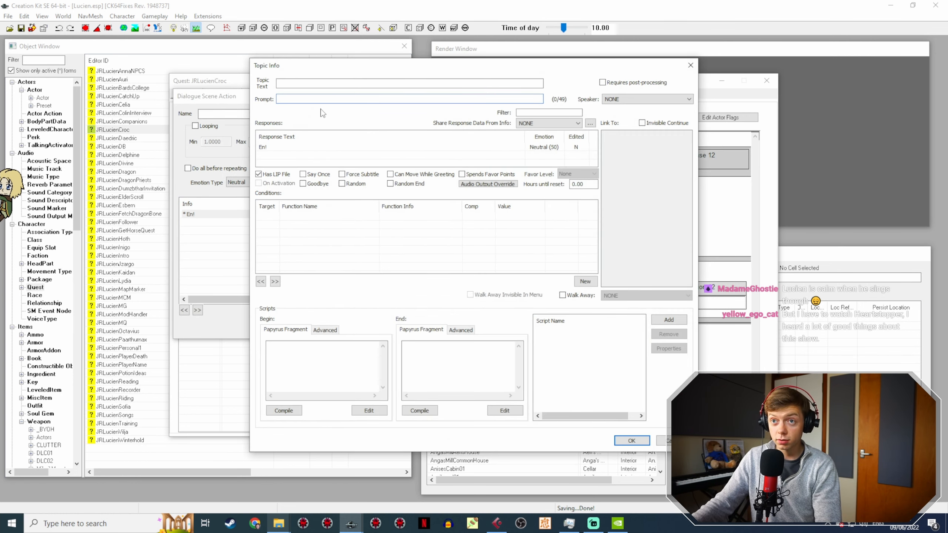
click(303, 149)
double_click(302, 148)
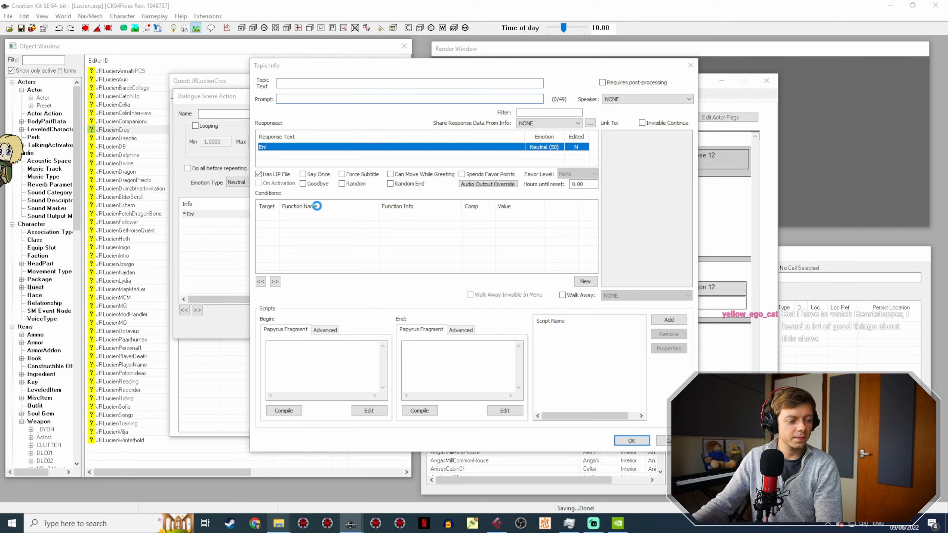
double_click(434, 290)
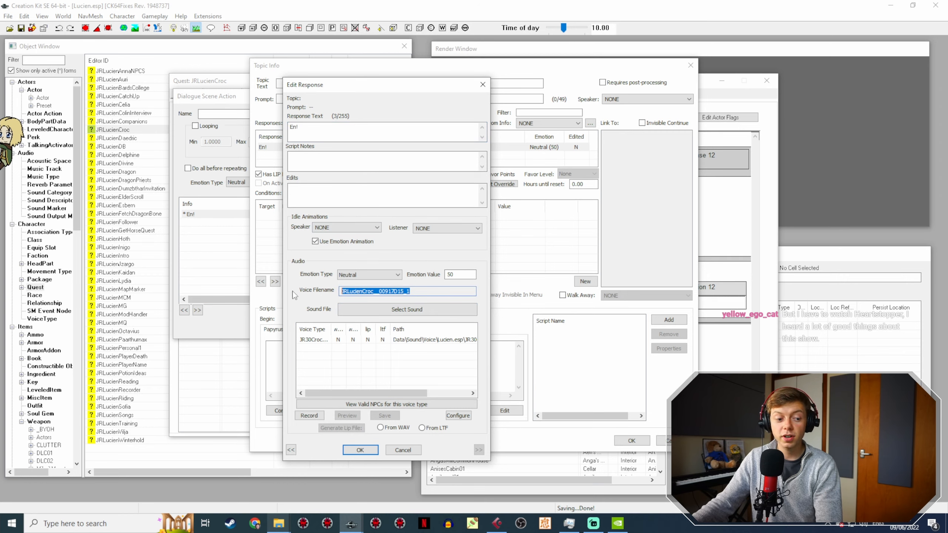
Step: Switch to the JR30CrocVoice folder and rename LucienCrocScene2-11.wav as JRLucienCroc__00917D15_1
click(278, 523)
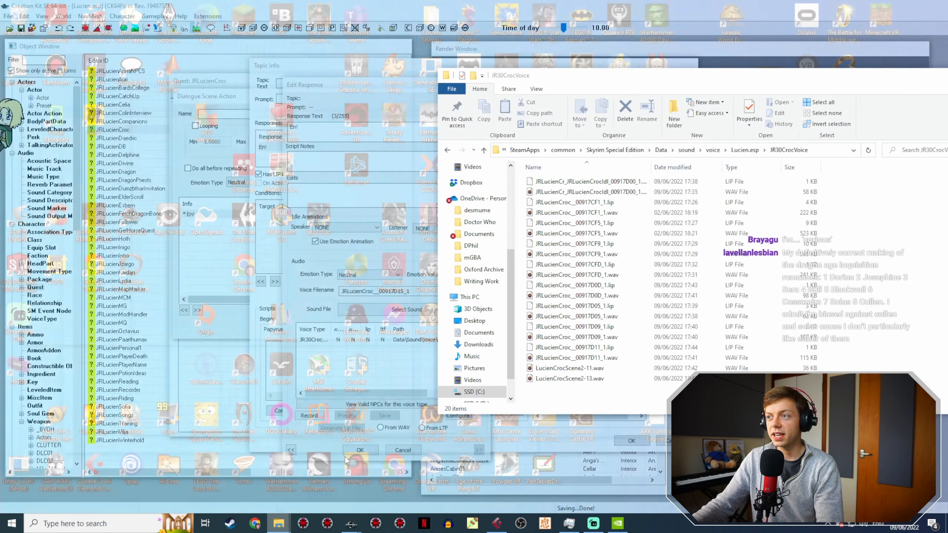
click(346, 459)
click(594, 369)
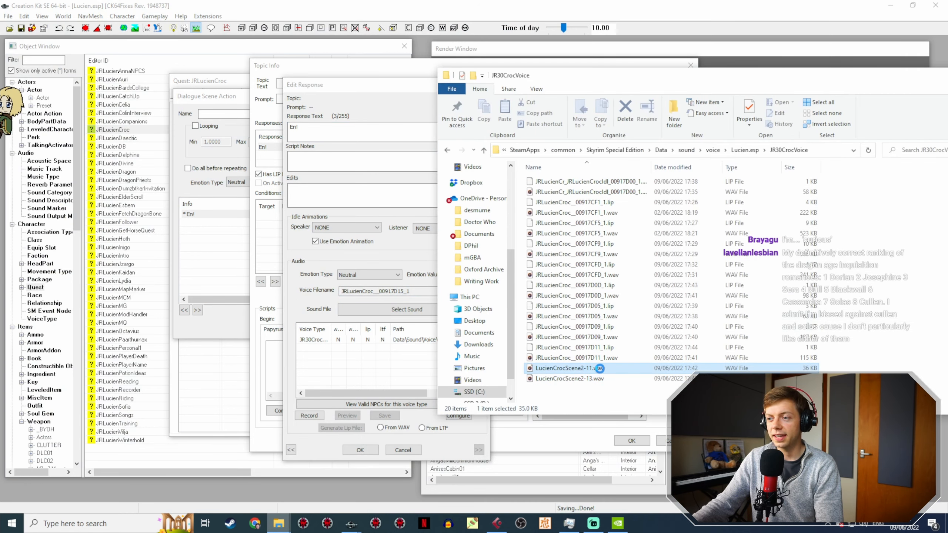
click(594, 368)
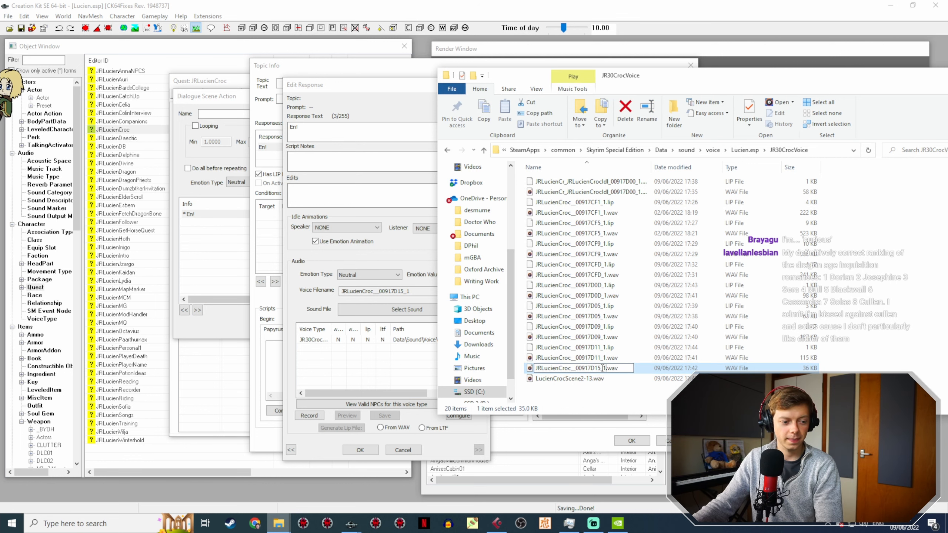
Step: Reopen the En! response in Creation Kit, generate its lip file from the WAV, and close the Action 10 dialogs
click(390, 372)
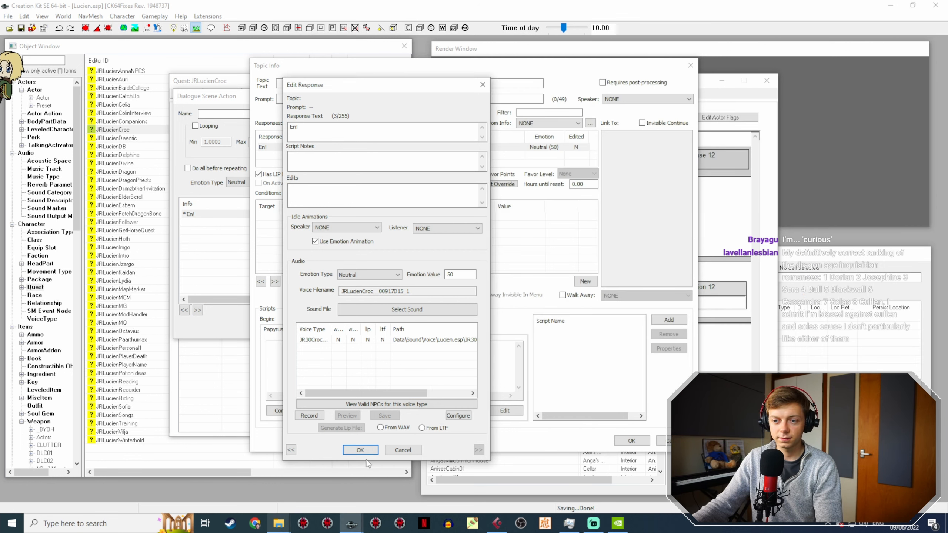
click(360, 450)
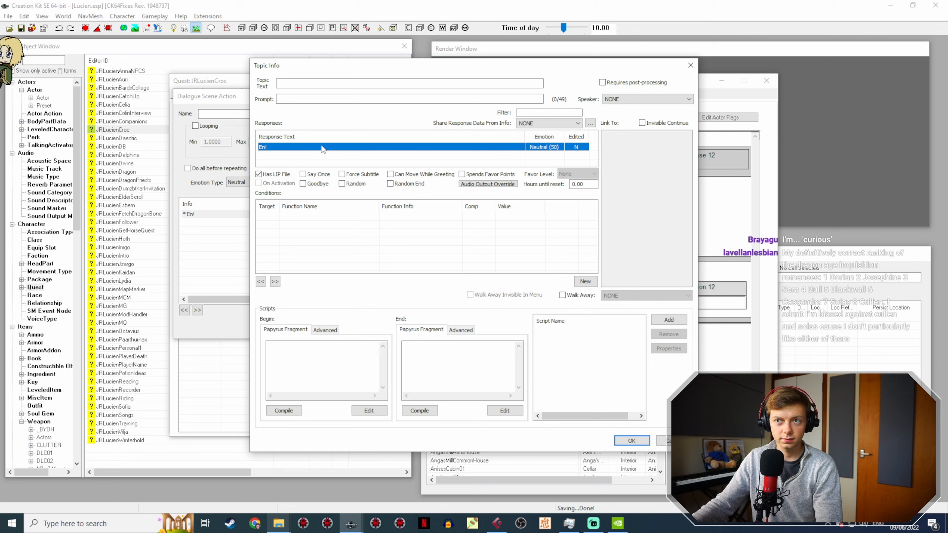
double_click(325, 149)
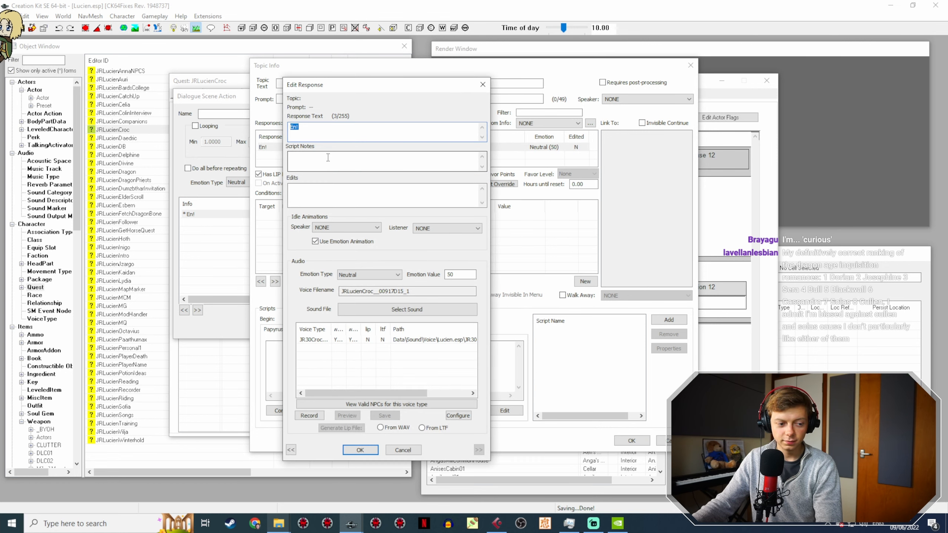
click(384, 342)
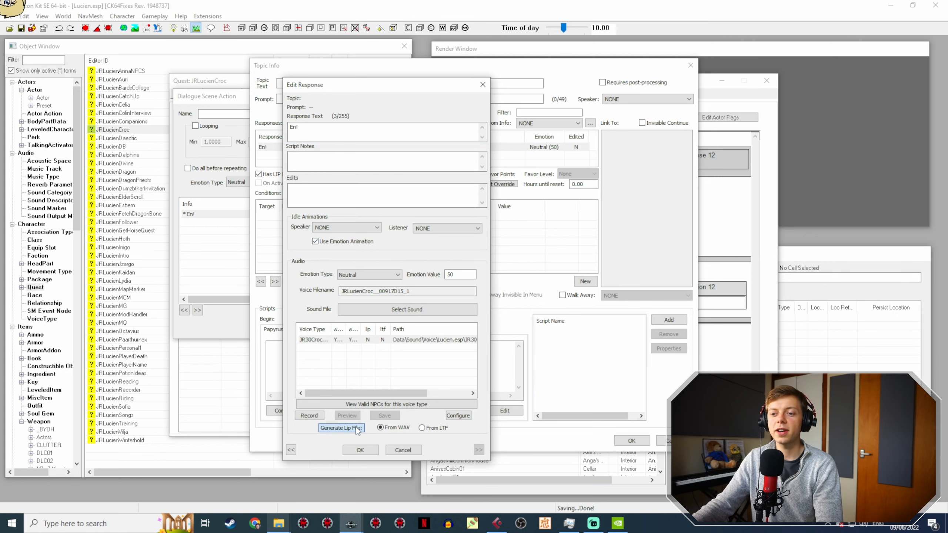
click(360, 450)
click(631, 440)
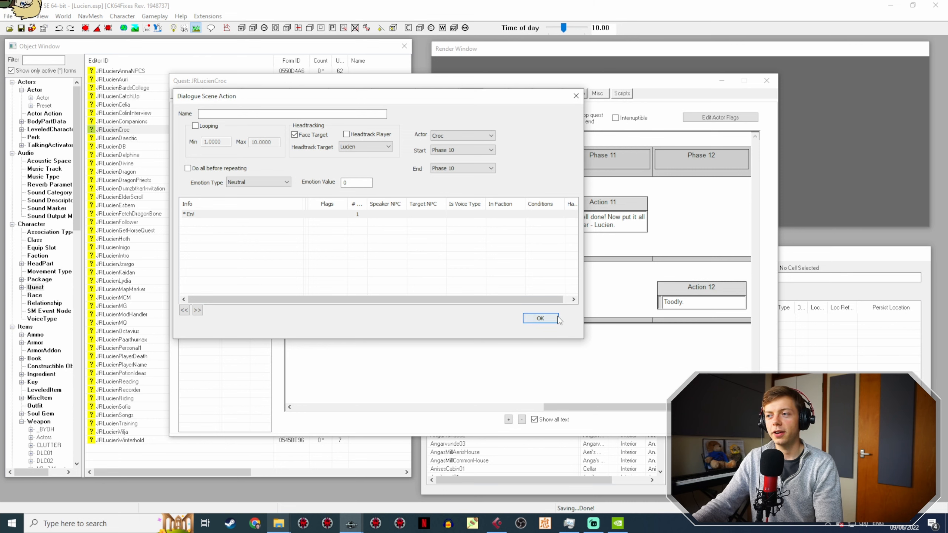
click(541, 317)
Step: Open the Toodly. response of Croc's Action 12 in phase 12 and copy its voice filename
double_click(689, 291)
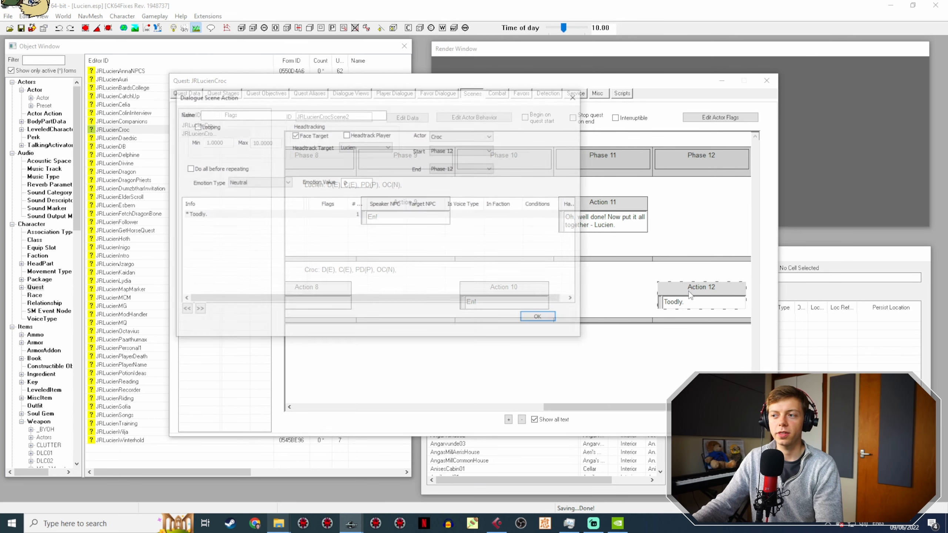
click(221, 215)
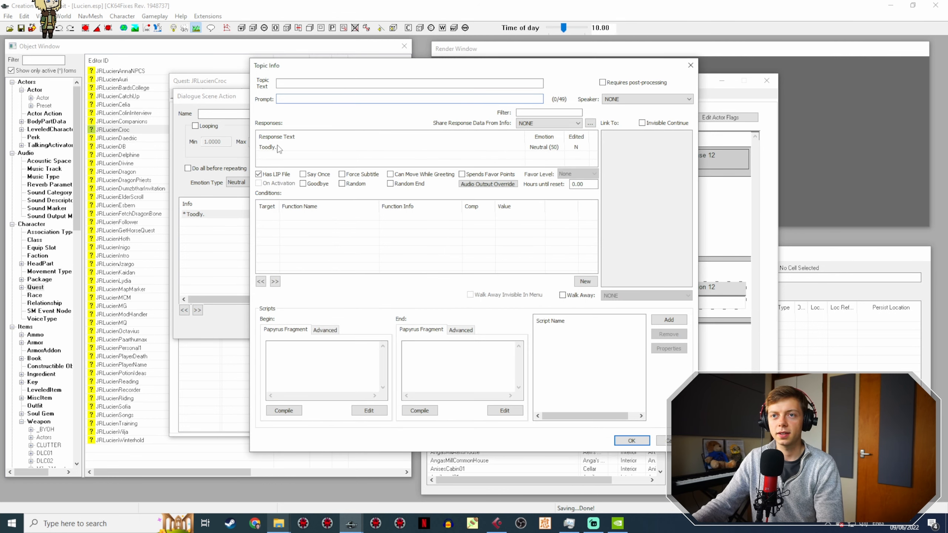
double_click(278, 147)
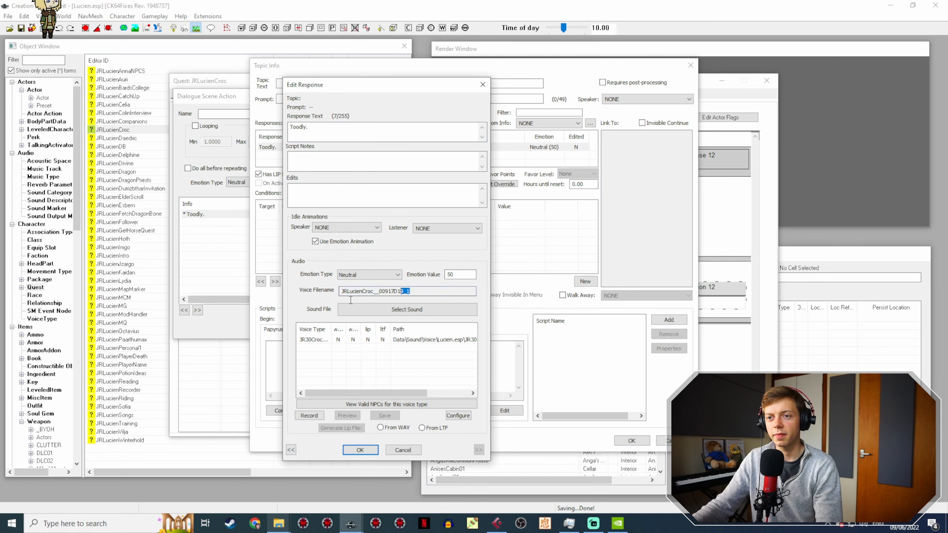
mouse_move(279, 523)
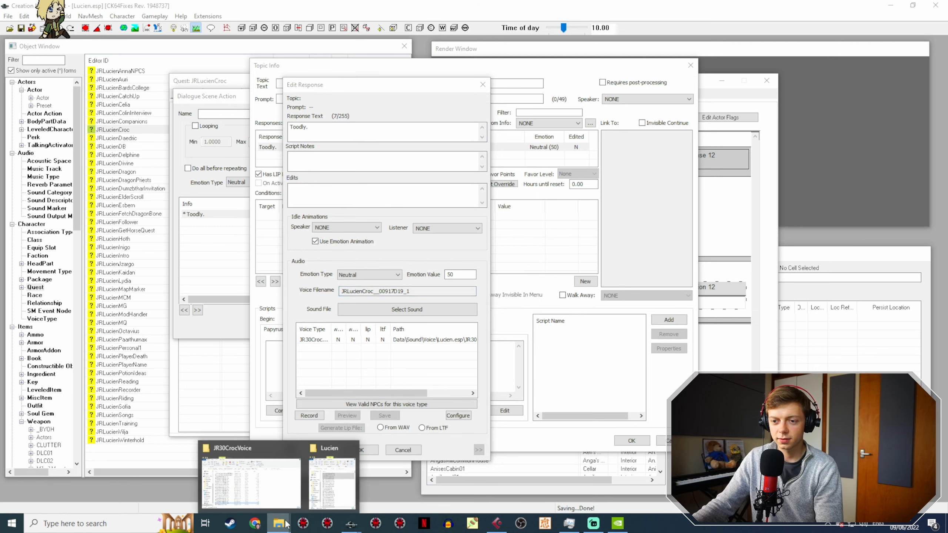
Step: Switch to the JR30CrocVoice folder and rename LucienCrocScene2-13.wav as JRLucienCroc__00917D19_1
click(254, 477)
click(615, 390)
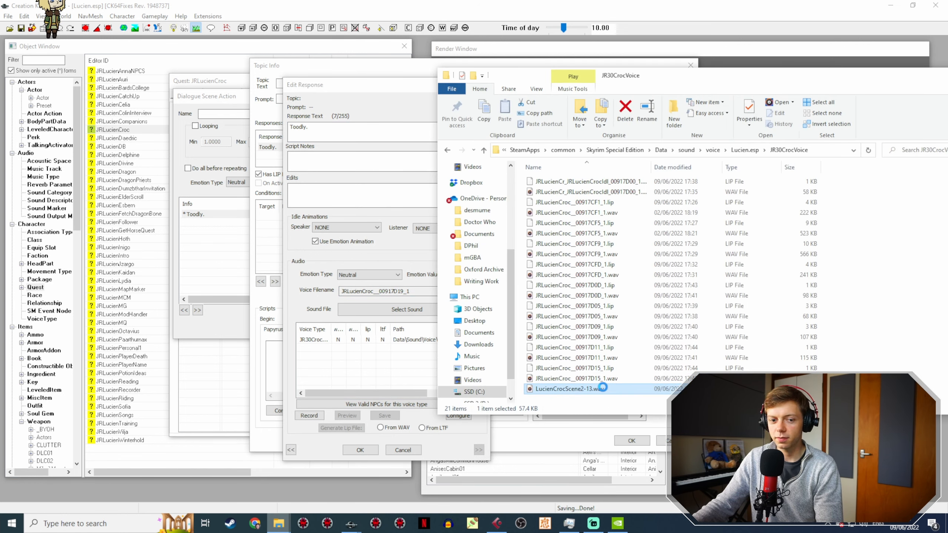
key(F2)
text(JRLucienCroc_00917D19_1)
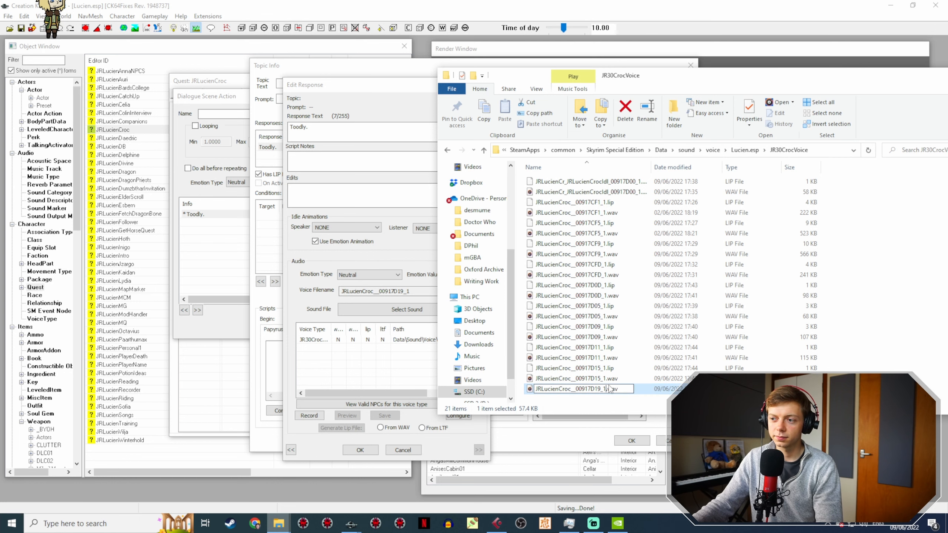
click(332, 400)
Step: Reopen the Toodly. response in Creation Kit, generate its lip file from the WAV, and close its dialogs and the JRLucienCroc quest
click(360, 450)
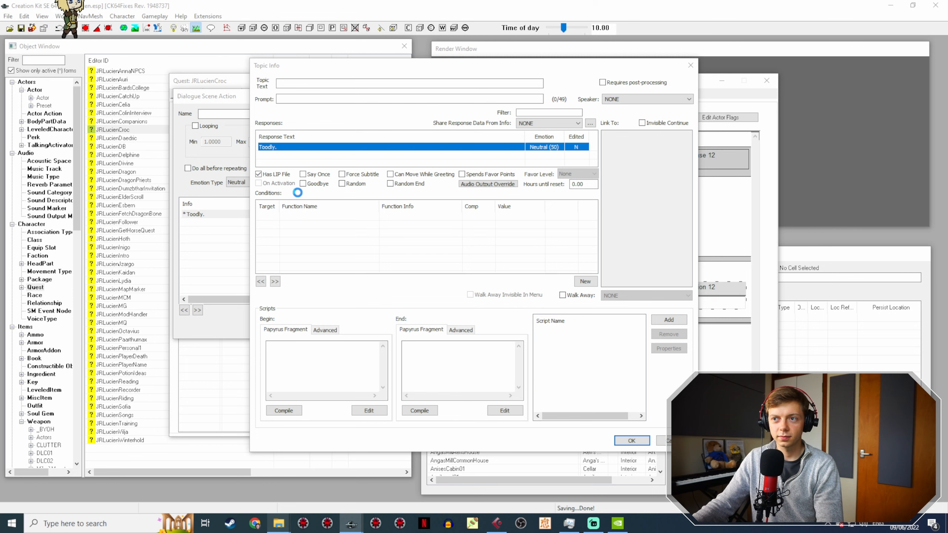
click(390, 341)
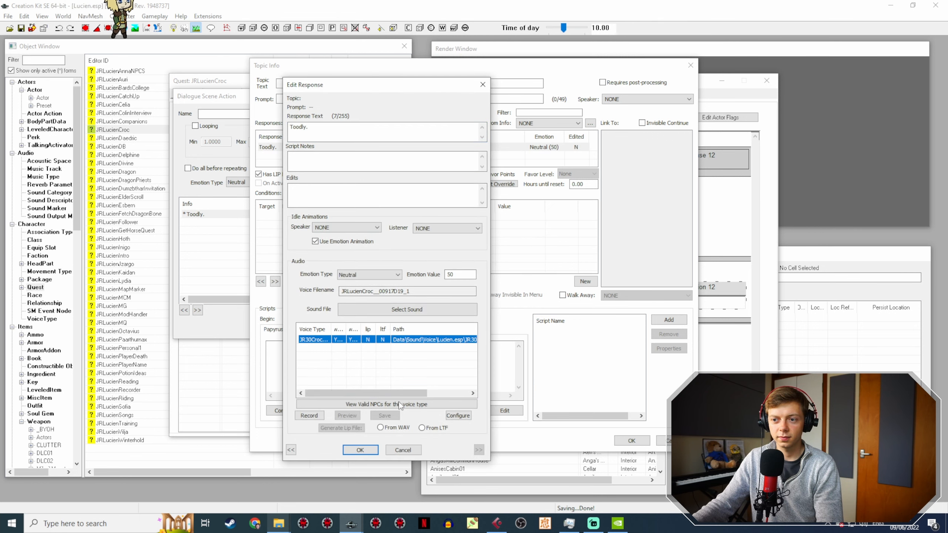
click(392, 428)
click(360, 450)
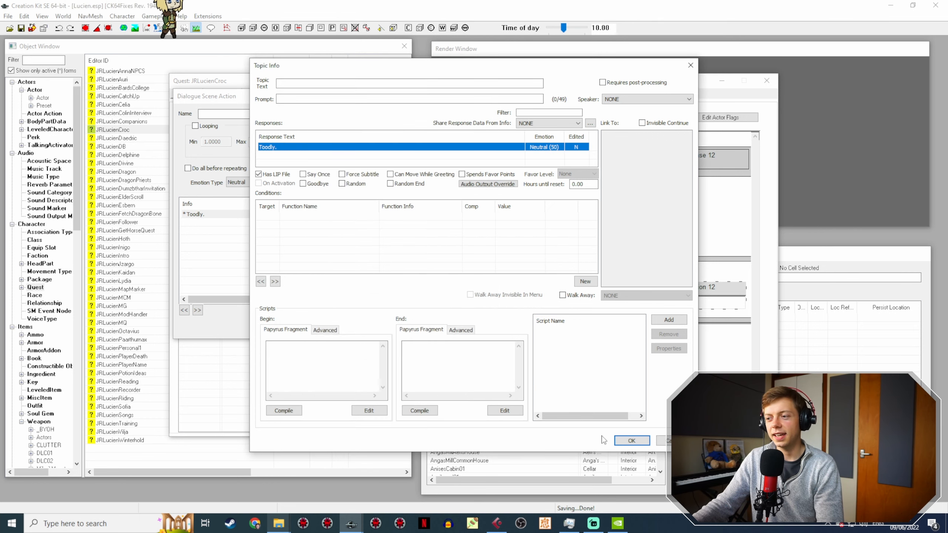
click(631, 441)
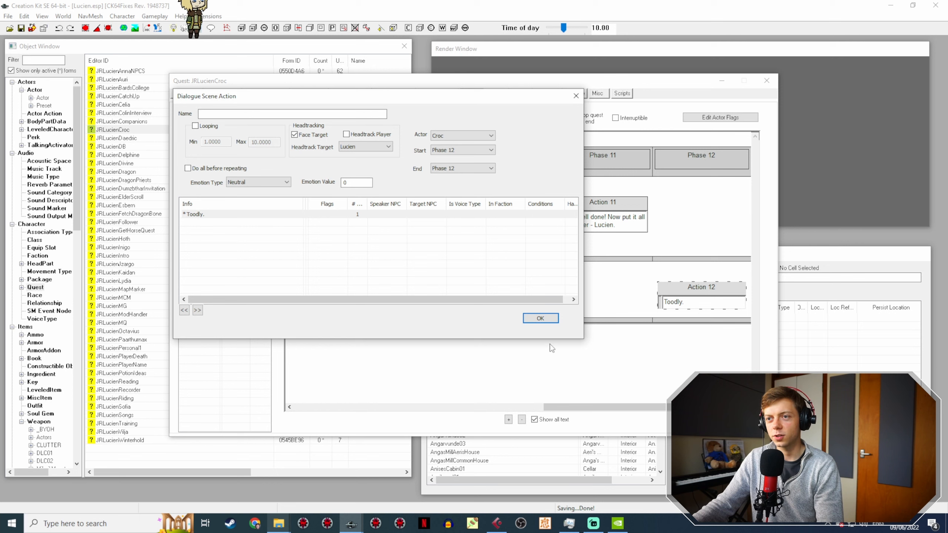
click(540, 318)
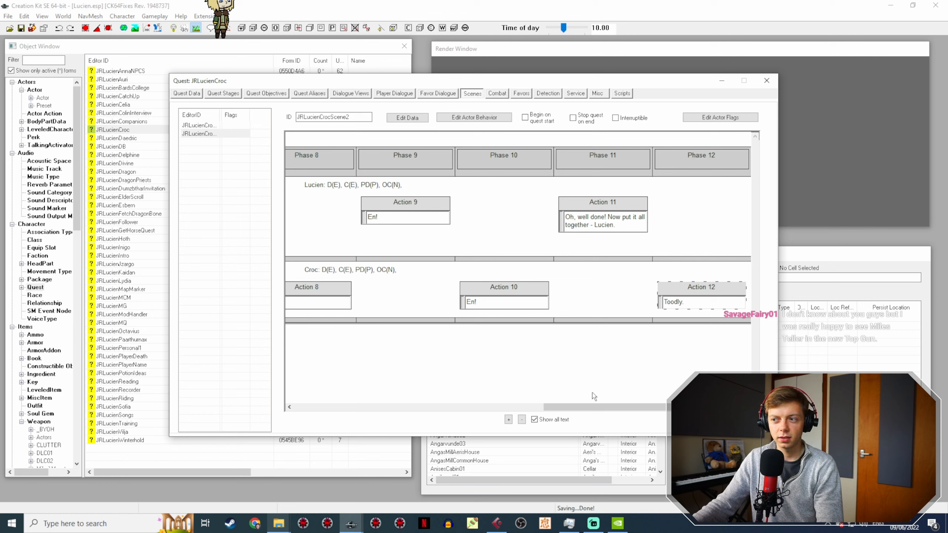
drag(597, 407, 638, 396)
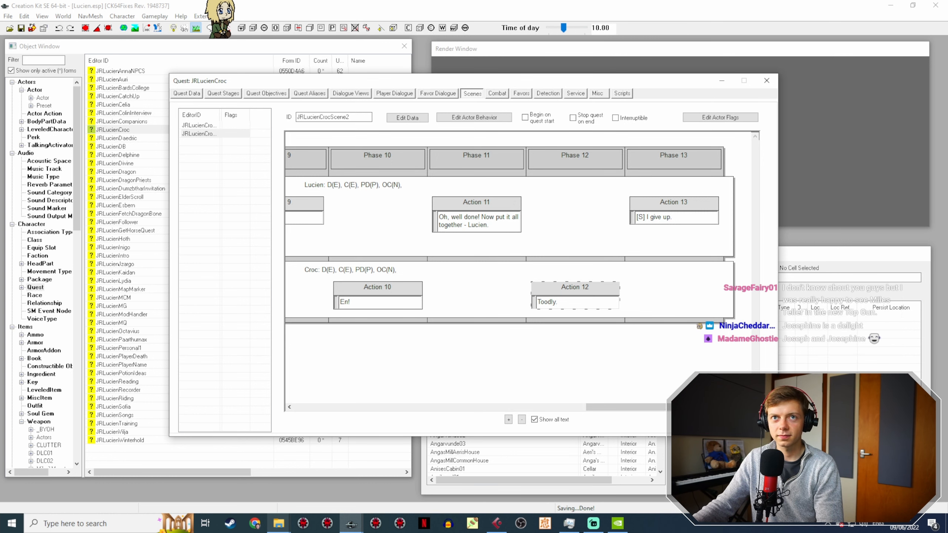
click(704, 421)
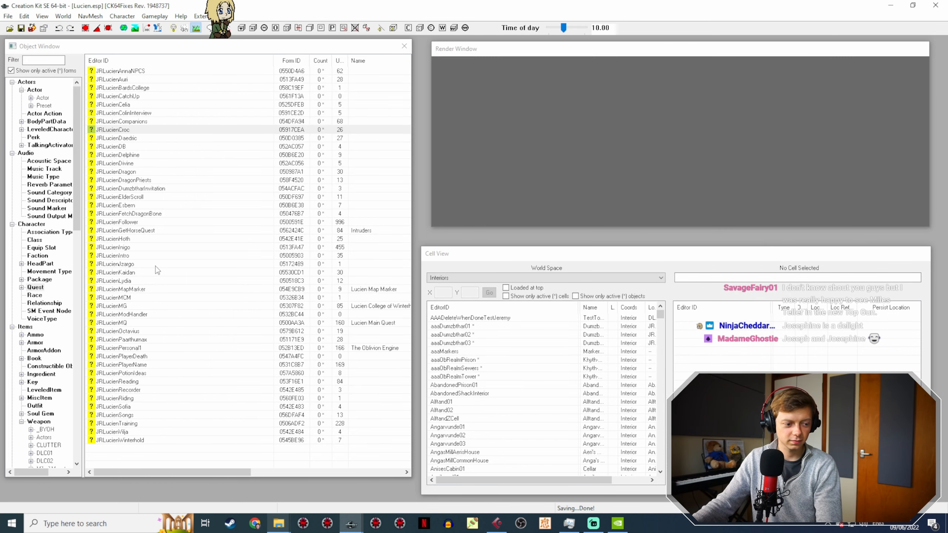
Step: Check the JR30CrocVoice folder for the complete set of renamed wave files and matching lip files
mouse_move(279, 523)
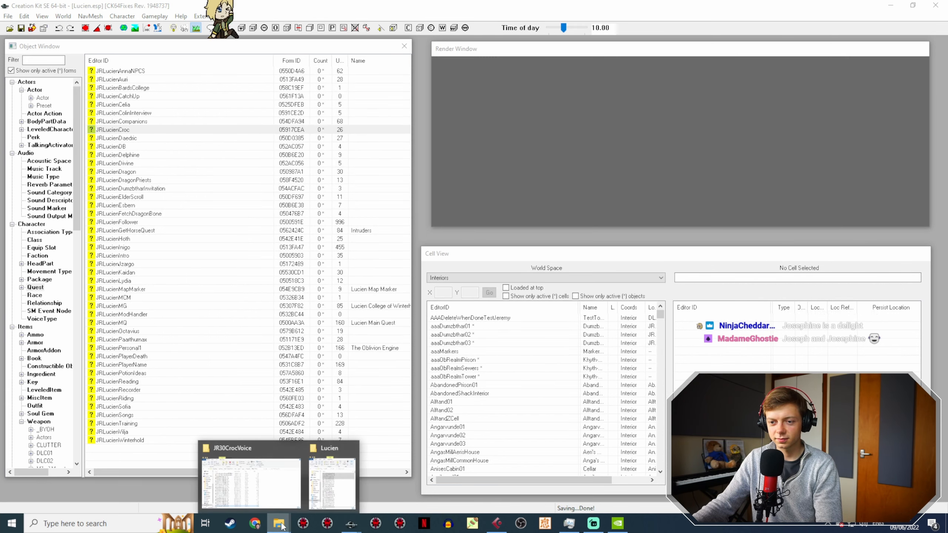
click(248, 480)
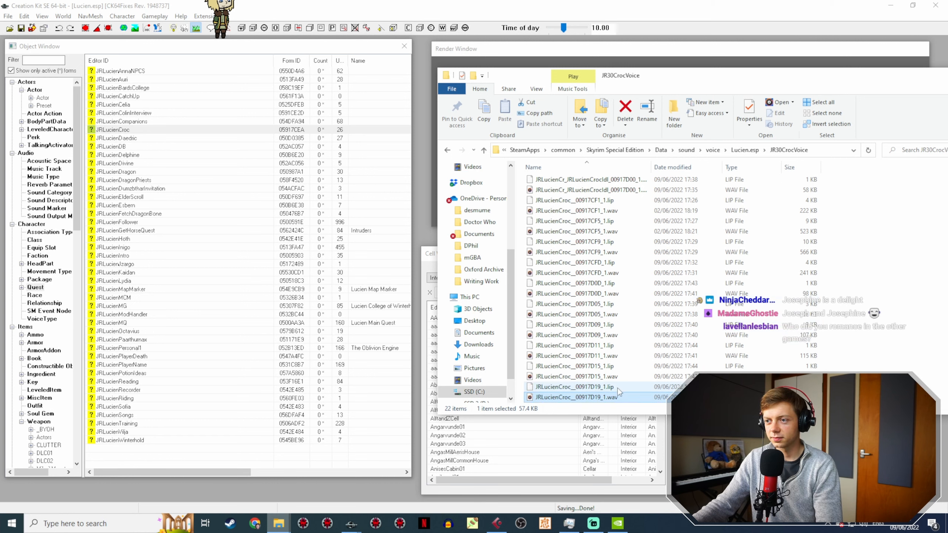
scroll(617, 331, down, 1)
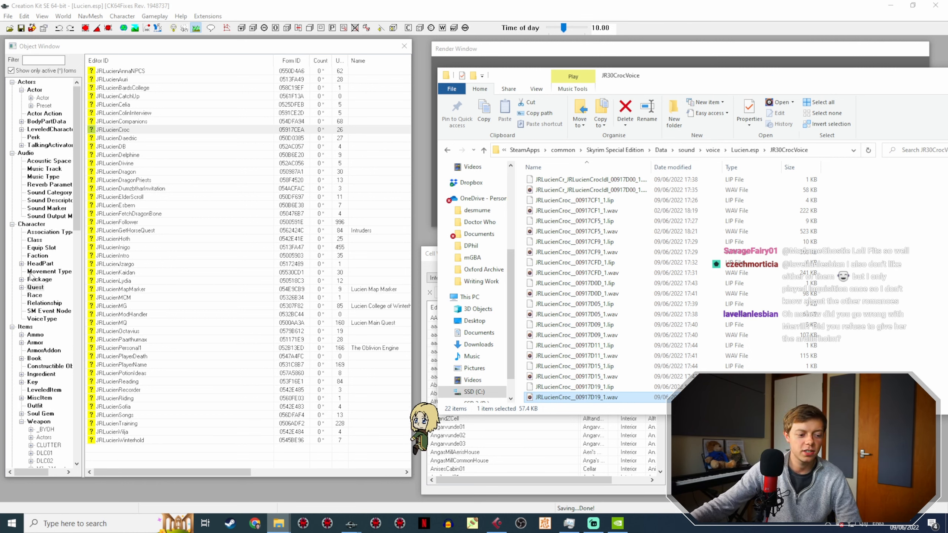
scroll(51, 261, down, 2)
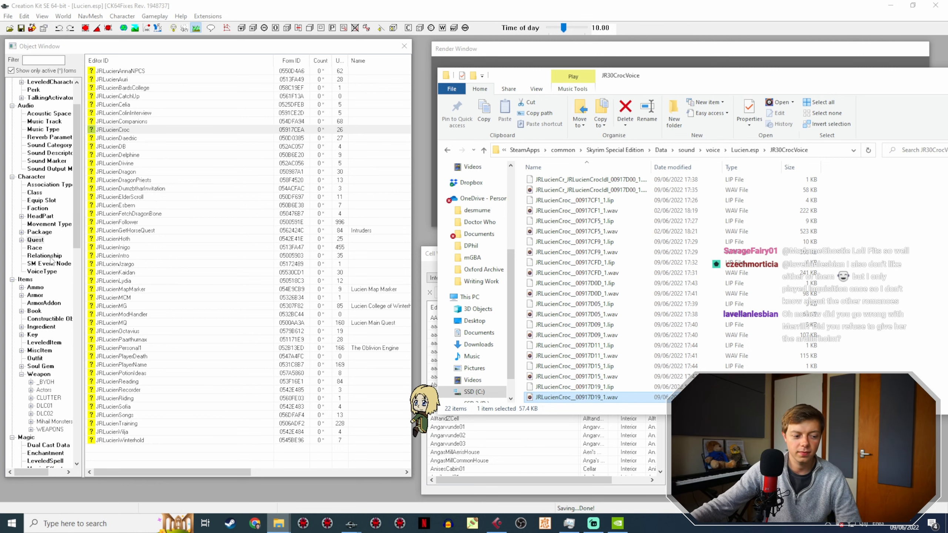
scroll(51, 260, down, 15)
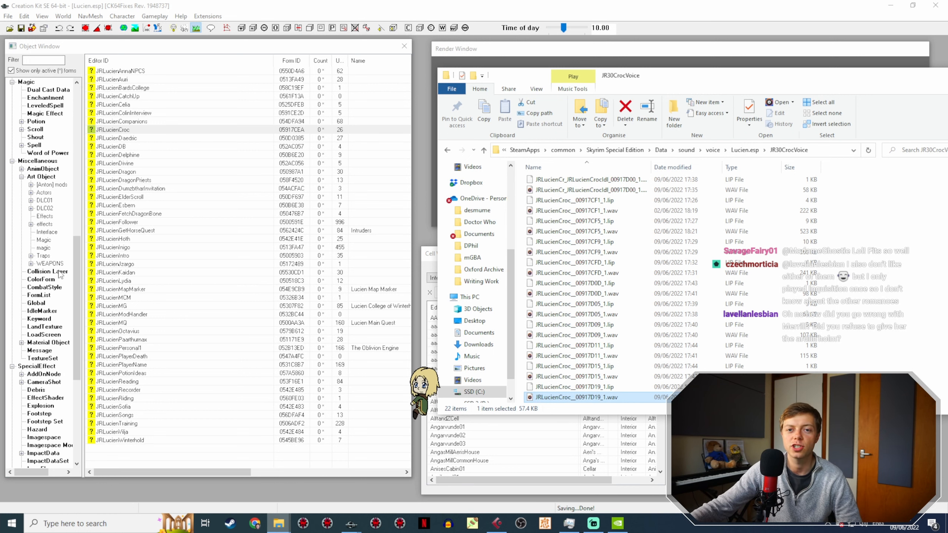
scroll(58, 284, up, 11)
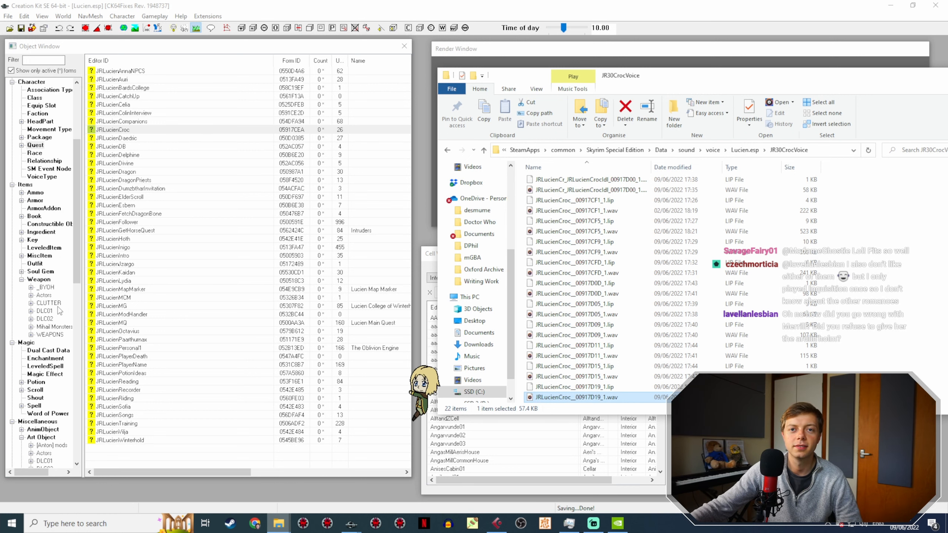
scroll(59, 310, up, 4)
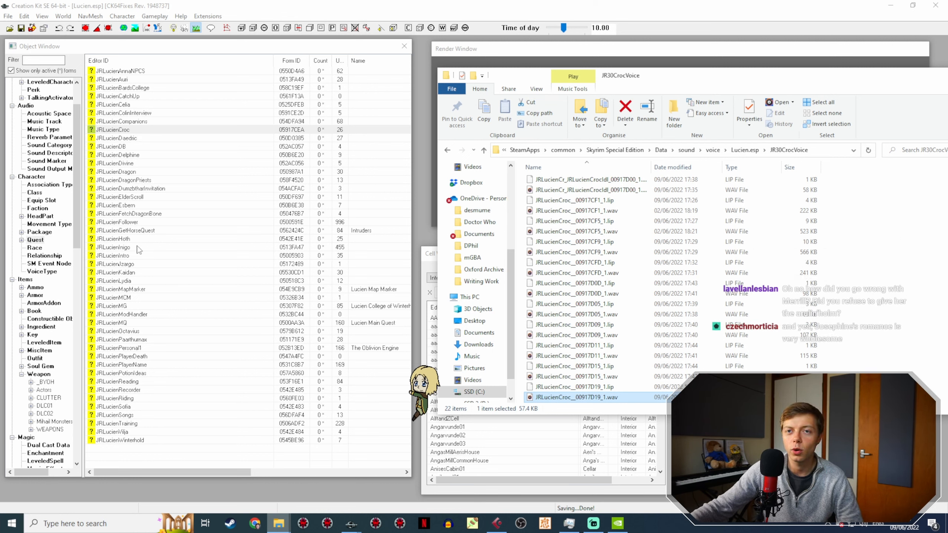
Step: Open the JRLucienFollower quest's JRLucienFollowerPlayerDeath scene, widen the scene list's EditorID column, and open Lucien's Action 1 in phase 1
click(132, 223)
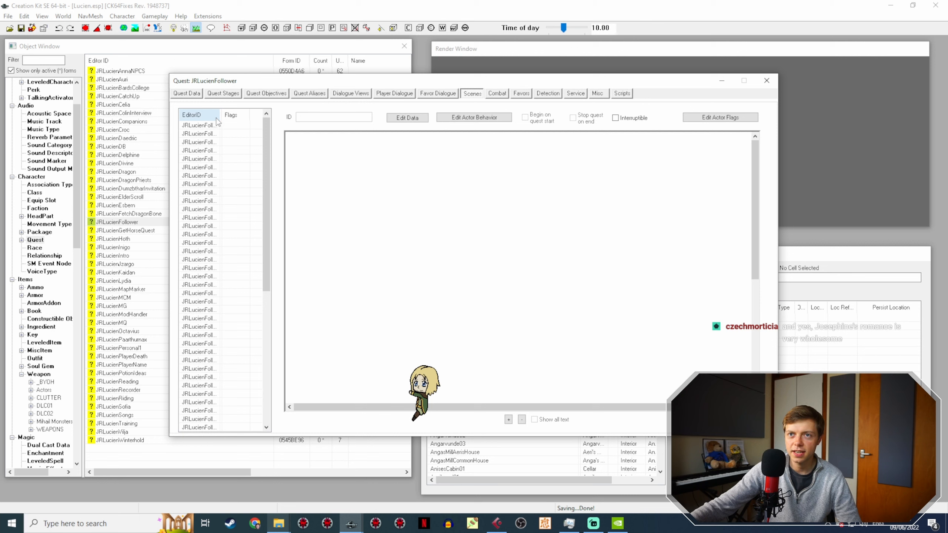
drag(220, 115, 276, 115)
scroll(253, 217, down, 10)
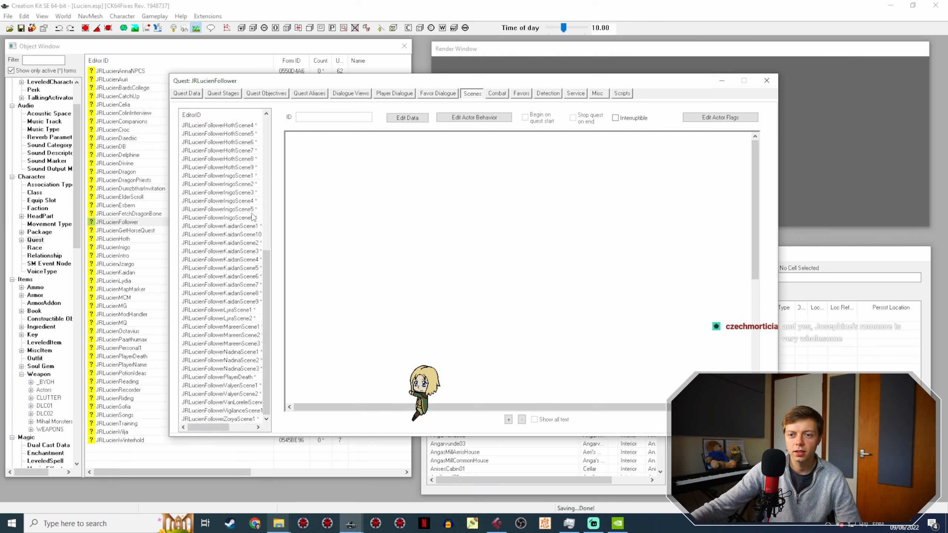
click(221, 377)
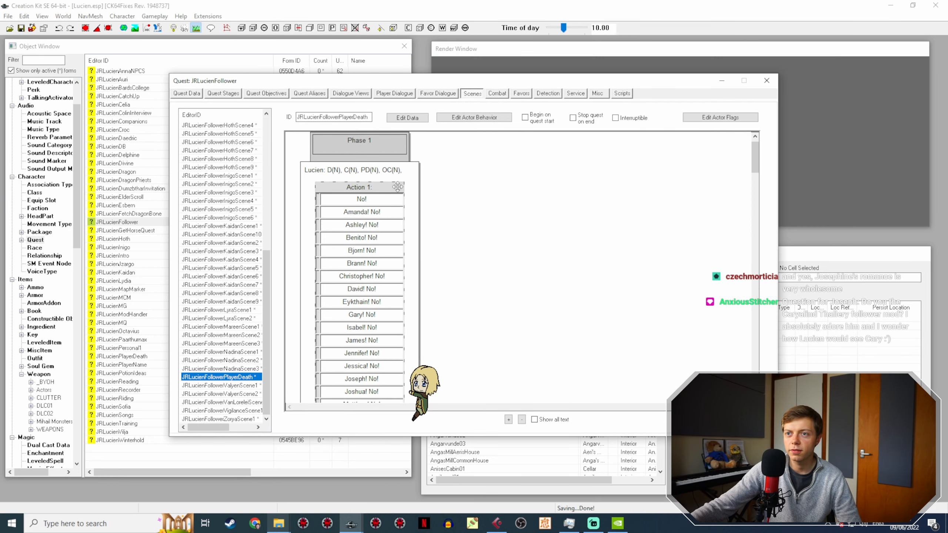
drag(754, 160, 749, 372)
scroll(728, 229, up, 20)
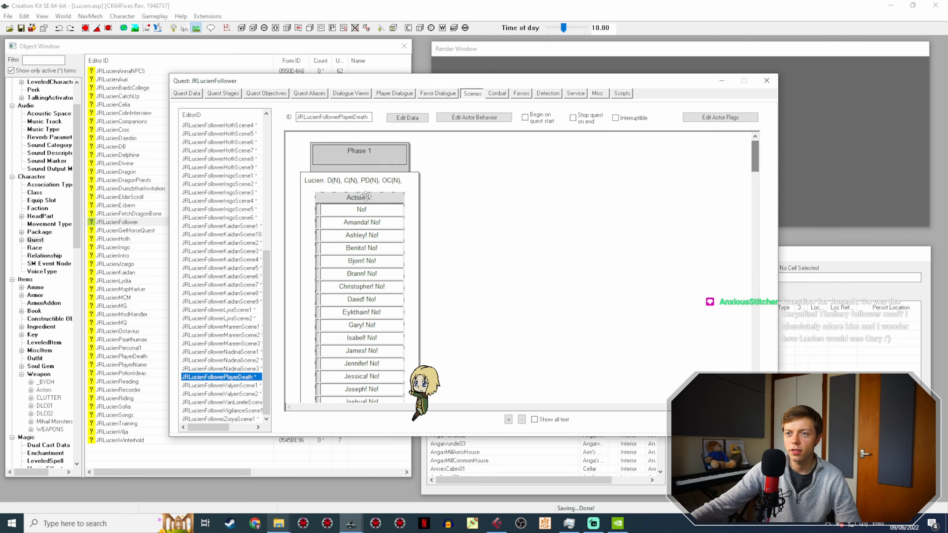
click(360, 198)
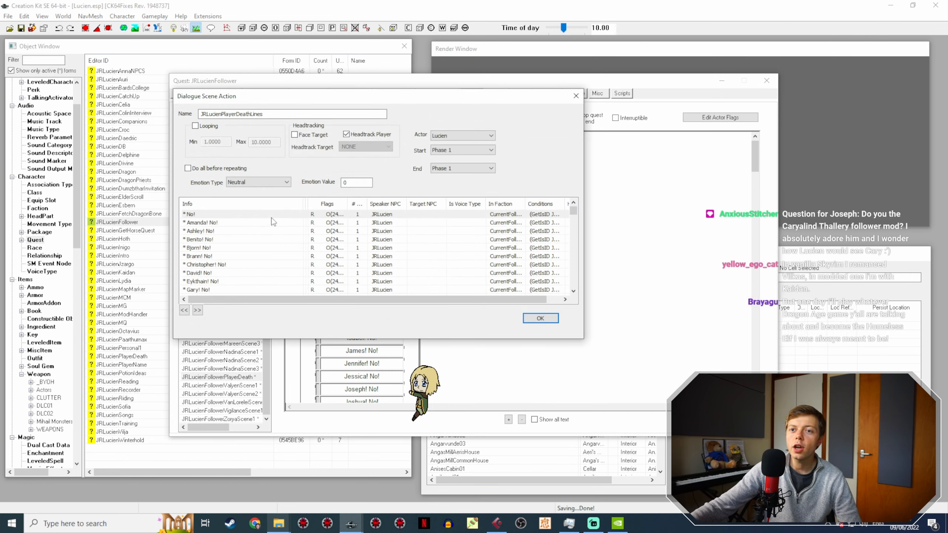
Step: Duplicate the generic No! line in the JRLucienPlayerDeathLines action and open the copy's topic info
right_click(209, 212)
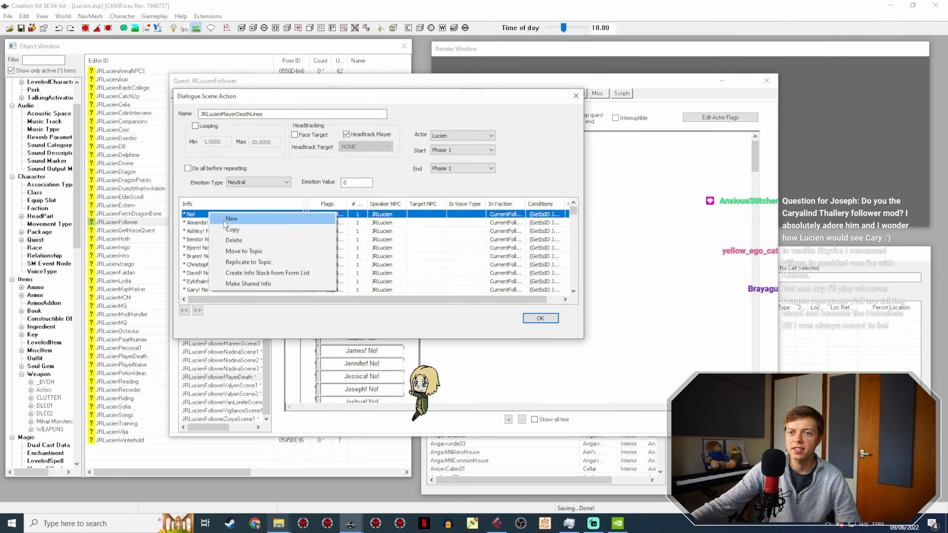
click(224, 221)
double_click(219, 223)
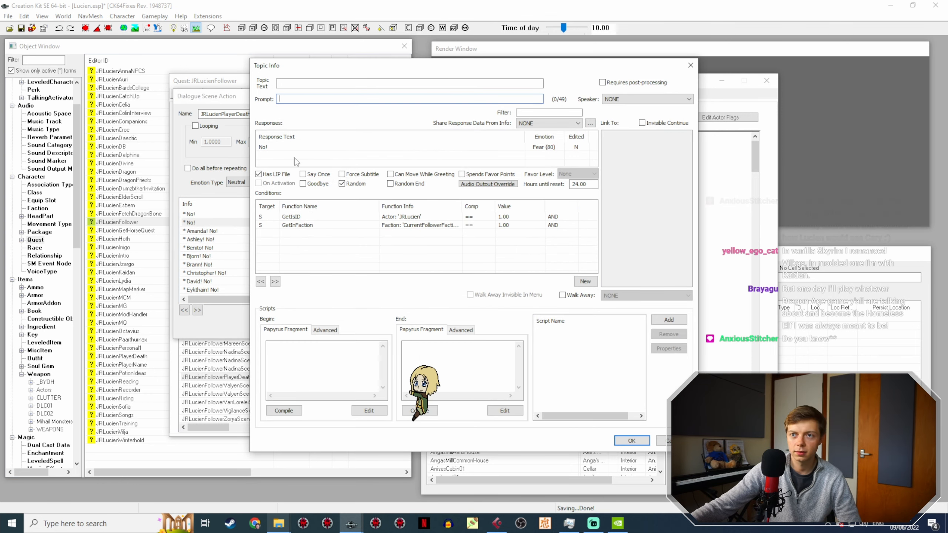
Step: Set the copied line's response text to "Wait, what? No! This can't be happening, this can't... don't leave me alone..." and confirm the topic info
double_click(298, 147)
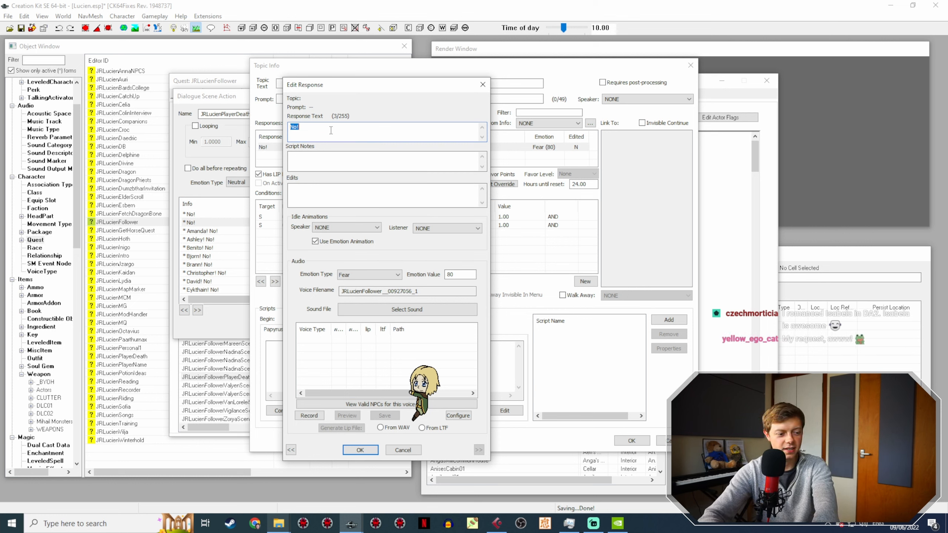
text(O)
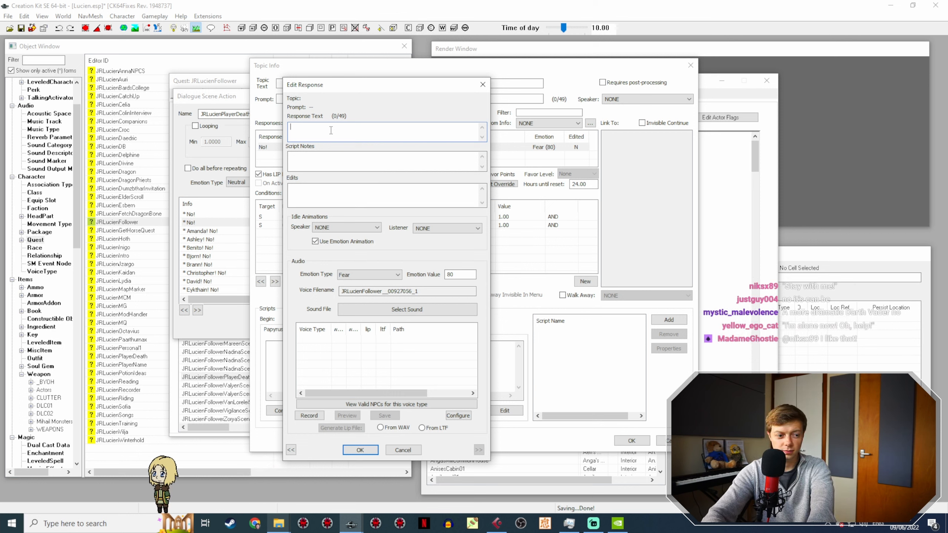
text(ait)
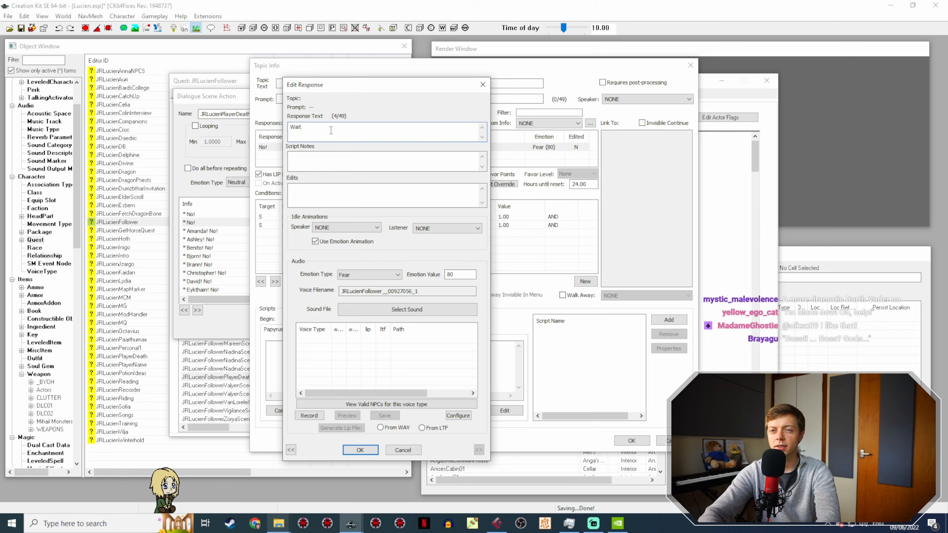
text(, what? No)
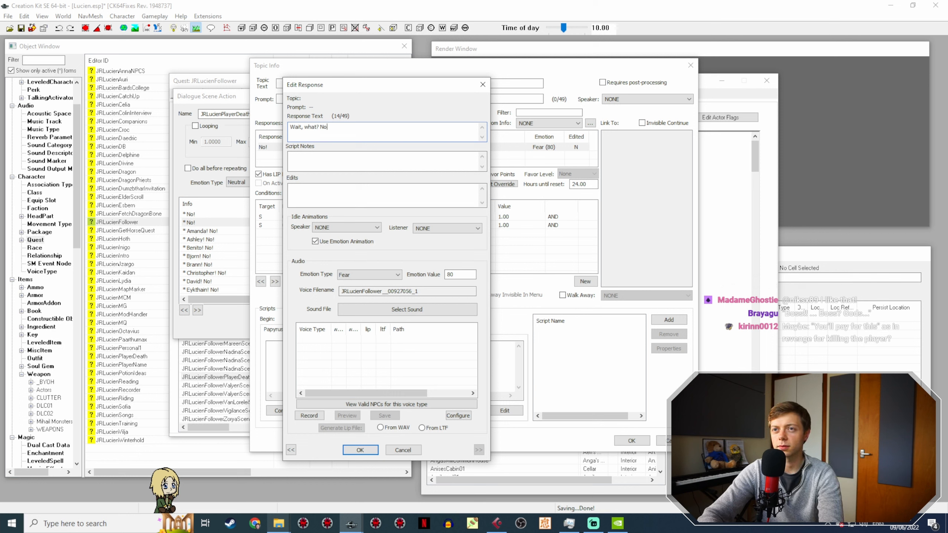
text(! Don')
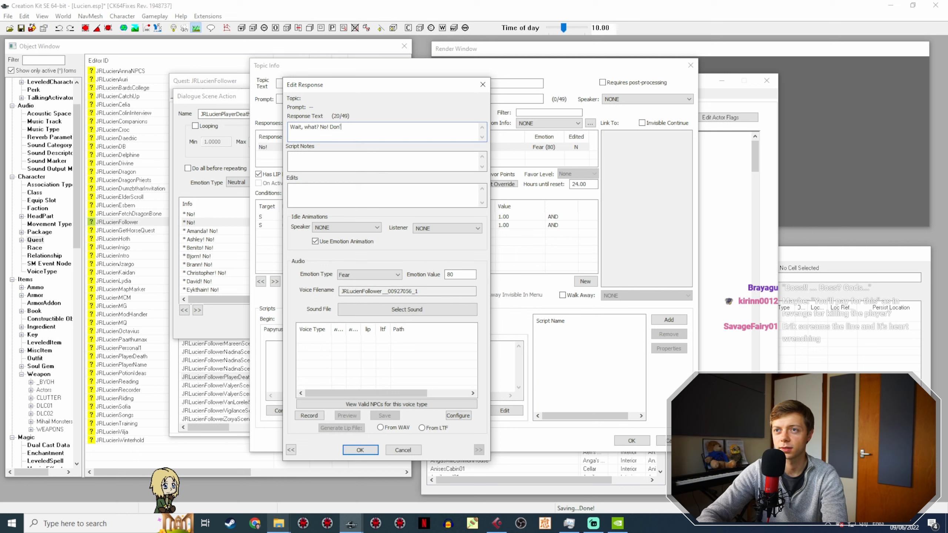
text(t)
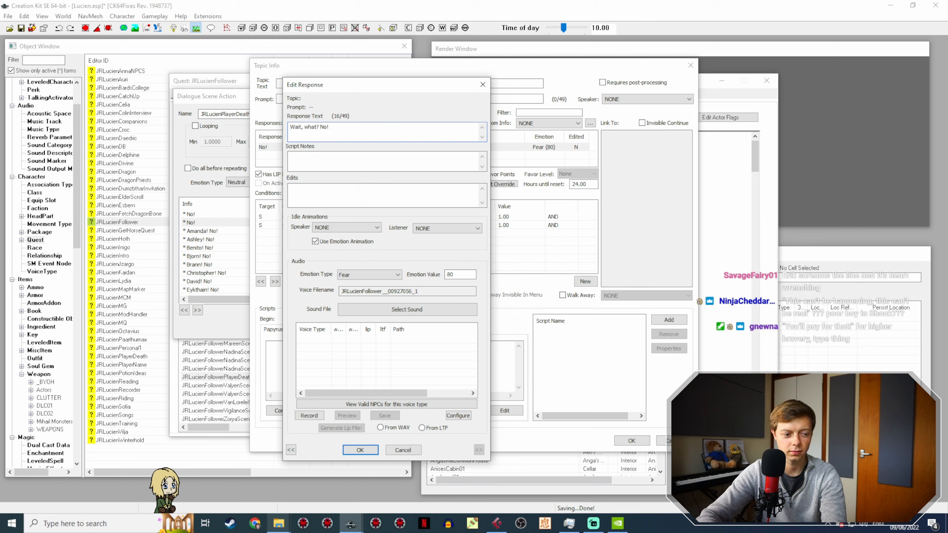
text(an't be hap)
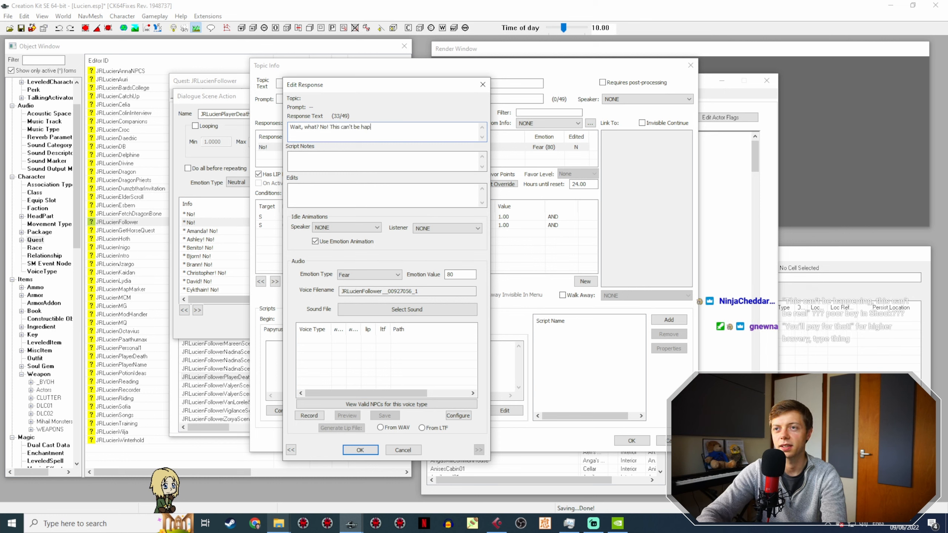
text(pening, this can't... )
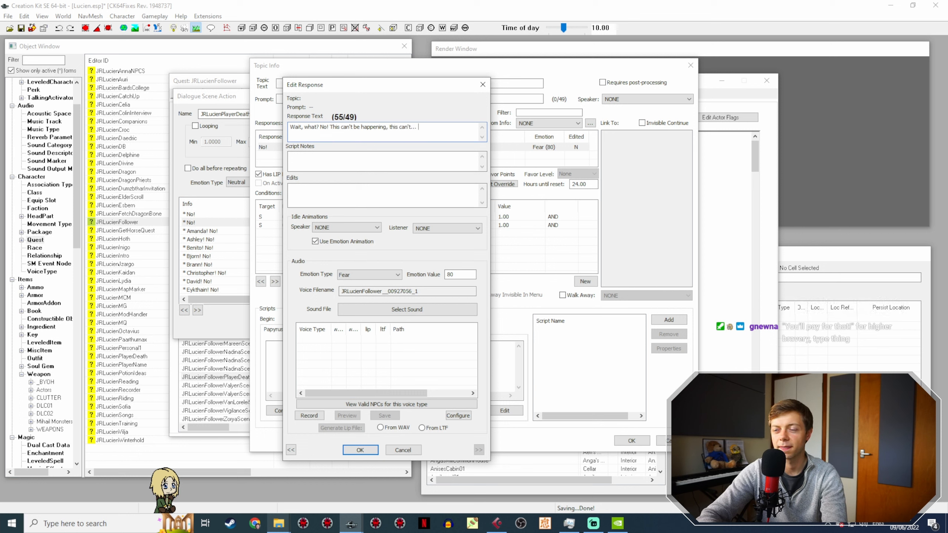
text(don't leave me alone...)
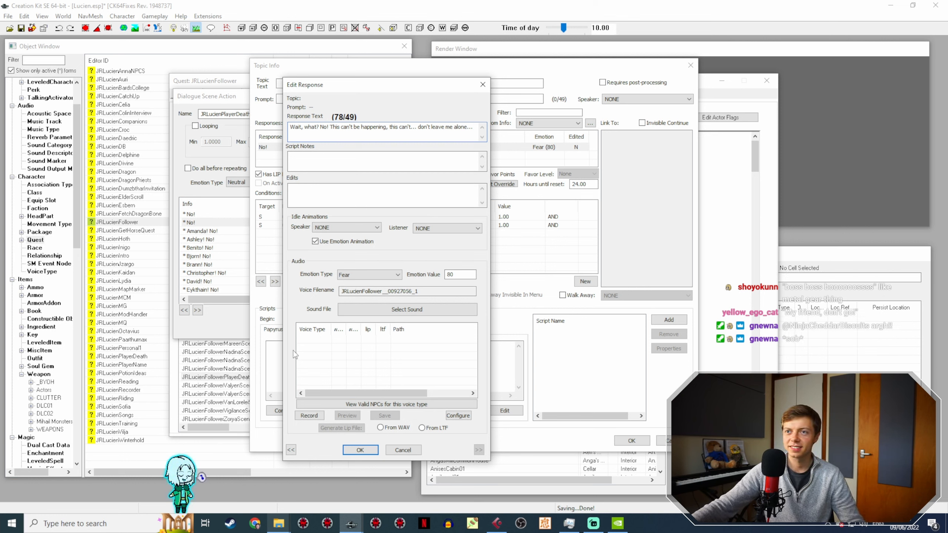
click(367, 451)
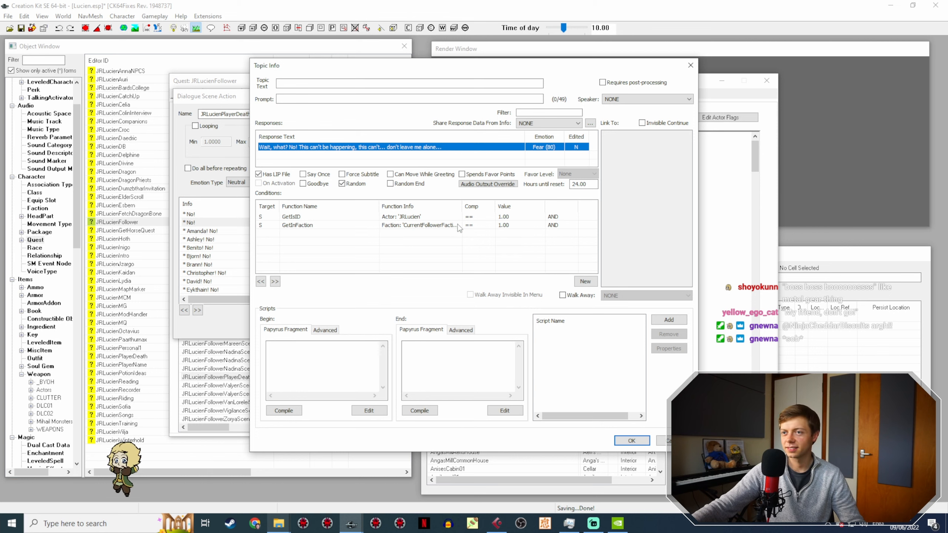
click(631, 441)
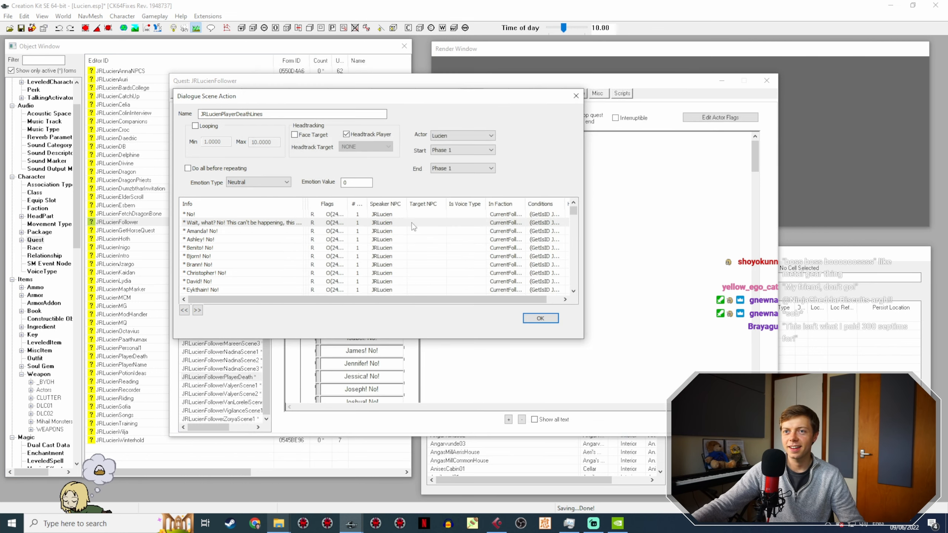
Step: Duplicate the "Wait, what? No!" line in the player death action and open the copy's topic info
right_click(212, 223)
click(240, 240)
double_click(234, 231)
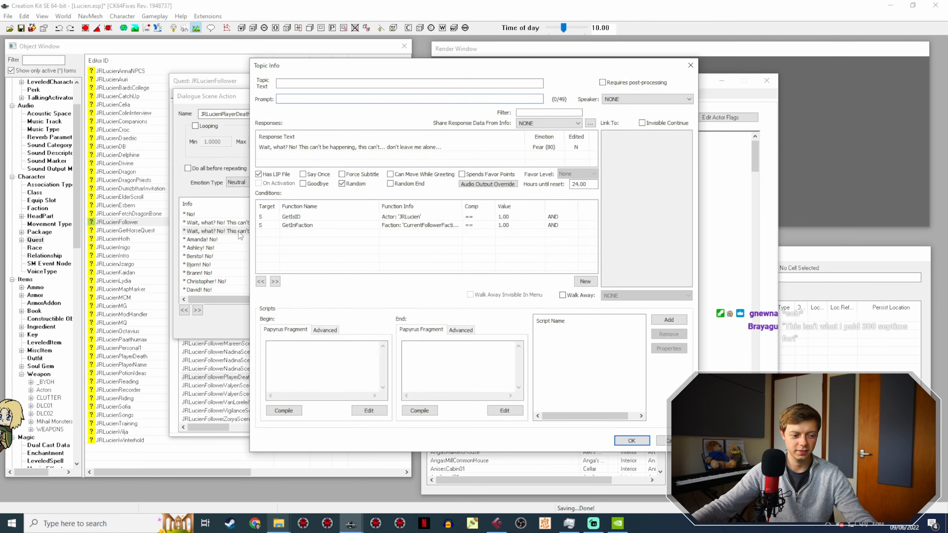
Step: Set the copied line's response text to "Hold on! I'll be right there! I'll save you! Just hold on. Stay with me... please..."
double_click(320, 146)
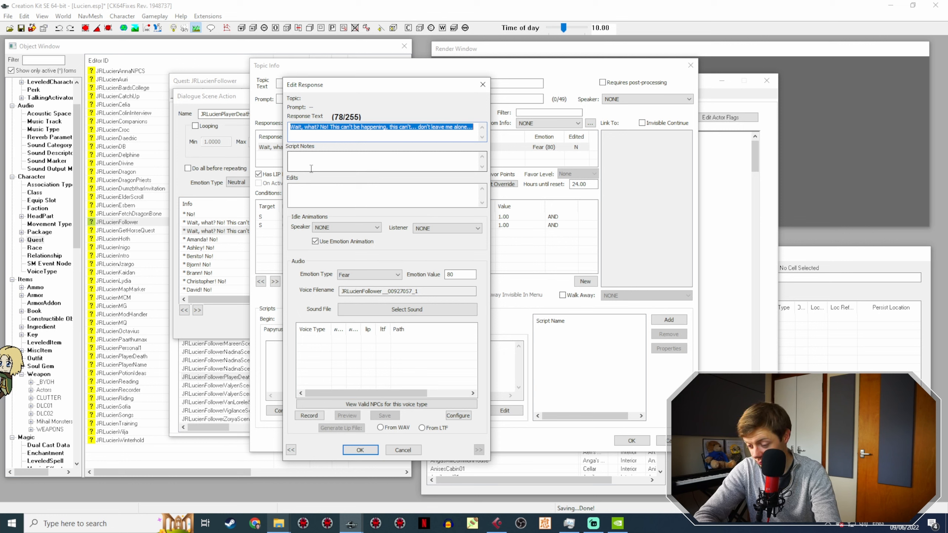
text(hO)
key(BackSpace)
key(BackSpace)
text(Hold on! I'll)
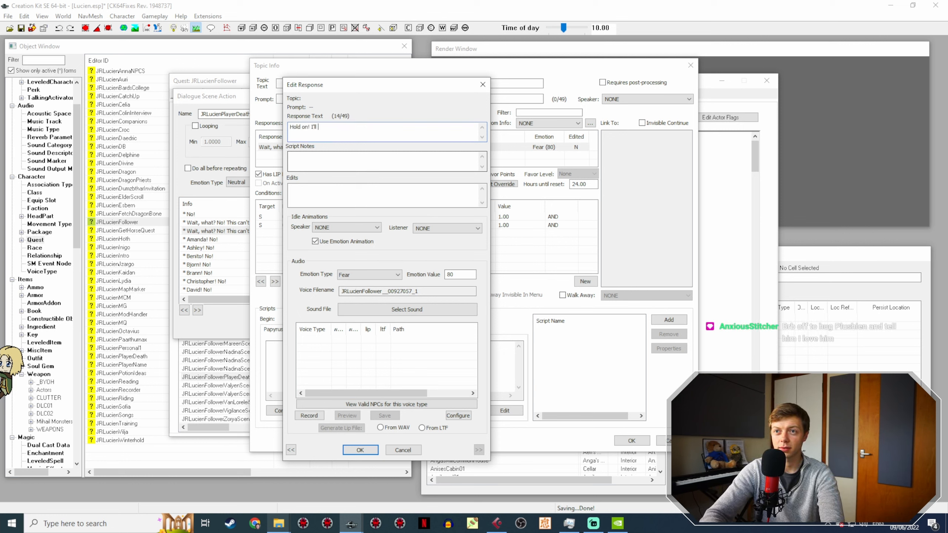
text( be right there)
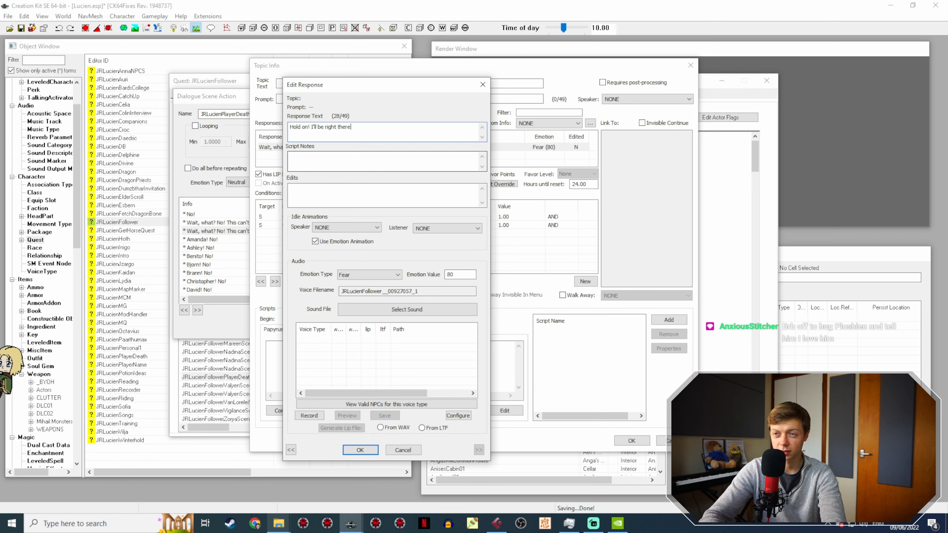
text(! I'll save you)
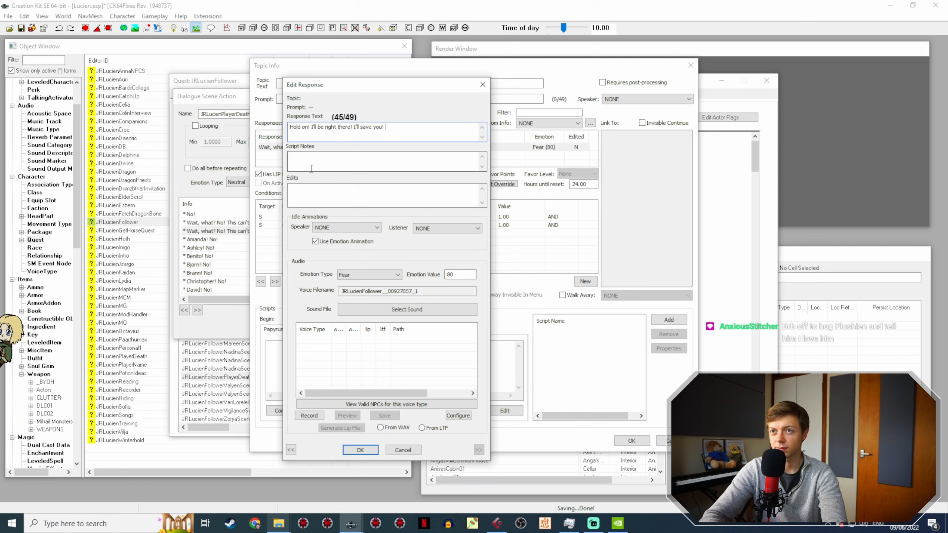
text(! Just hold on)
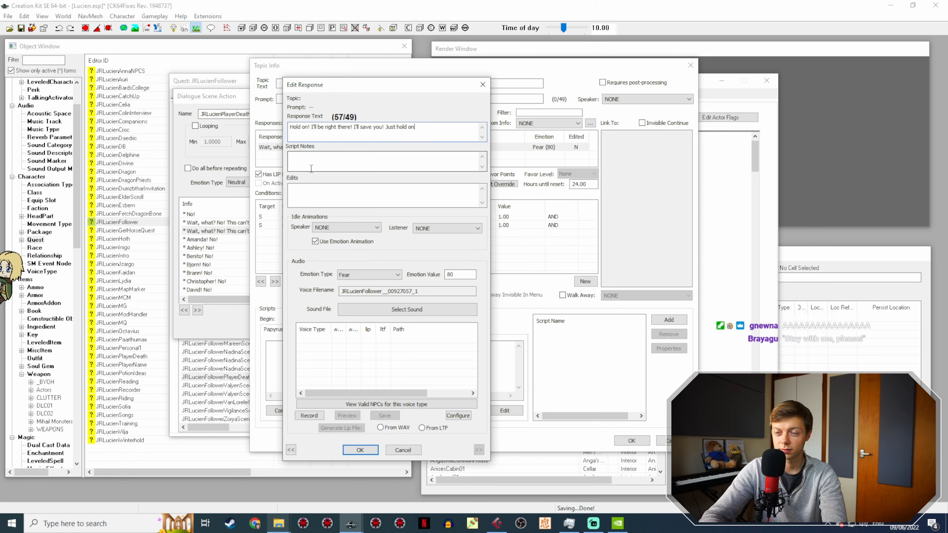
text(. Stay with me...)
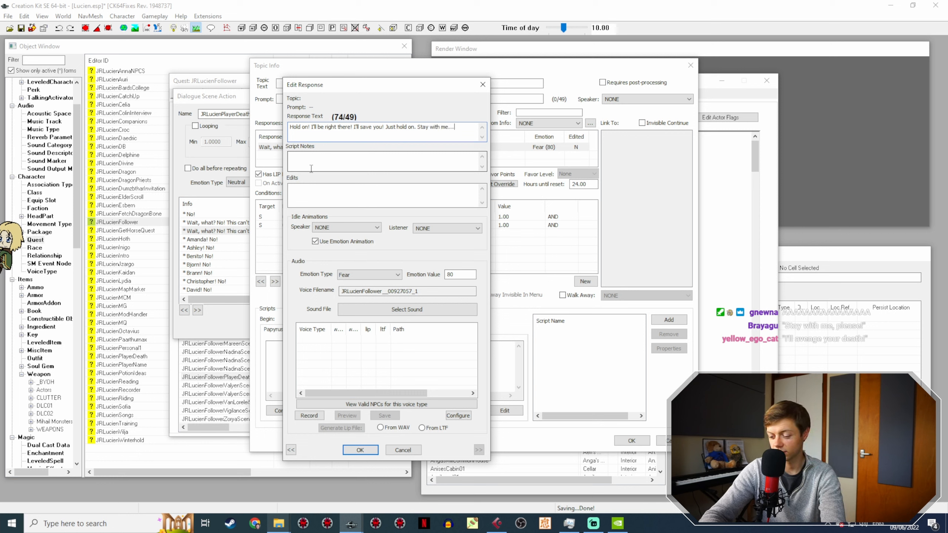
text( please...)
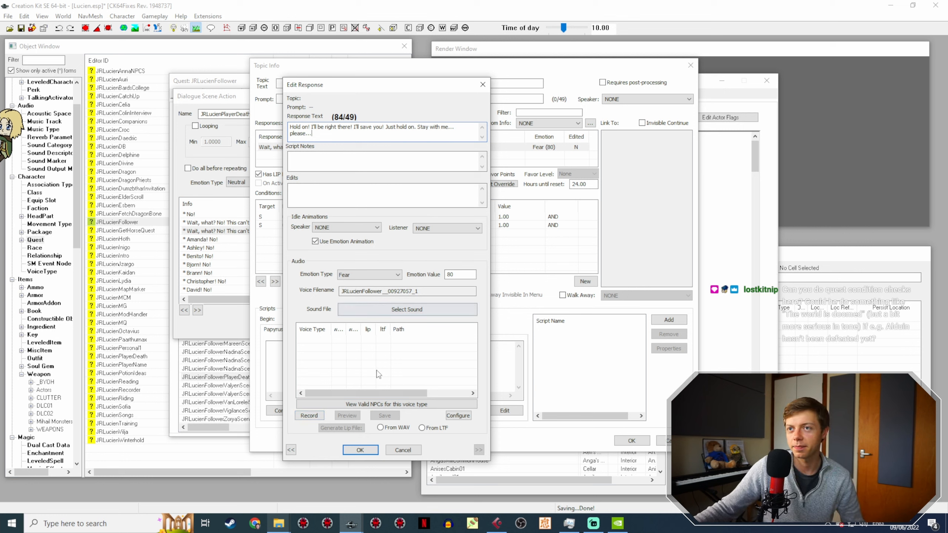
click(360, 449)
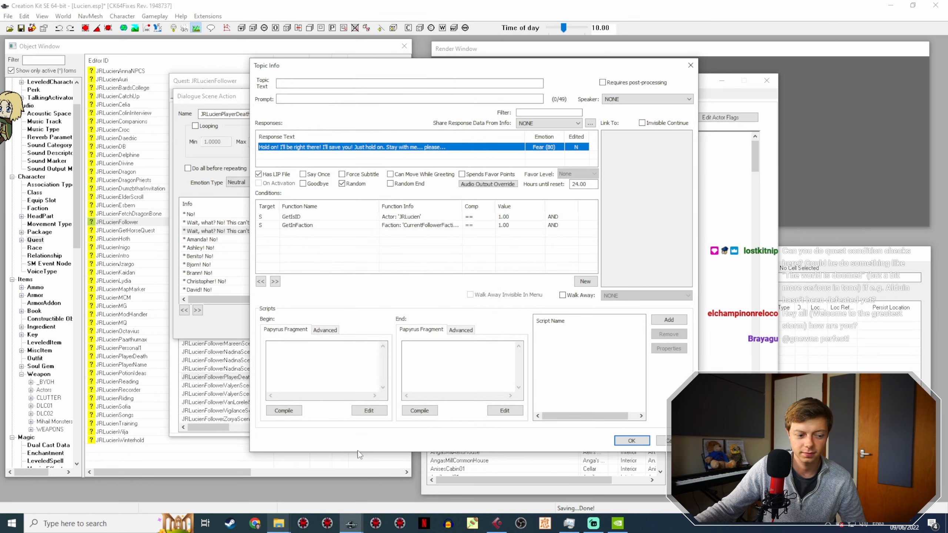
Step: Add a GetDistance condition to the "Hold on!" line, with PlayerRef from any cell as its reference parameter
right_click(290, 243)
click(301, 244)
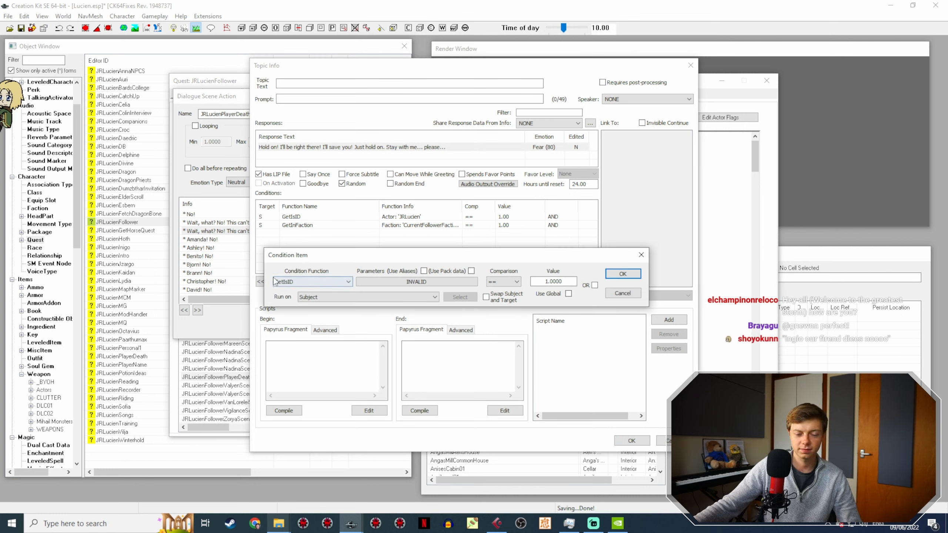
click(297, 282)
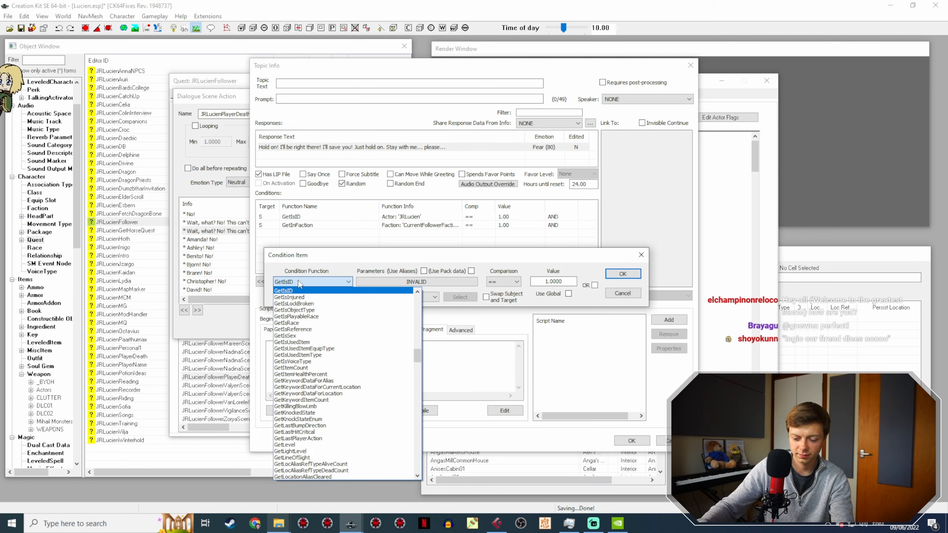
text(get)
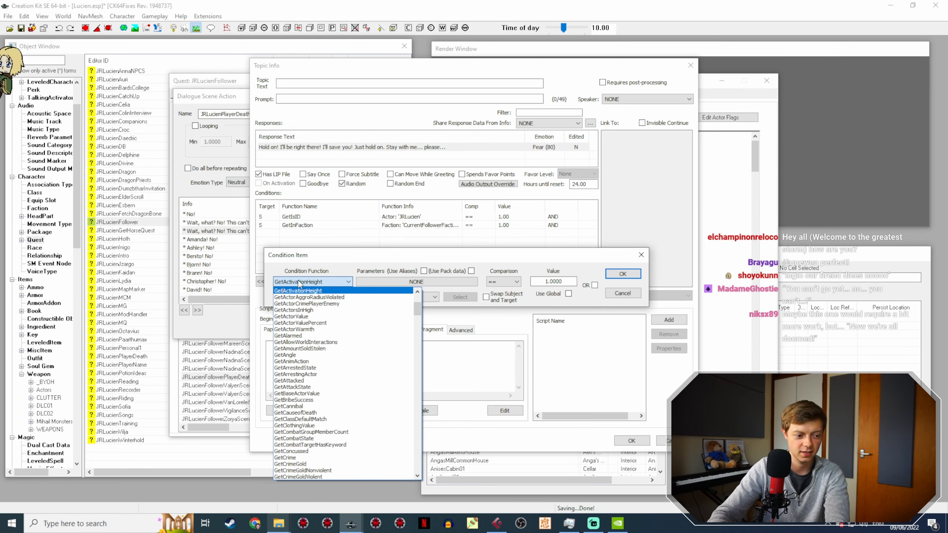
text(distance)
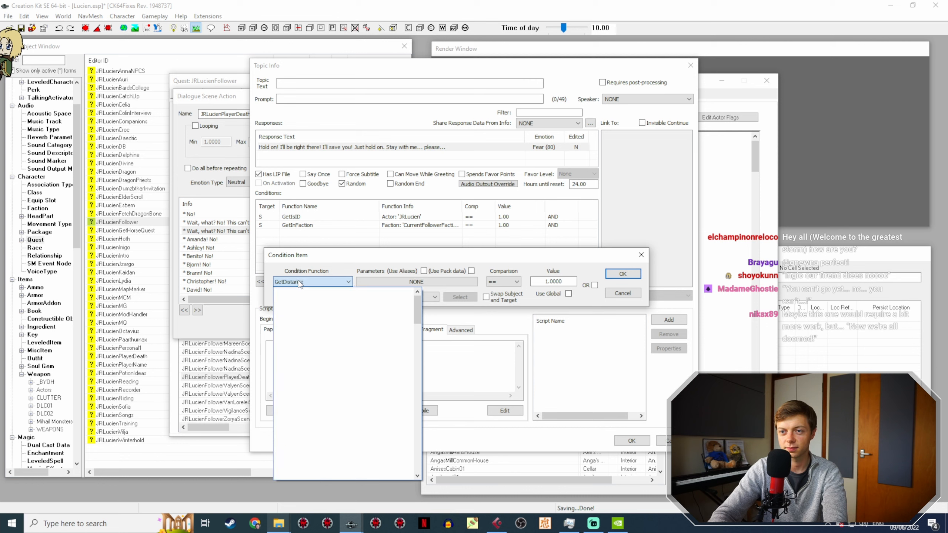
key(Return)
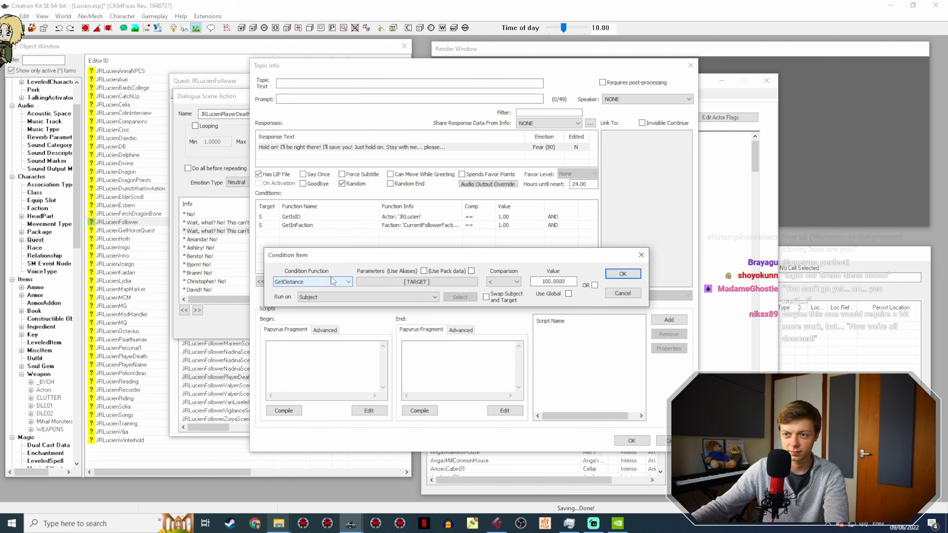
click(377, 281)
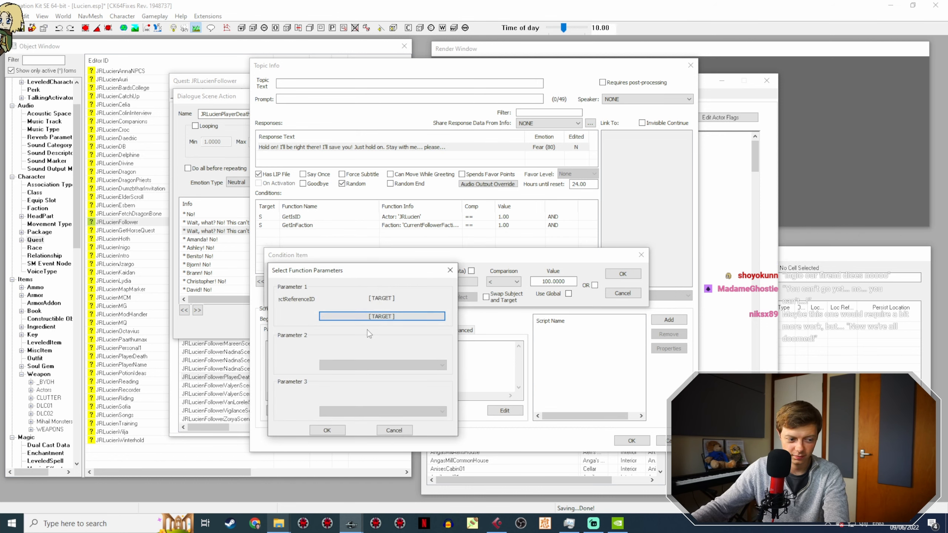
click(364, 316)
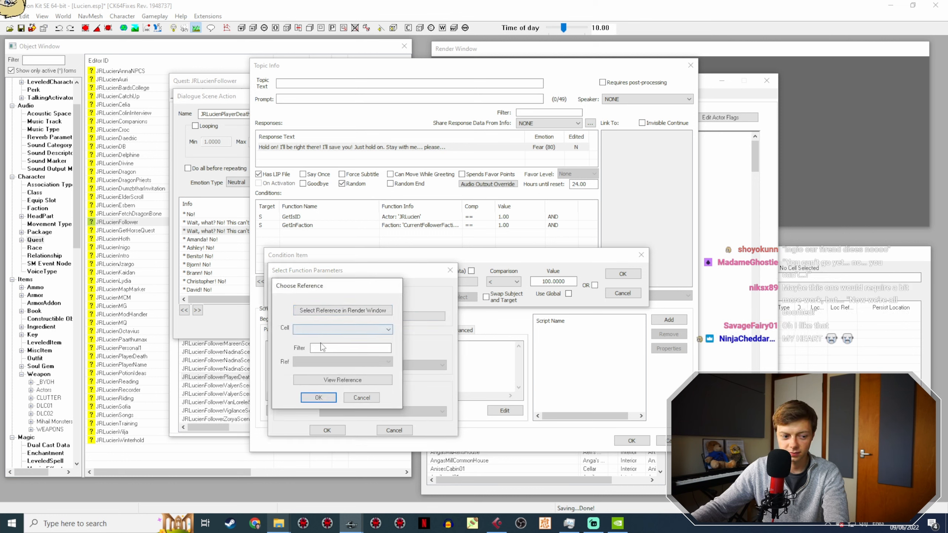
click(347, 329)
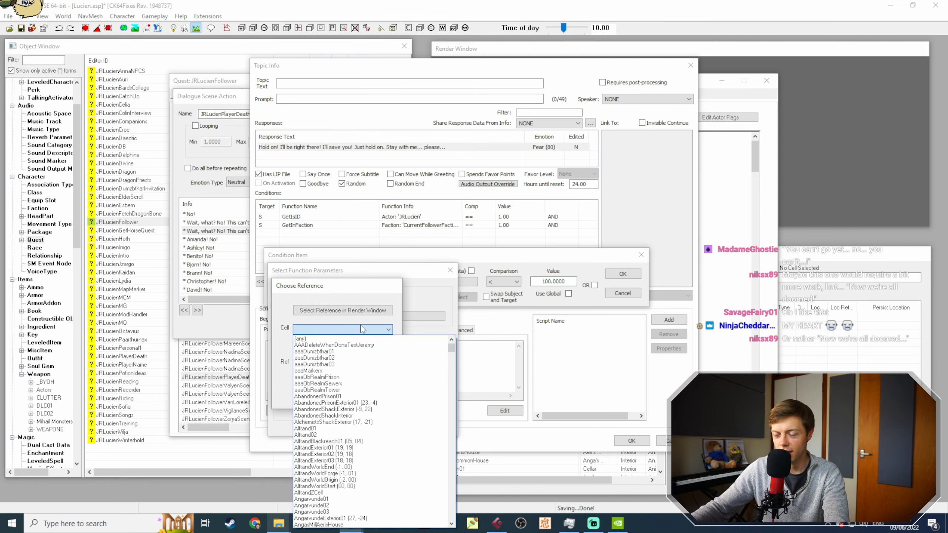
click(343, 339)
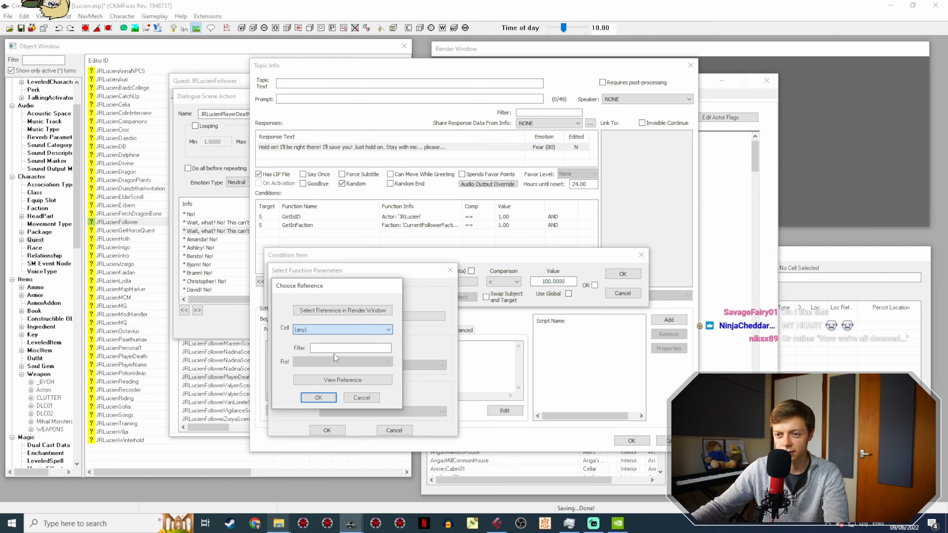
click(324, 402)
click(328, 431)
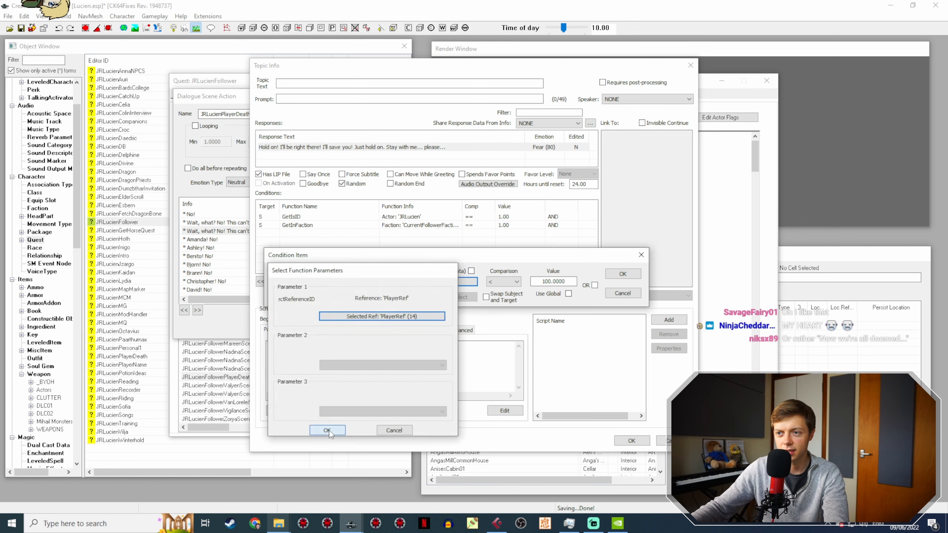
Step: Set the GetDistance condition's comparison to >= and its value to 200, and confirm the condition
click(515, 285)
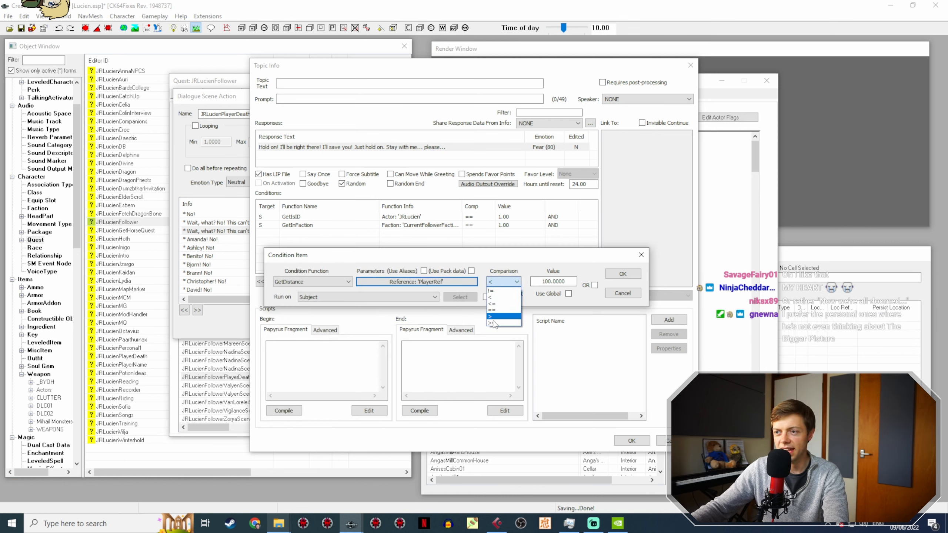
click(500, 314)
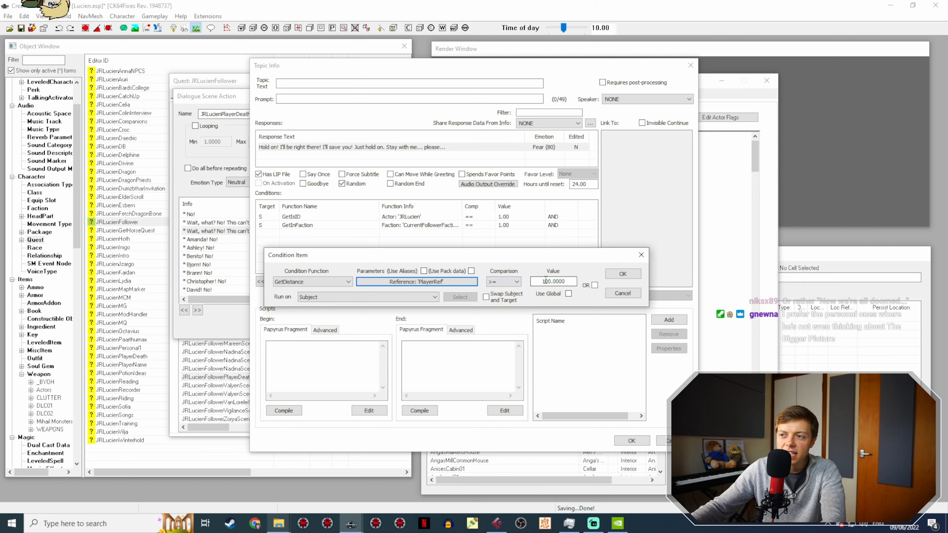
click(546, 281)
key(BackSpace)
text(2)
key(Return)
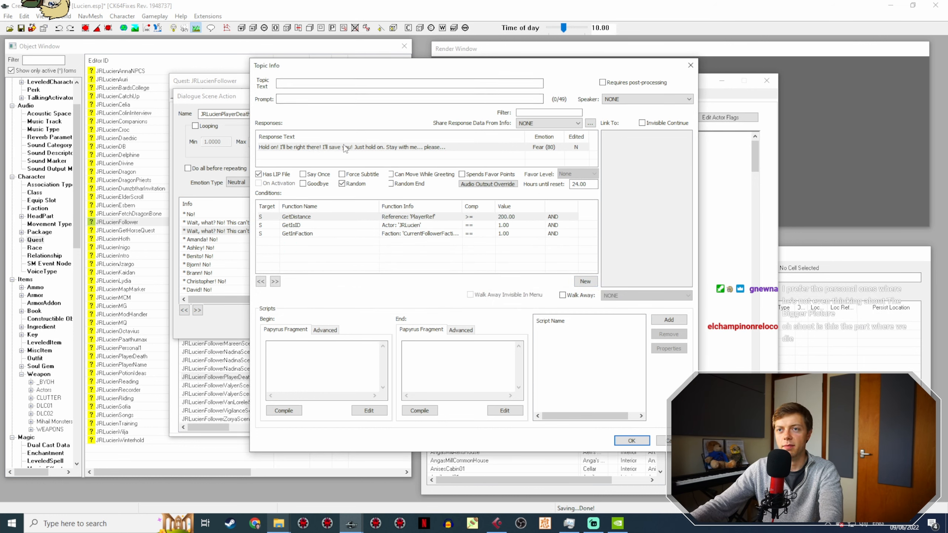
Step: Move the GetDistance condition below the GetIsID condition and confirm the topic info
click(410, 219)
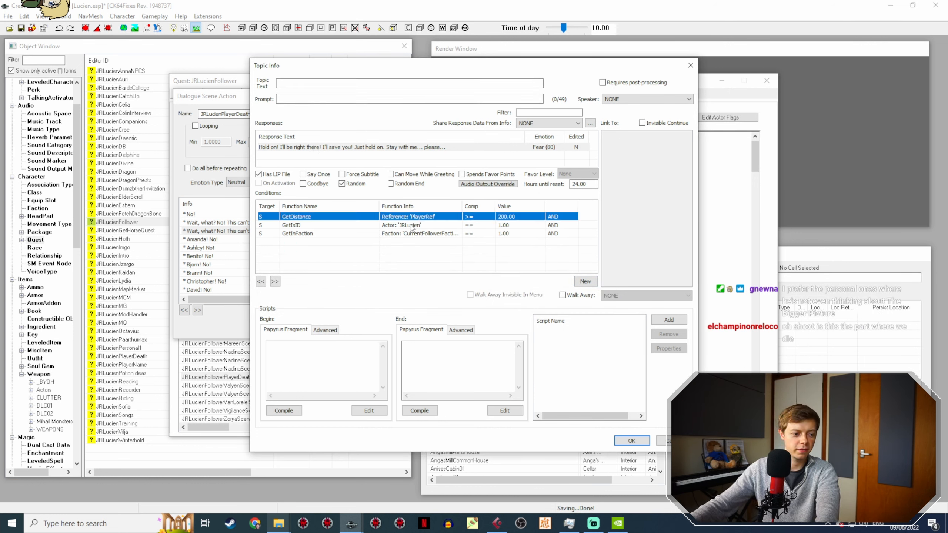
key(Right)
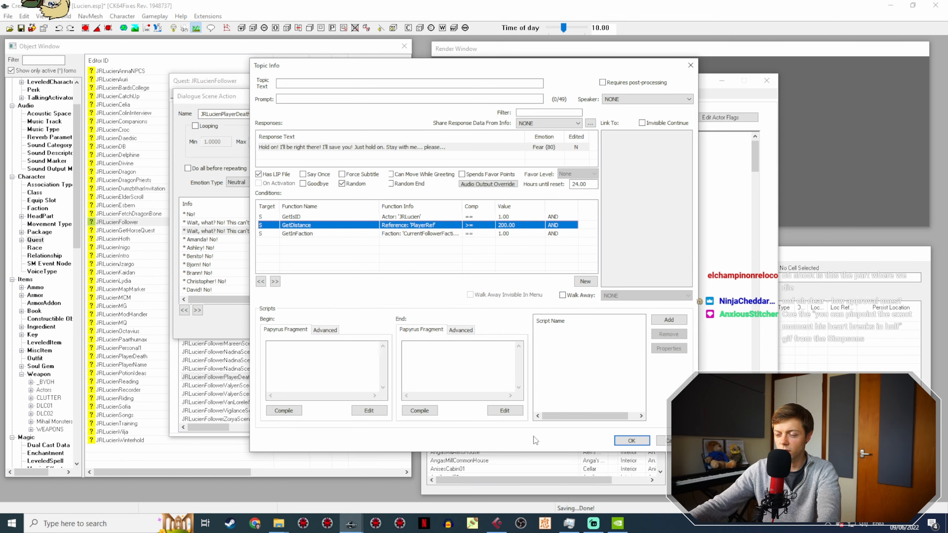
click(630, 440)
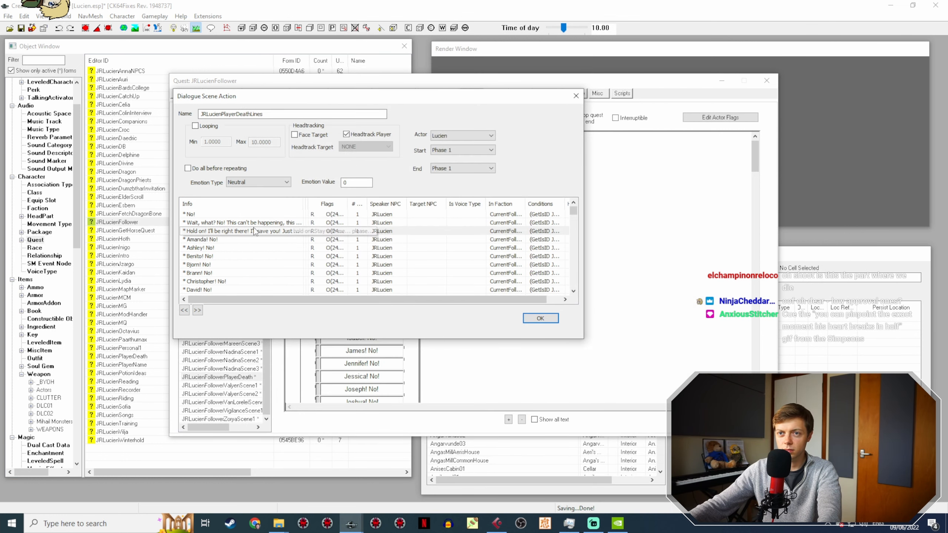
Step: Duplicate the "Hold on! I'll be right there!" line in the player death action and open the copy's topic info
right_click(251, 230)
click(273, 246)
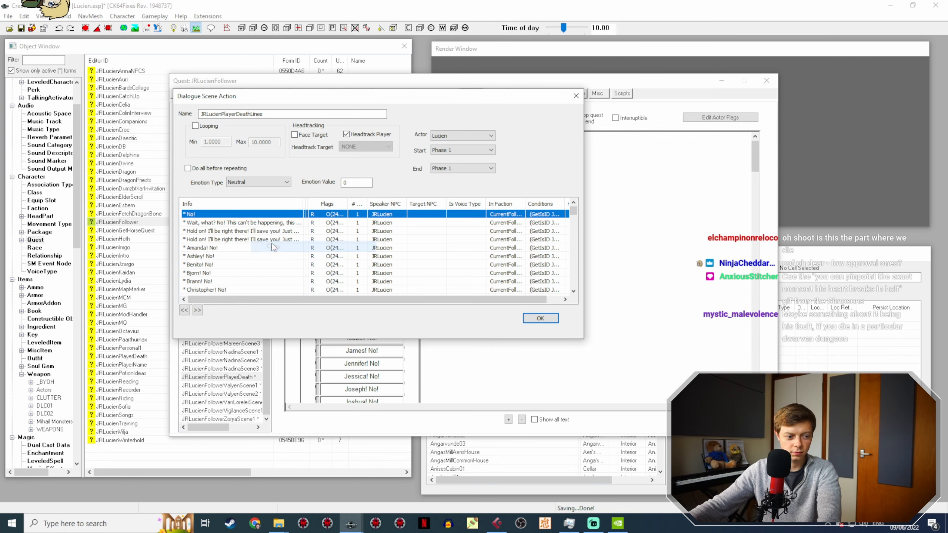
double_click(235, 239)
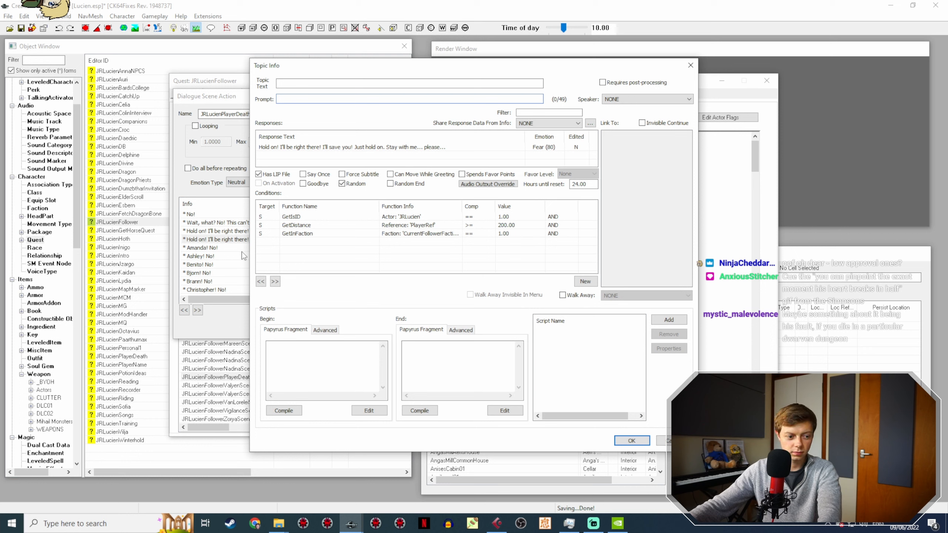
Step: Set the new copy's response text to "Oh gods, no! I should never have brought us here... this is all my fault..."
double_click(287, 147)
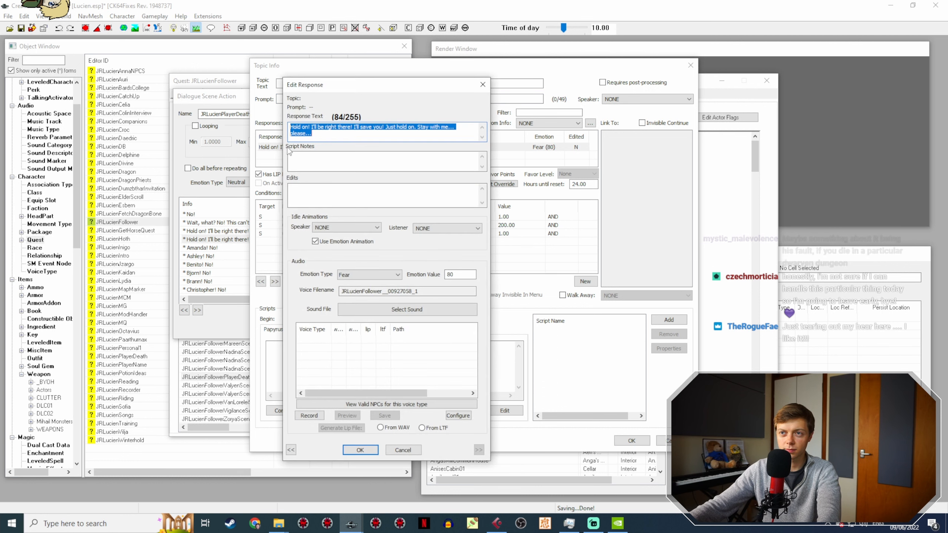
text(oH)
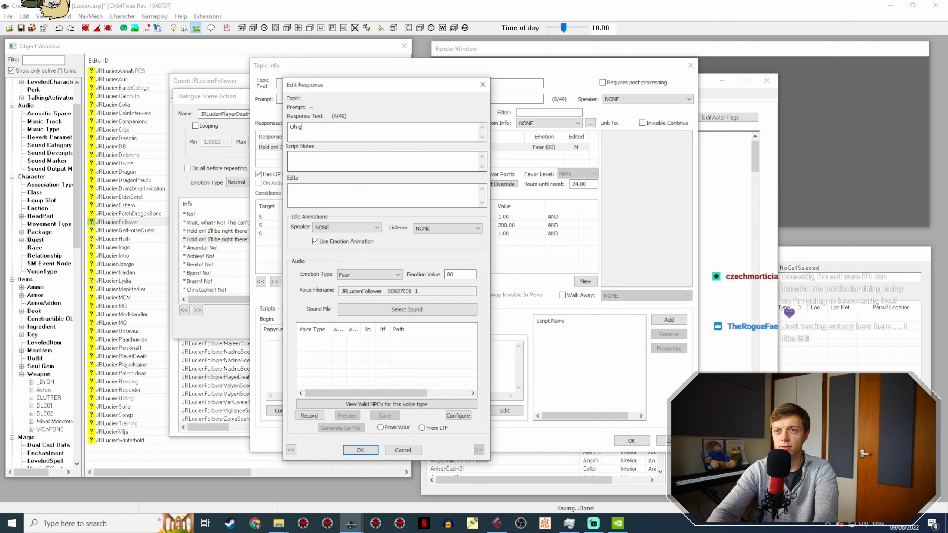
text(gods, no! I shoul)
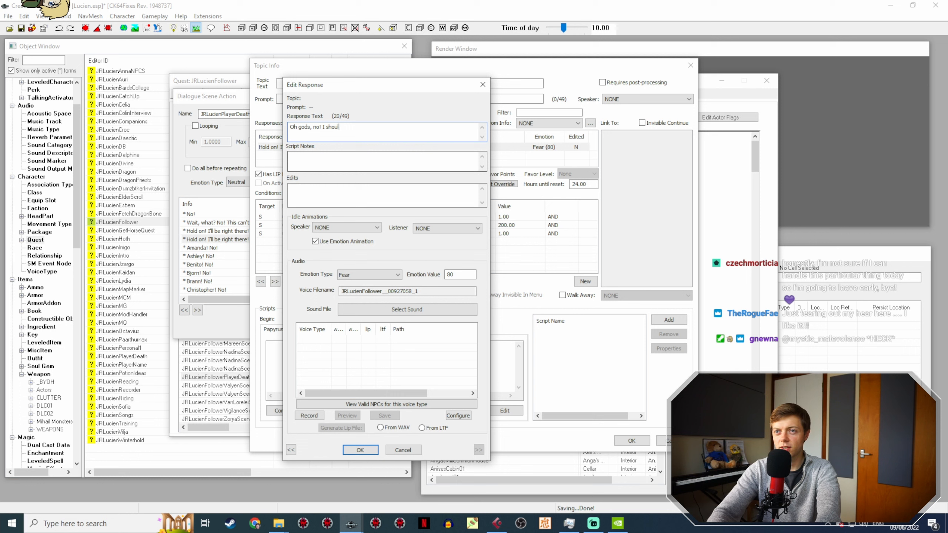
text(d never have brought us here... this is al)
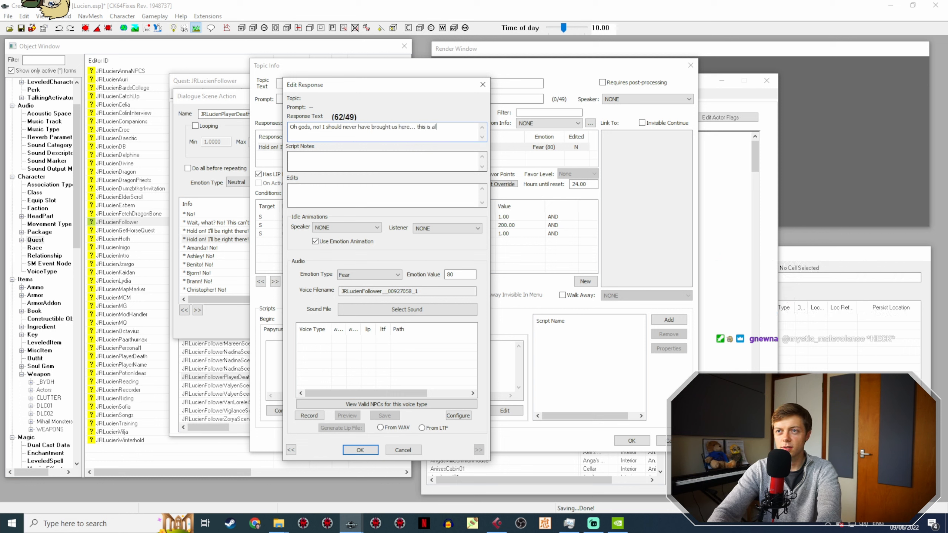
text(l my fault...)
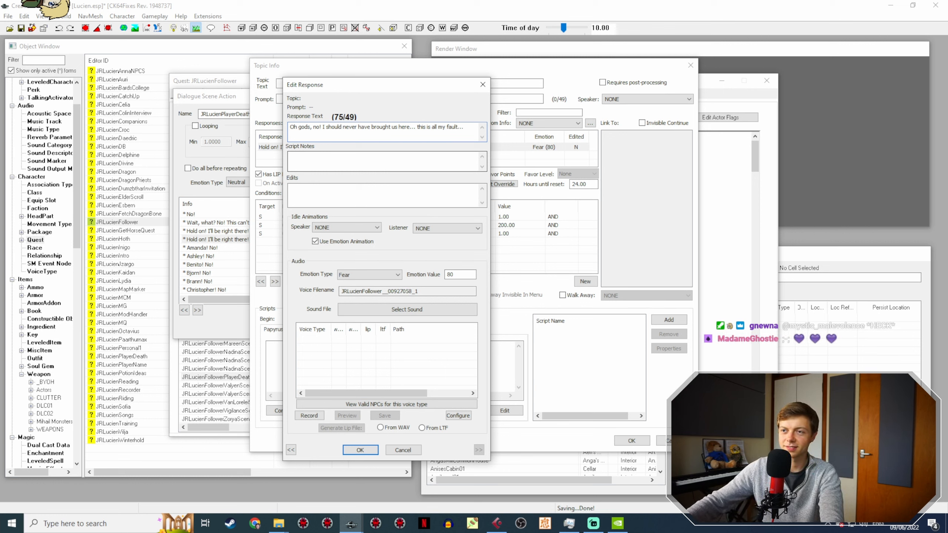
click(360, 450)
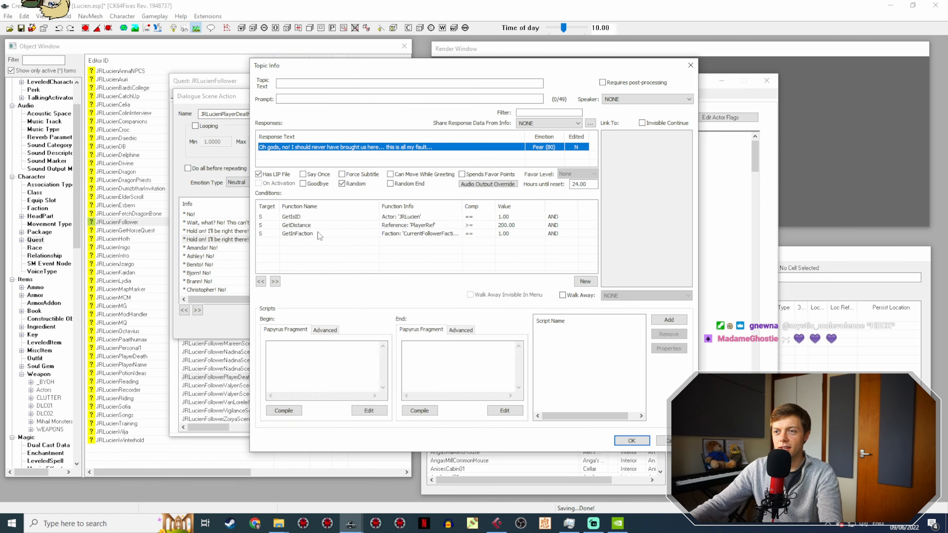
Step: Delete the GetDistance condition from the "Oh gods, no!" line and start a new condition using the GetInCurrentLoc function
click(334, 225)
key(Delete)
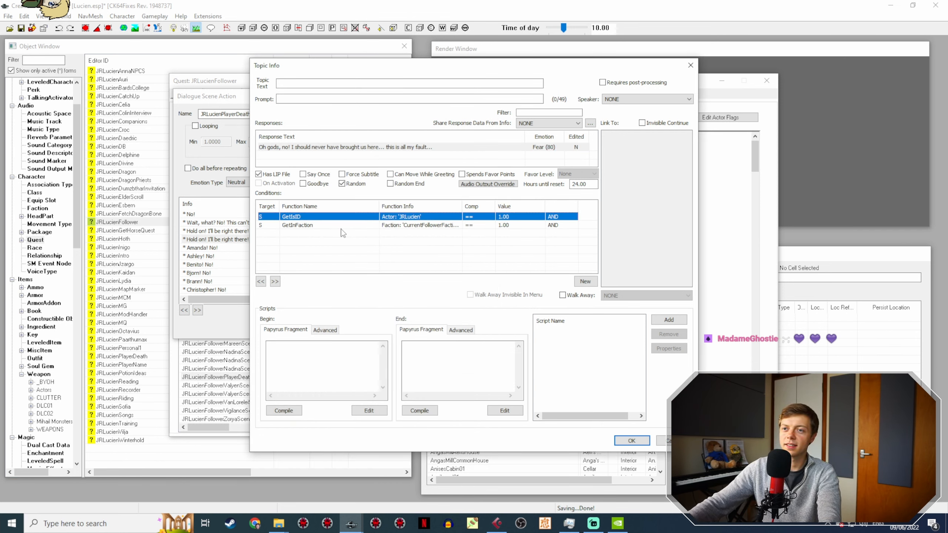
right_click(343, 237)
click(352, 243)
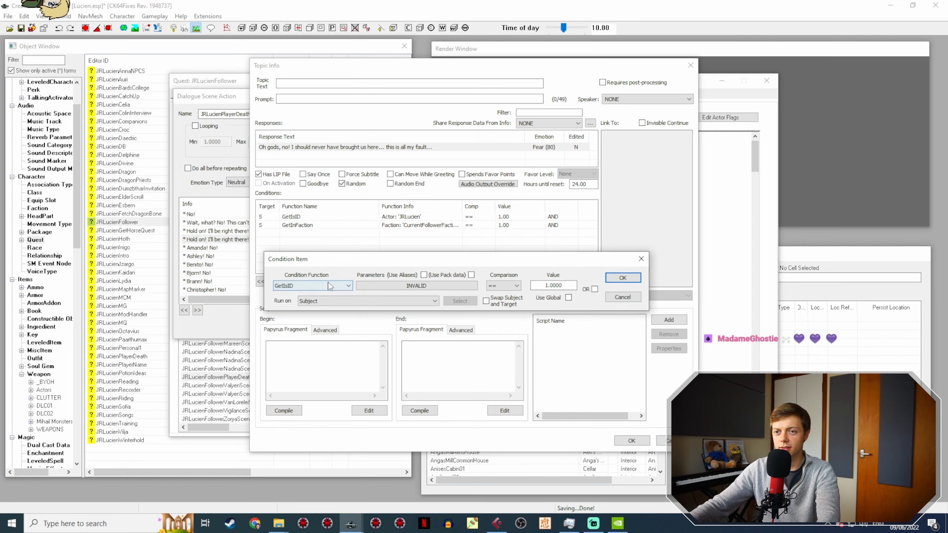
click(347, 285)
text(getin)
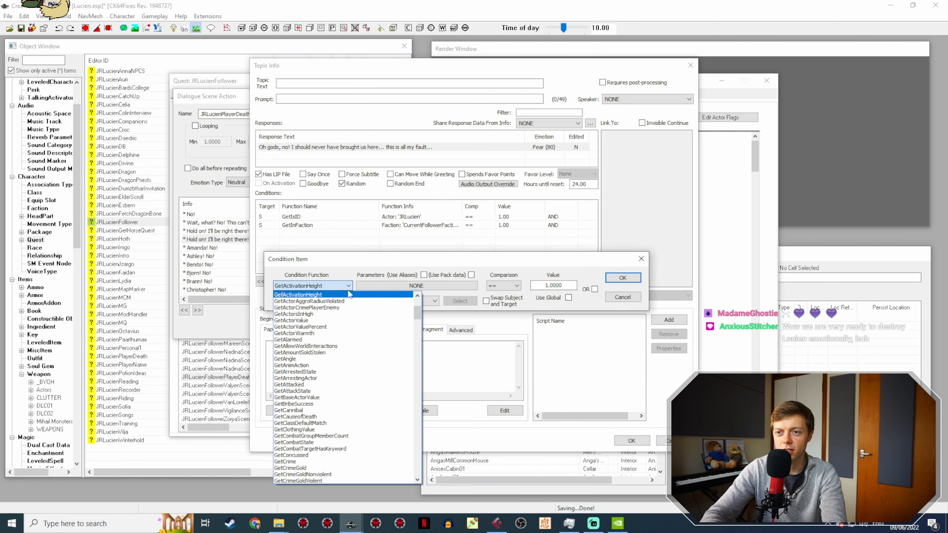
text(cu)
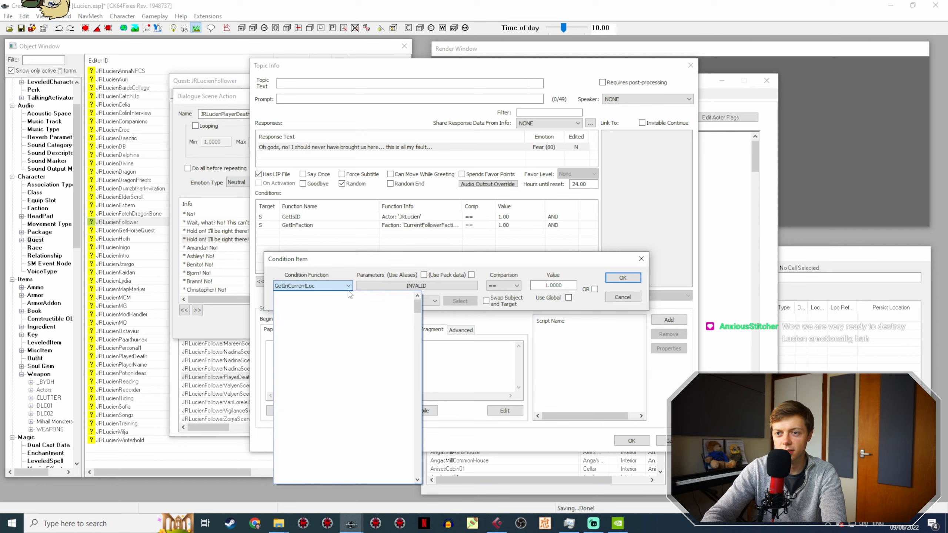
key(Return)
Step: Set the GetInCurrentLoc condition's location parameter to JRDumzbtharLocation and confirm the condition
click(373, 286)
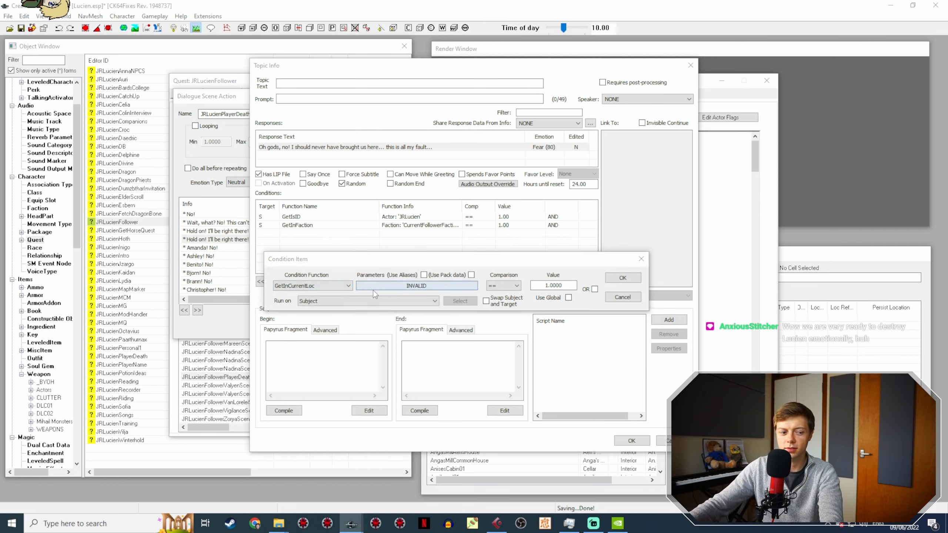
click(368, 319)
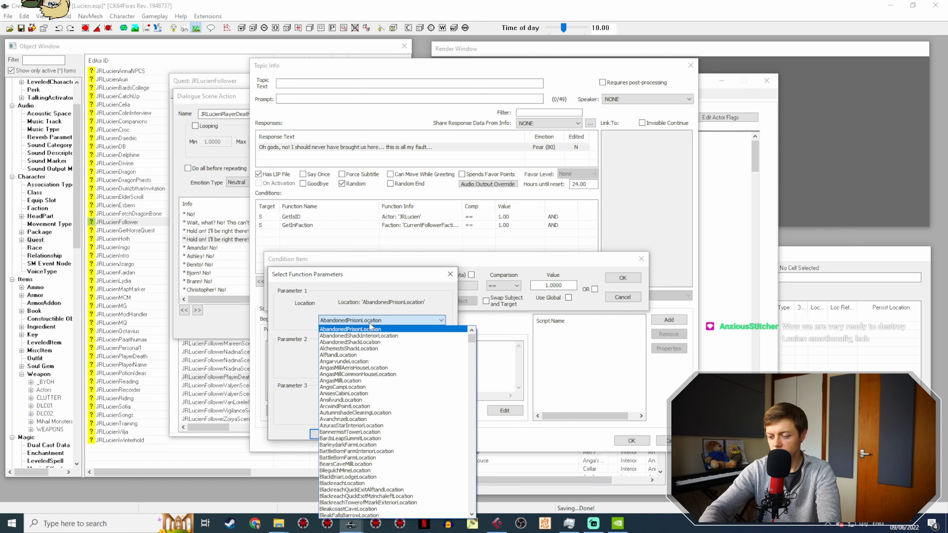
text(du)
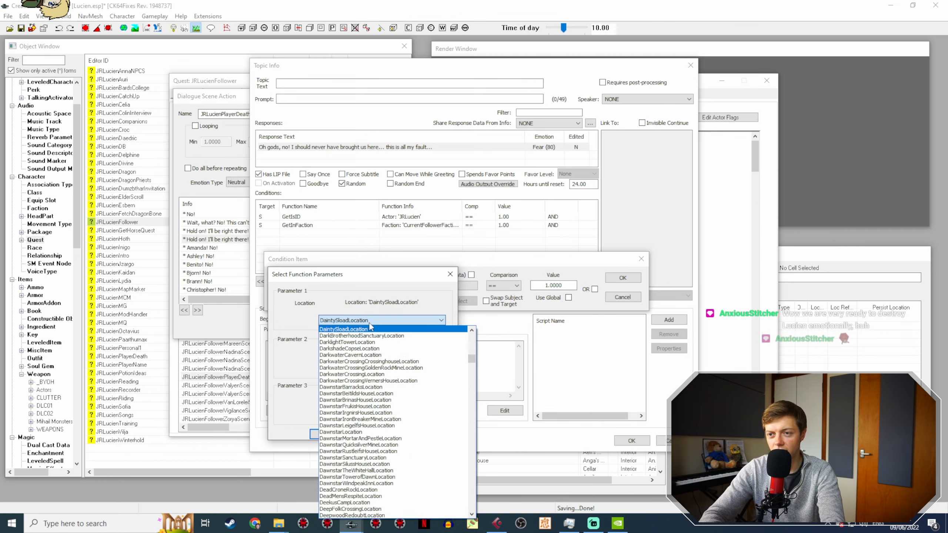
text(jr)
key(Return)
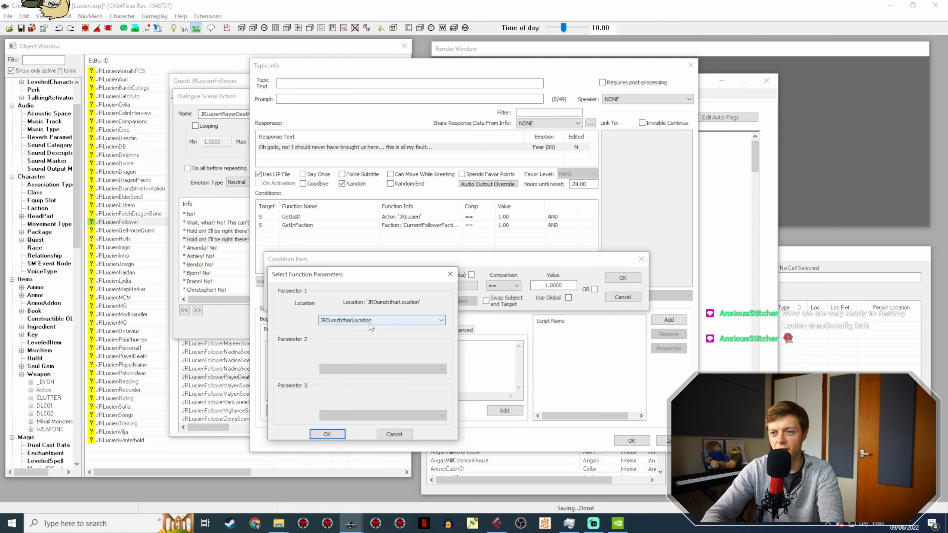
key(Return)
click(628, 280)
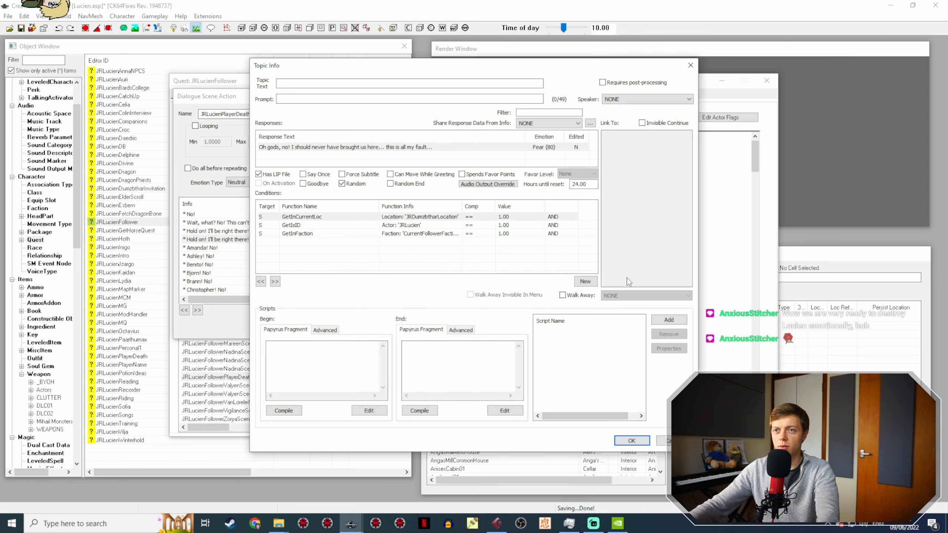
Step: Move the GetInCurrentLoc condition below GetInFaction, then confirm the open dialogs and save the plugin
drag(431, 219, 475, 232)
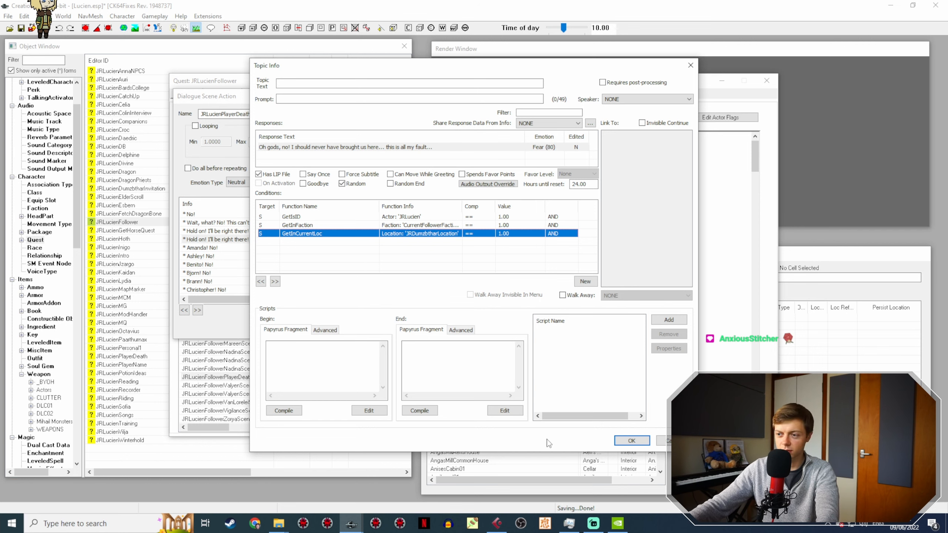
click(630, 440)
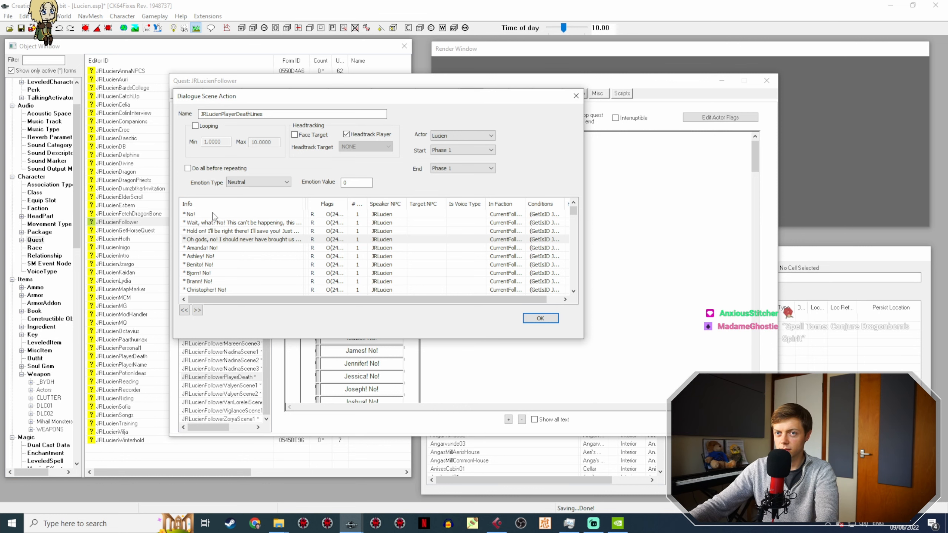
click(540, 318)
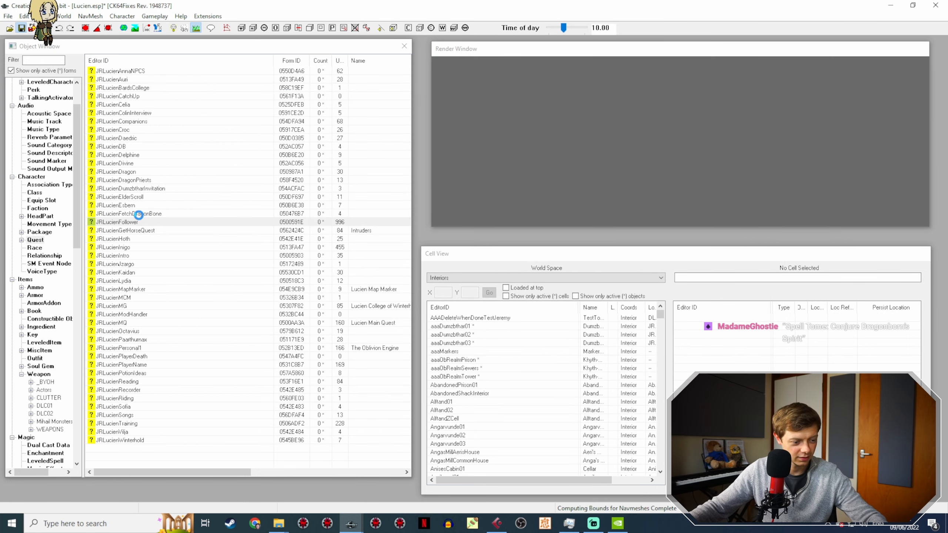
key(ctrl+s)
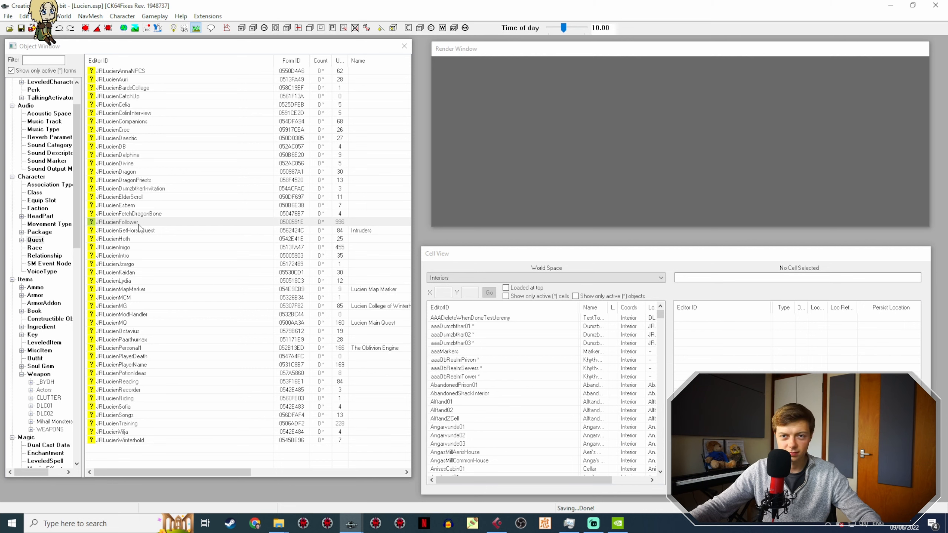
Step: Reopen the JRLucienFollower quest's JRLucienFollowerPlayerDeath scene, open Action 1 and widen its Info column to show the full lines
click(139, 224)
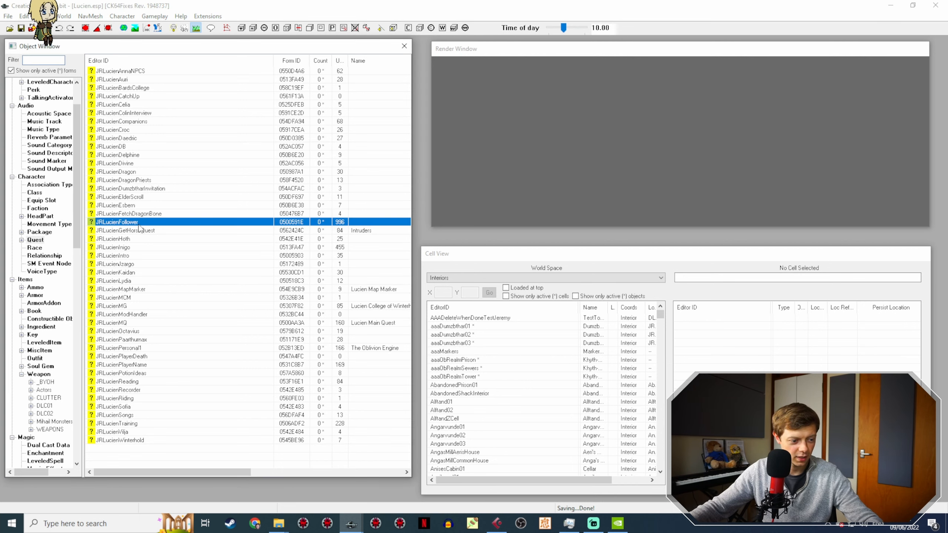
double_click(139, 225)
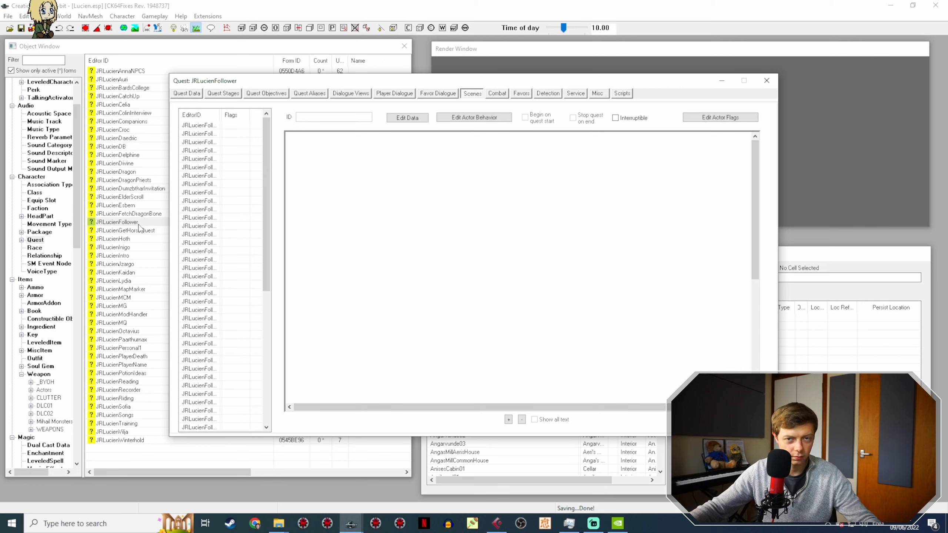
click(195, 124)
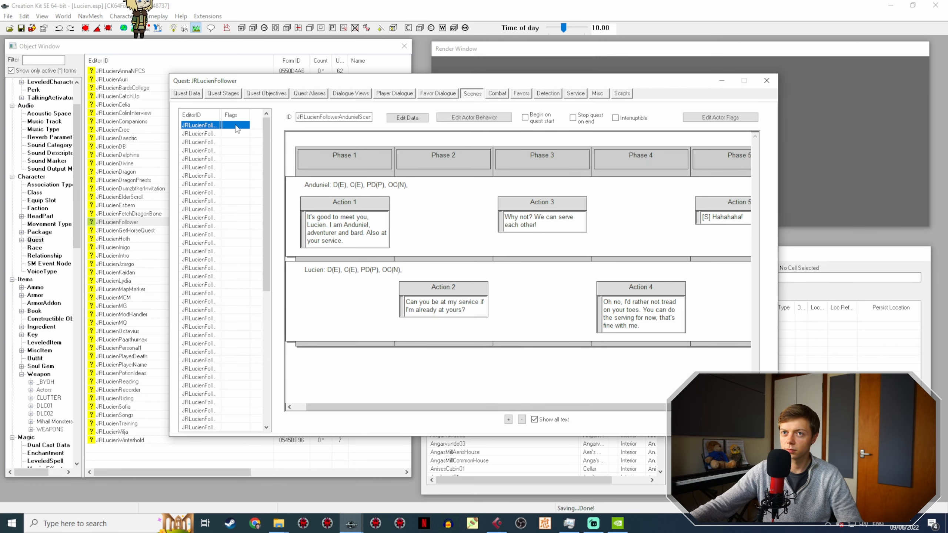
drag(223, 110, 262, 112)
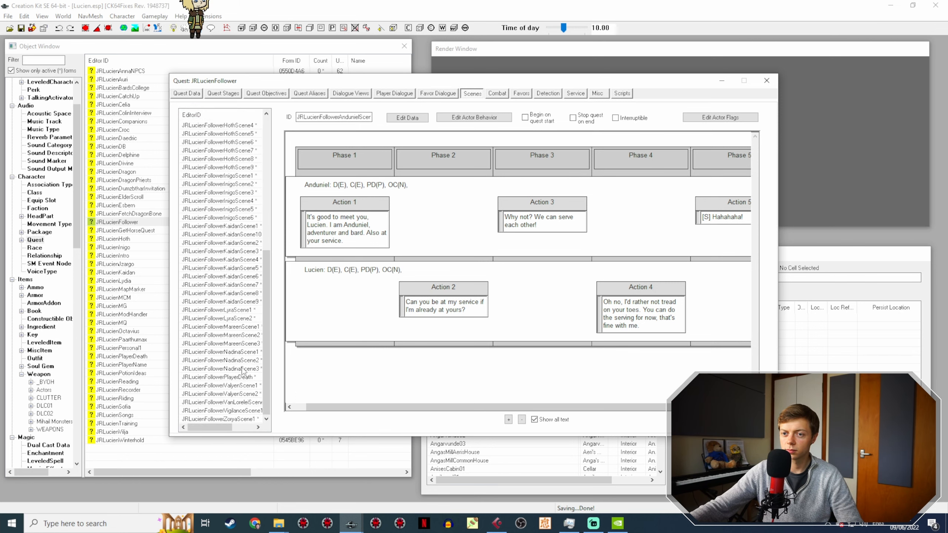
click(240, 382)
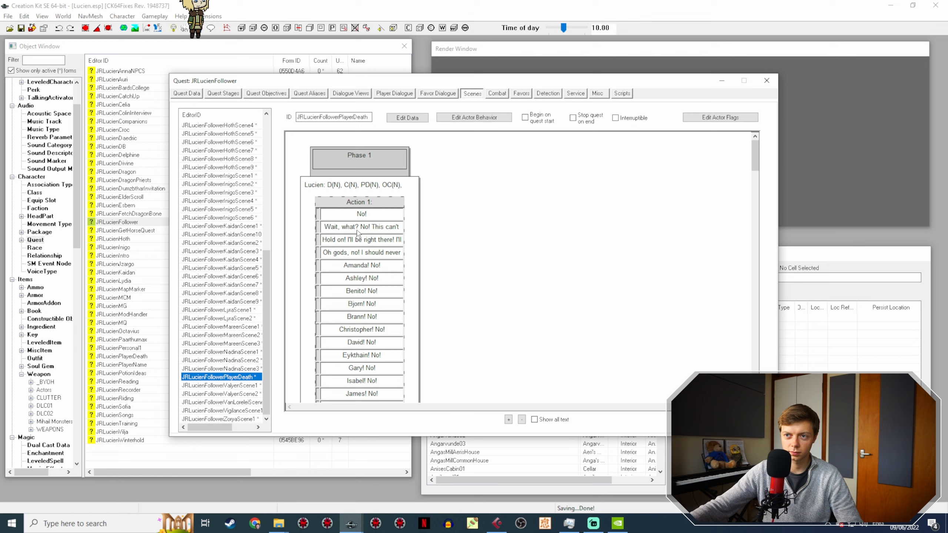
click(372, 202)
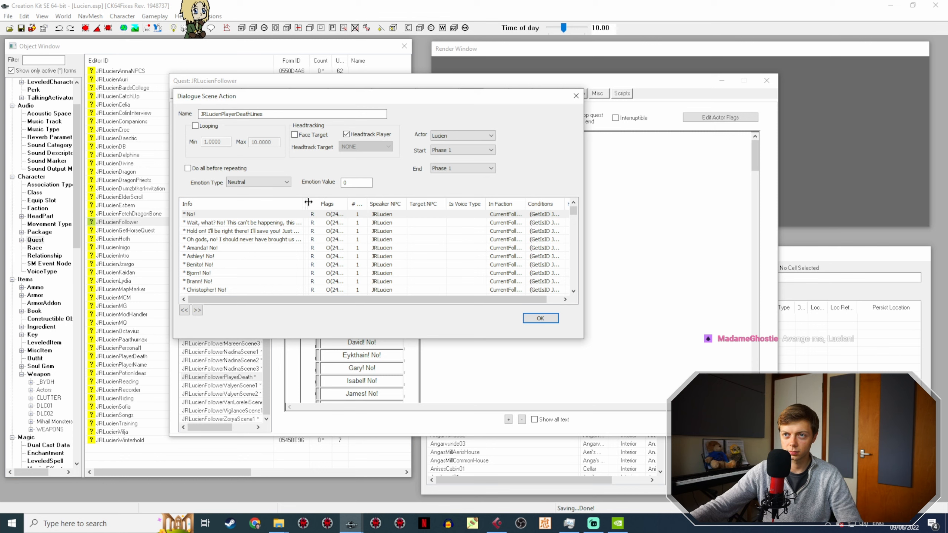
drag(305, 203, 391, 197)
Step: Duplicate the "No!" line in the player death action and open the copy's response for editing
click(224, 214)
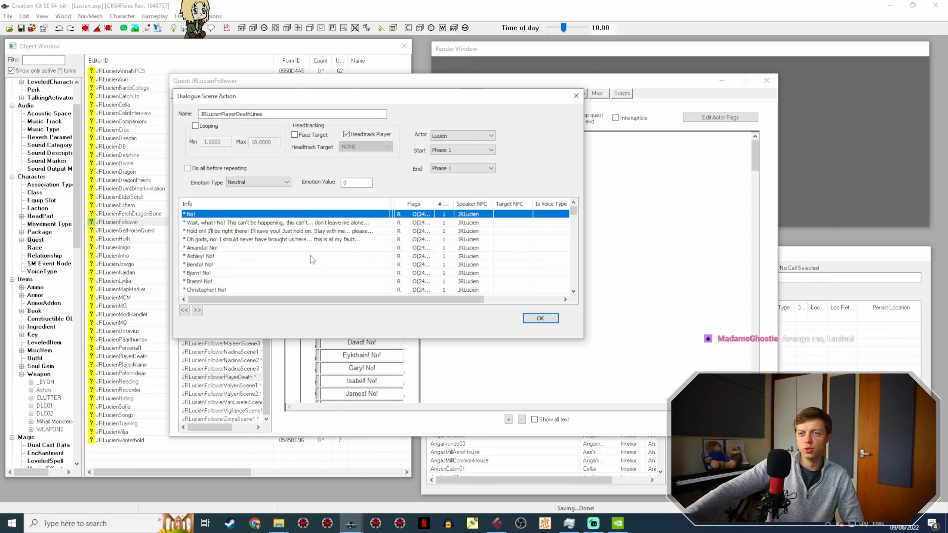
right_click(207, 215)
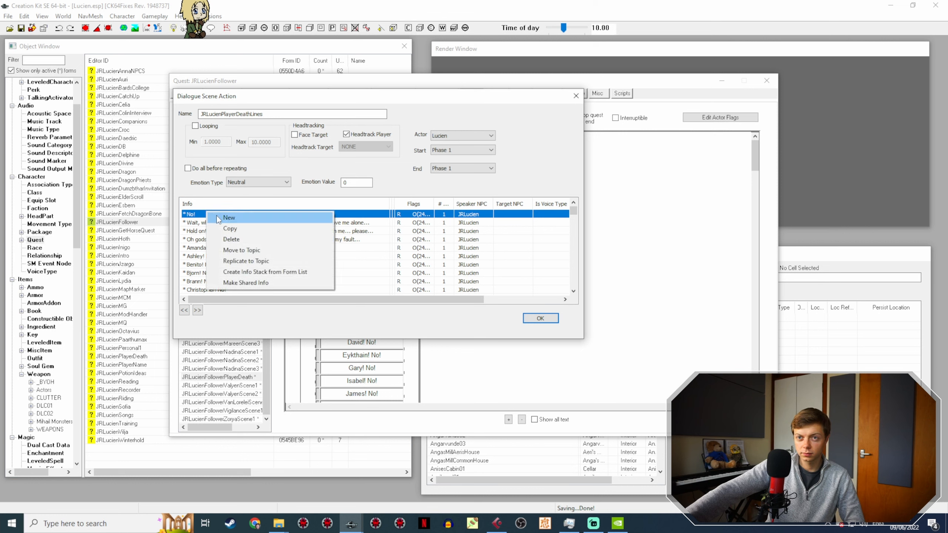
click(236, 229)
click(214, 224)
double_click(214, 222)
double_click(263, 147)
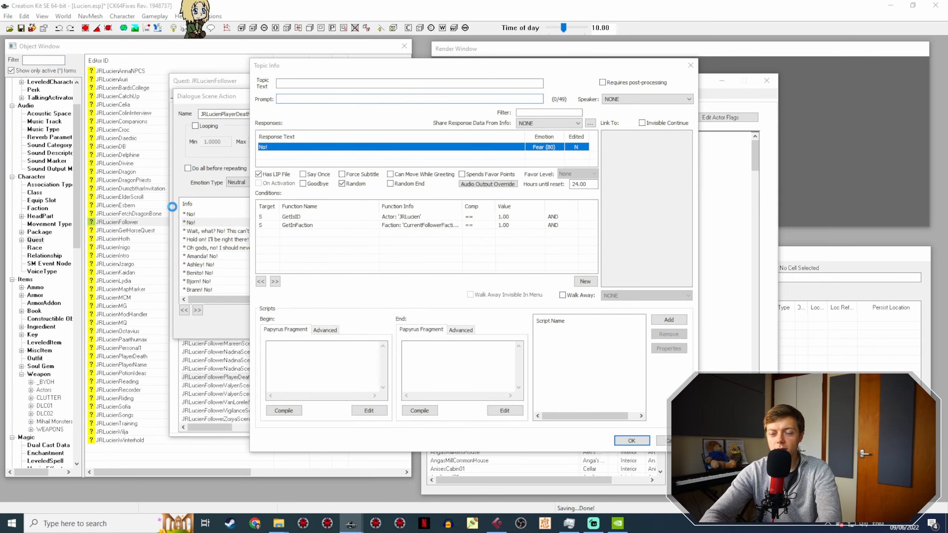
Step: Set the copied line's response text to "No, no no no no no!" and confirm the response and topic info
text(No, )
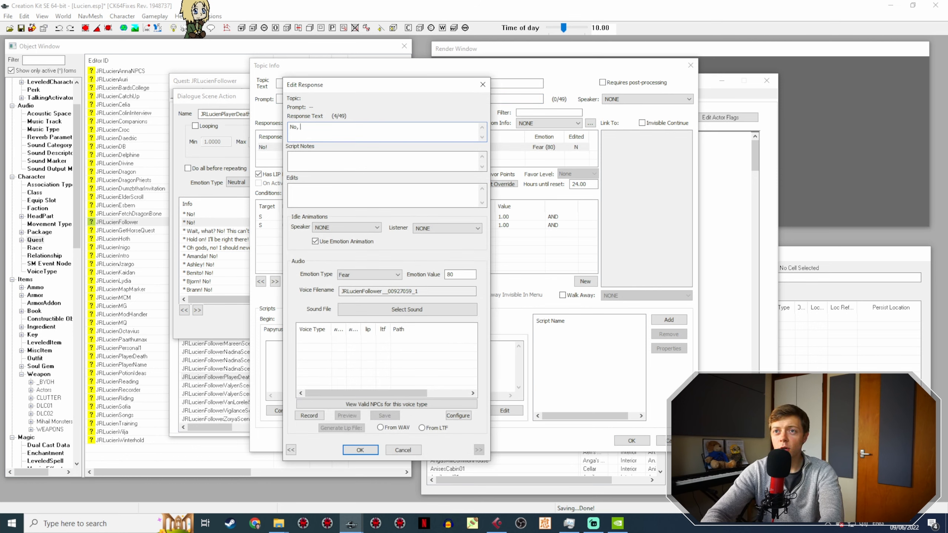
text(no no no no no!)
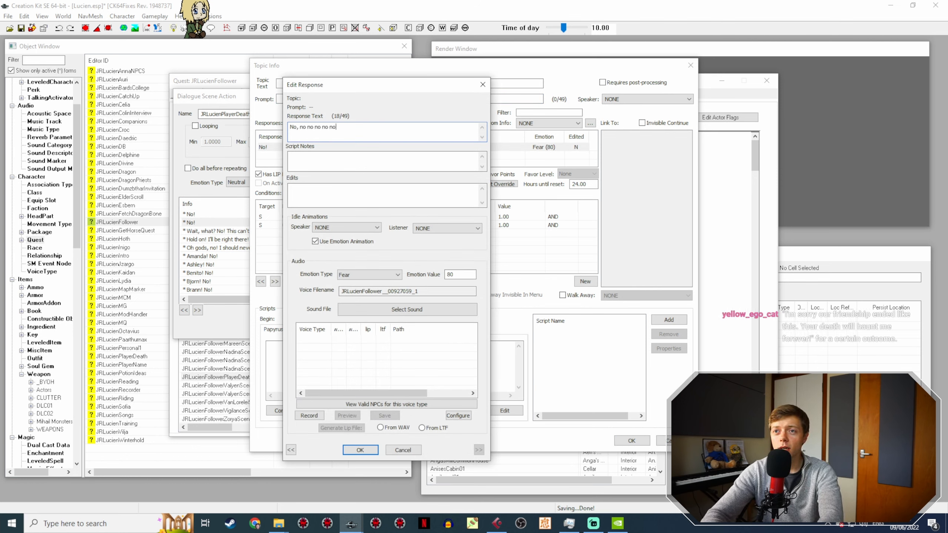
mouse_move(279, 523)
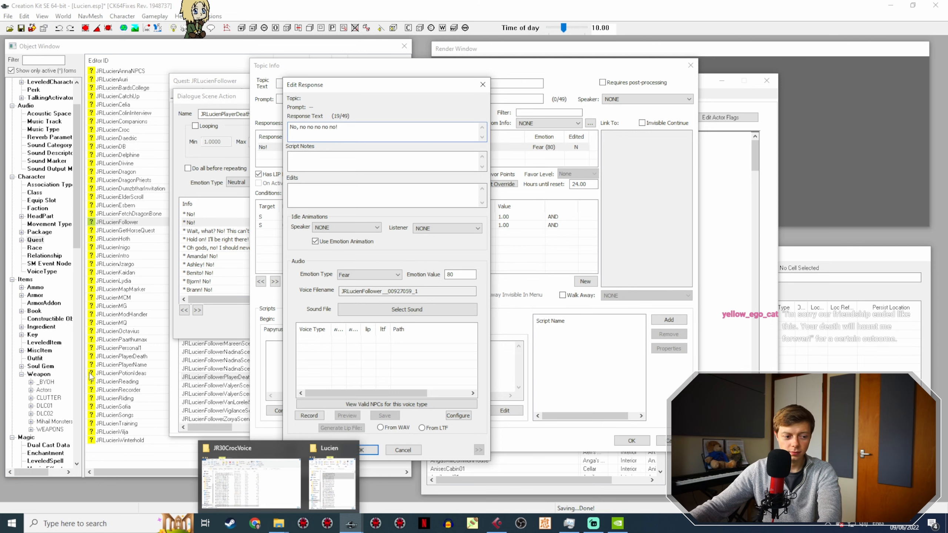
click(349, 450)
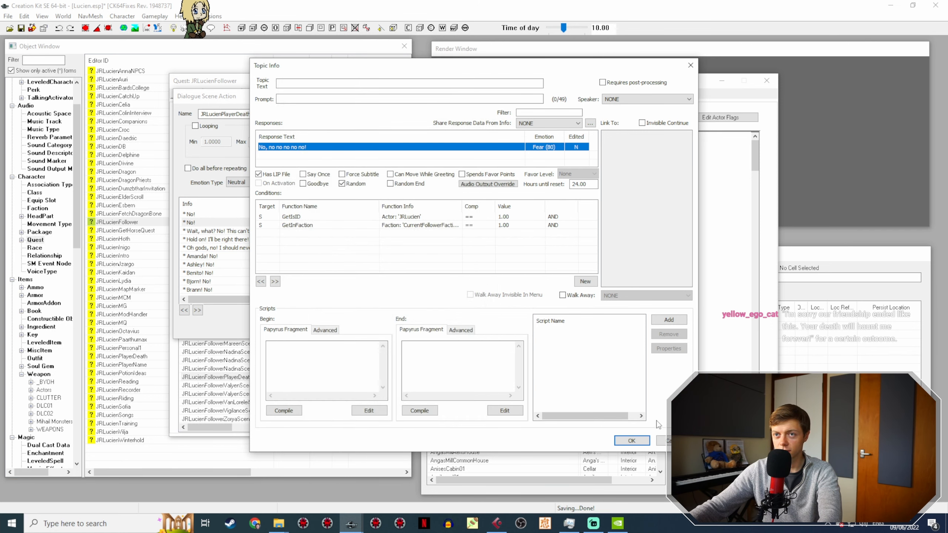
click(634, 440)
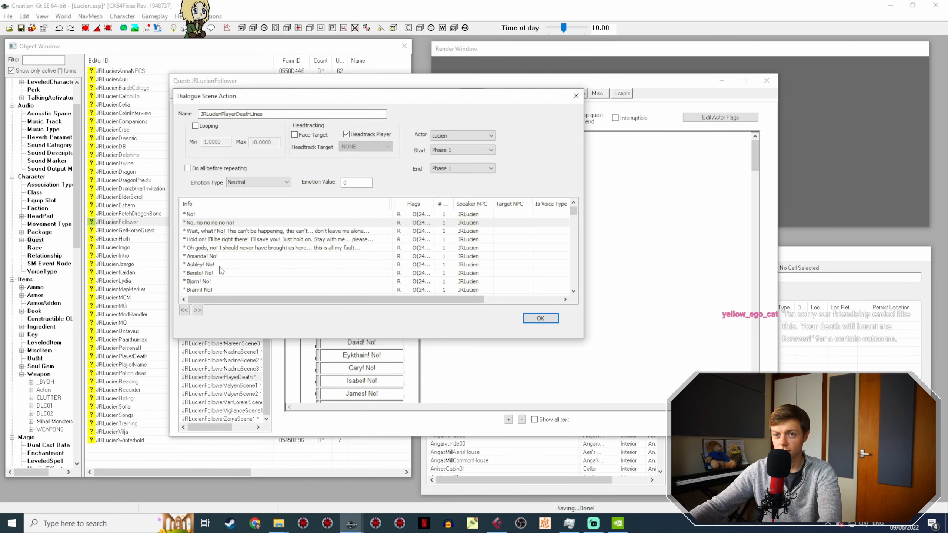
Step: Review the first player-death lines in the list and confirm the dialogue scene action
click(206, 214)
click(229, 223)
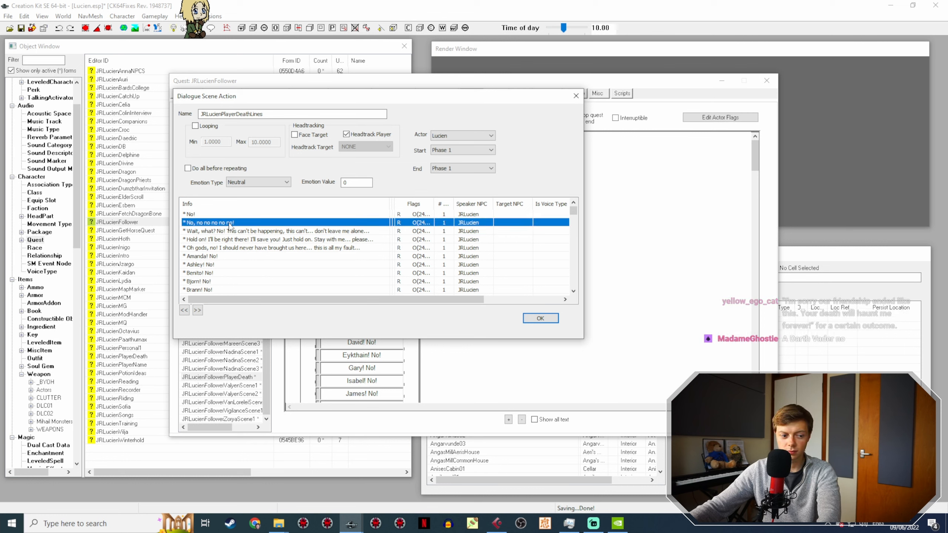
click(233, 231)
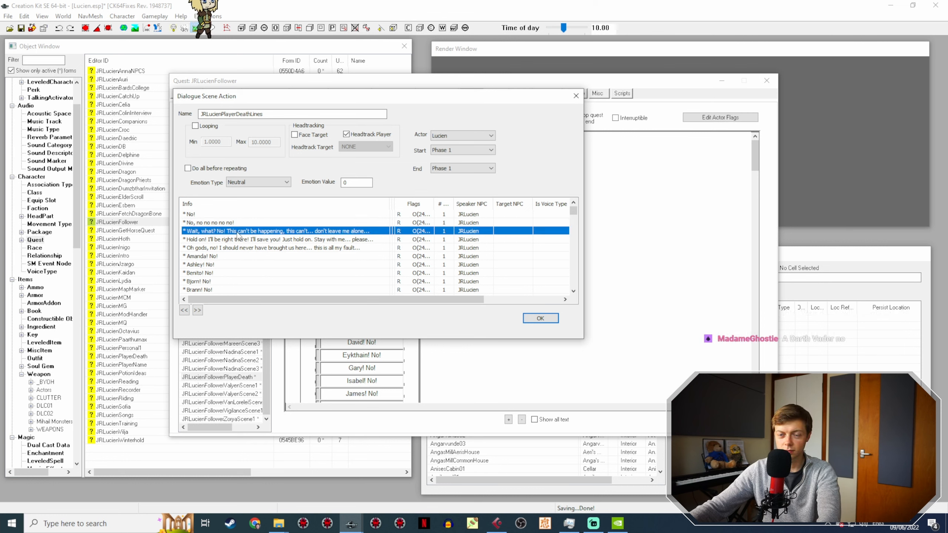
click(246, 249)
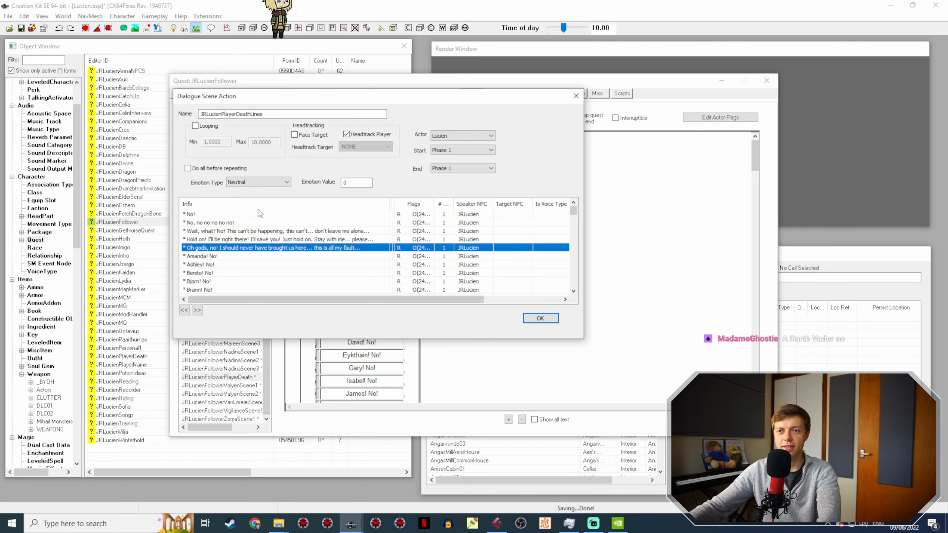
click(205, 224)
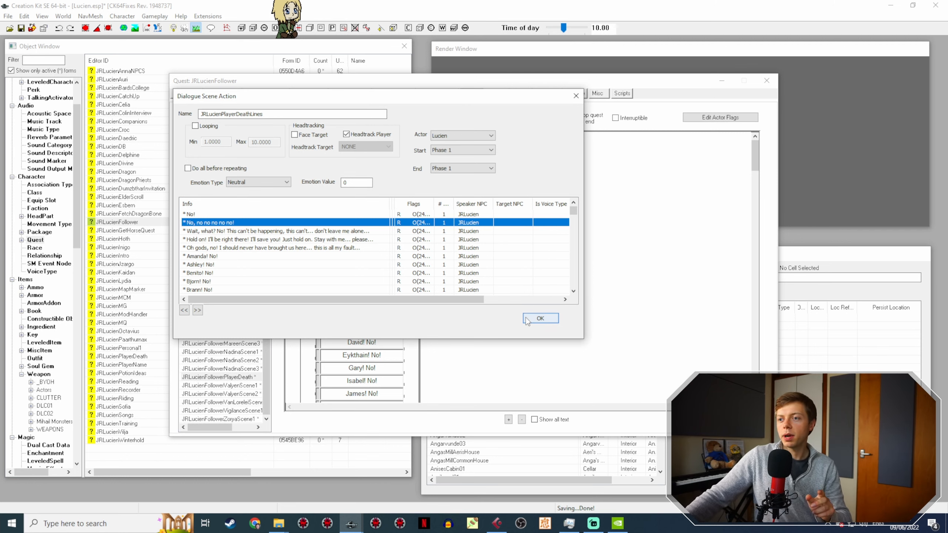
click(540, 318)
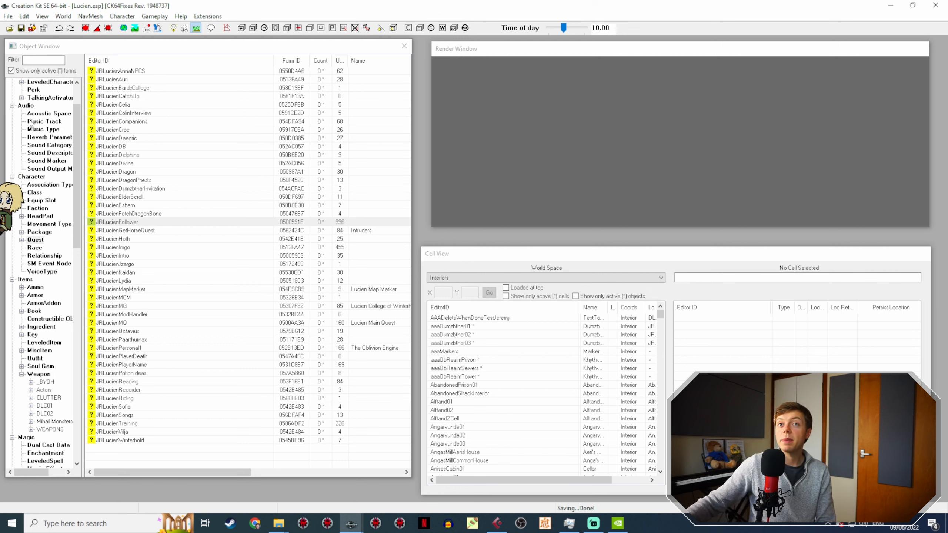
Step: Switch to Streamlabs Desktop to read the stream chat
click(594, 524)
click(594, 524)
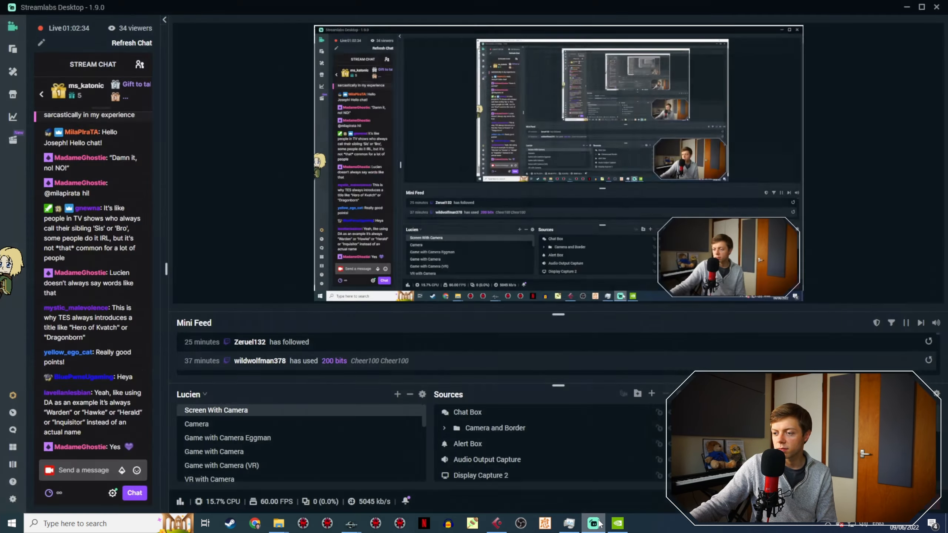